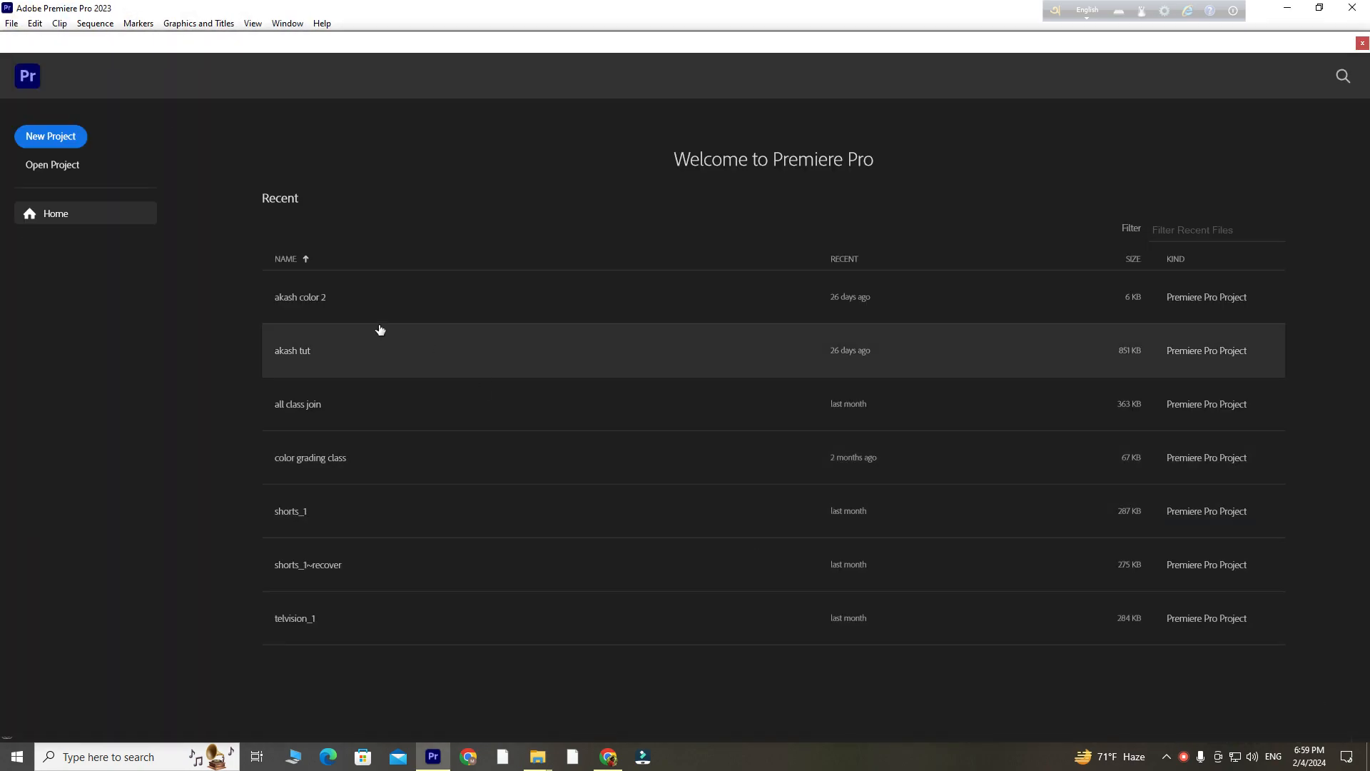
# Open the recent project "akash color 2" and mark all of its missing media as offline.
pyautogui.click(355, 291)
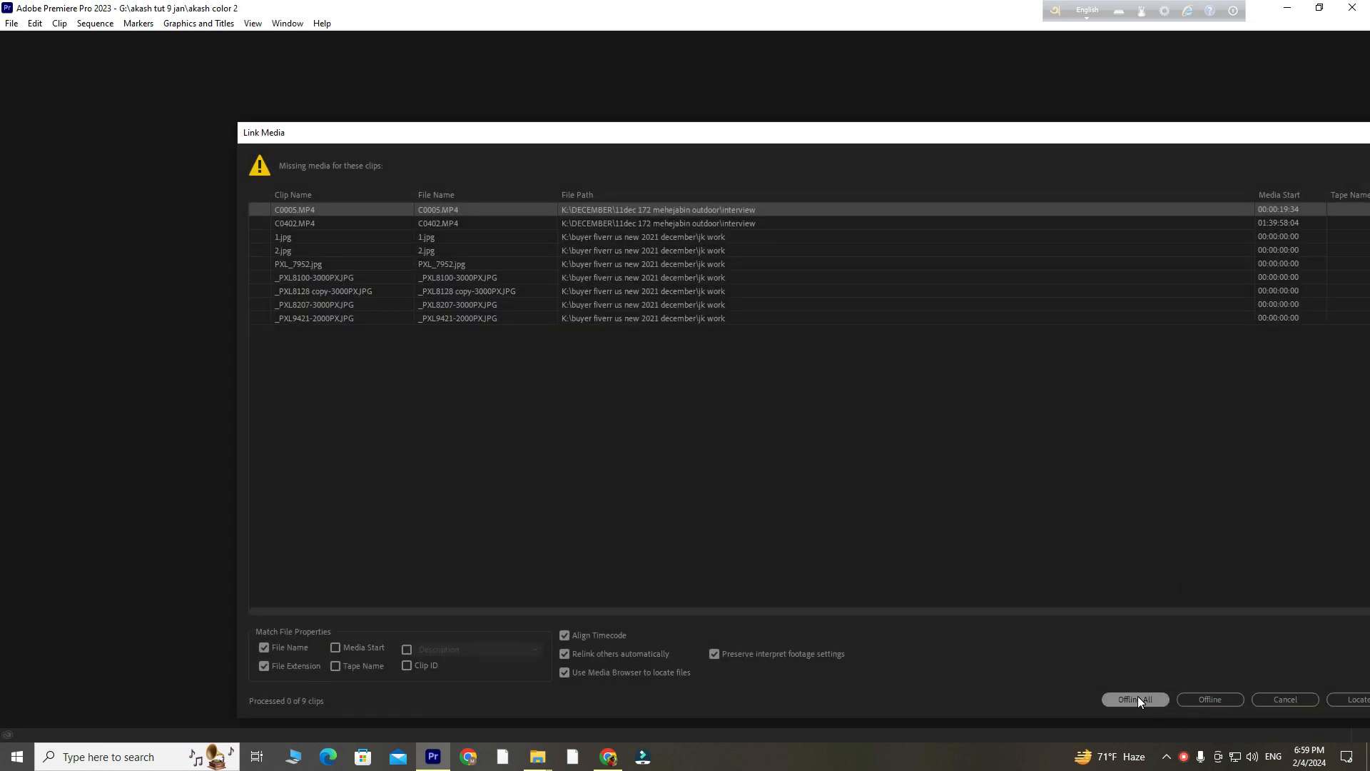
pyautogui.click(1137, 699)
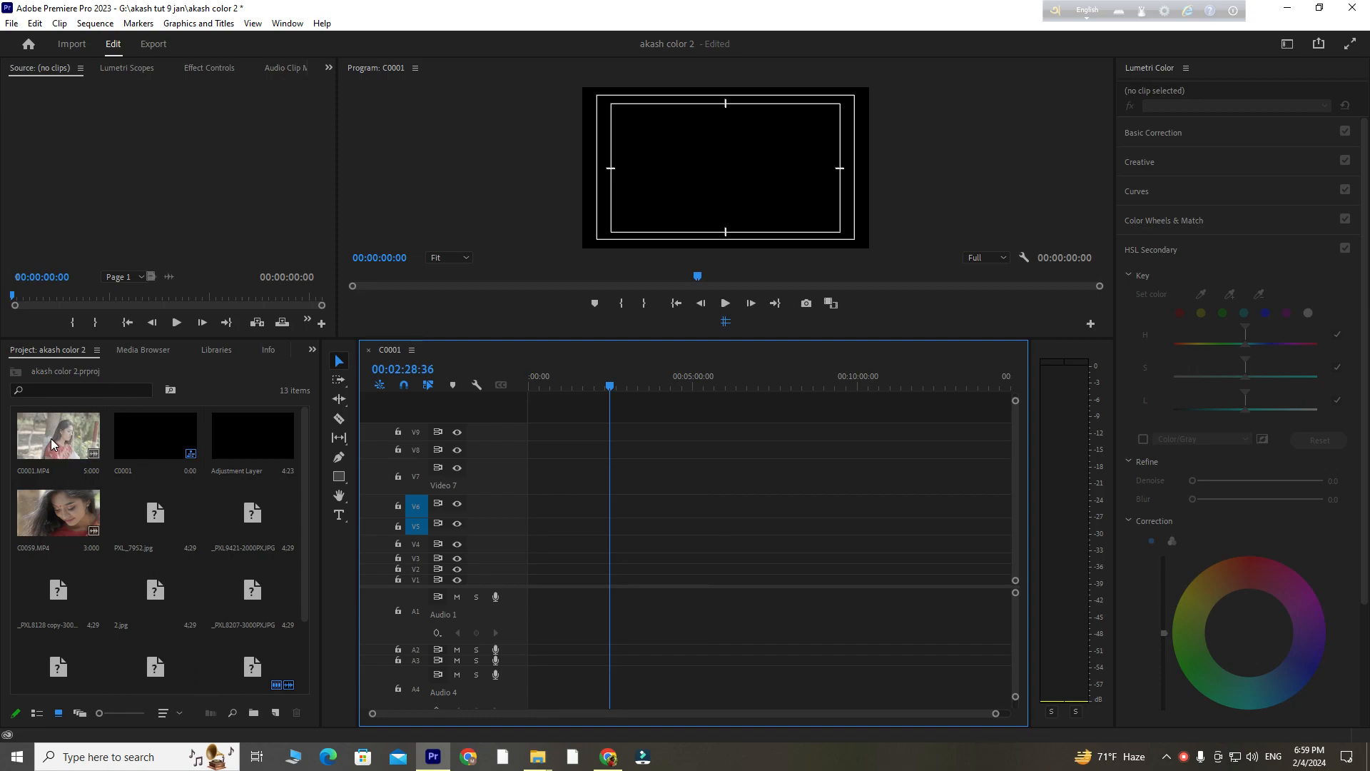
# Import the video VID_20230426_114939 from the SYLET BLOG > k20pro > Sylet blog folder on the E: drive into the project.
pyautogui.scroll(-3, 216, 553)
pyautogui.doubleClick(241, 635)
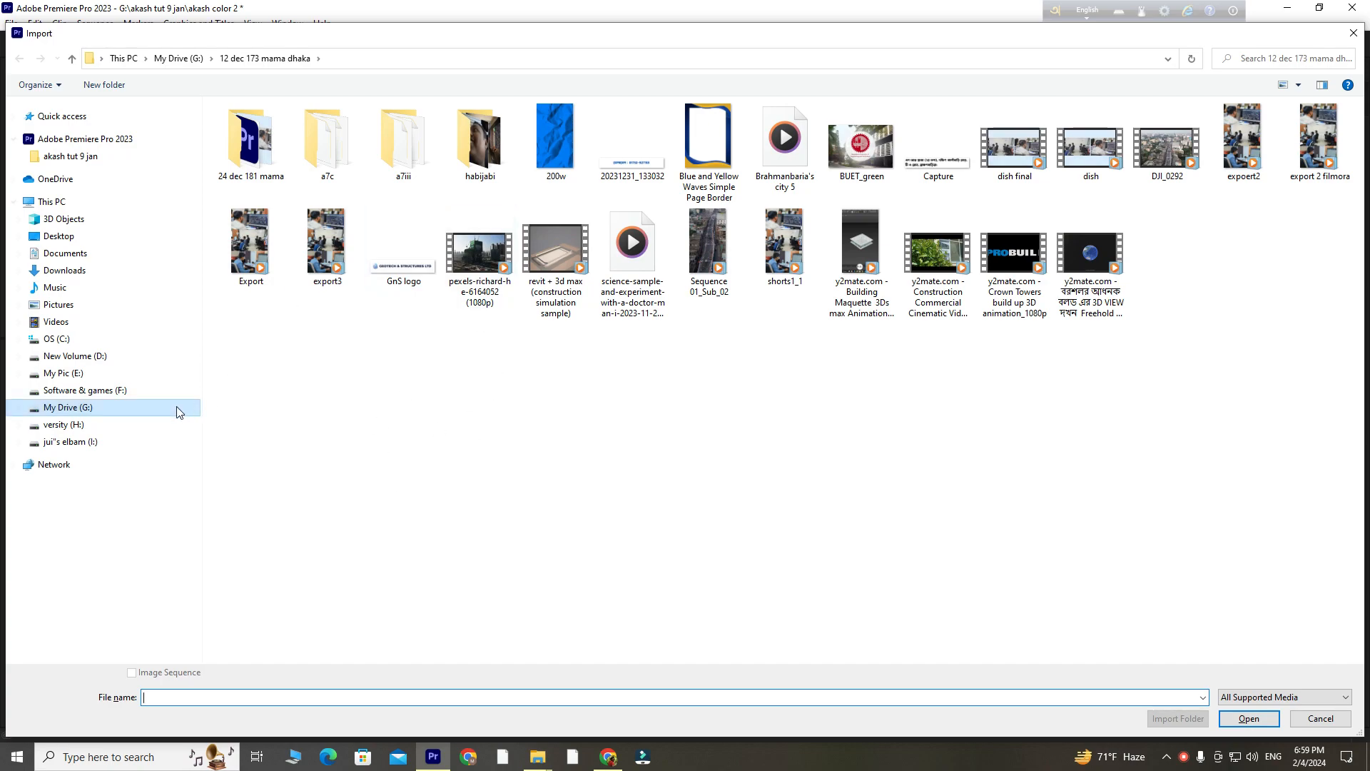
pyautogui.click(140, 370)
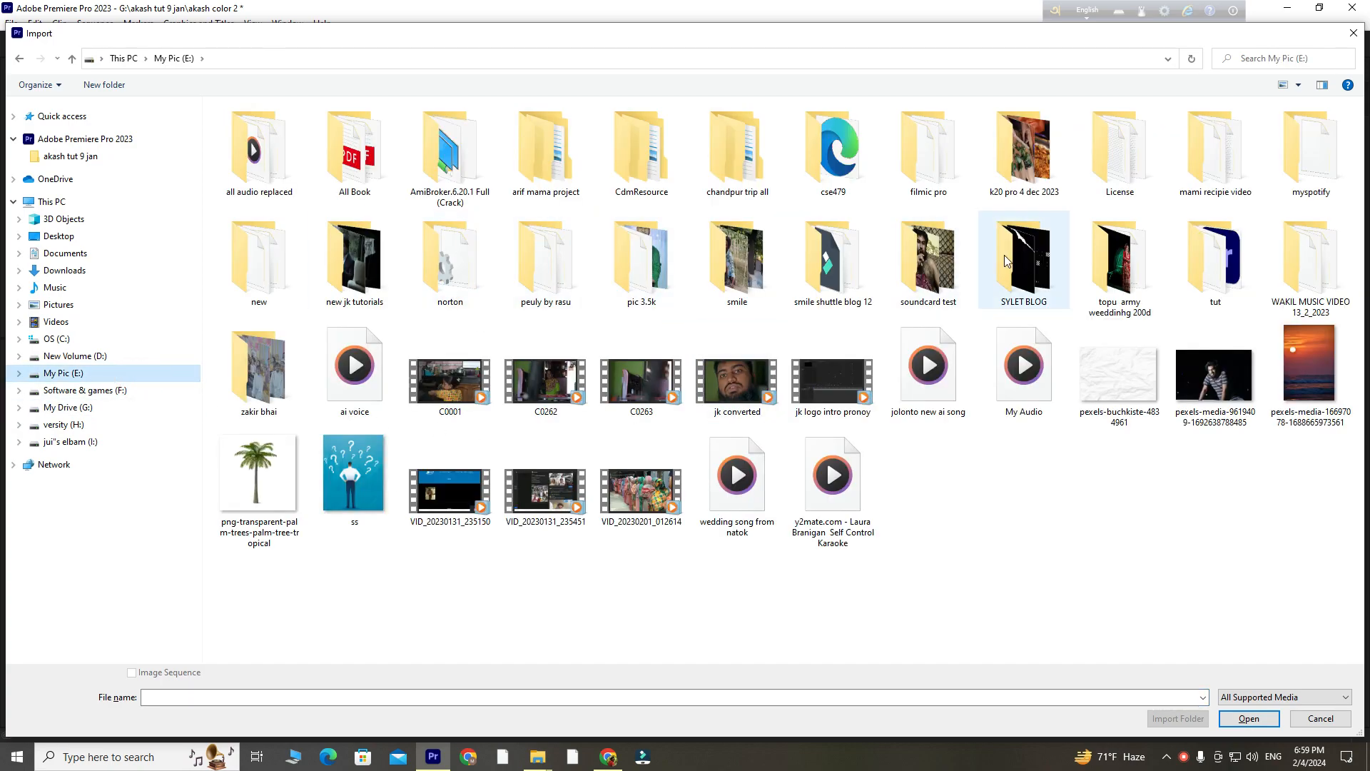
pyautogui.doubleClick(1035, 262)
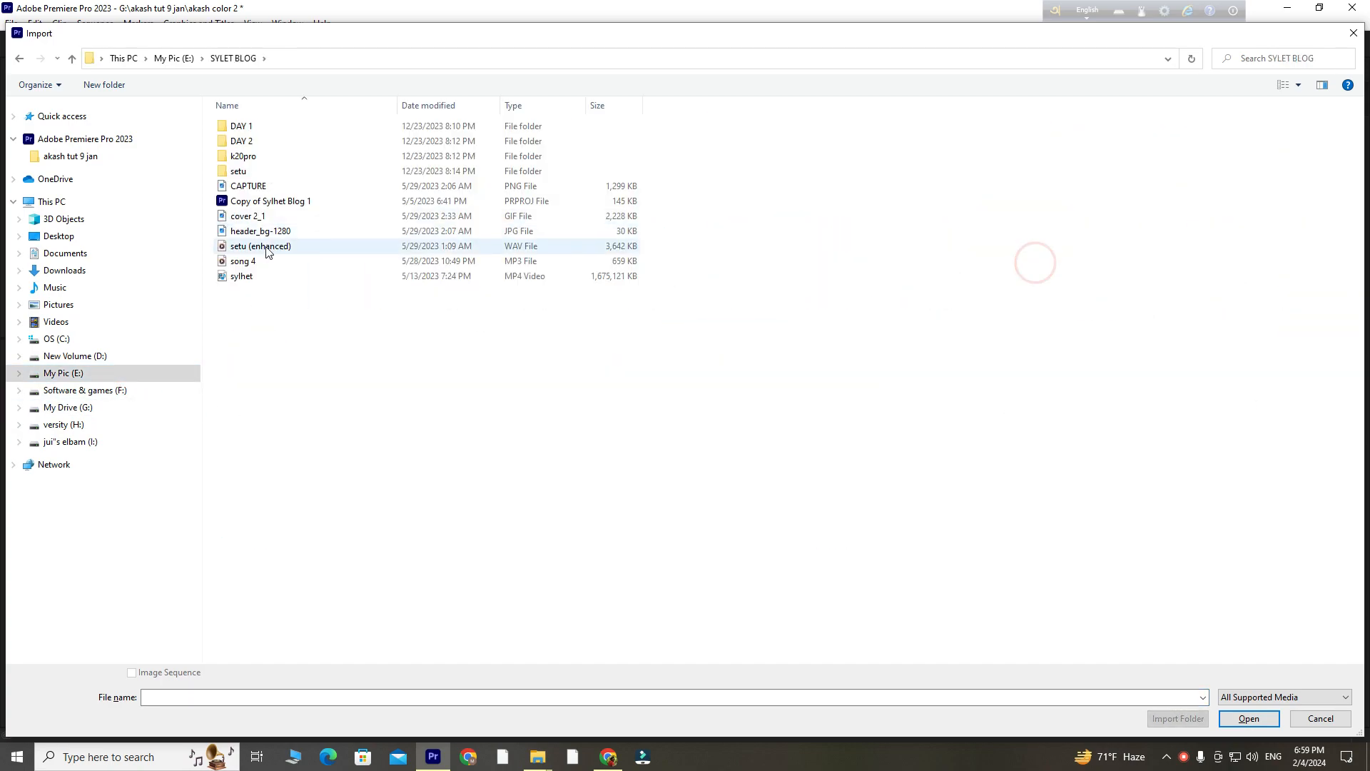
pyautogui.doubleClick(275, 157)
pyautogui.doubleClick(283, 137)
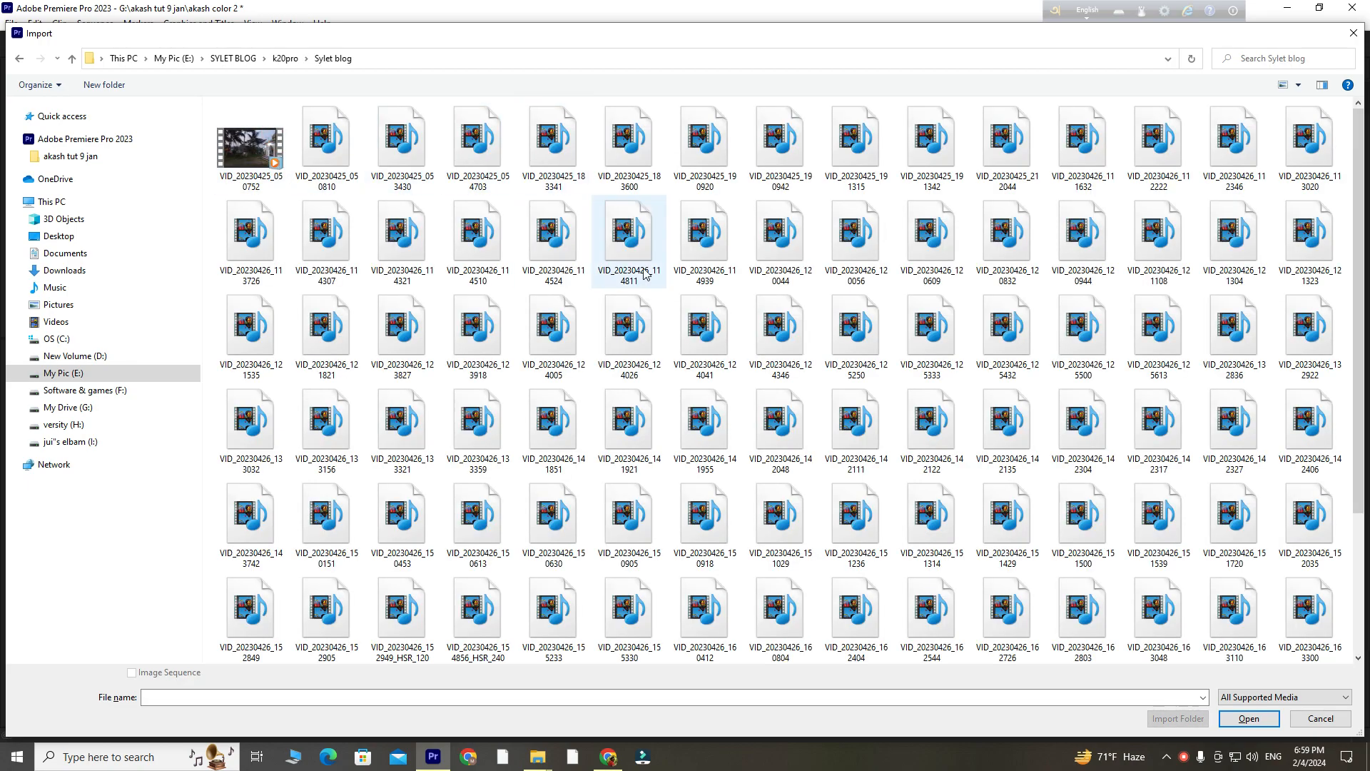
pyautogui.click(707, 228)
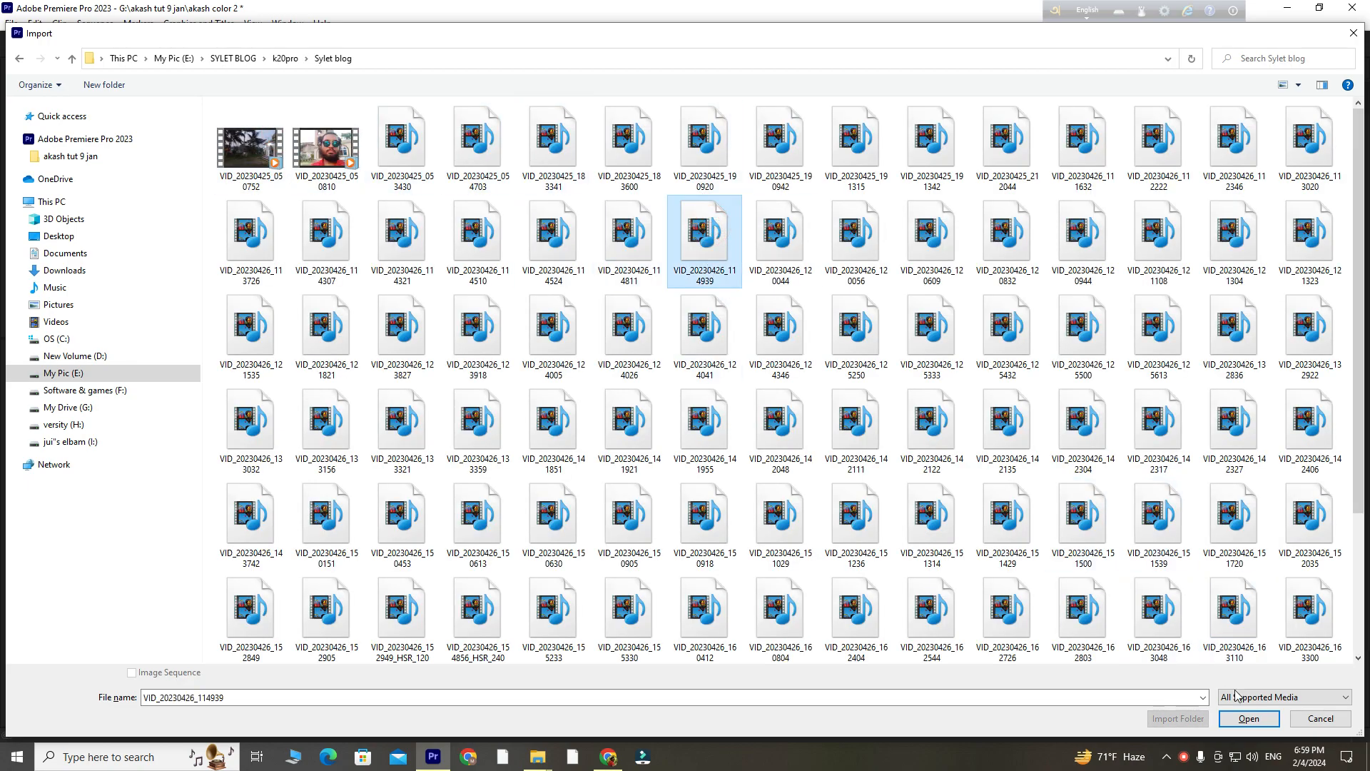
pyautogui.click(1249, 718)
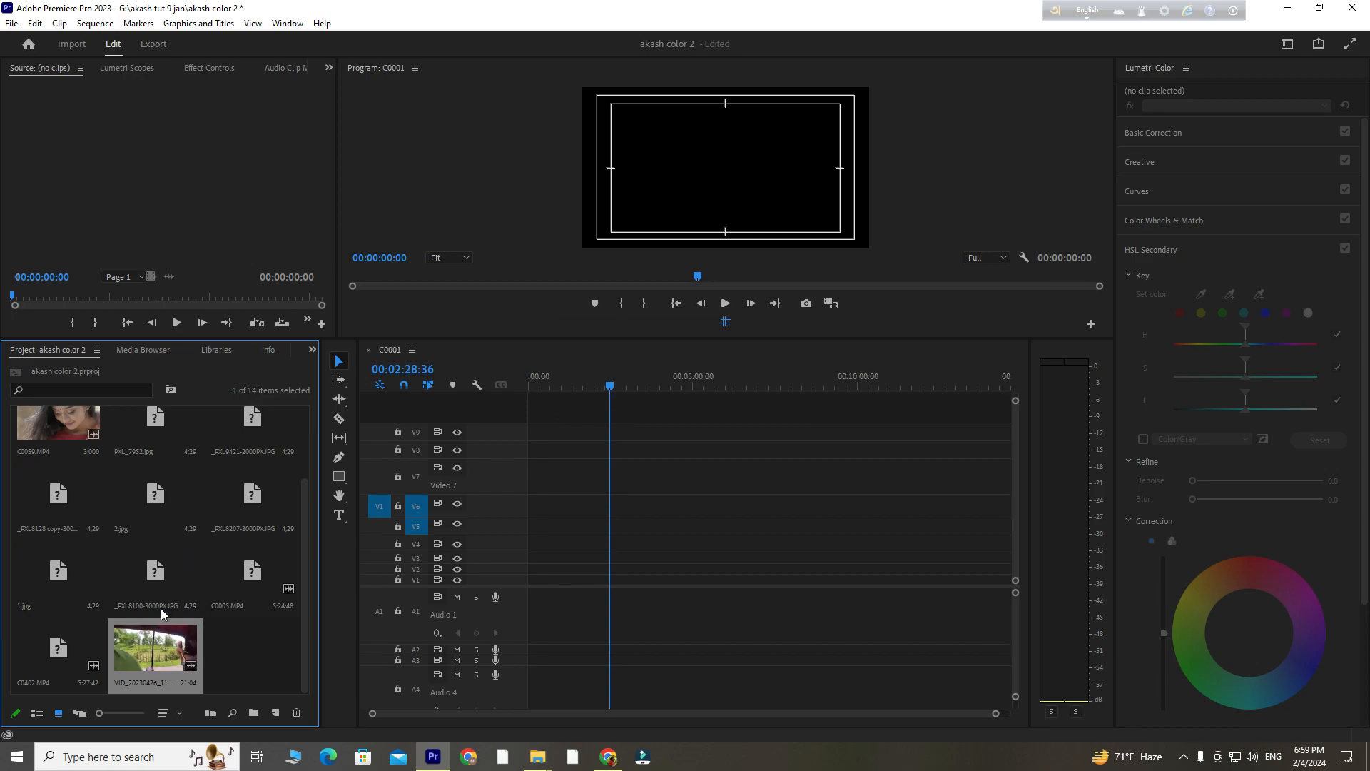
# Place the imported clip at the start of the timeline on V3 with the sequence settings matched to it, and make the track taller.
pyautogui.moveTo(139, 651); pyautogui.dragTo(511, 564)
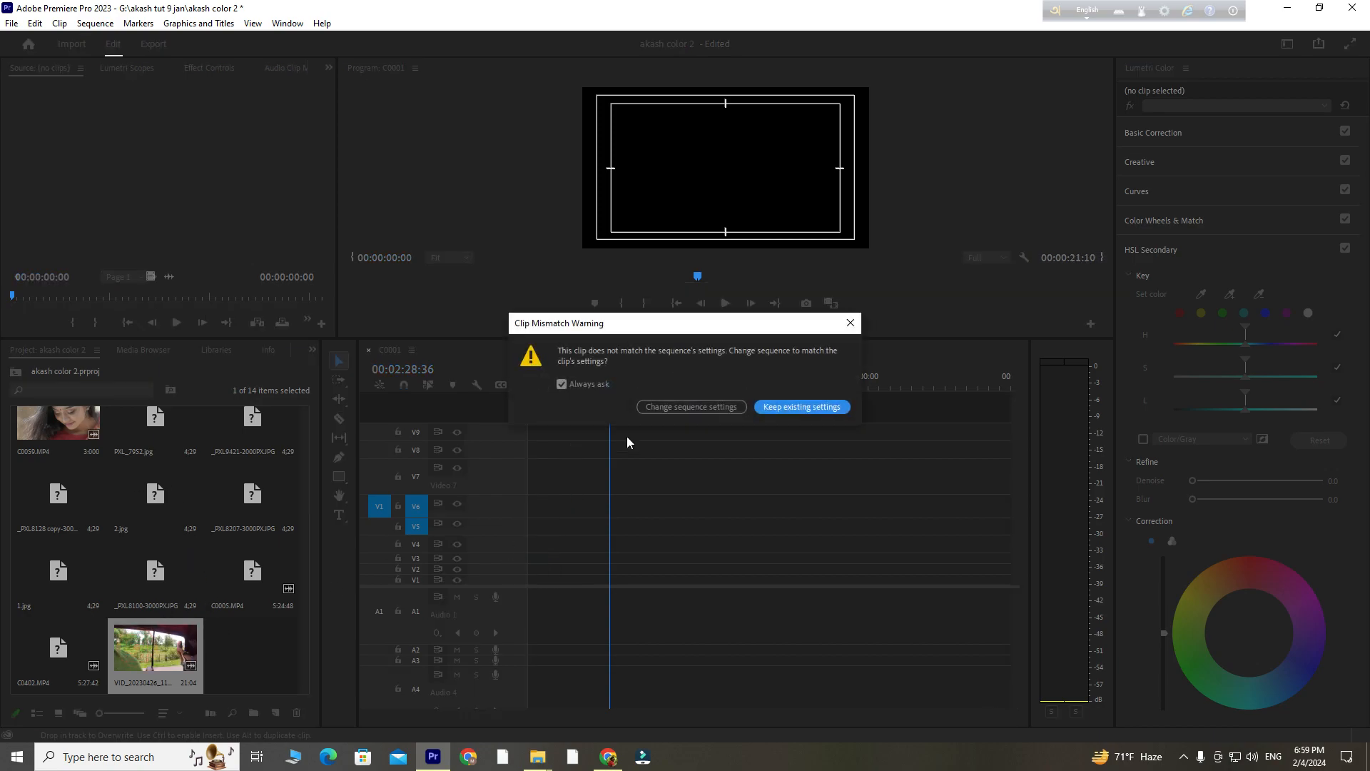
pyautogui.click(714, 409)
pyautogui.moveTo(551, 389); pyautogui.dragTo(389, 400)
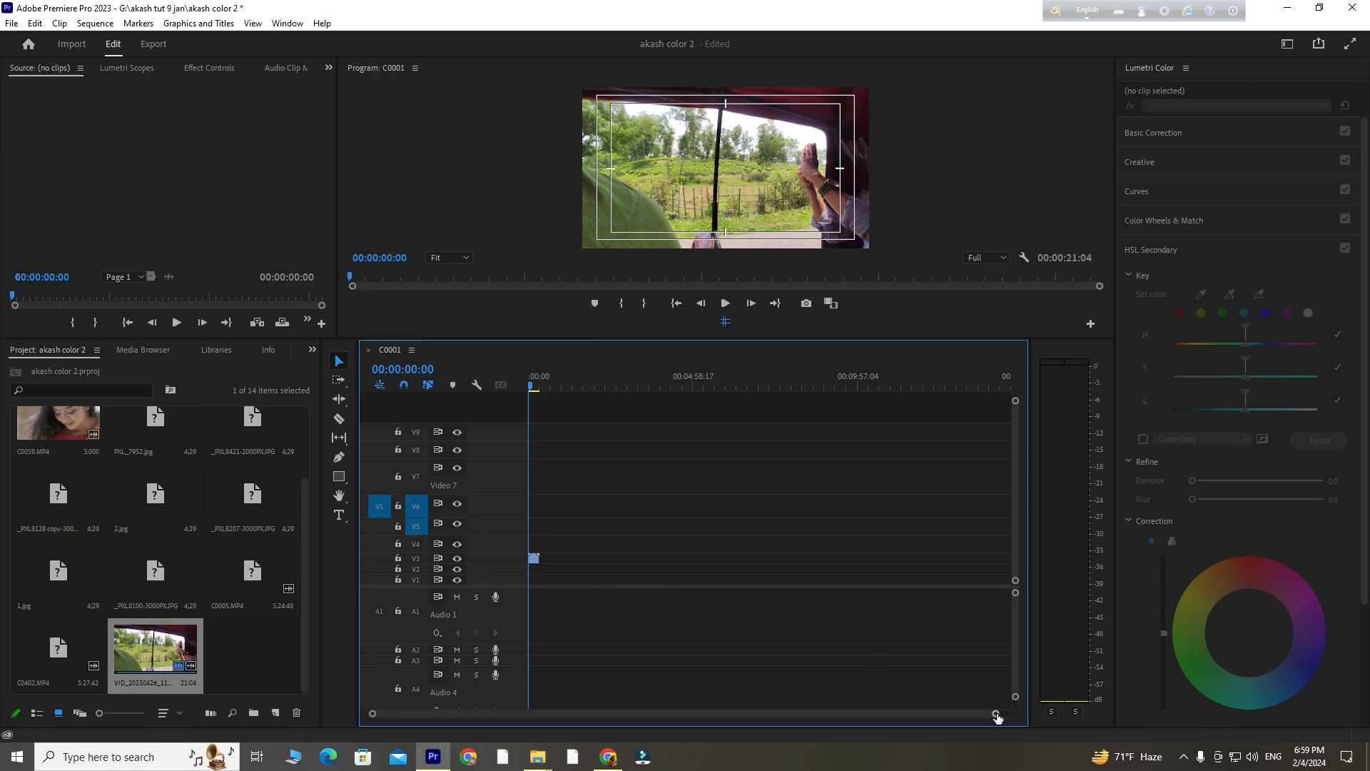
pyautogui.moveTo(998, 716); pyautogui.dragTo(548, 713)
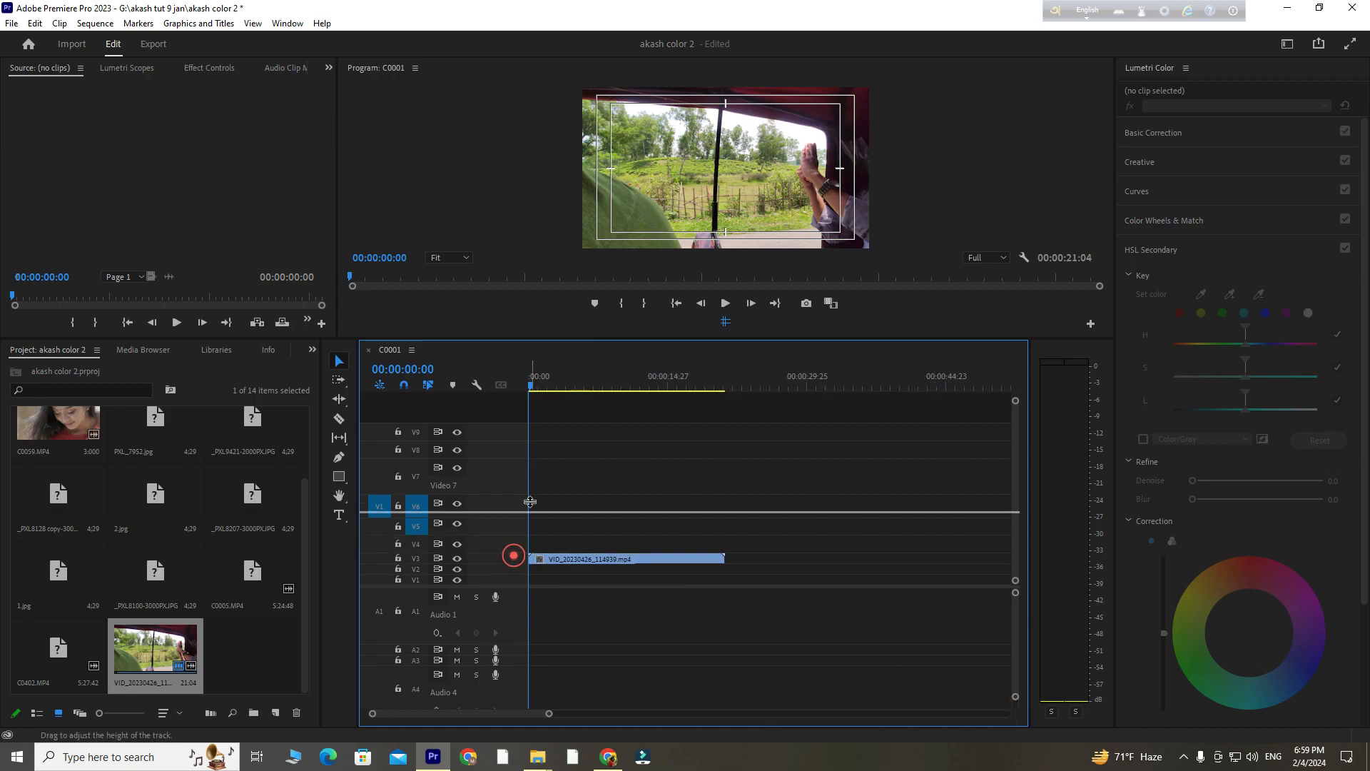
pyautogui.moveTo(530, 502); pyautogui.dragTo(532, 493)
# Trim the beginning of the clip to 00:00:06:04 so that it starts with the view of the road.
pyautogui.press('space')
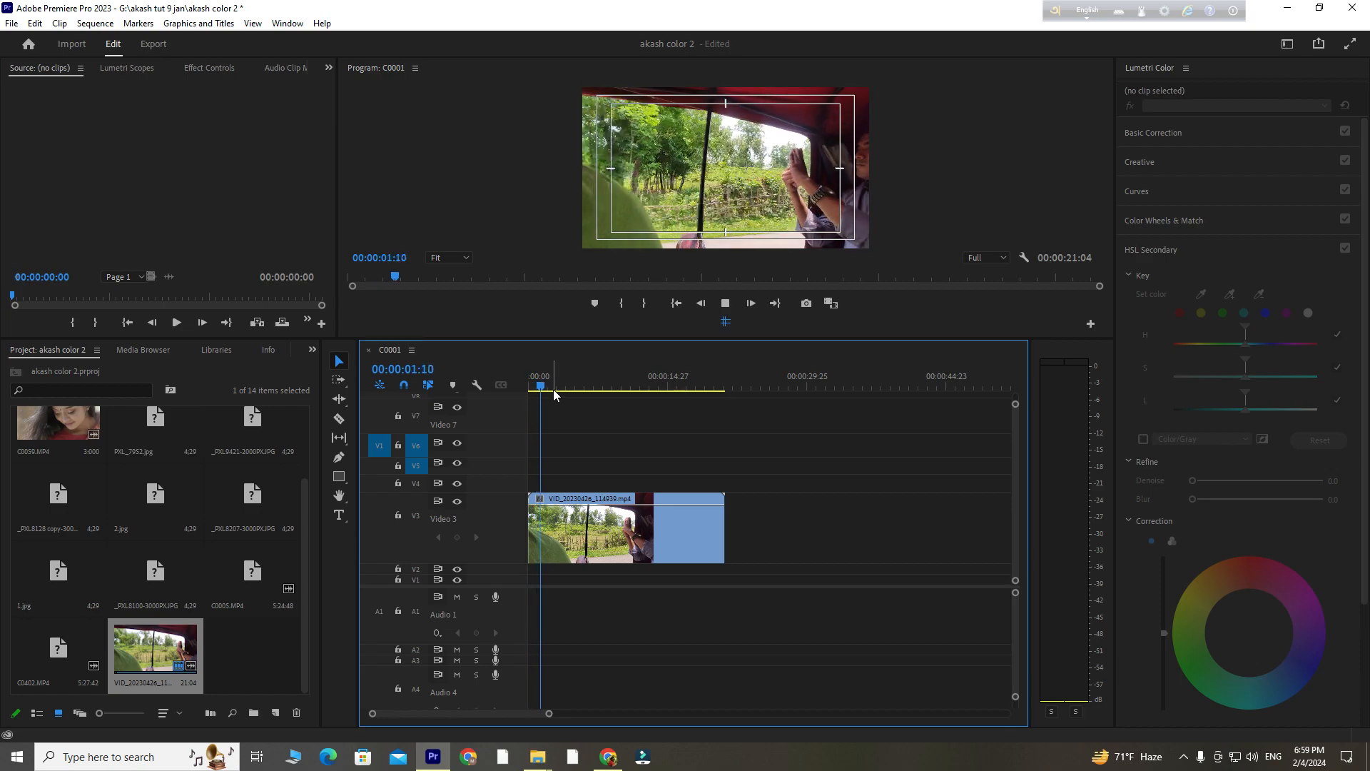
pyautogui.moveTo(544, 383); pyautogui.dragTo(585, 386)
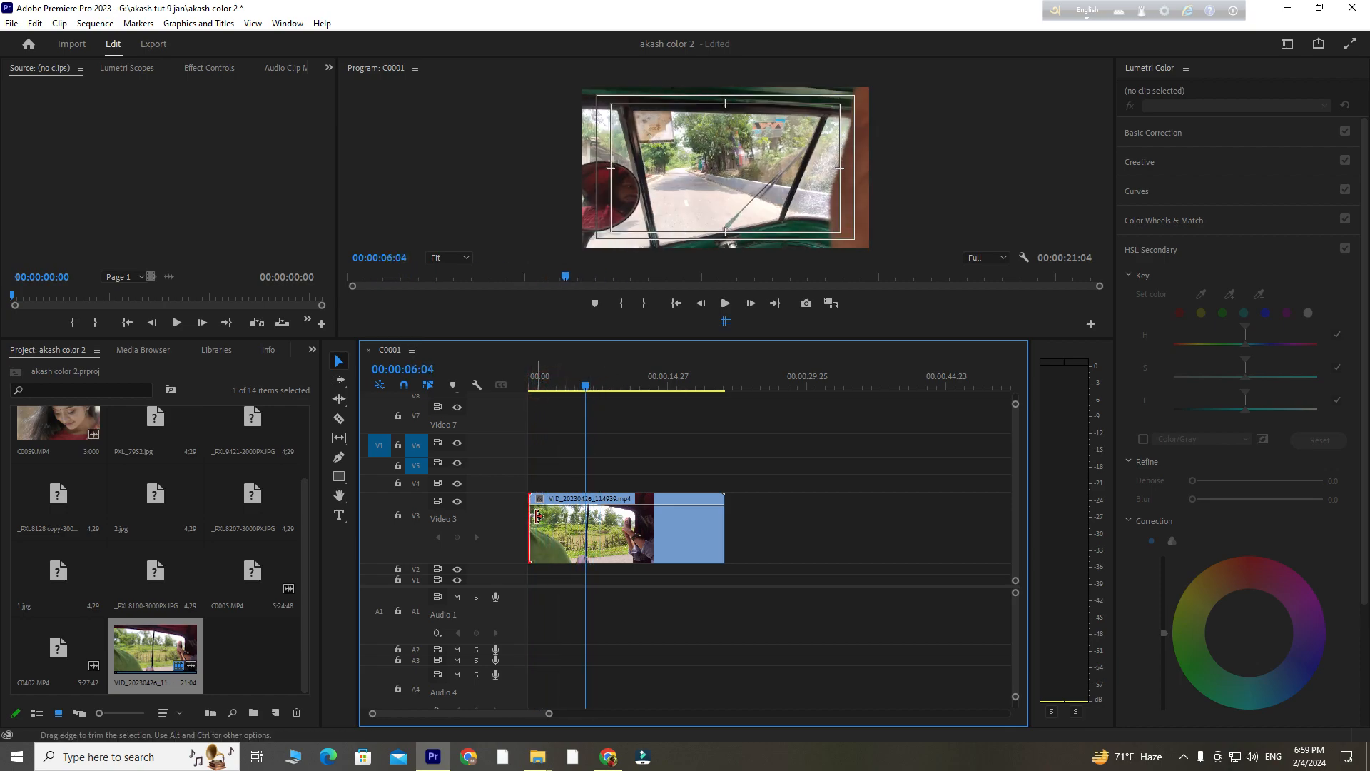
pyautogui.moveTo(537, 516); pyautogui.dragTo(593, 528)
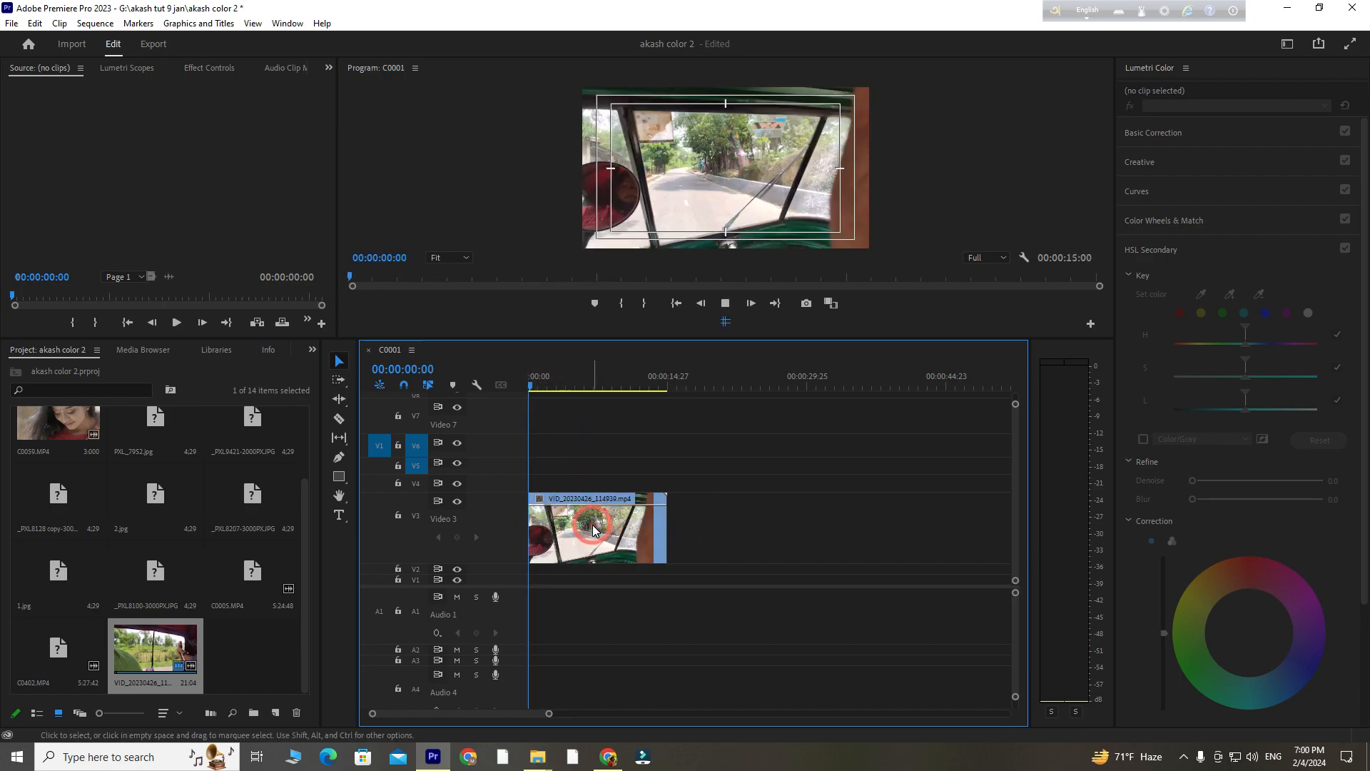
# Play back the trimmed clip in the maximized Program monitor to review the footage.
pyautogui.press('space')
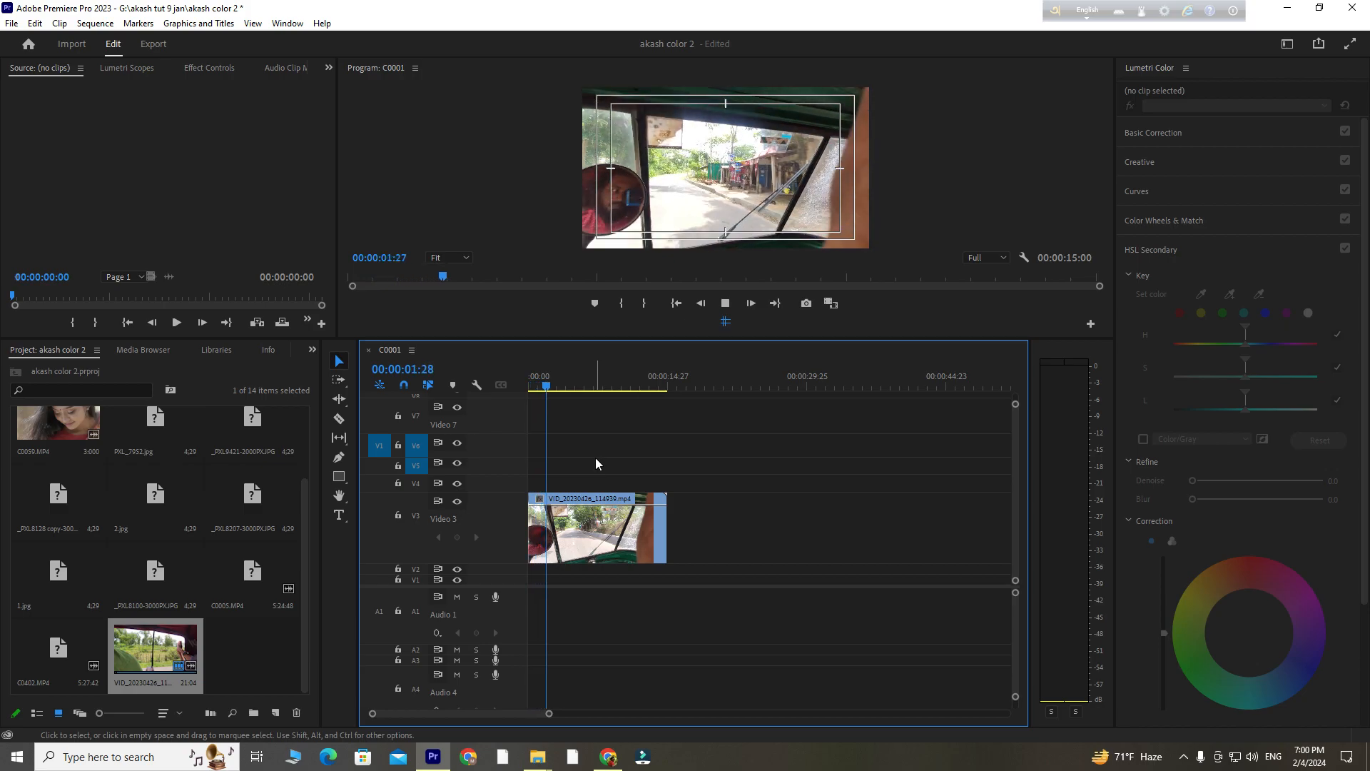
pyautogui.click(472, 170)
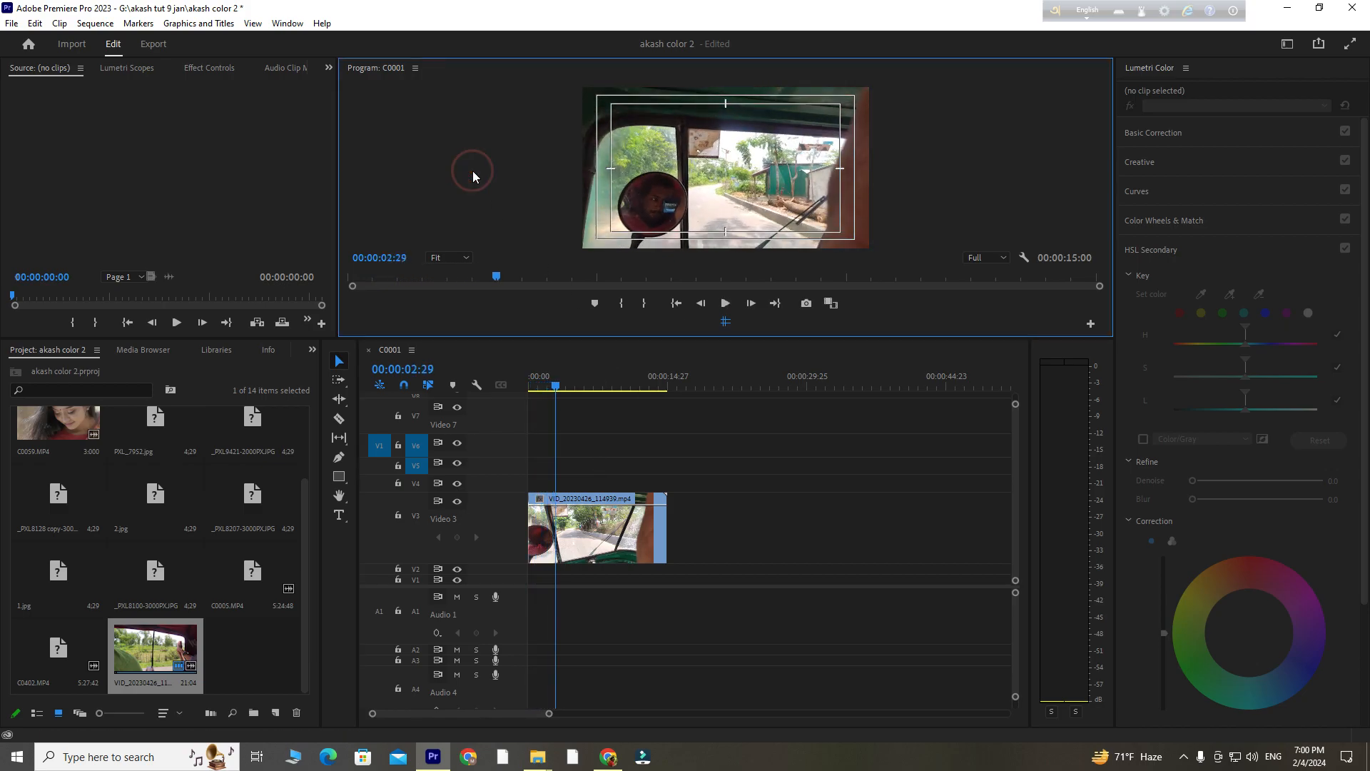
pyautogui.press('`')
pyautogui.press('space')
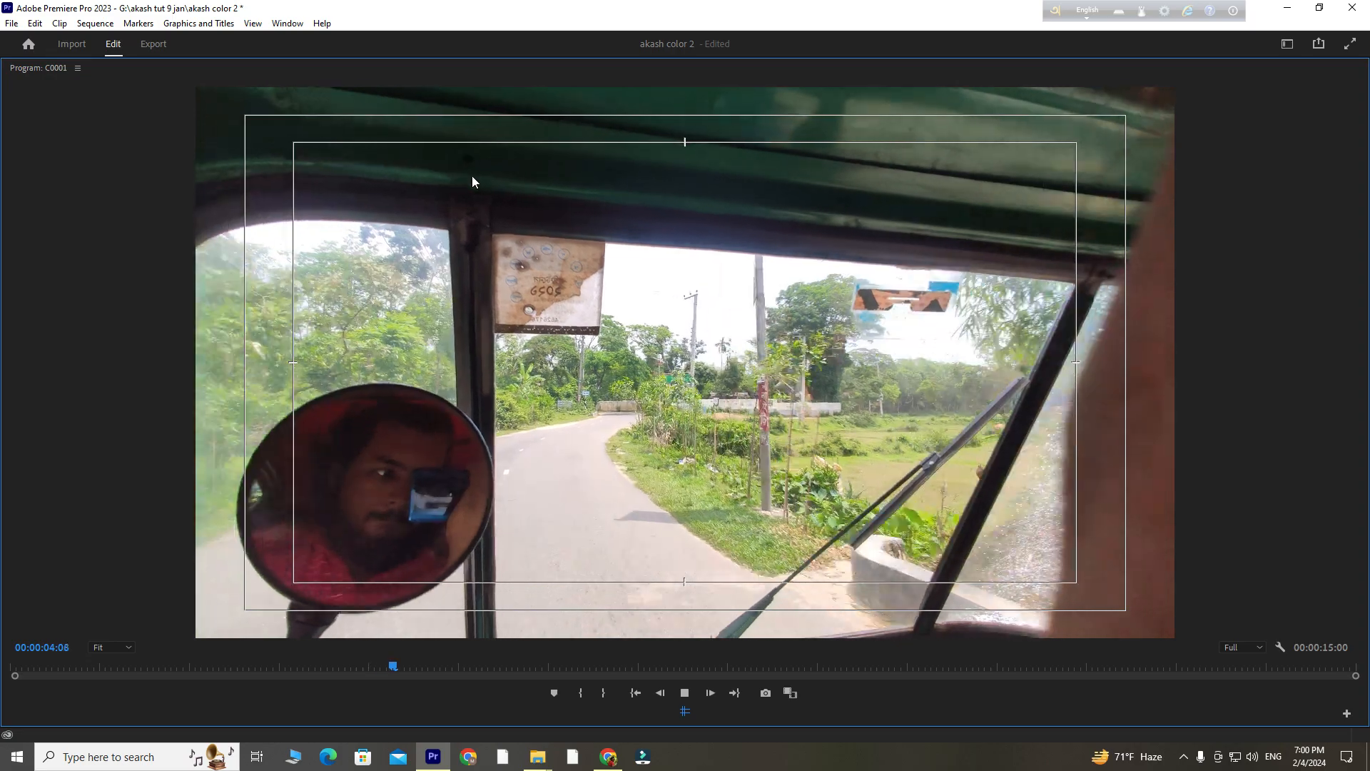
pyautogui.press('space')
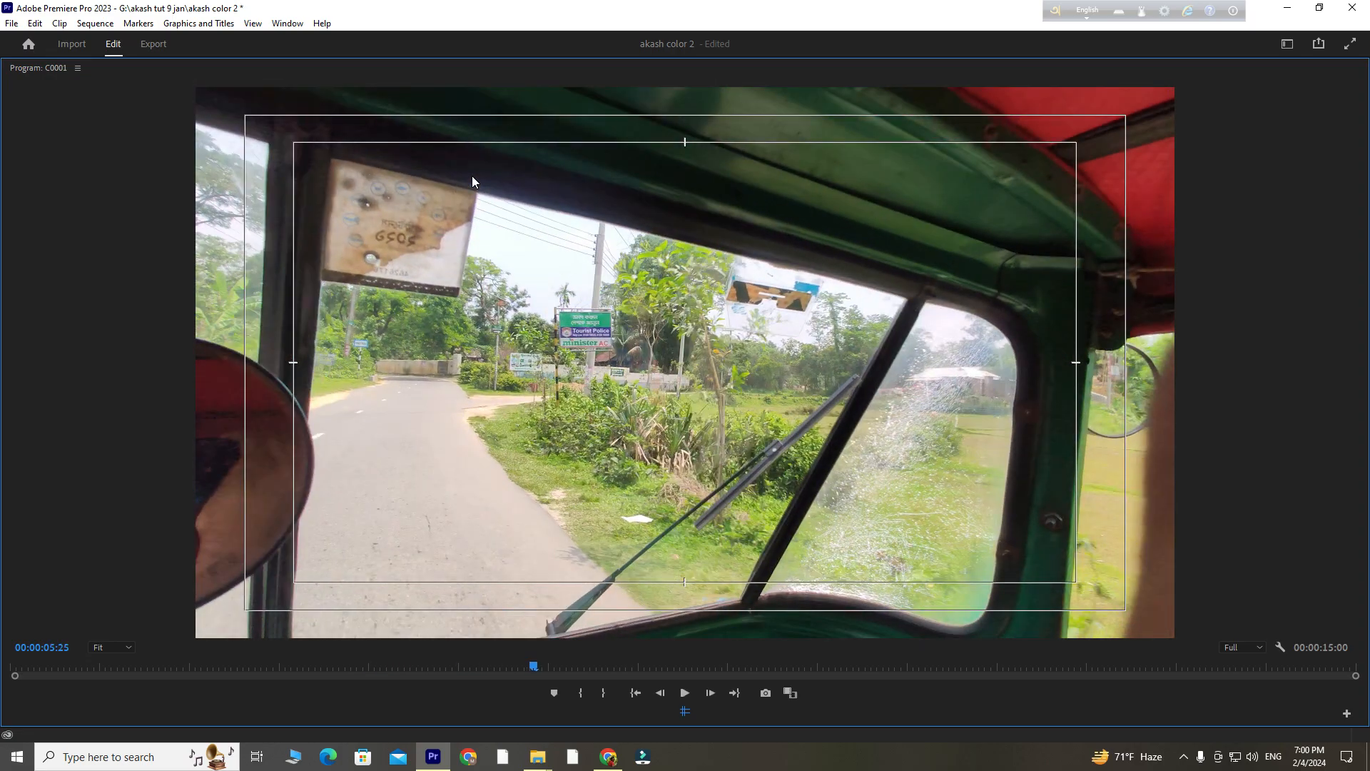
pyautogui.press('`')
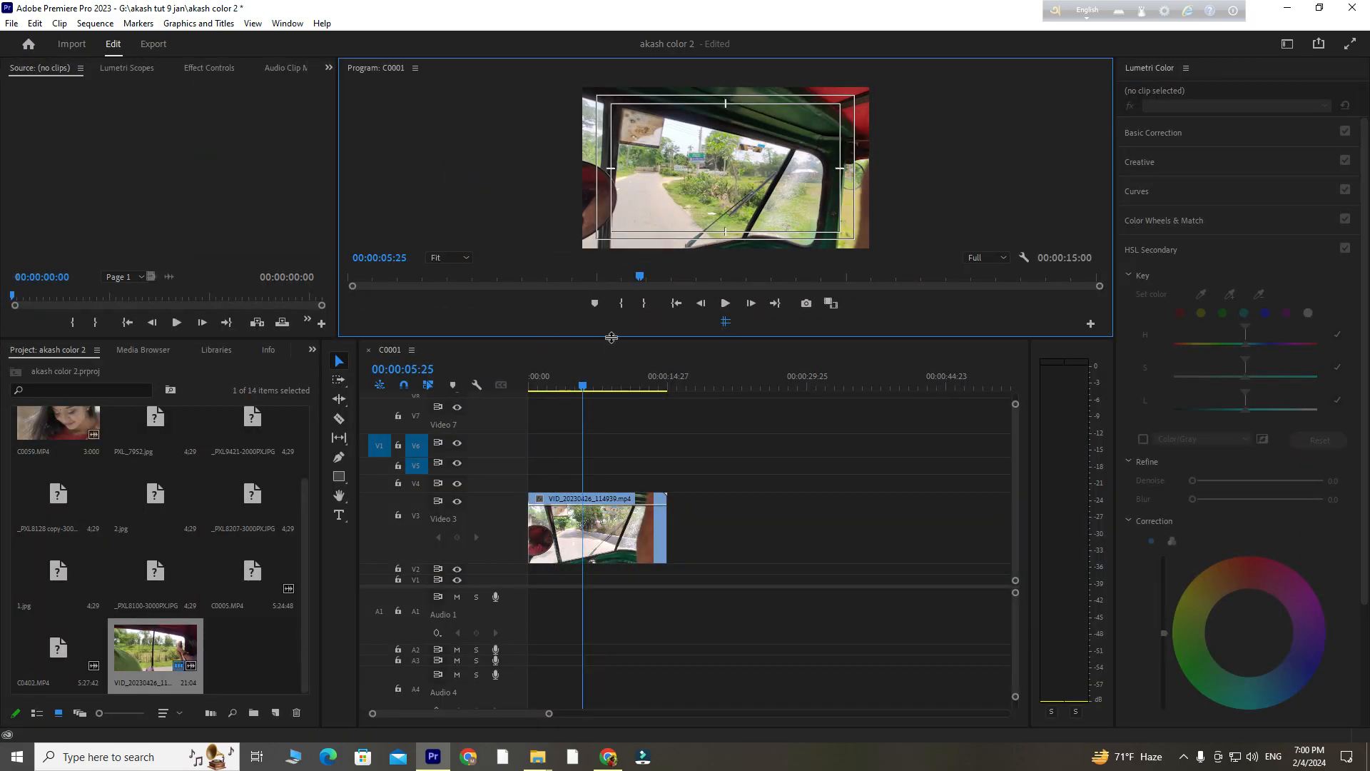
# Enlarge the Program monitor and add the text "sylet" over the video at 00:00:04:20.
pyautogui.moveTo(611, 338); pyautogui.dragTo(611, 410)
pyautogui.moveTo(585, 457)
pyautogui.mouseDown()
pyautogui.moveTo(563, 460)
pyautogui.moveTo(572, 473)
pyautogui.mouseUp()
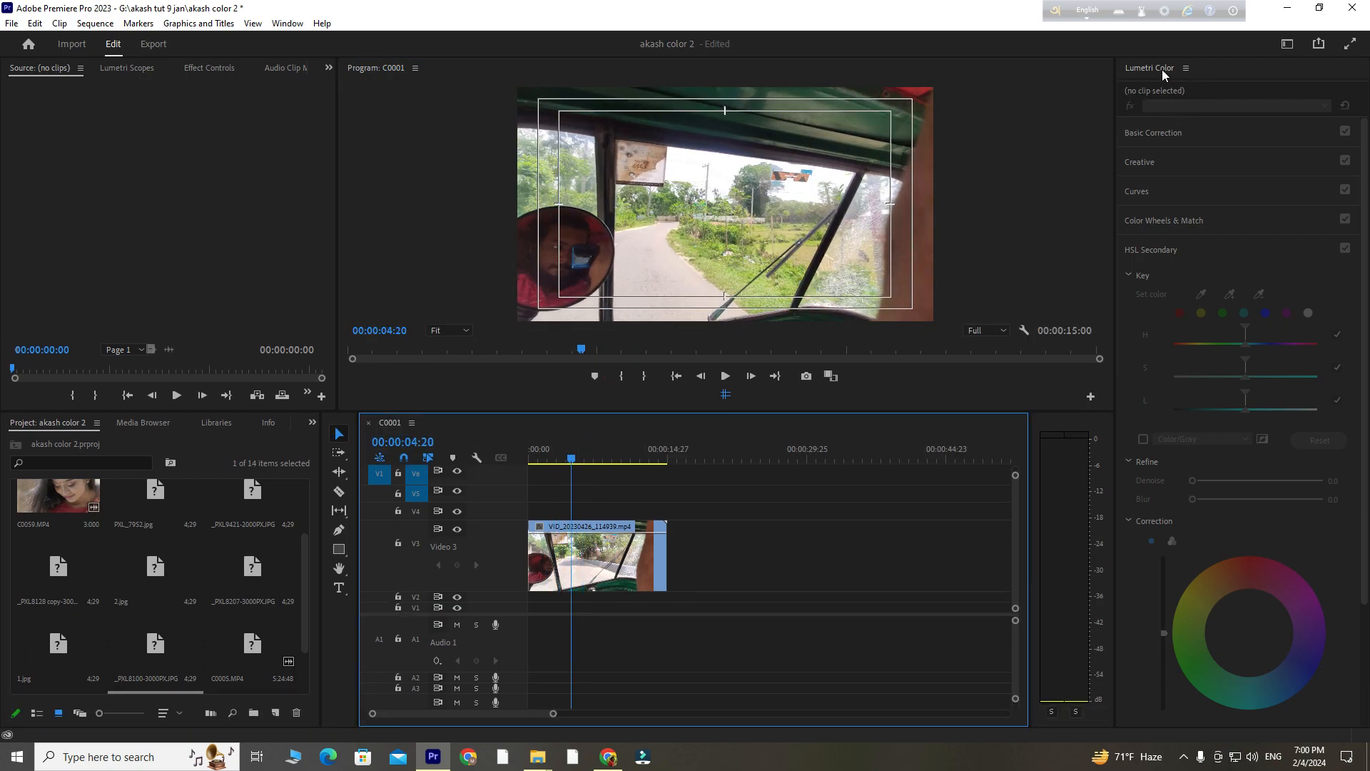
pyautogui.click(339, 586)
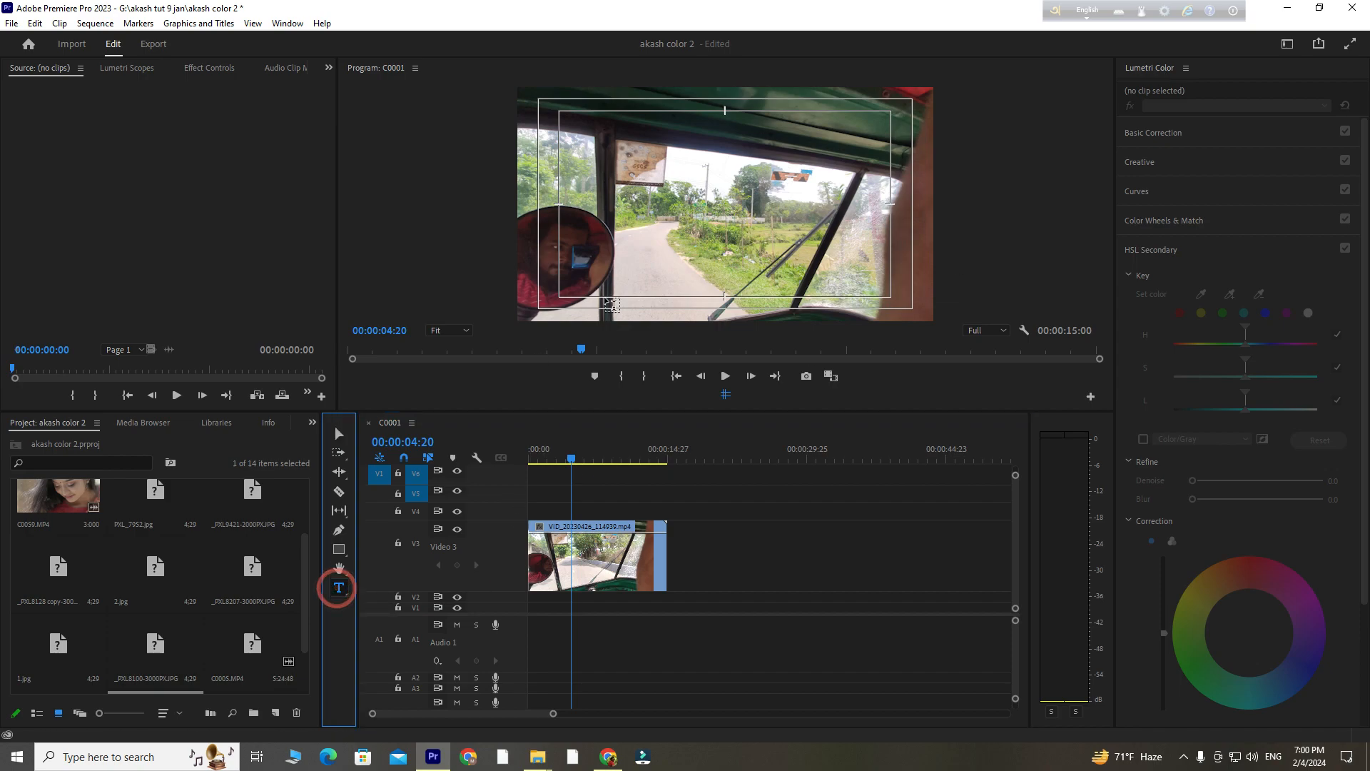
pyautogui.click(644, 188)
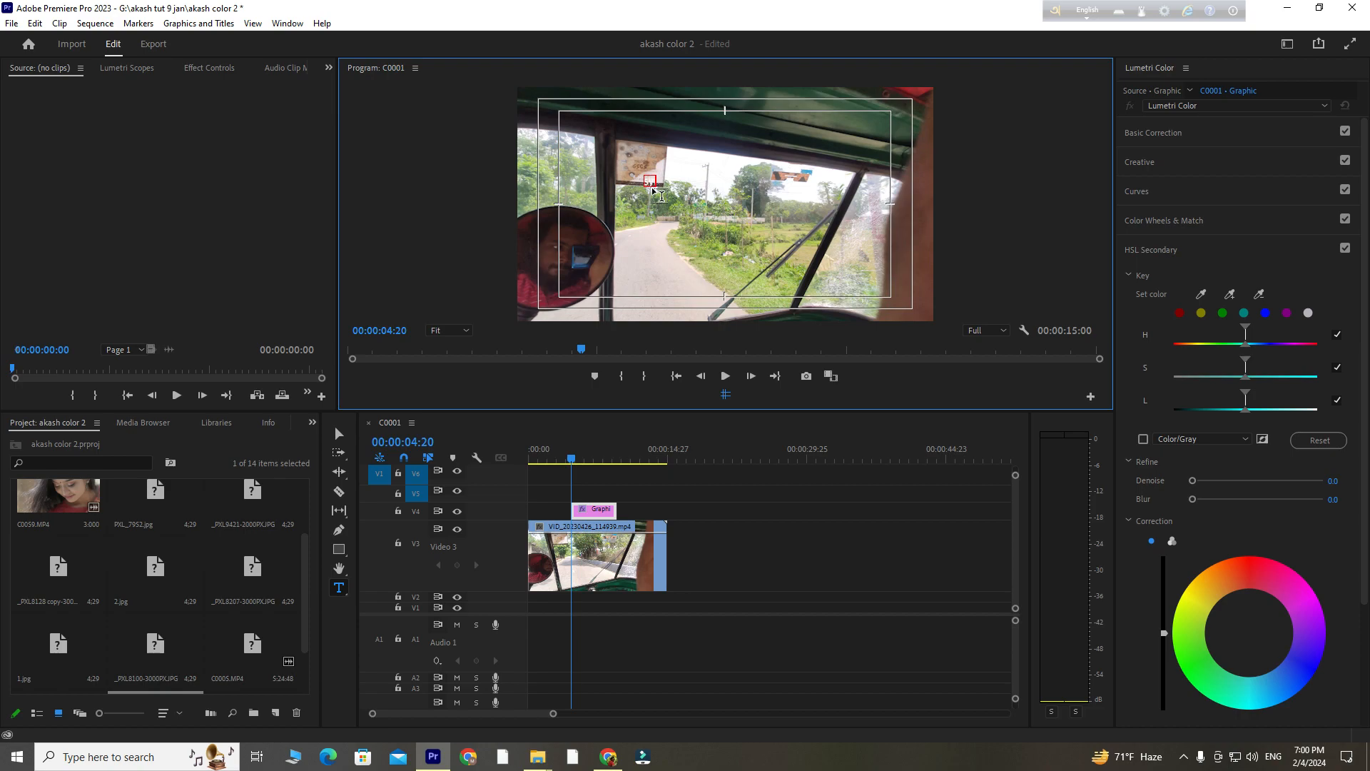
pyautogui.hotkey('ctrl', 'a')
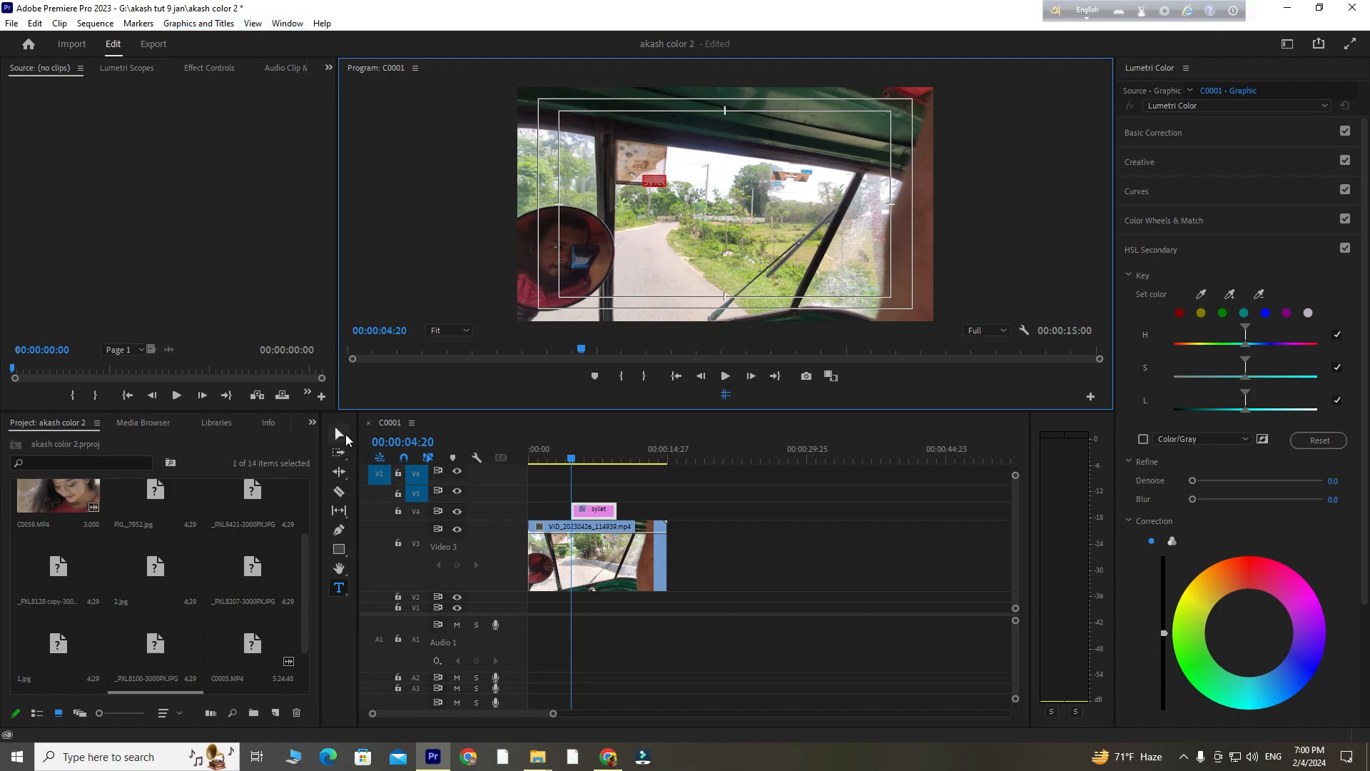
# Scale the "sylet" text up to about 1013% and position it in the middle area of the frame.
pyautogui.click(338, 433)
pyautogui.moveTo(663, 187); pyautogui.dragTo(866, 206)
pyautogui.moveTo(811, 164); pyautogui.dragTo(805, 221)
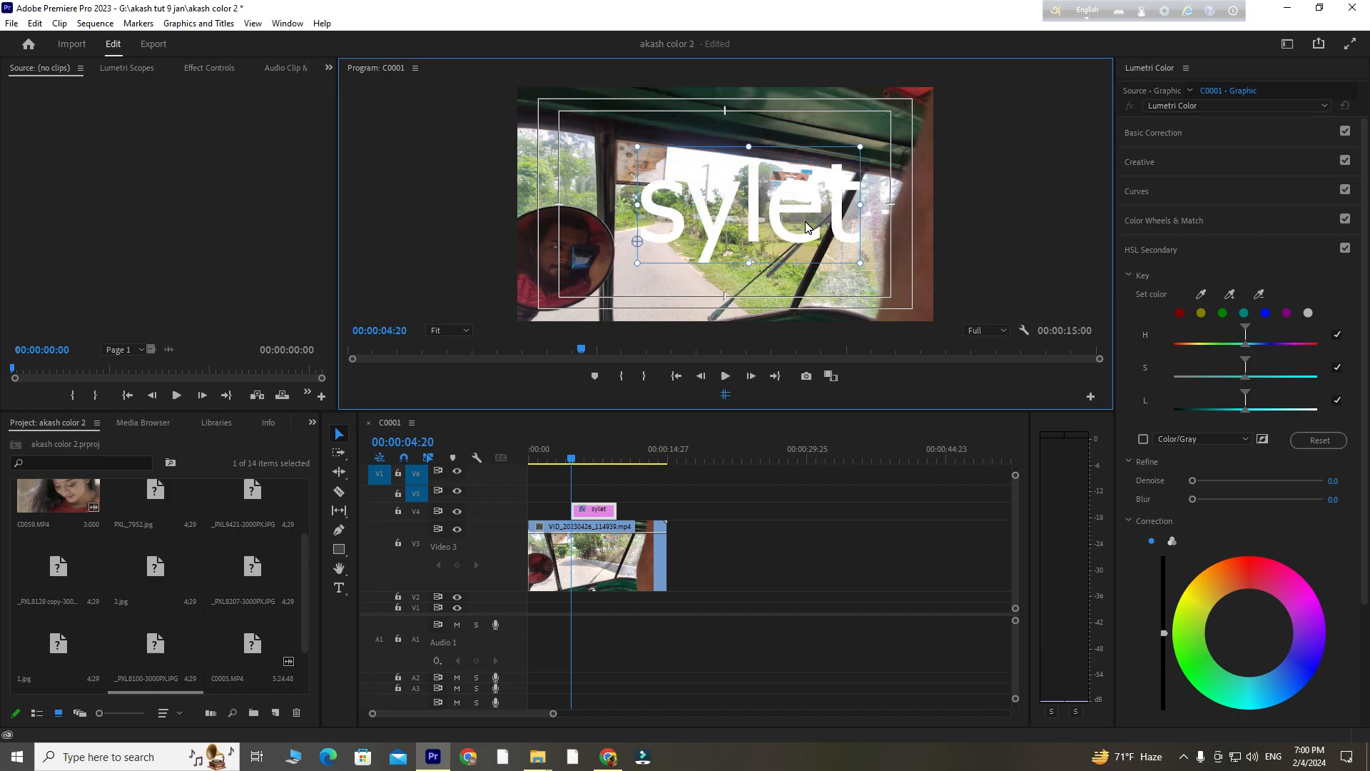
# Switch to the saved workspace named FINAL WORKSPACE to get the text editing options.
pyautogui.press('t')
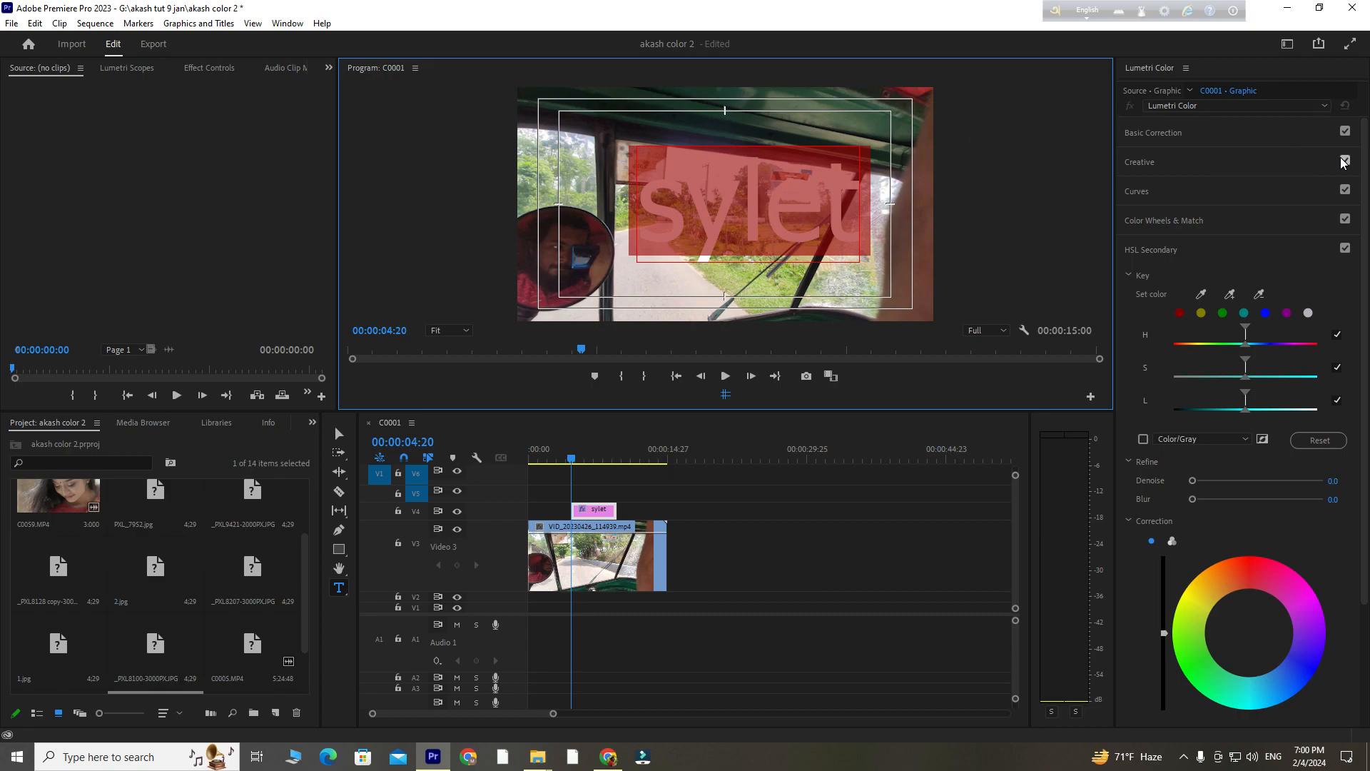
pyautogui.click(293, 29)
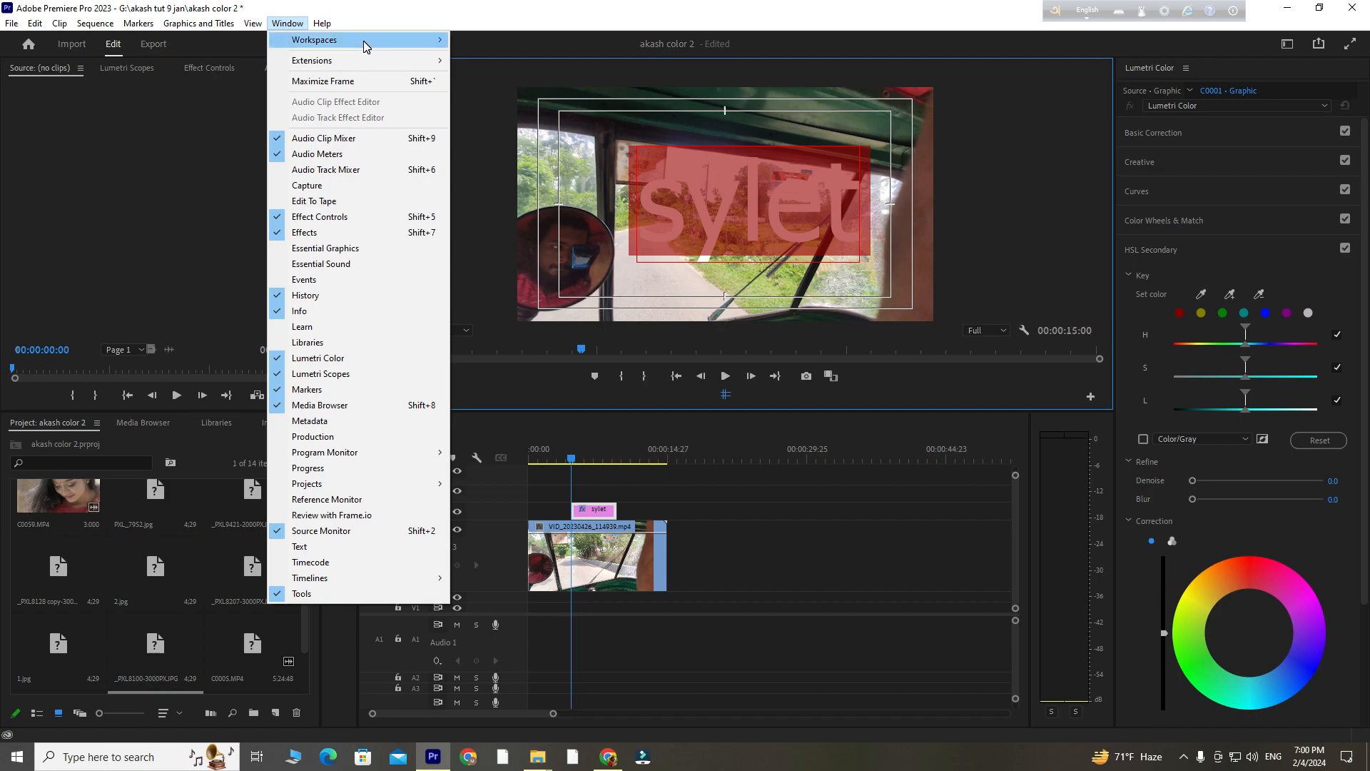
pyautogui.moveTo(363, 46)
pyautogui.click(517, 14)
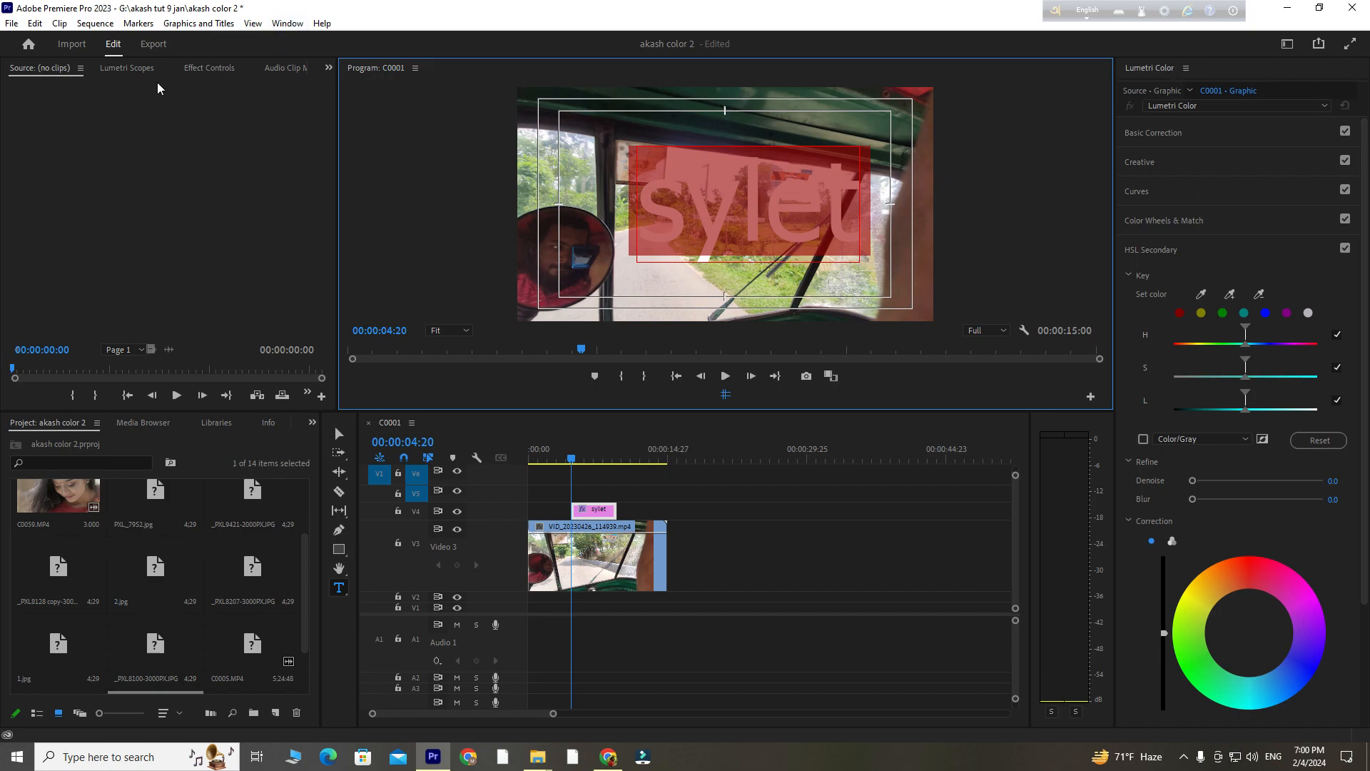
pyautogui.click(287, 23)
pyautogui.moveTo(400, 40)
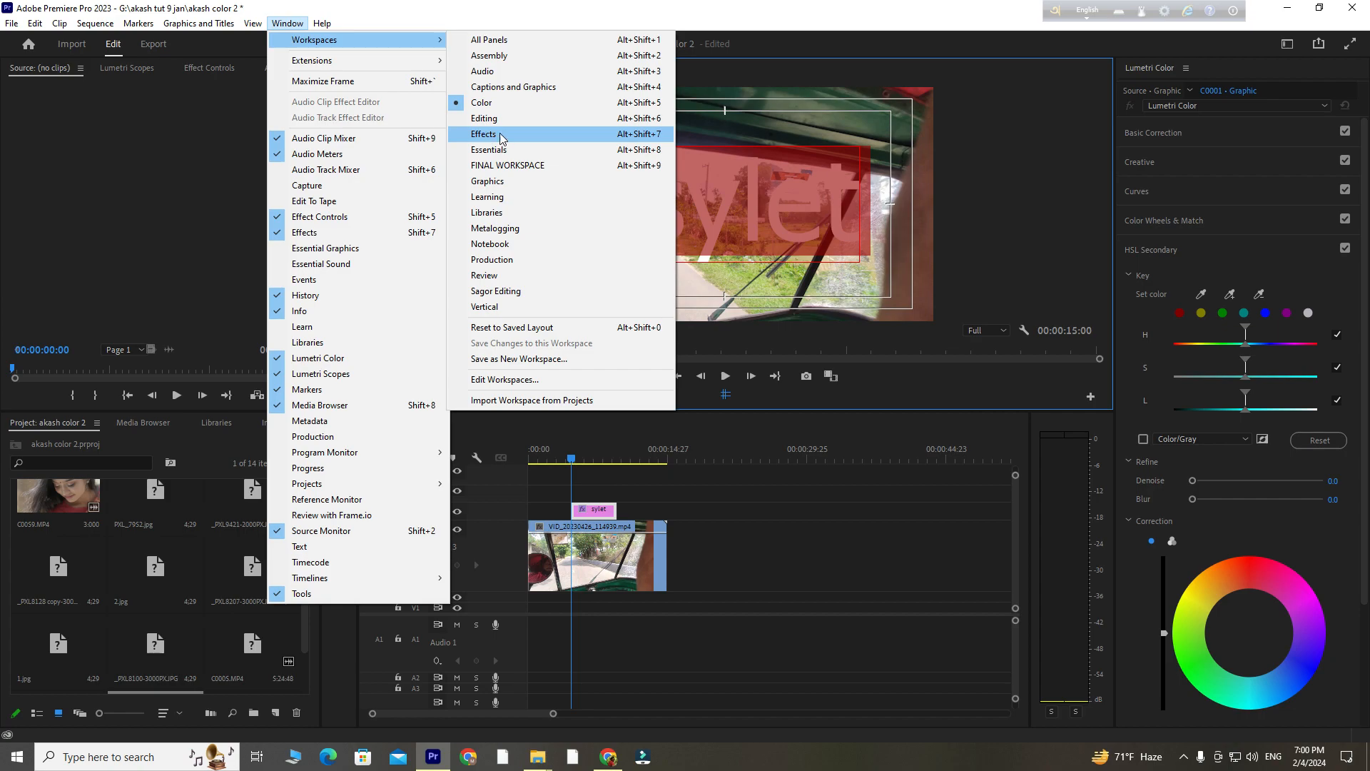
pyautogui.click(506, 165)
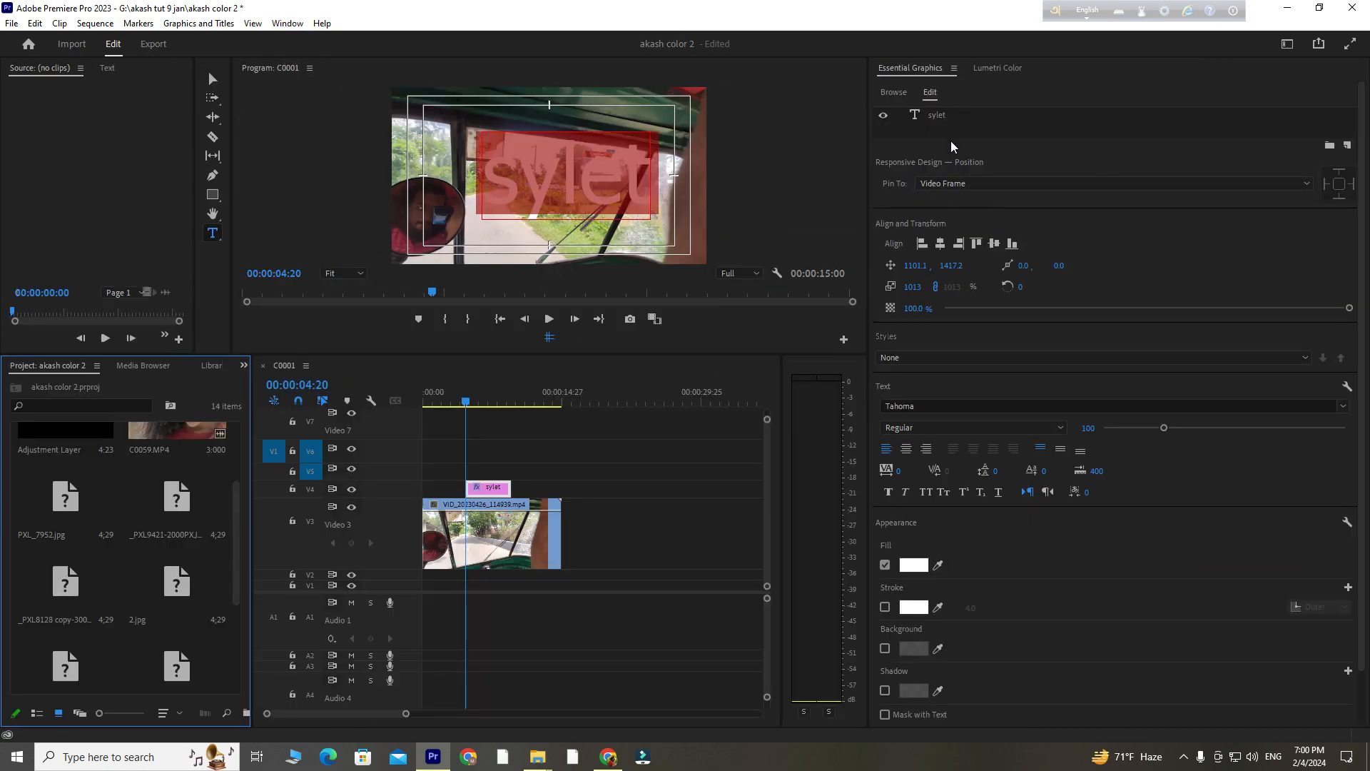
# Set the "sylet" text to all caps and center it horizontally and vertically in the frame.
pyautogui.click(939, 117)
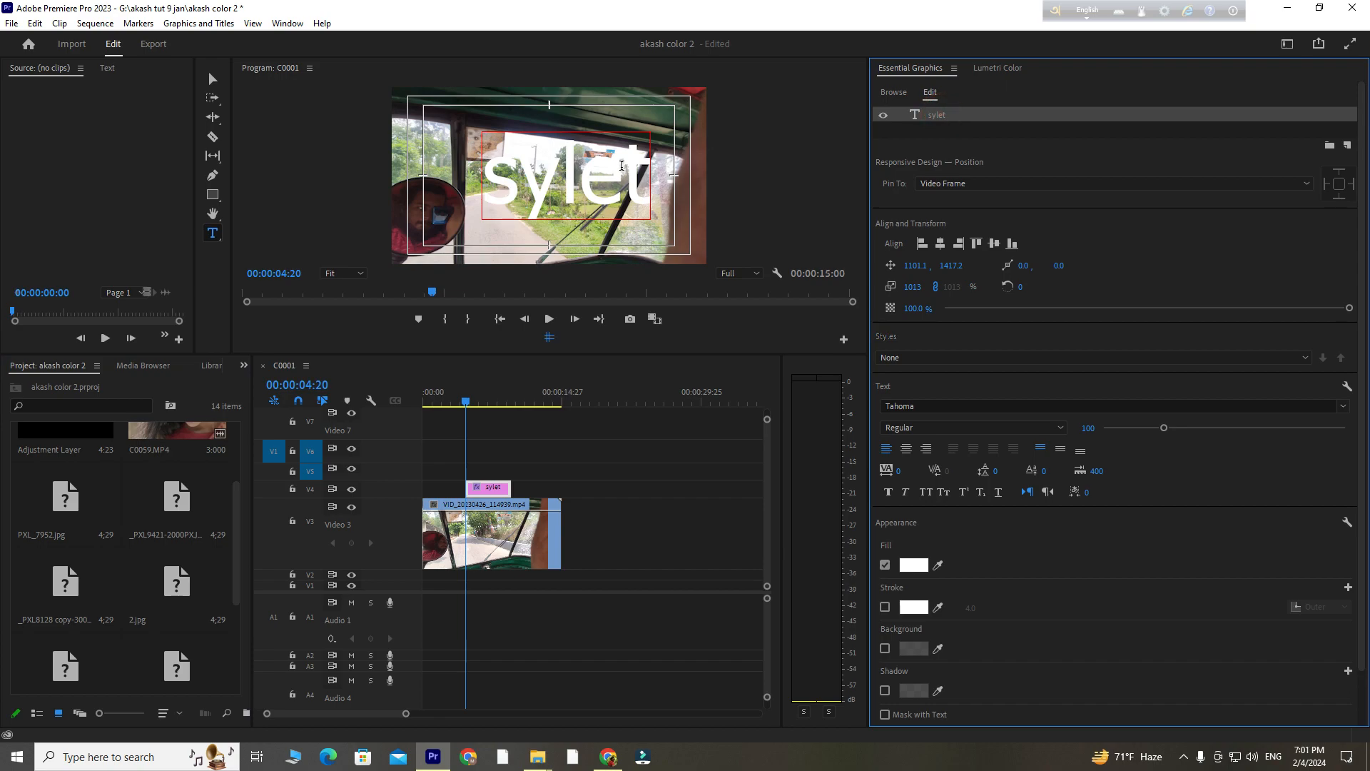
pyautogui.click(589, 181)
pyautogui.doubleClick(589, 181)
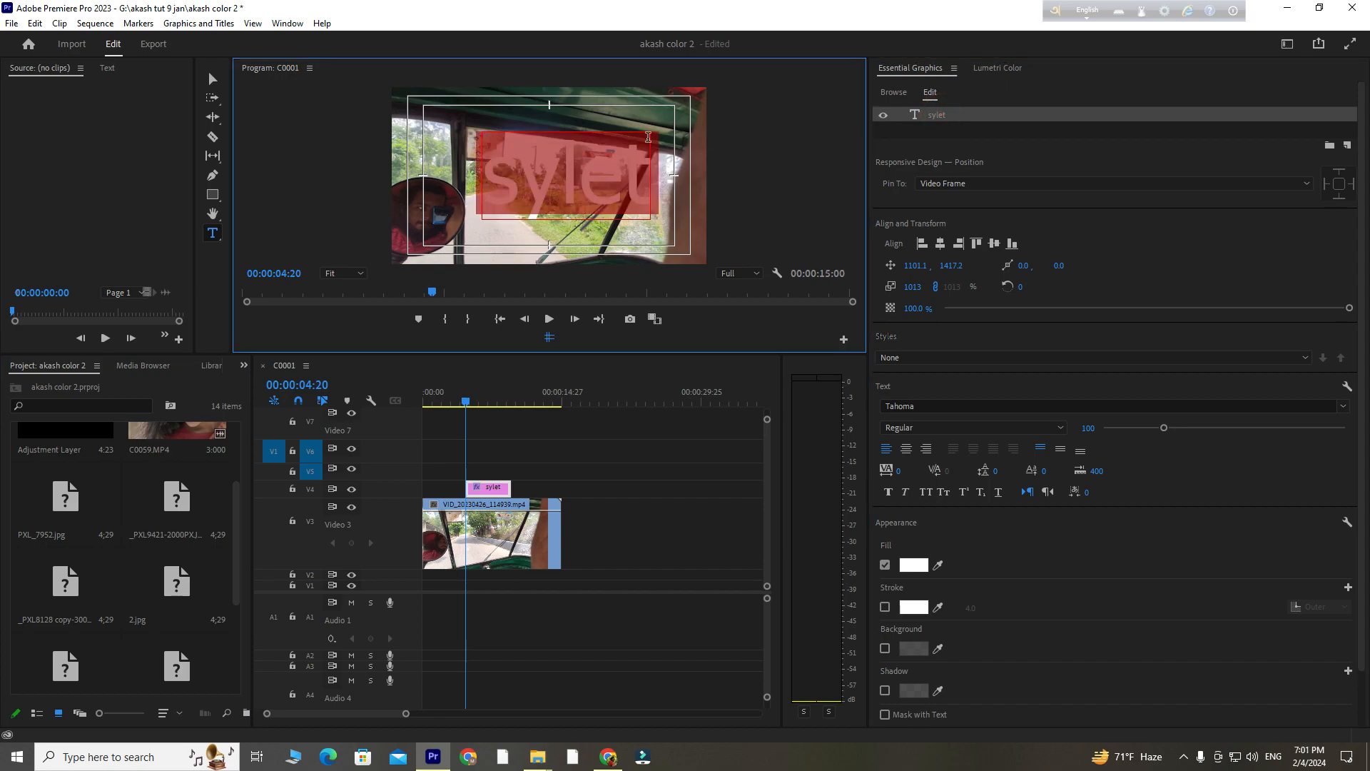
pyautogui.click(926, 492)
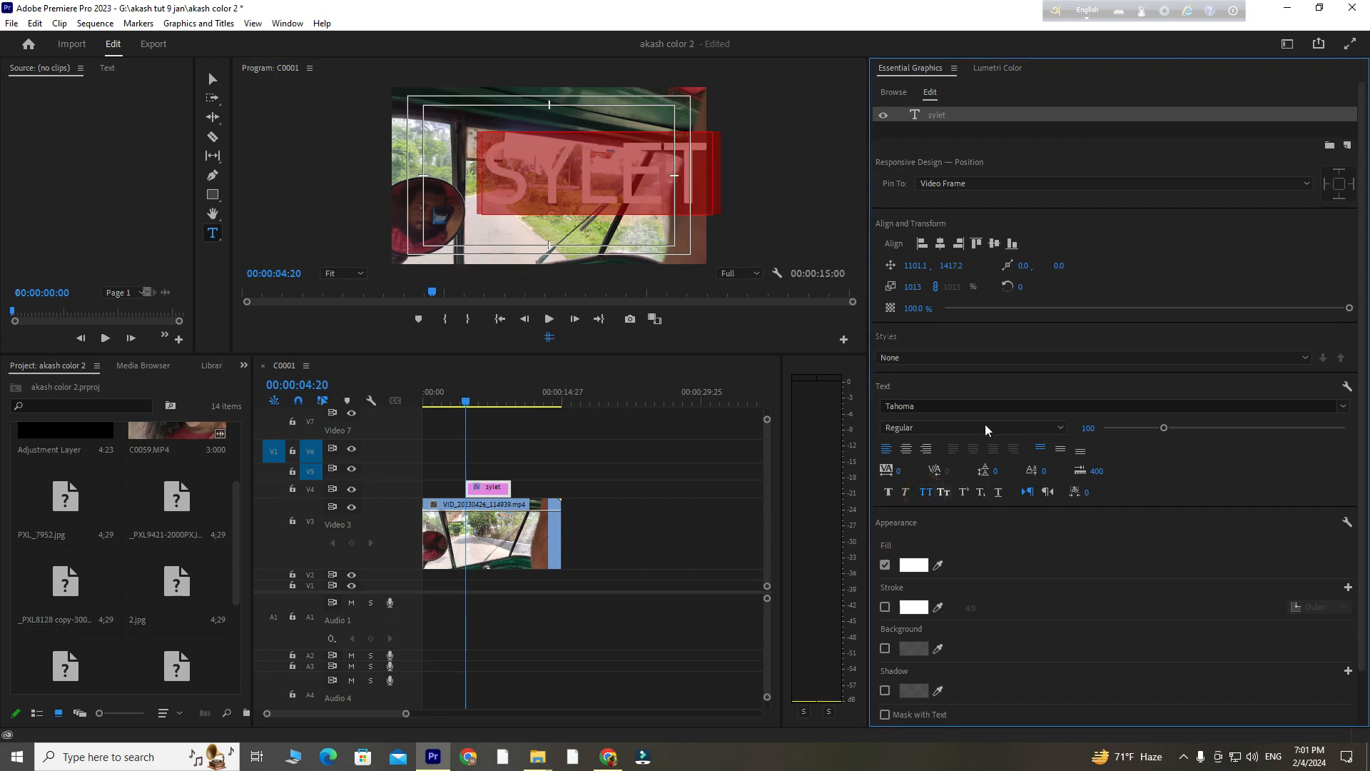
pyautogui.click(939, 244)
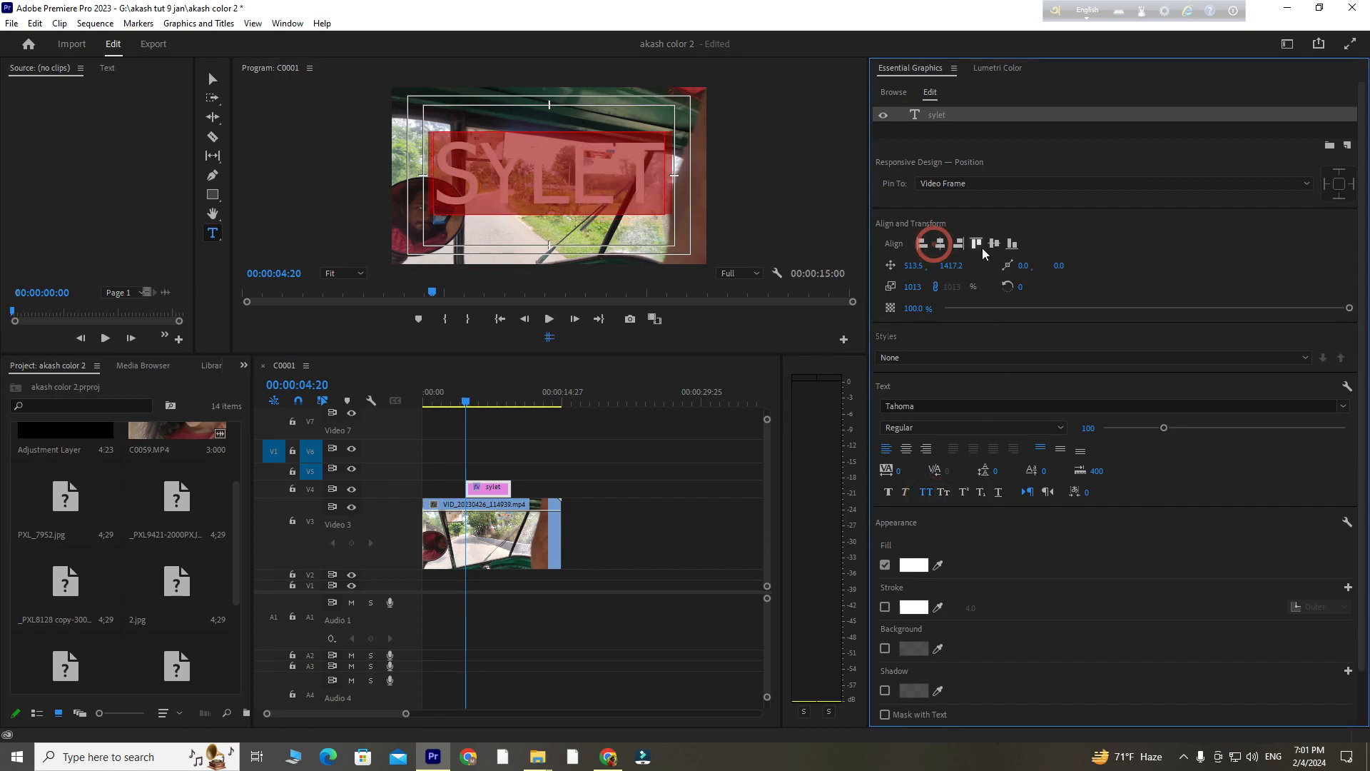
pyautogui.click(993, 243)
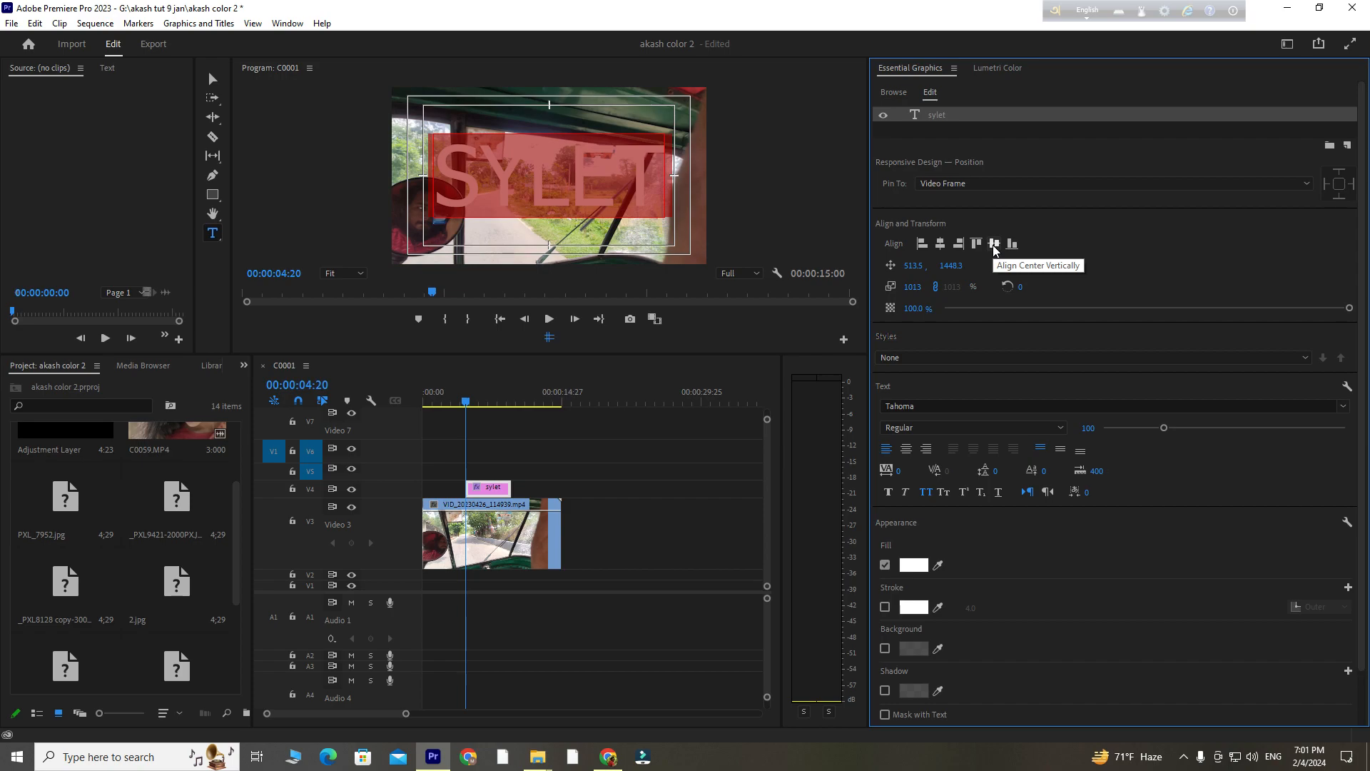
# Search the fonts for "ne" and set the SYLET text to Microsoft New Tai Lue Bold.
pyautogui.click(946, 406)
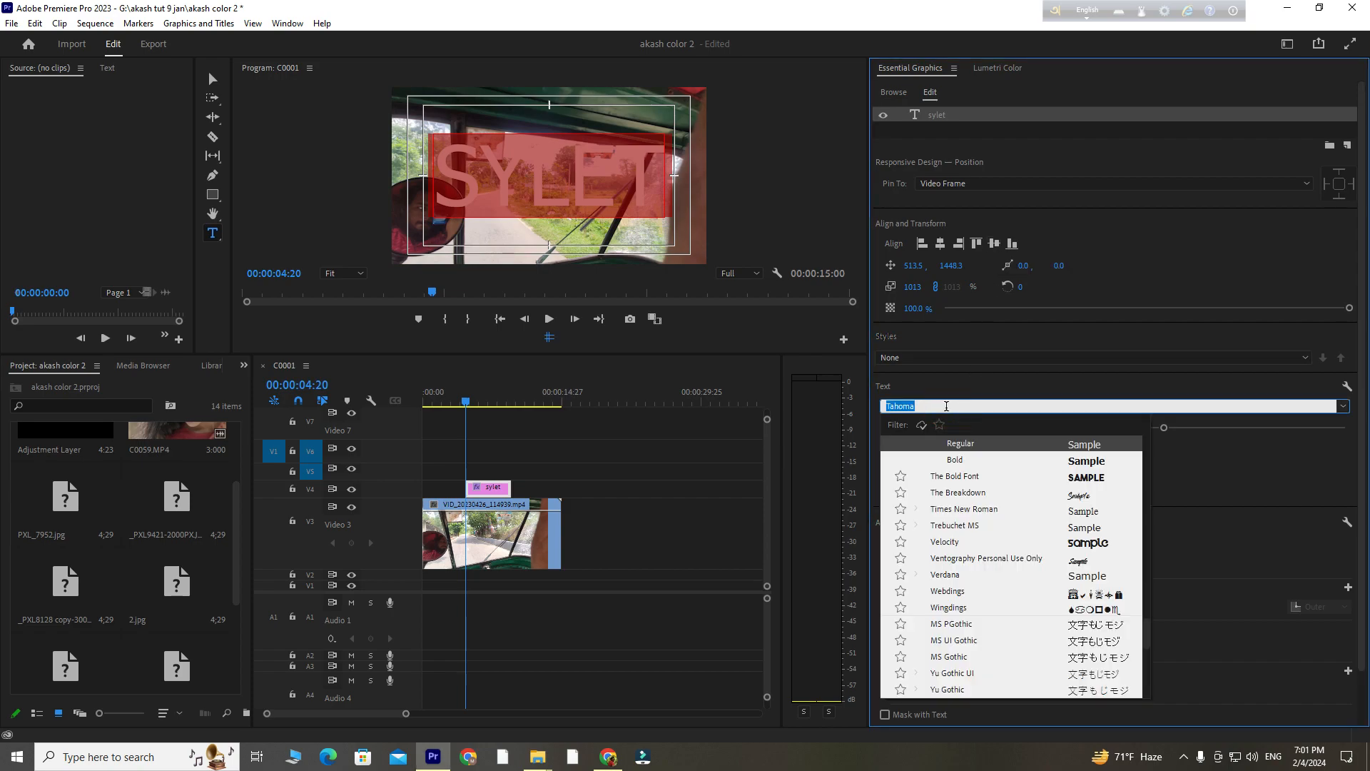
pyautogui.write('nex')
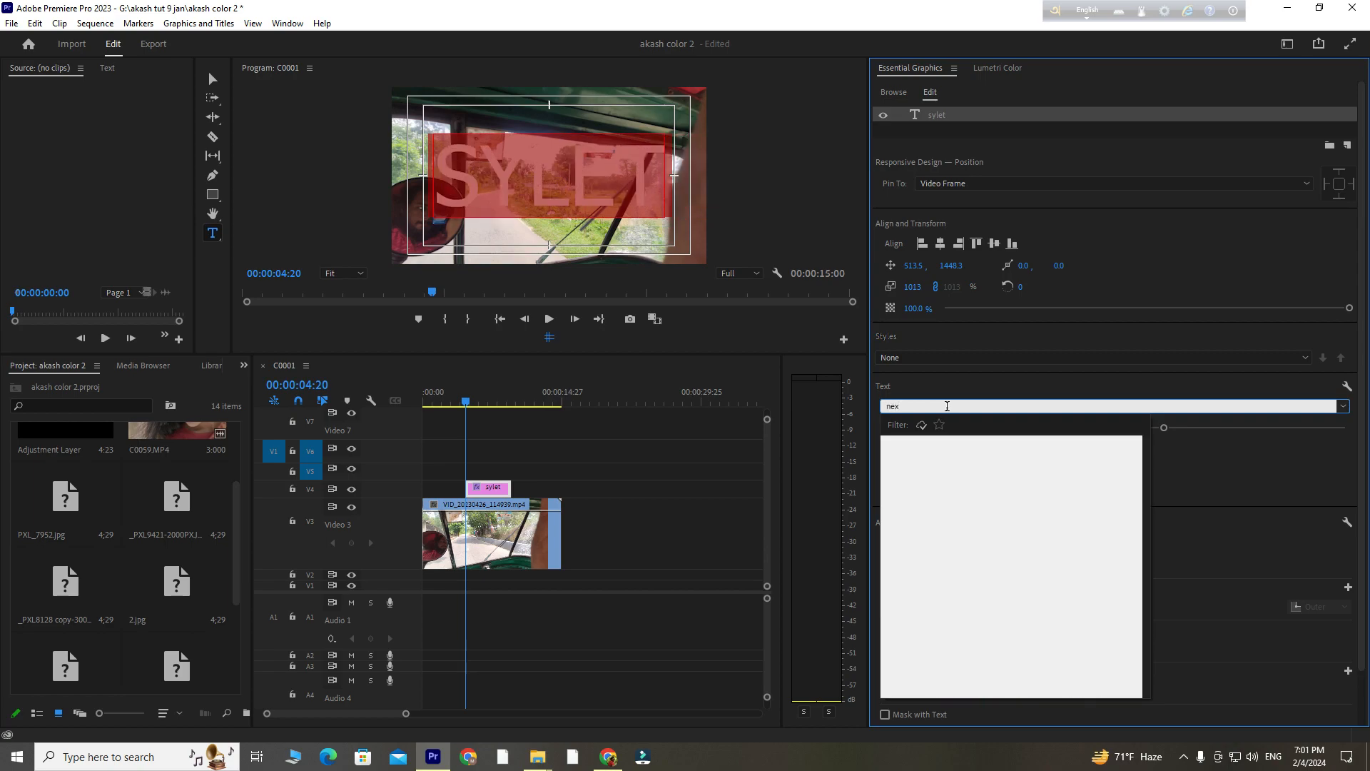
pyautogui.press('BackSpace')
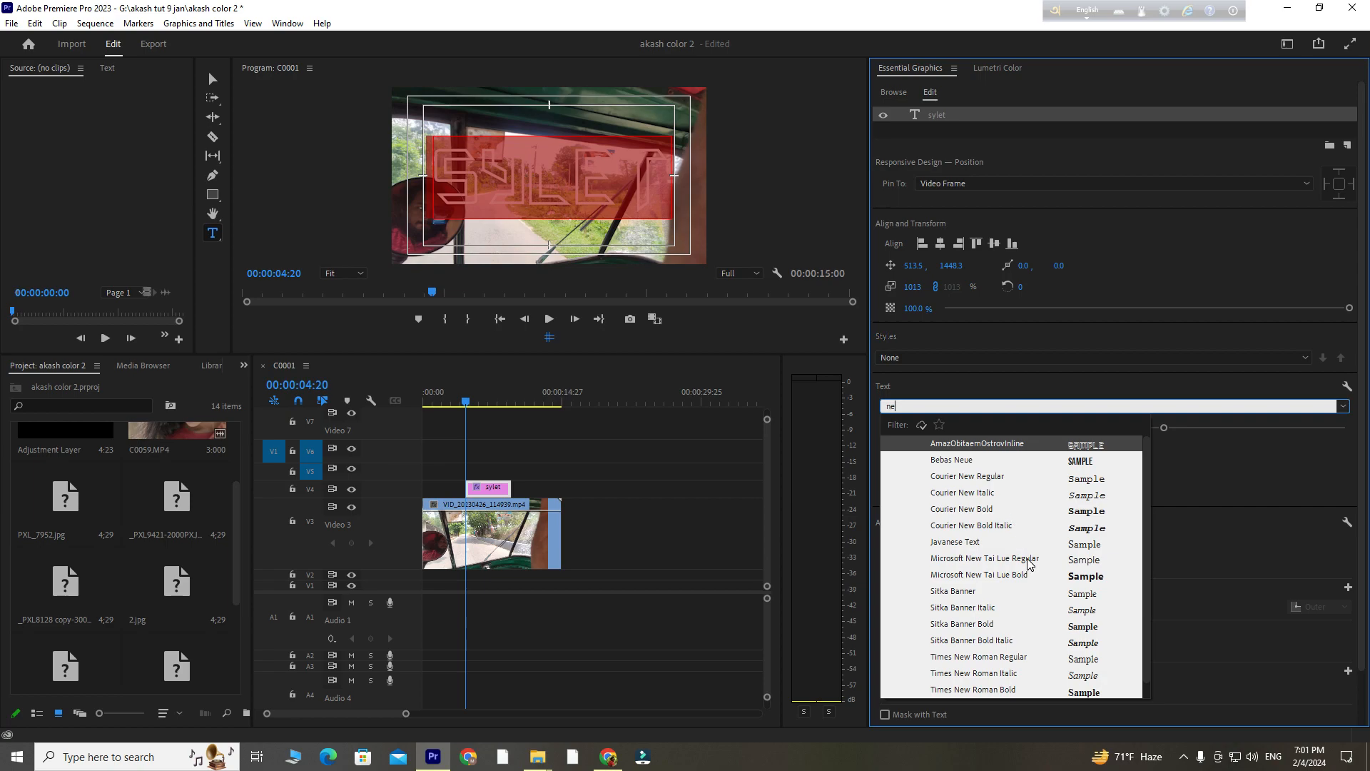
pyautogui.click(1014, 577)
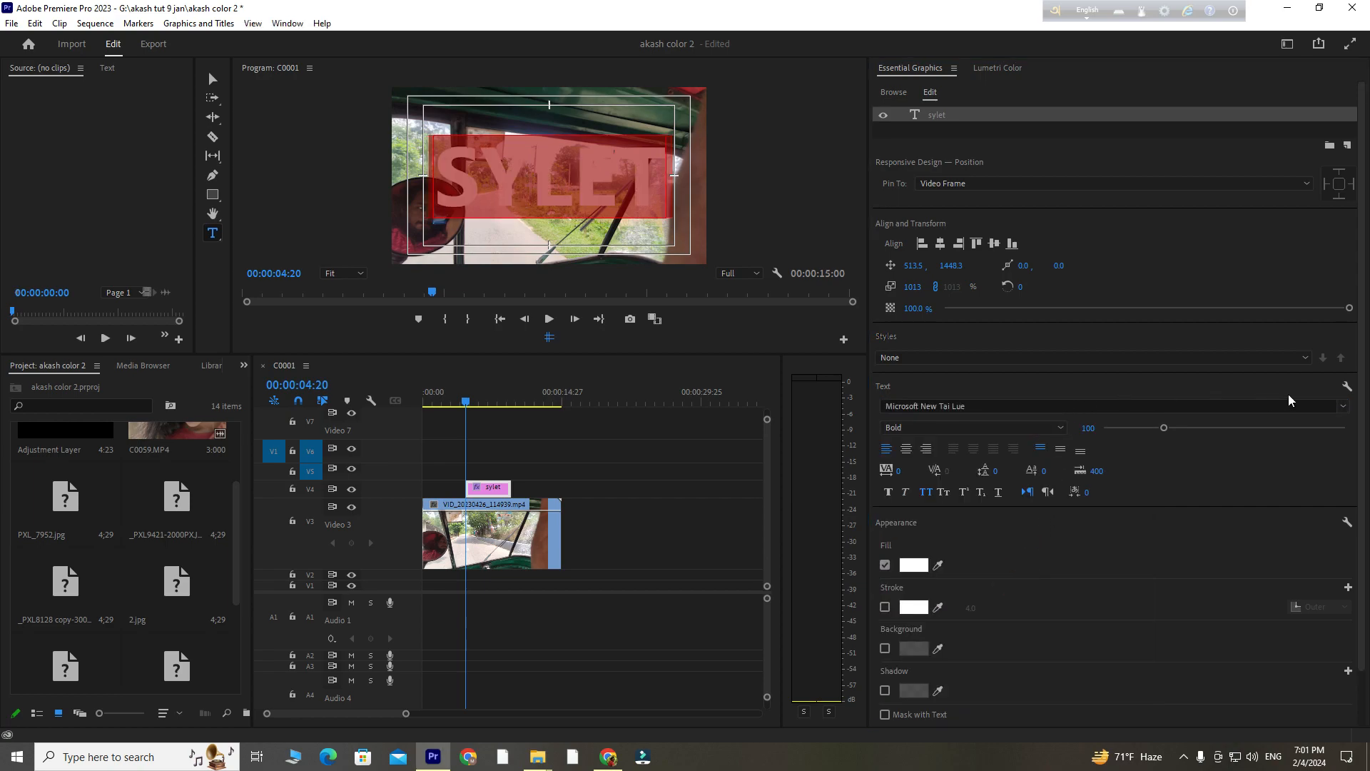
# Set the SYLET text's font to The Bold Font and center it vertically in the frame.
pyautogui.click(1333, 407)
pyautogui.scroll(-10, 1108, 511)
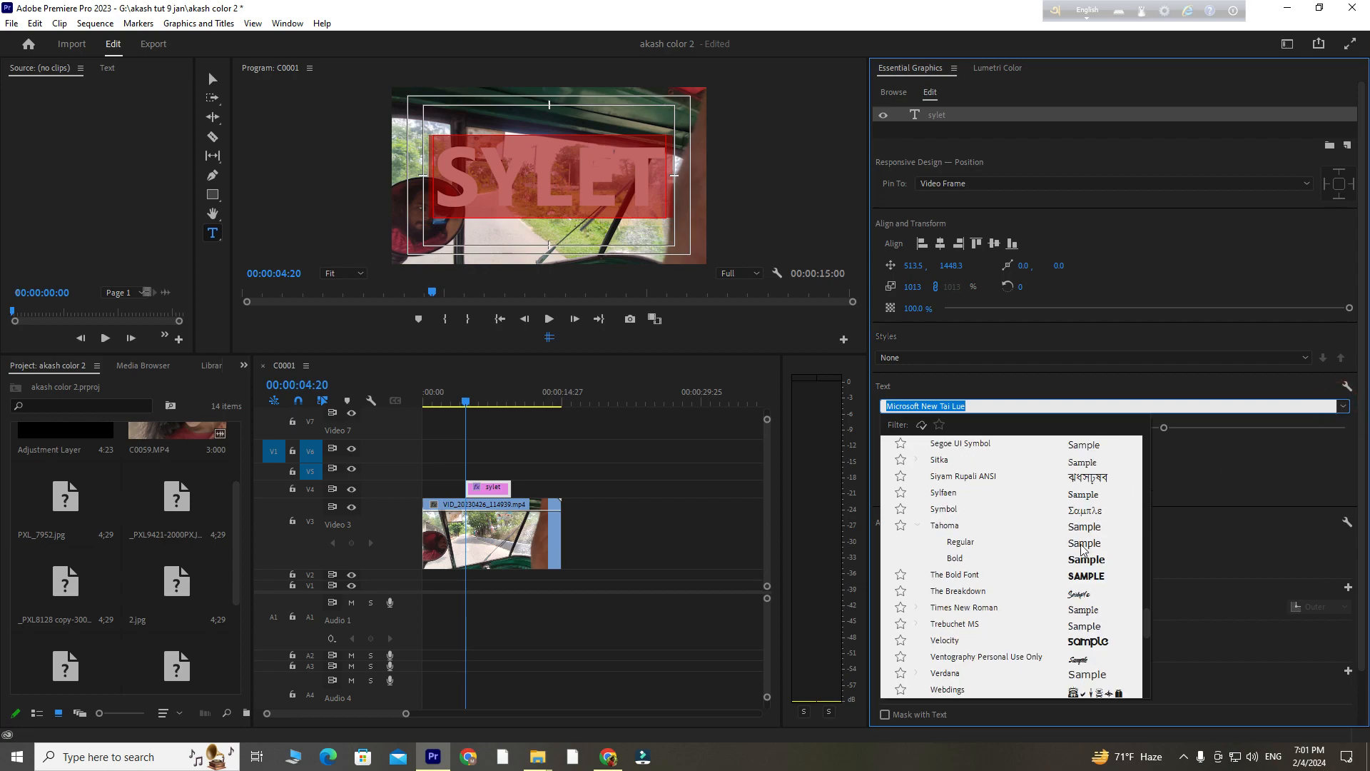
pyautogui.click(1084, 577)
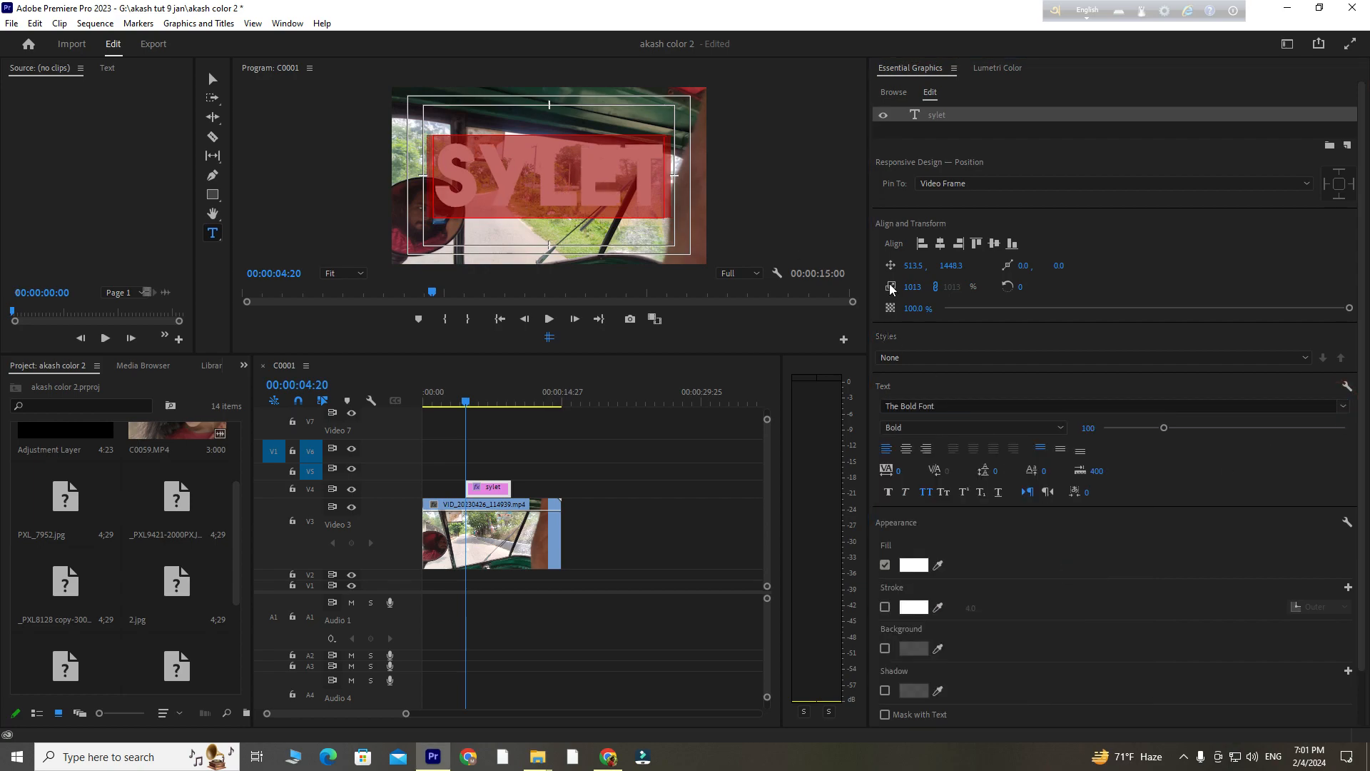
pyautogui.click(1014, 338)
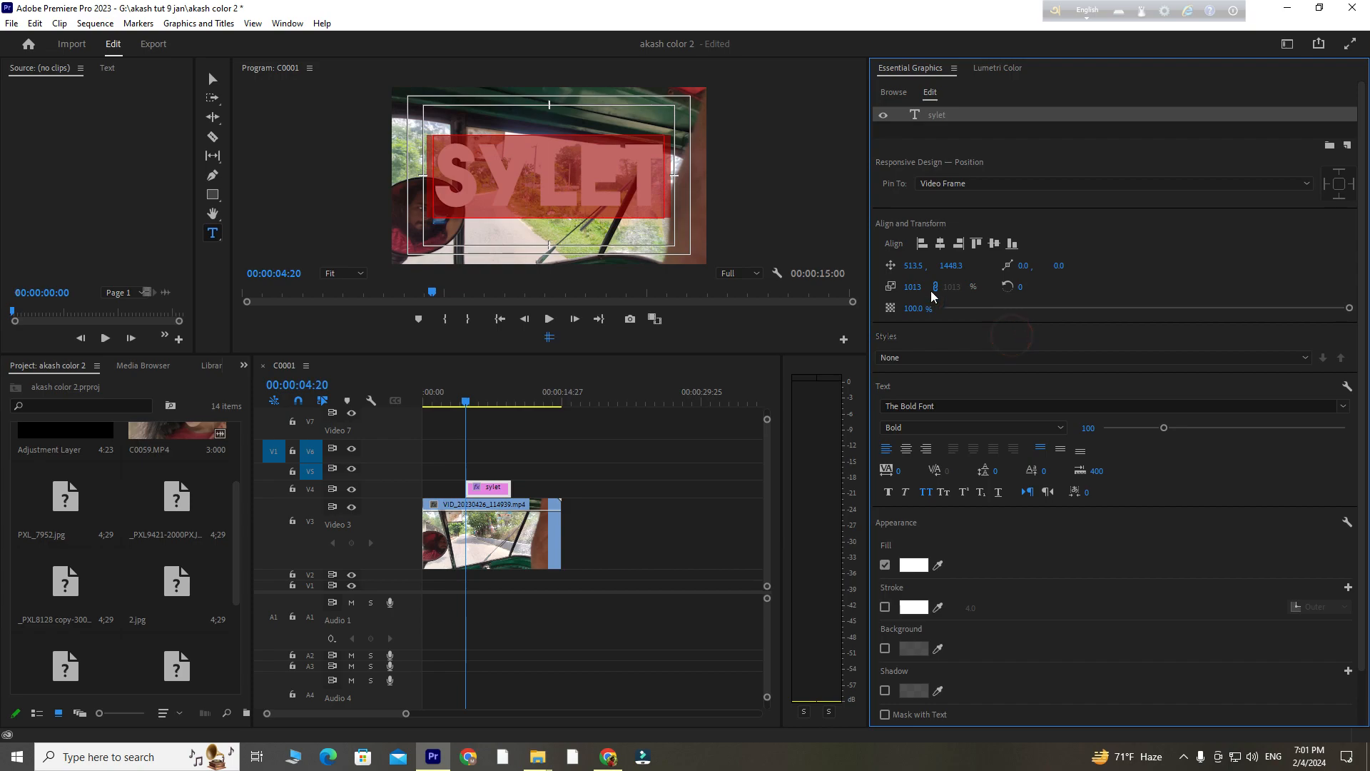
pyautogui.click(994, 243)
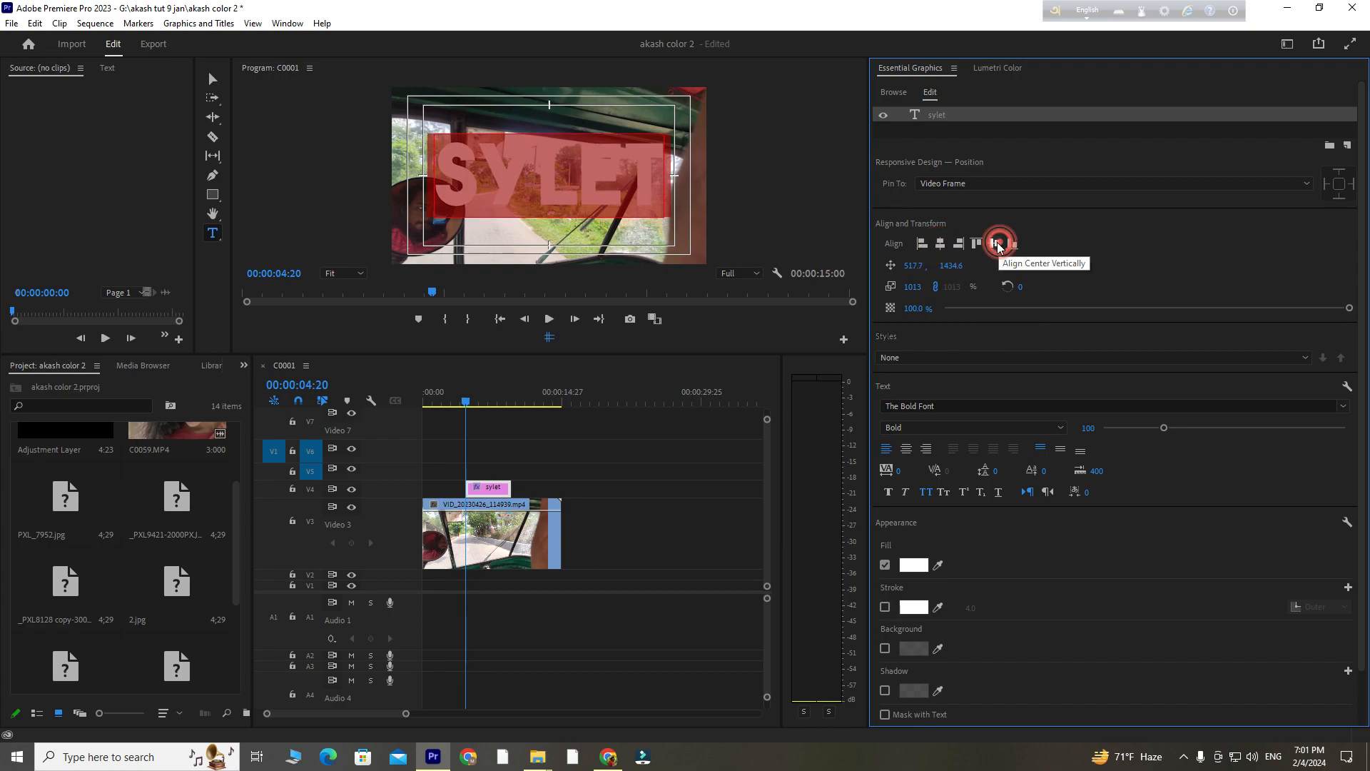
pyautogui.click(1183, 757)
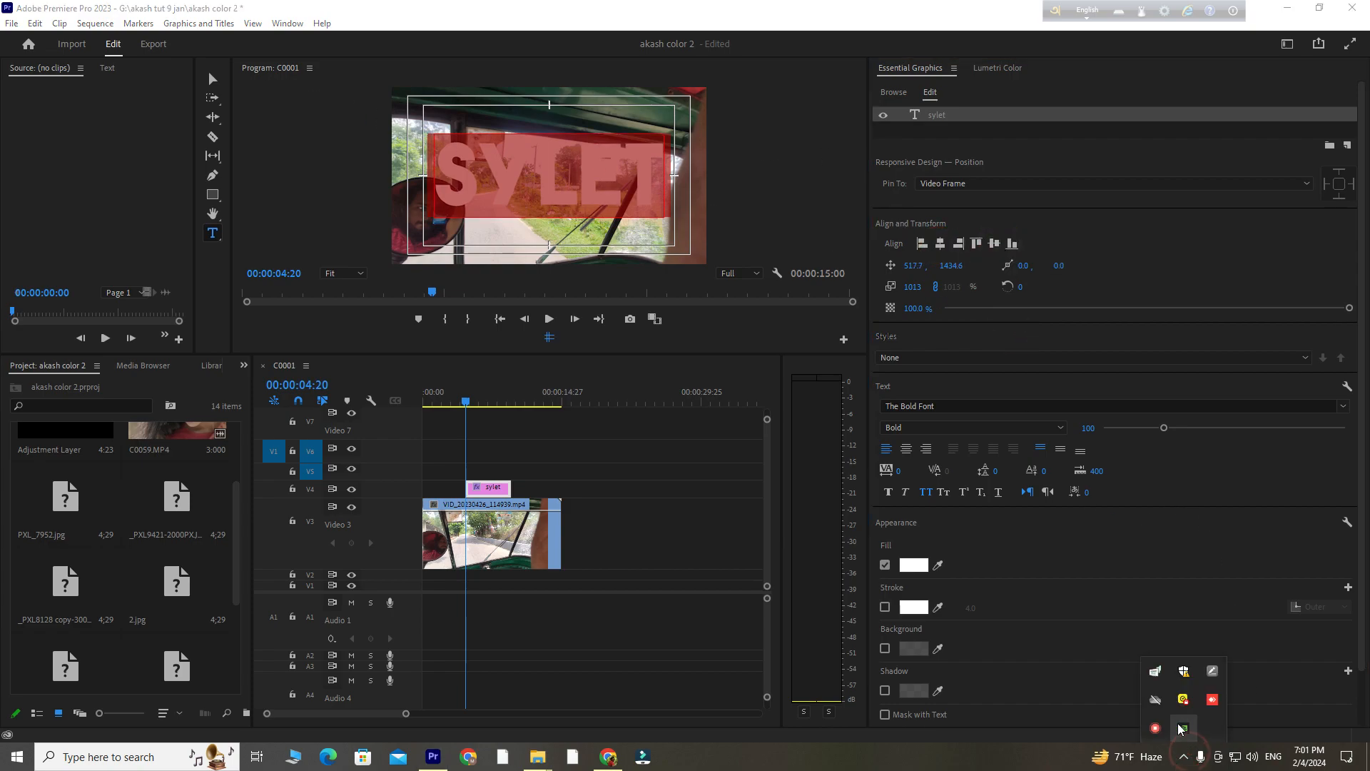
pyautogui.rightClick(1157, 728)
pyautogui.click(1195, 694)
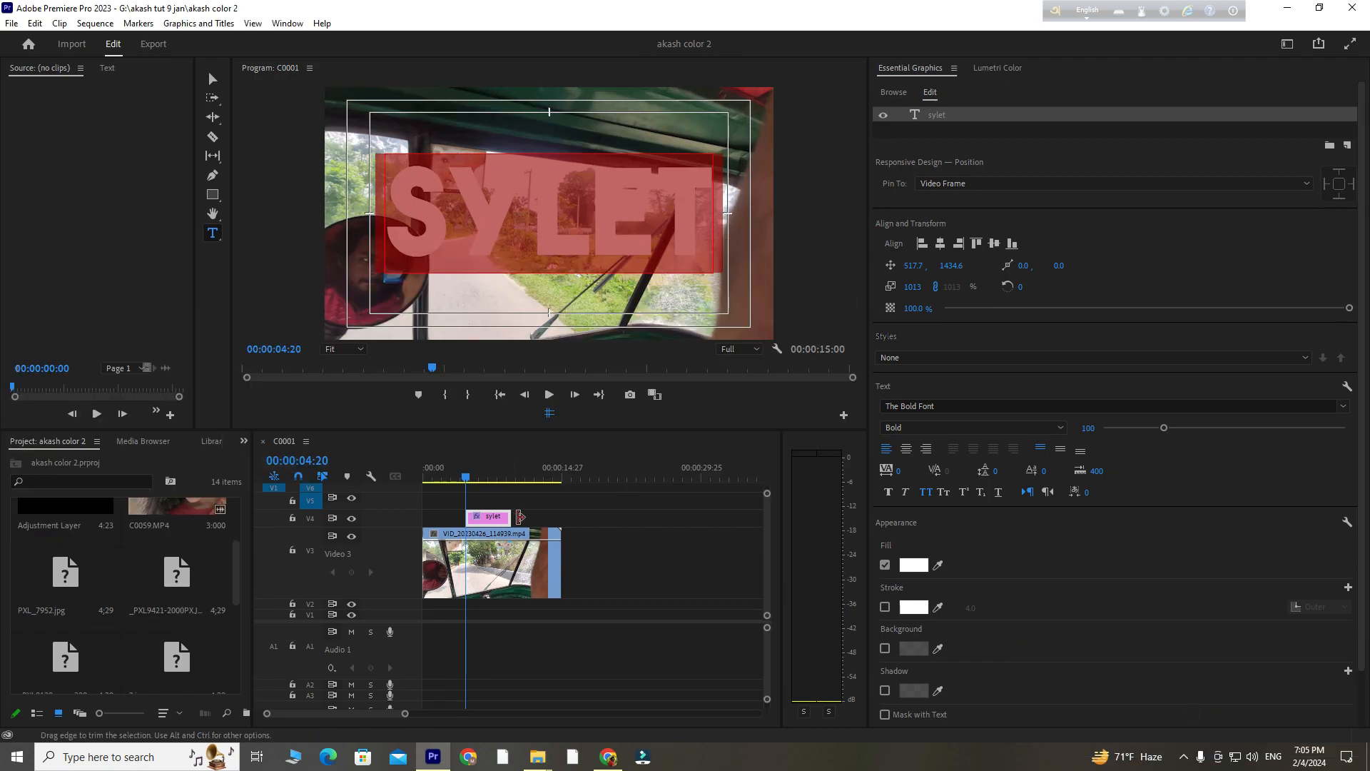
# Delete the SYLET text clip from the timeline and start a new text layer over the video.
pyautogui.click(545, 514)
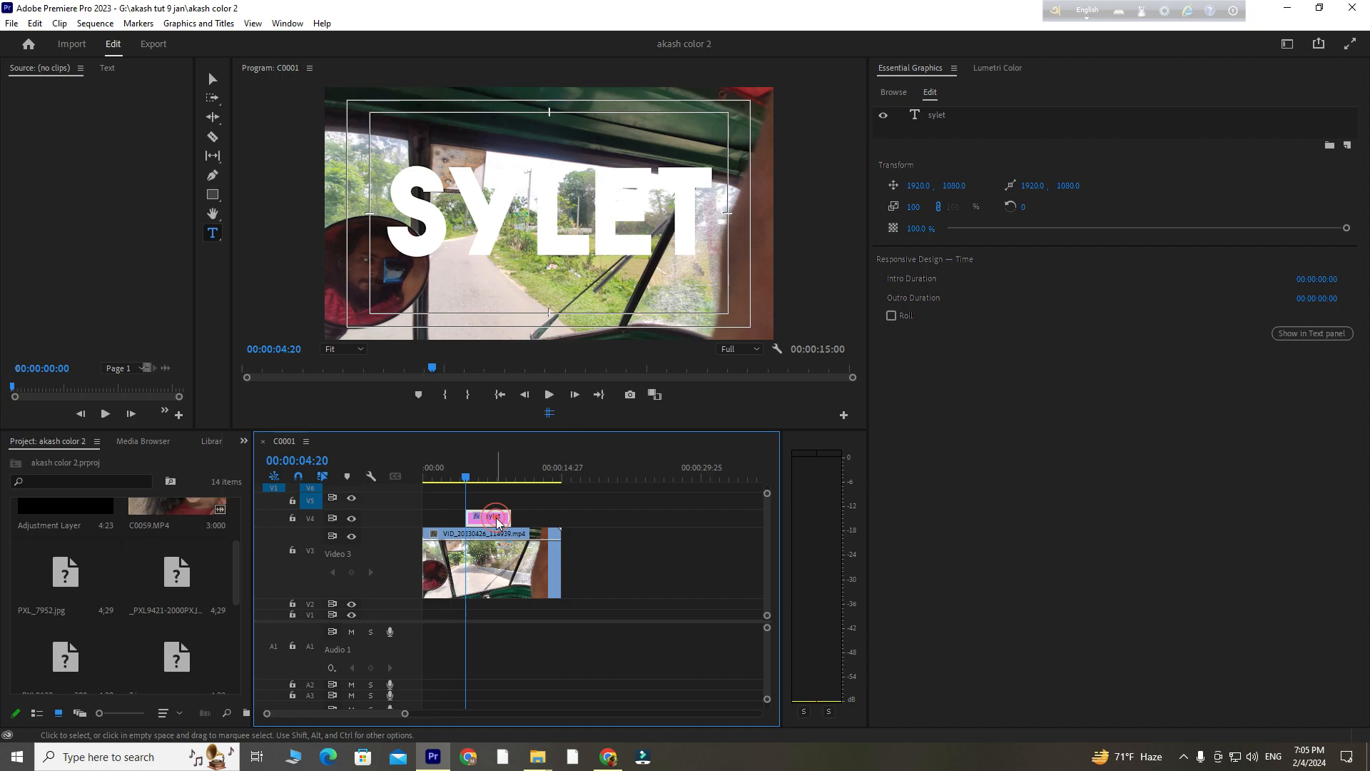
pyautogui.press('Delete')
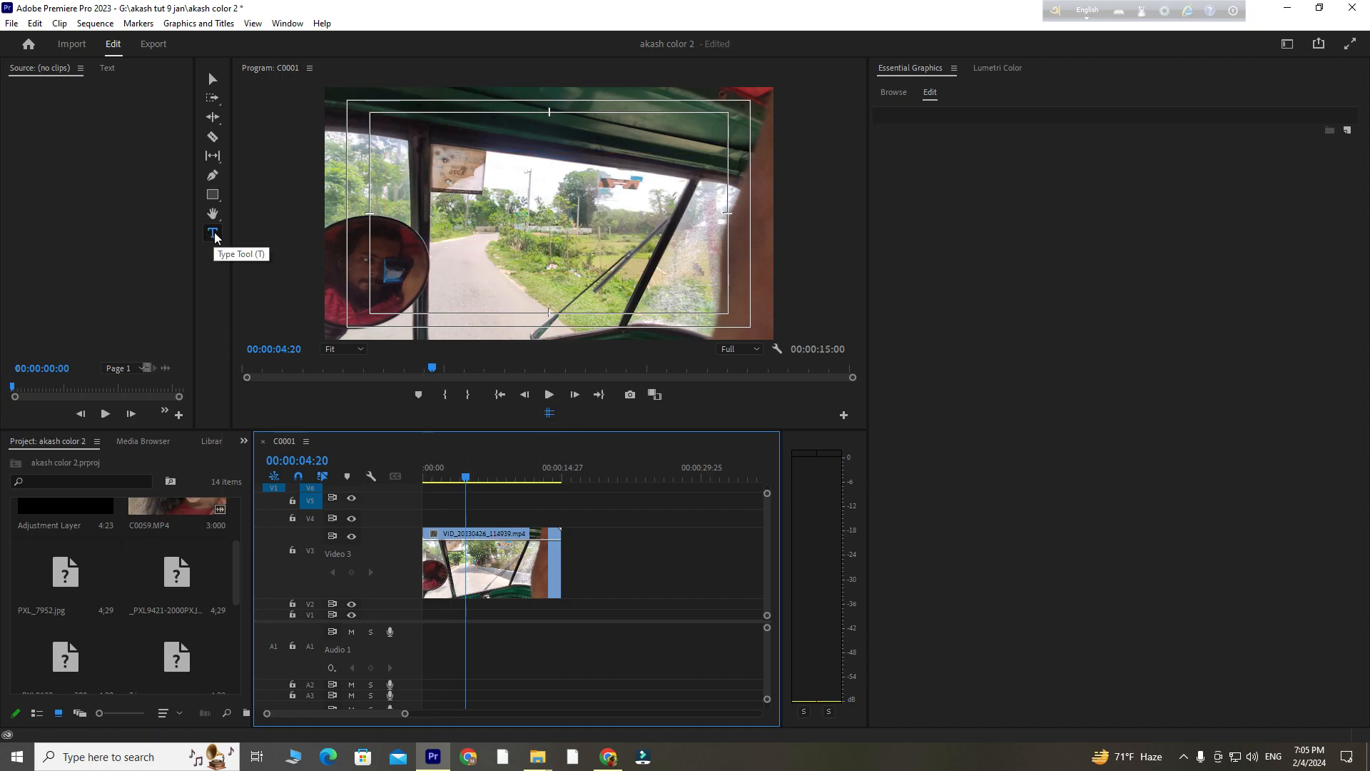
pyautogui.click(462, 202)
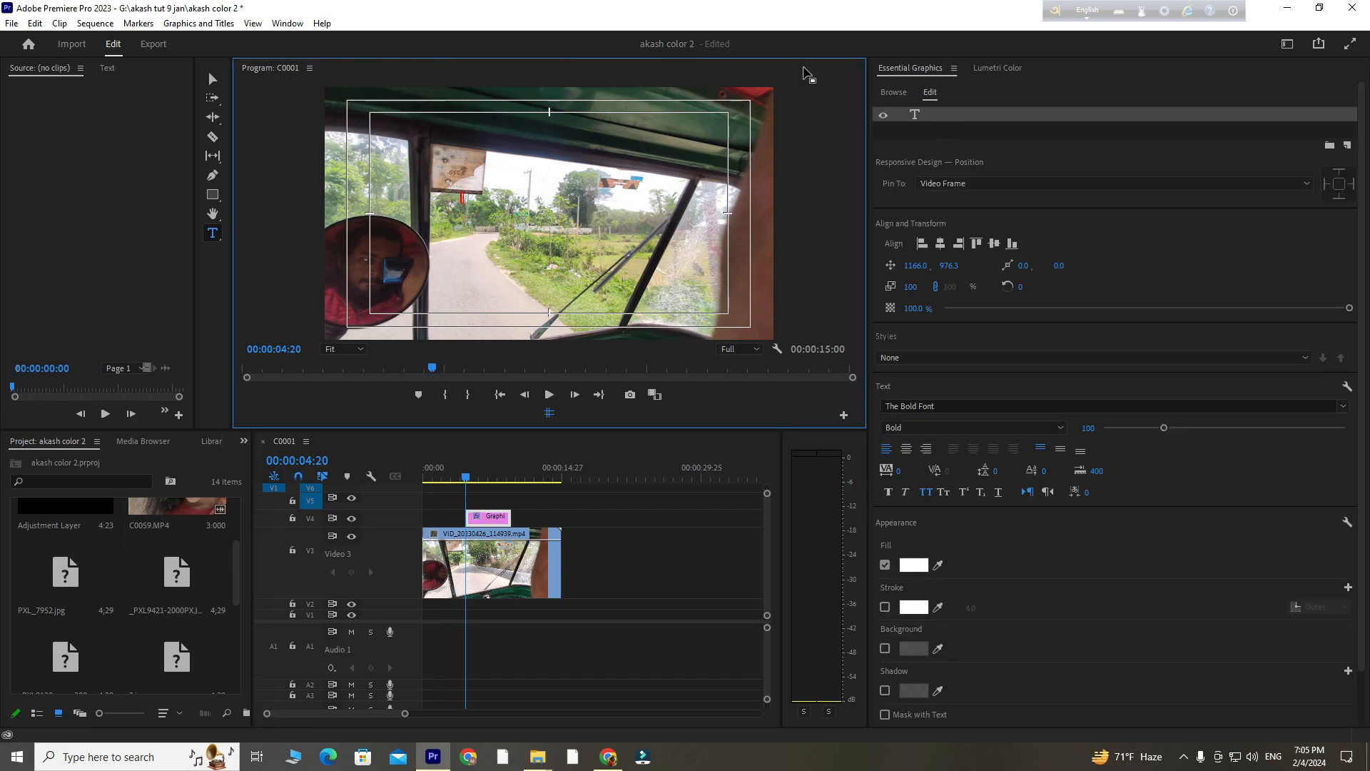
# Switch to the Captions and Graphics workspace.
pyautogui.click(281, 23)
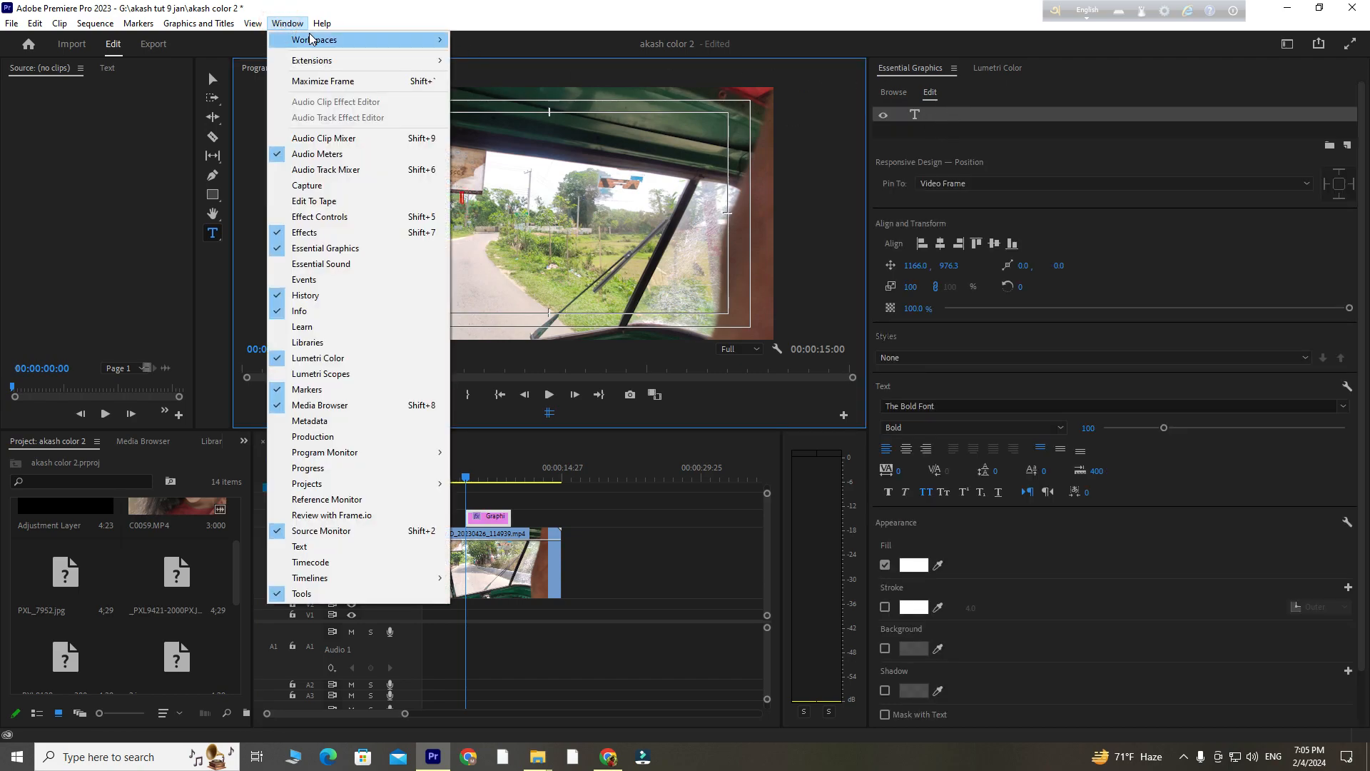
pyautogui.moveTo(318, 41)
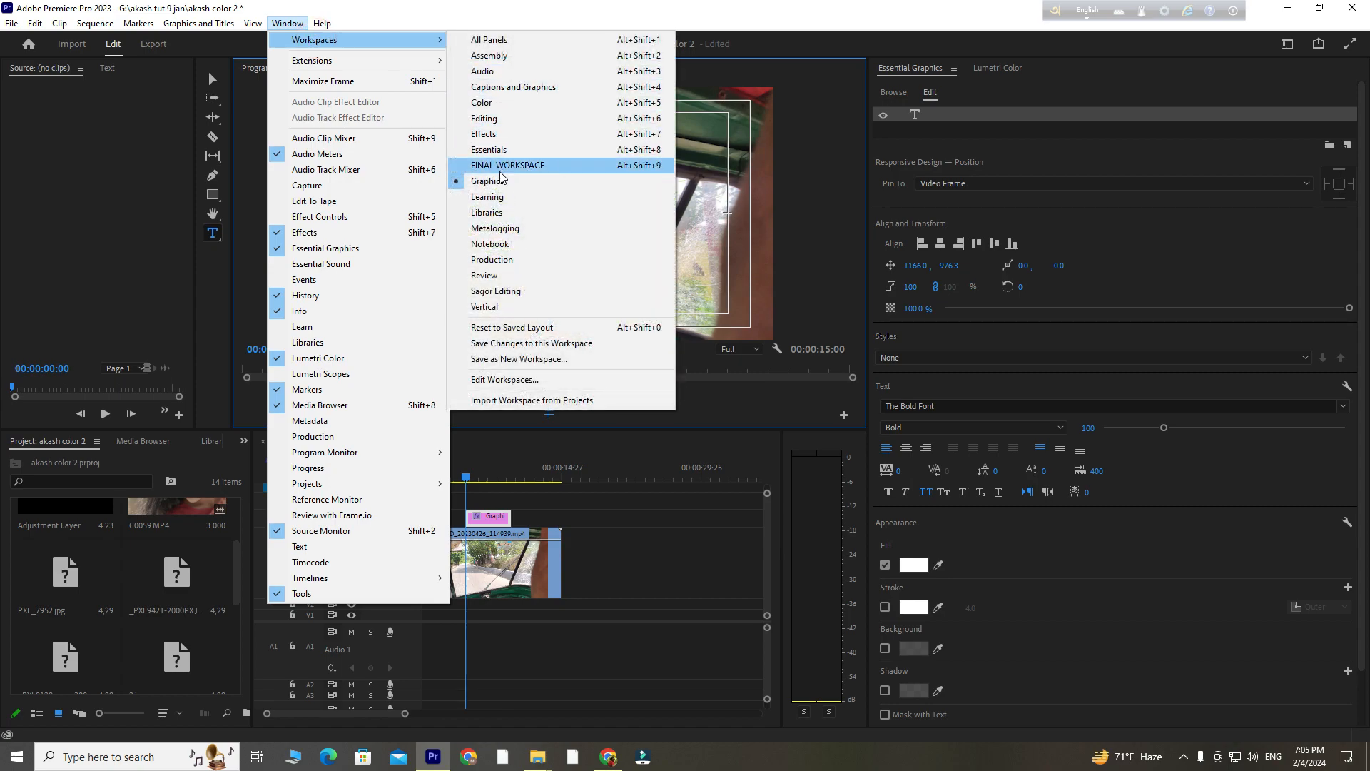
pyautogui.click(528, 87)
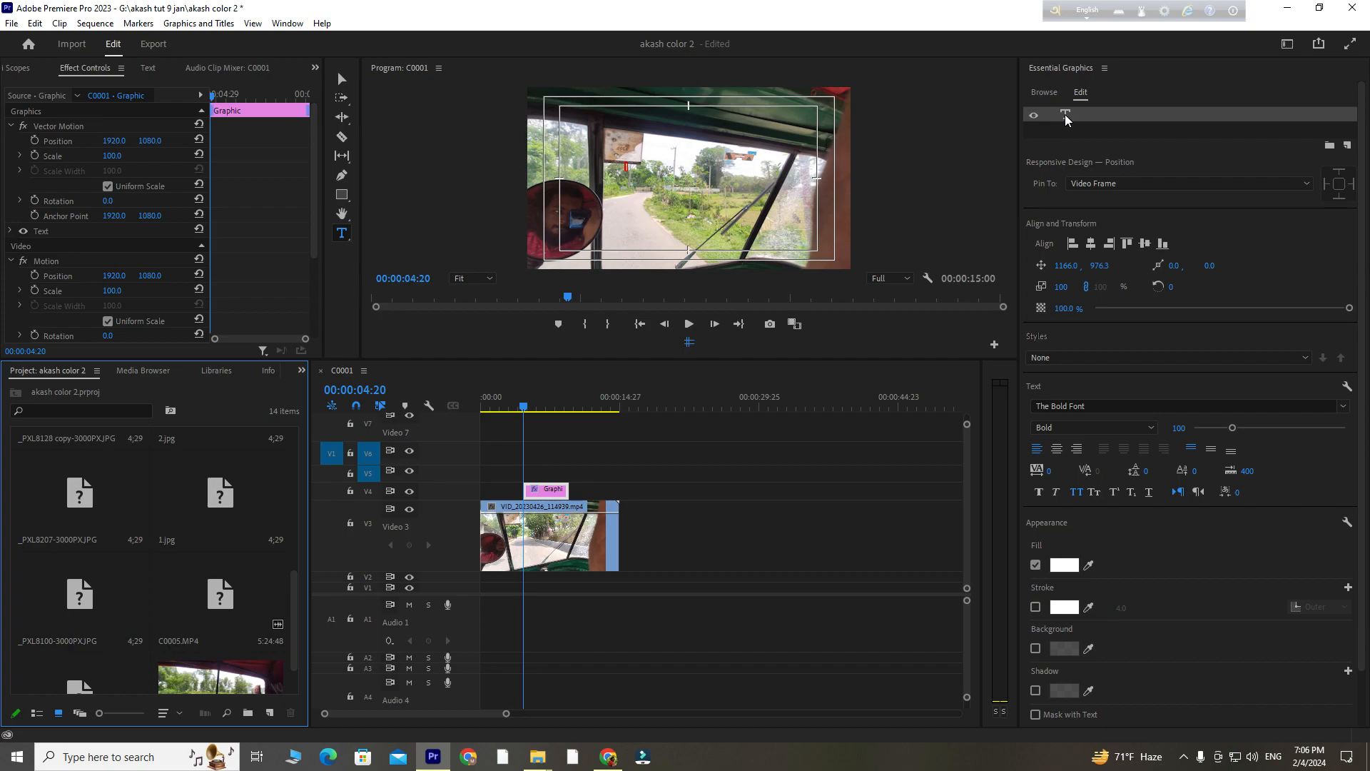
# Enter the first name as the content of the new, empty text layer.
pyautogui.press('a')
pyautogui.press('h')
pyautogui.click(555, 492)
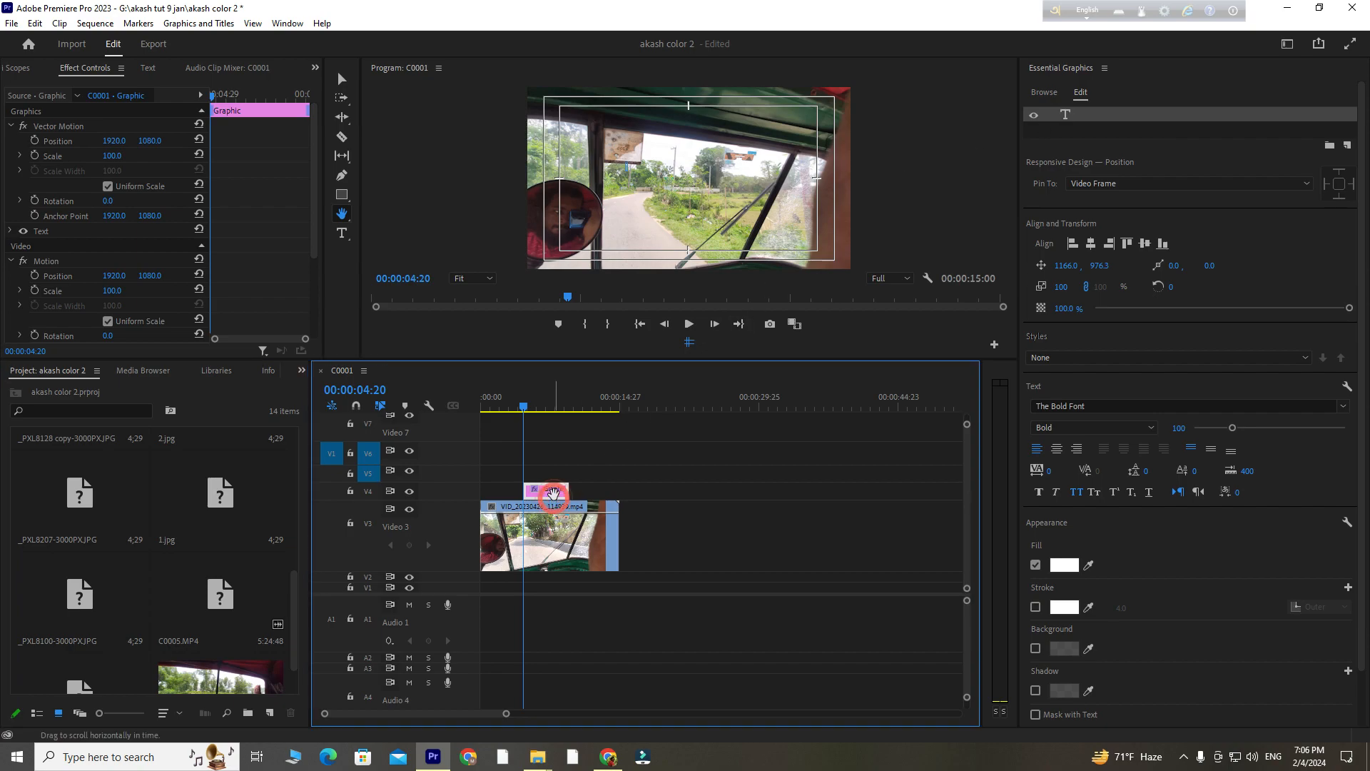
pyautogui.click(622, 189)
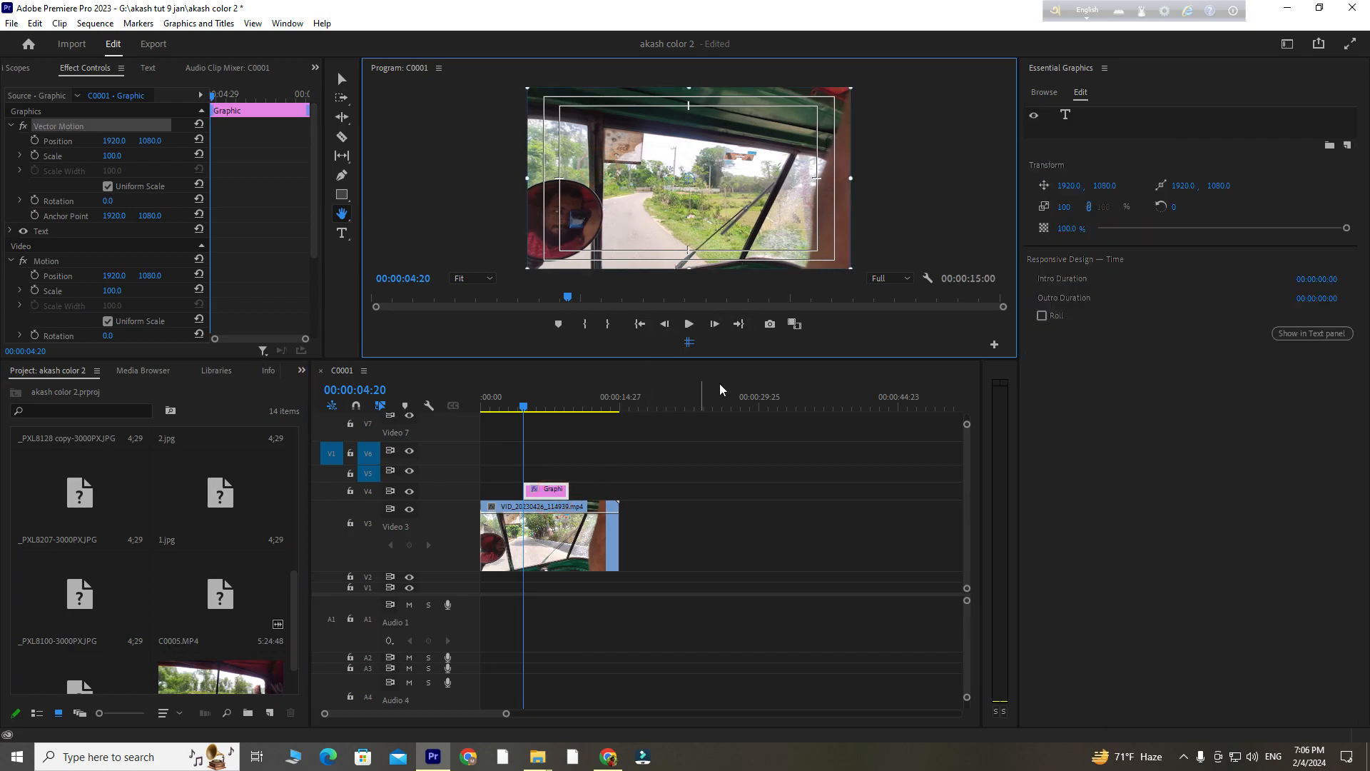
pyautogui.click(1065, 116)
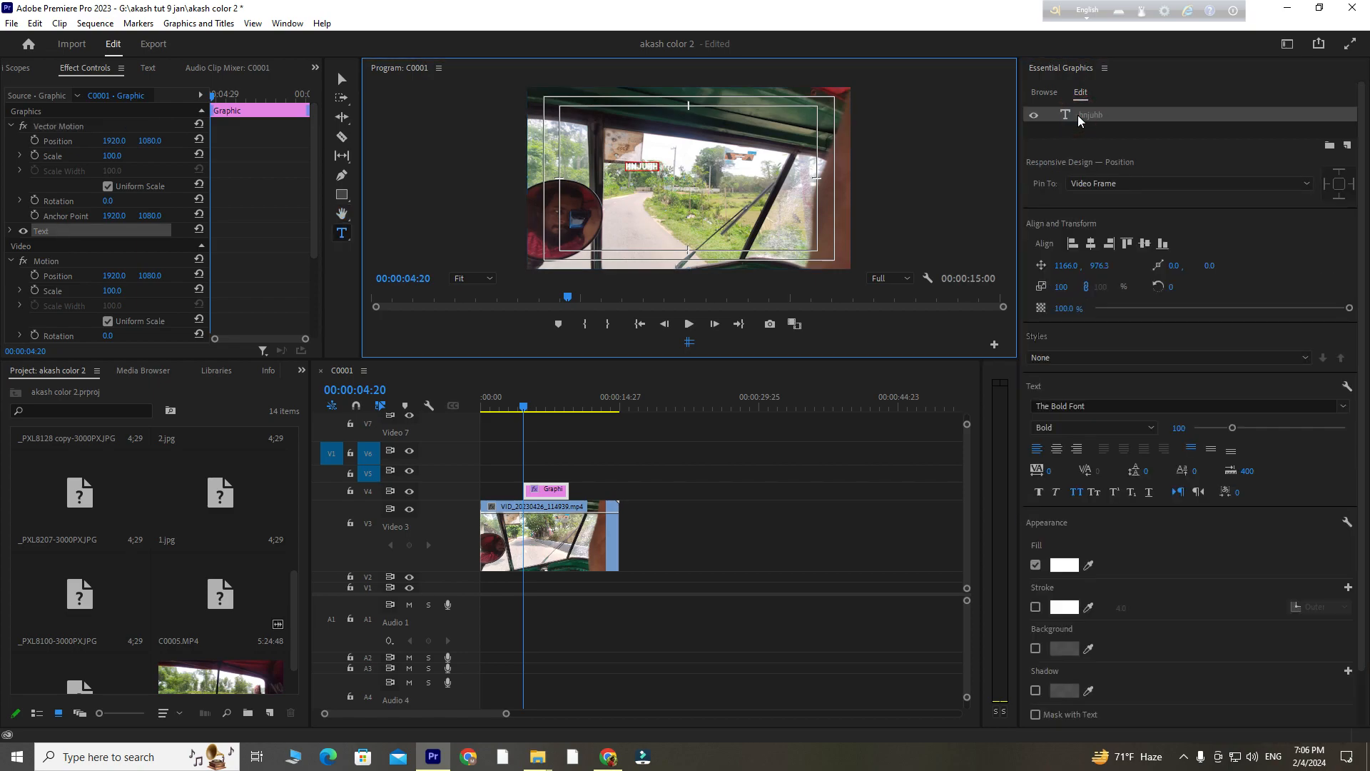
pyautogui.press('BackSpace')
pyautogui.click(1142, 127)
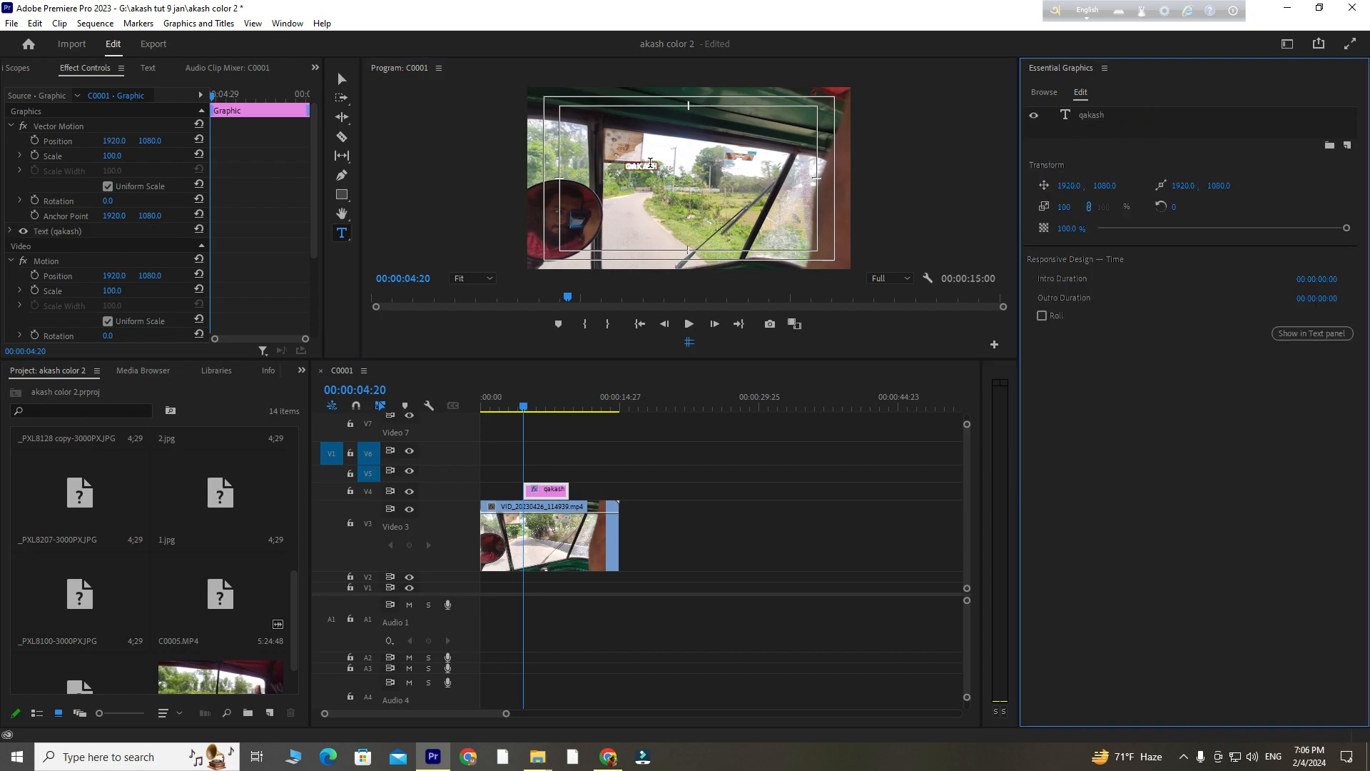
# Scale the name title to 815% and center it horizontally and vertically in the frame.
pyautogui.click(650, 163)
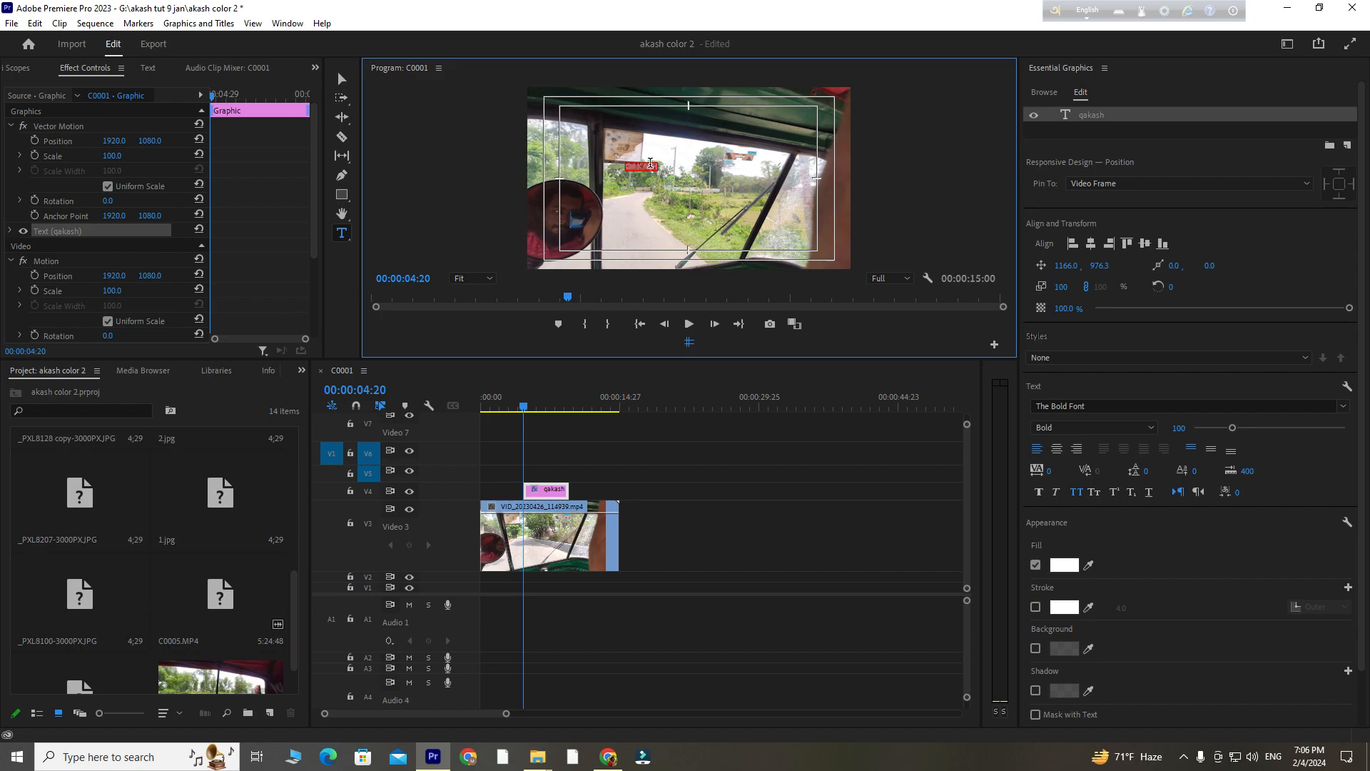
pyautogui.click(342, 78)
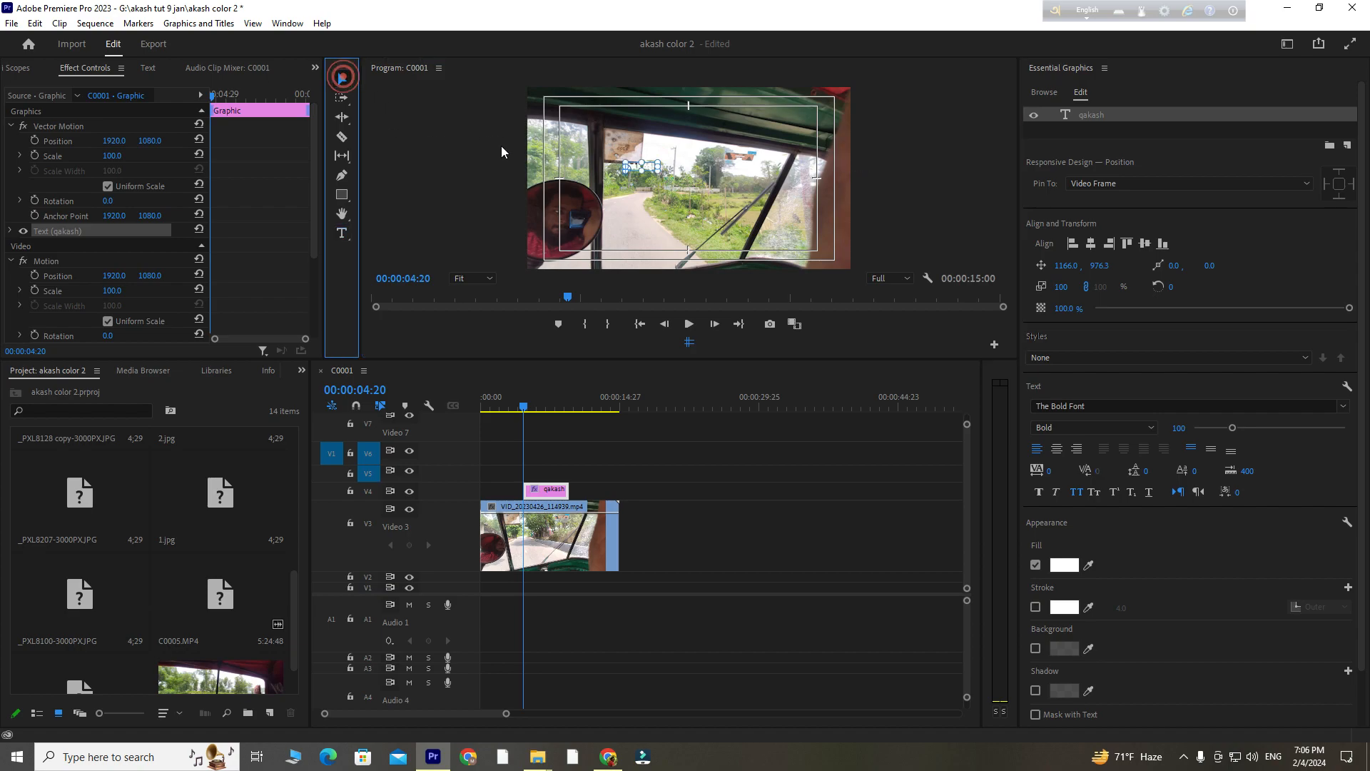
pyautogui.doubleClick(638, 167)
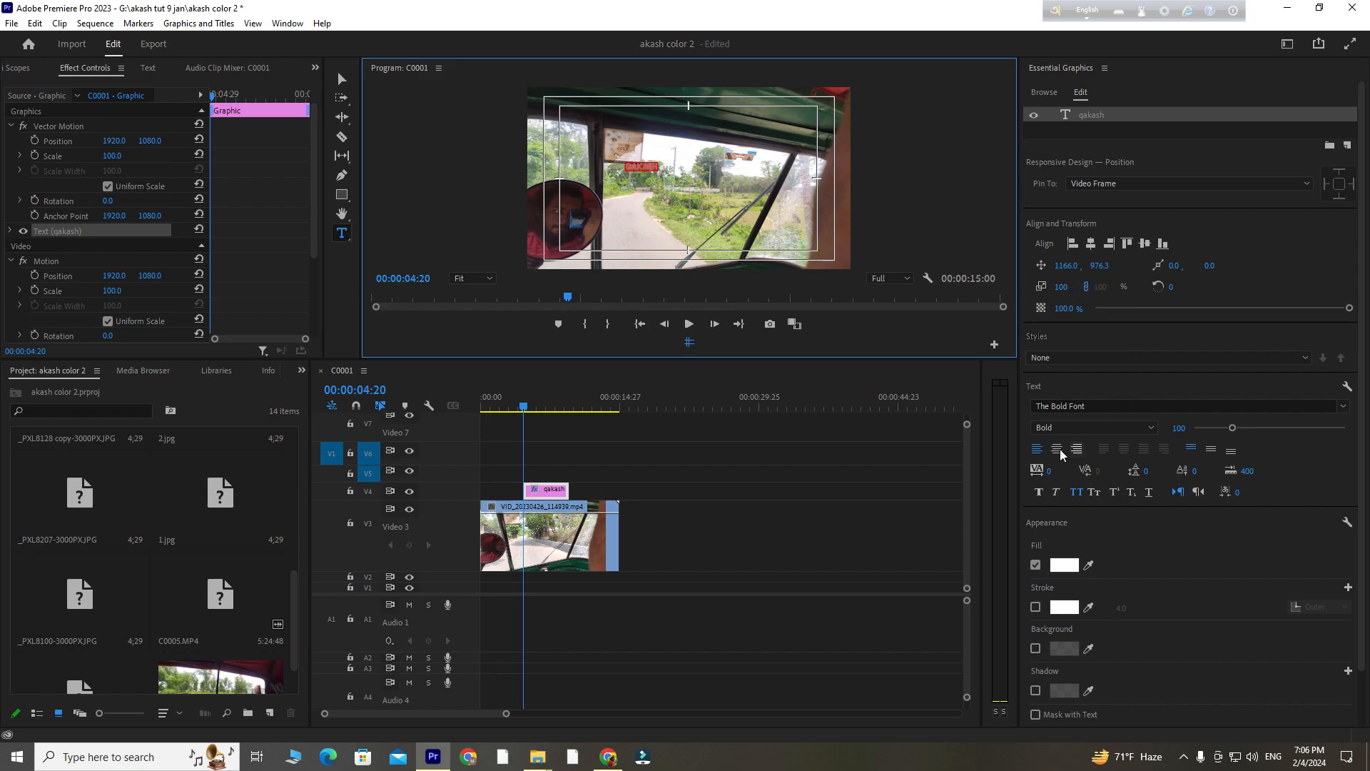
pyautogui.click(1090, 243)
pyautogui.click(1145, 243)
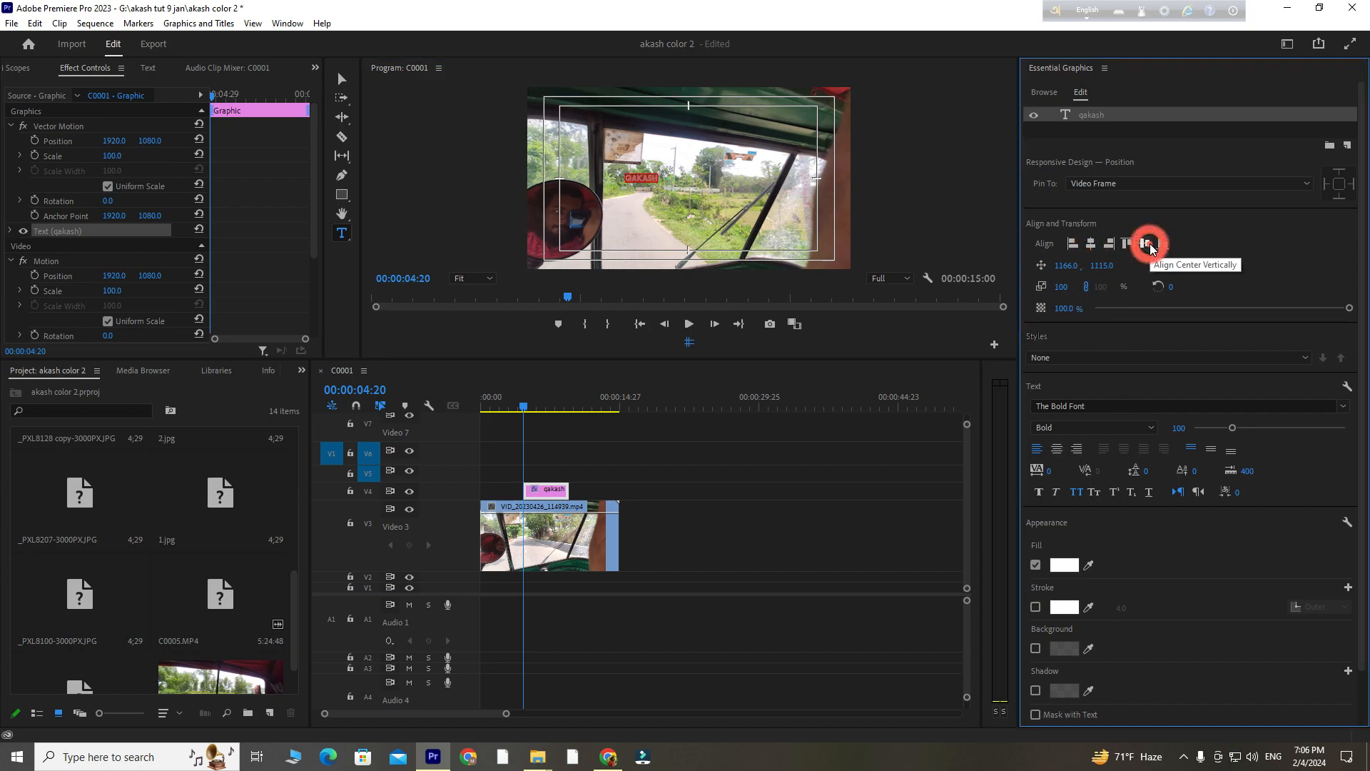
pyautogui.click(1090, 243)
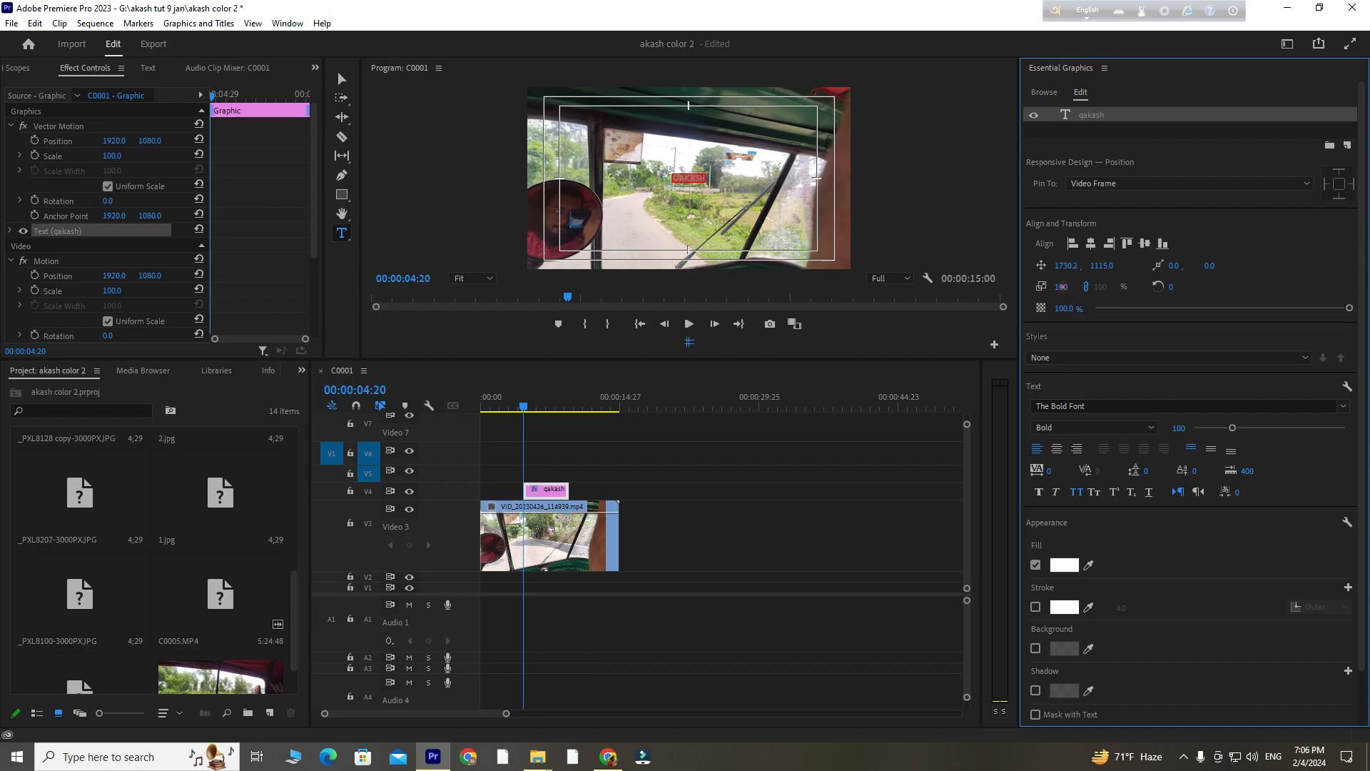
pyautogui.moveTo(1061, 286); pyautogui.dragTo(1074, 285)
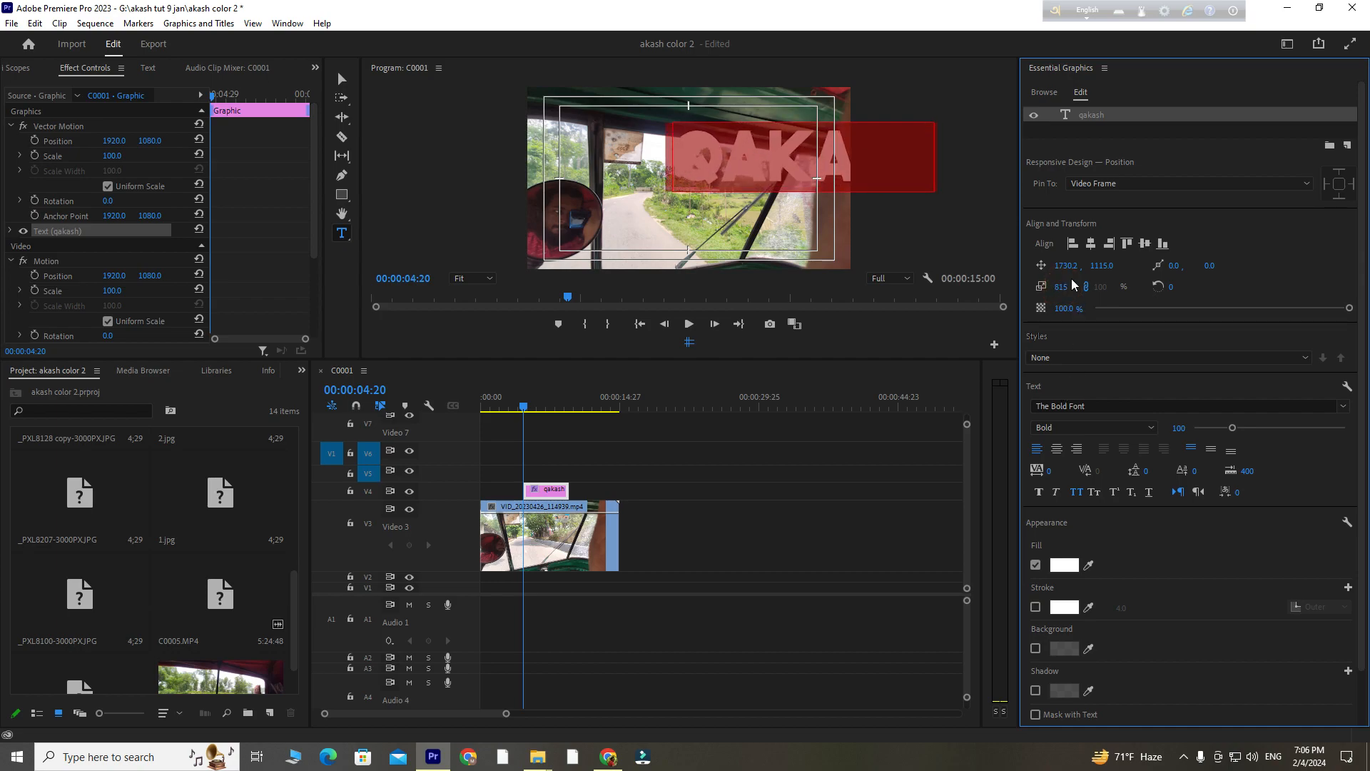
pyautogui.click(1091, 244)
pyautogui.click(1144, 243)
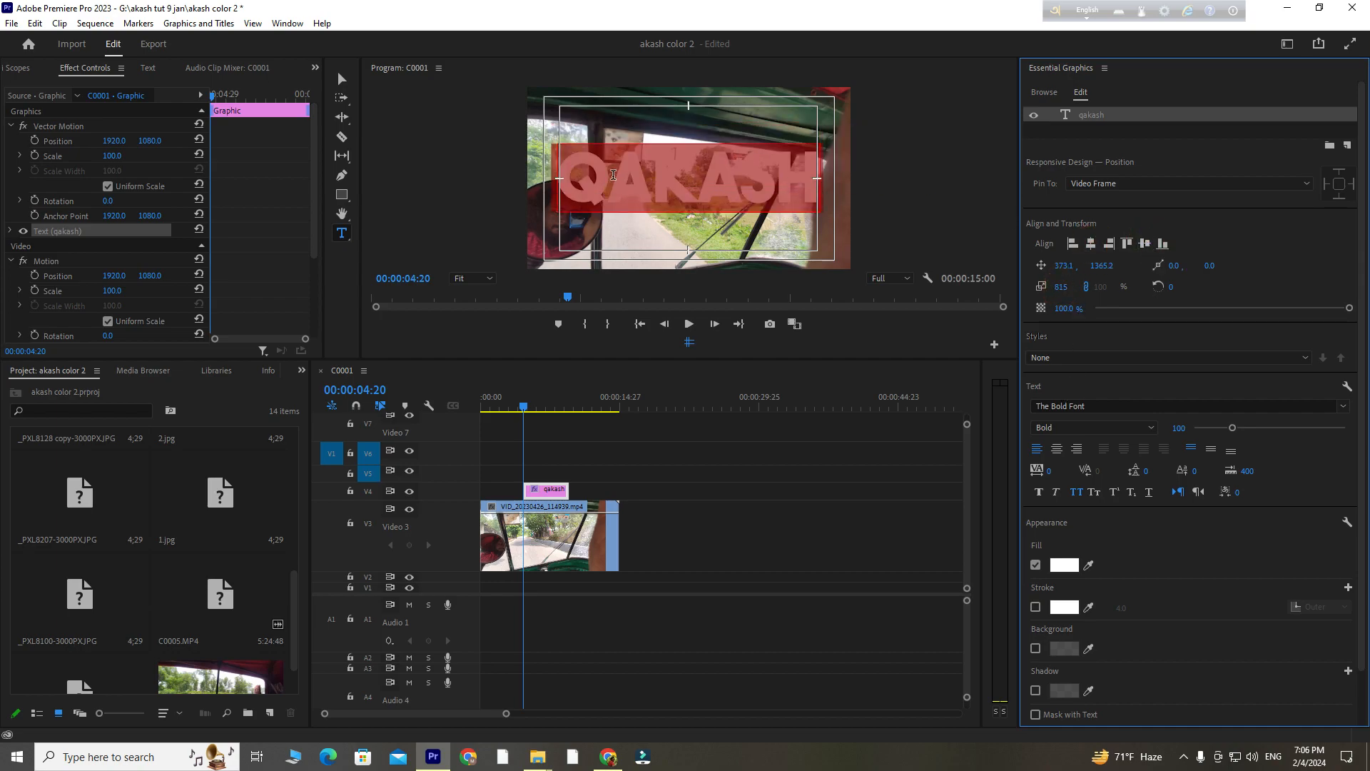
# Delete the stray Q at the start of the name title and center the text in the frame again.
pyautogui.click(574, 171)
pyautogui.press('Delete')
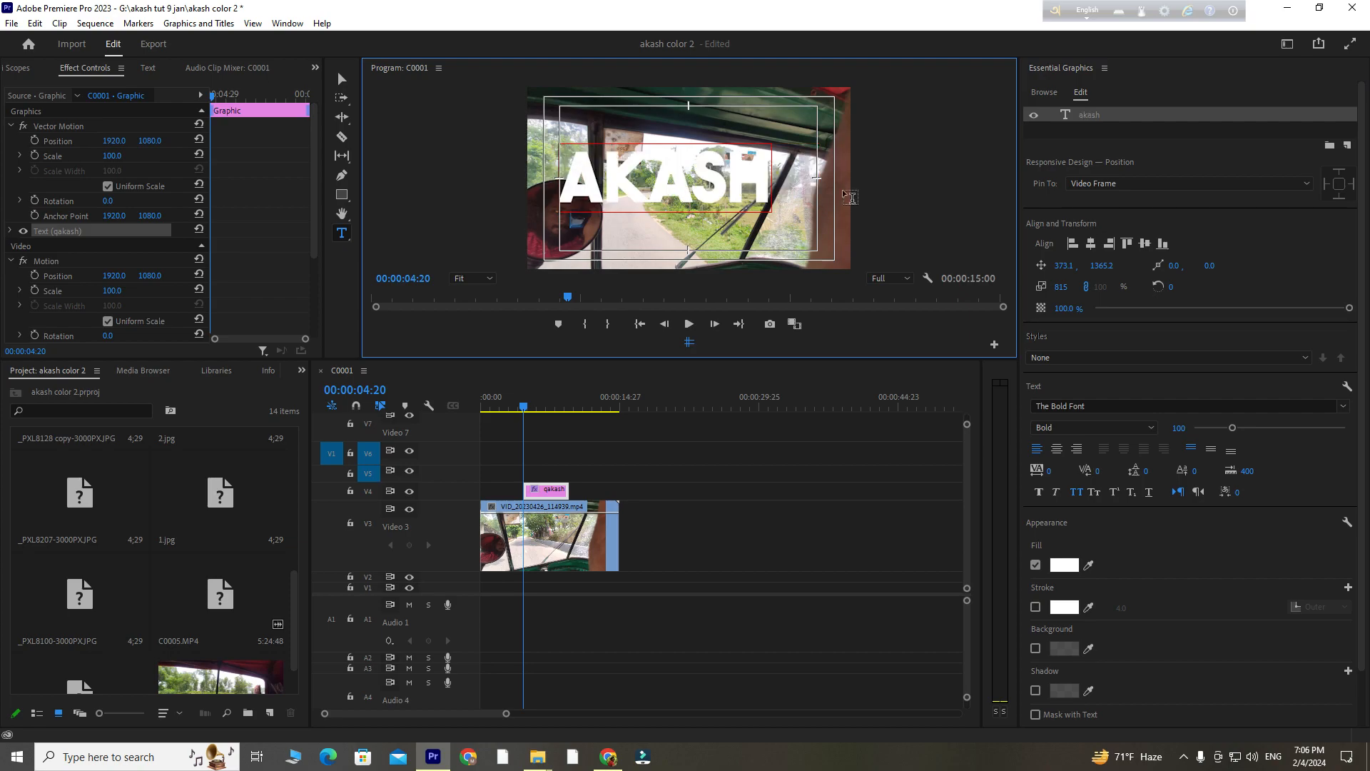
pyautogui.click(1091, 244)
pyautogui.click(1145, 244)
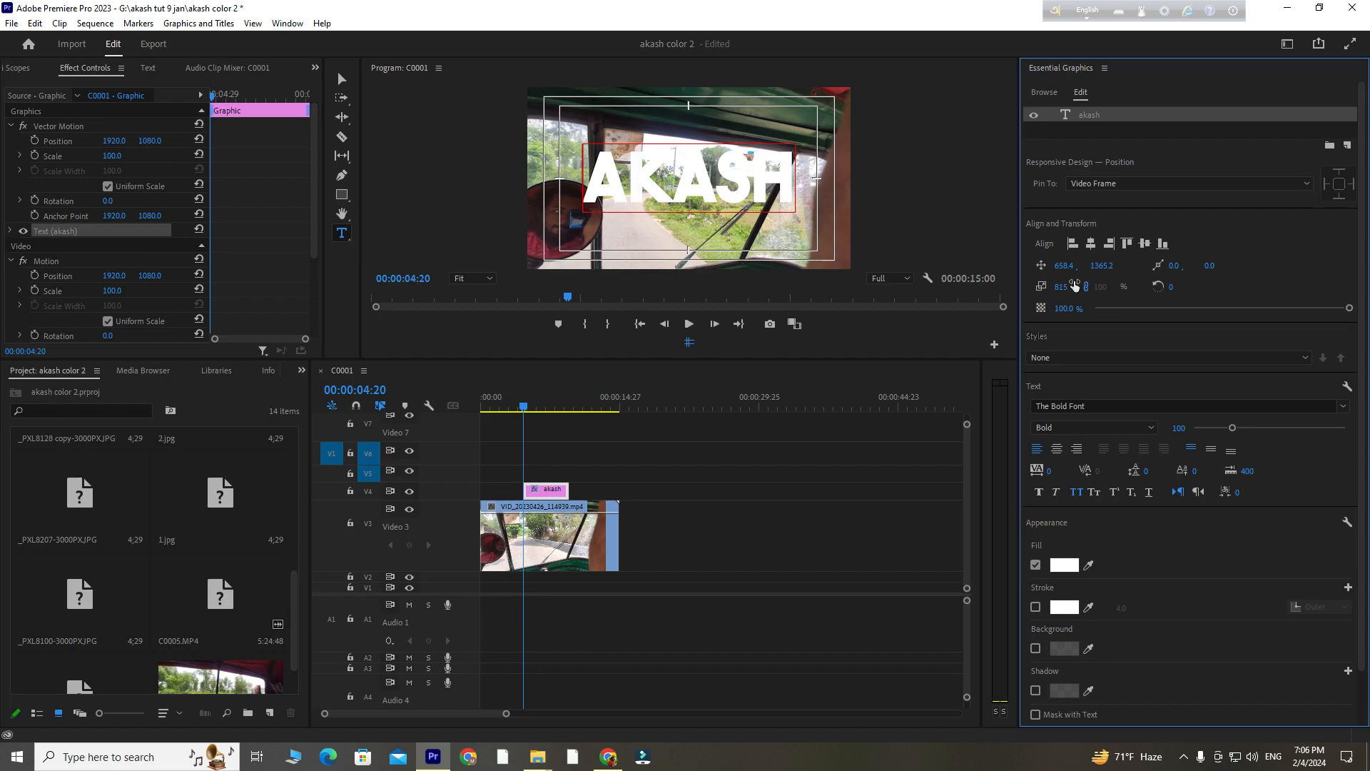
# Scale the name title to 1177% and center it horizontally and vertically in the frame.
pyautogui.moveTo(1060, 285); pyautogui.dragTo(1018, 235)
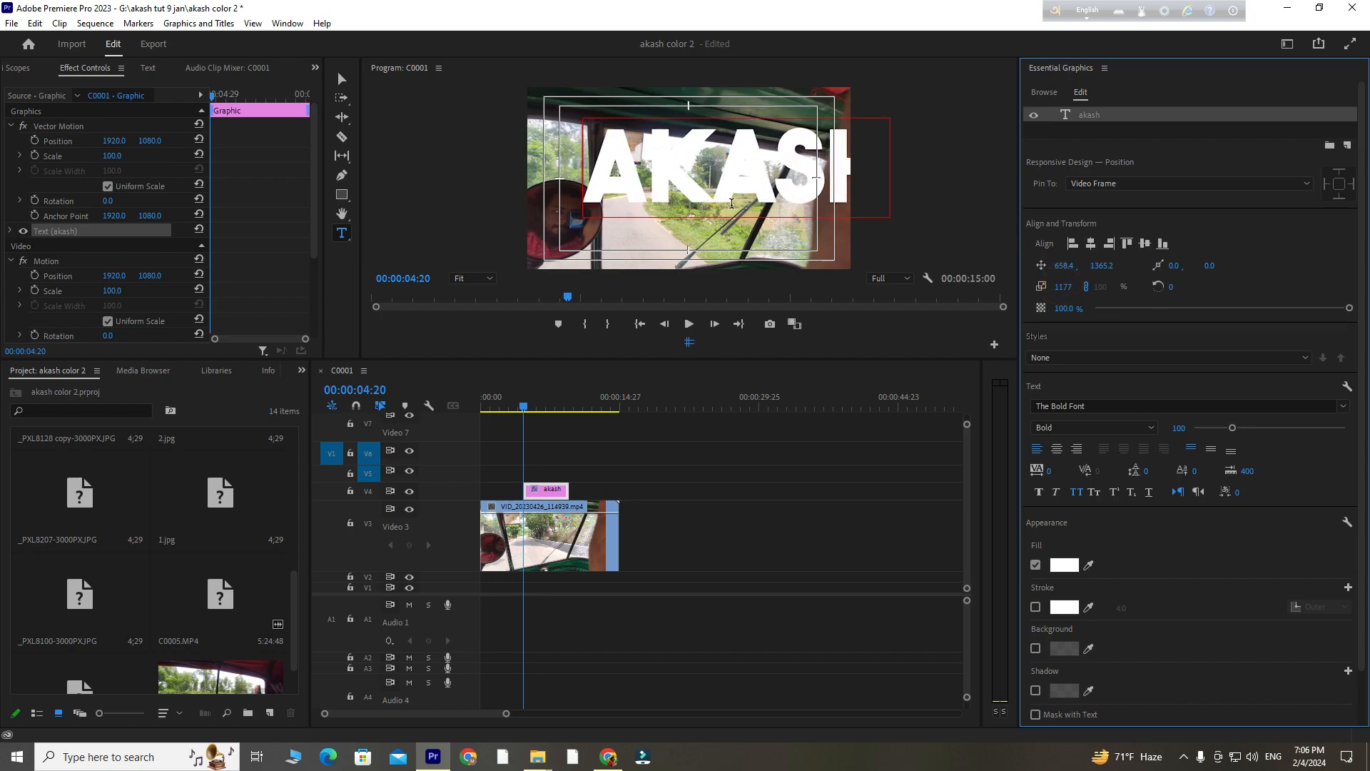
pyautogui.click(1090, 243)
pyautogui.click(1144, 245)
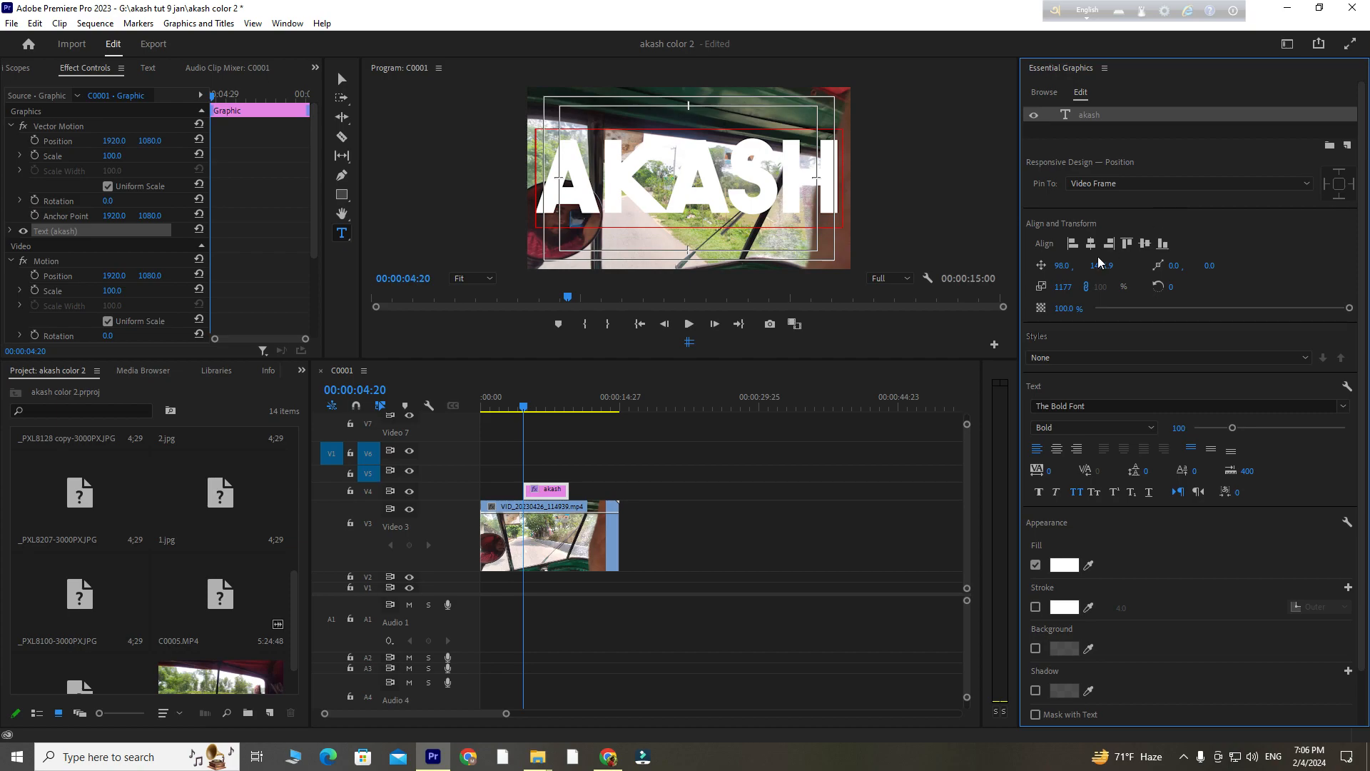
# Scale the name title to 1220% and set its horizontal anchor point to -60.
pyautogui.moveTo(1067, 289)
pyautogui.mouseDown()
pyautogui.moveTo(1049, 289)
pyautogui.moveTo(1077, 289)
pyautogui.mouseUp()
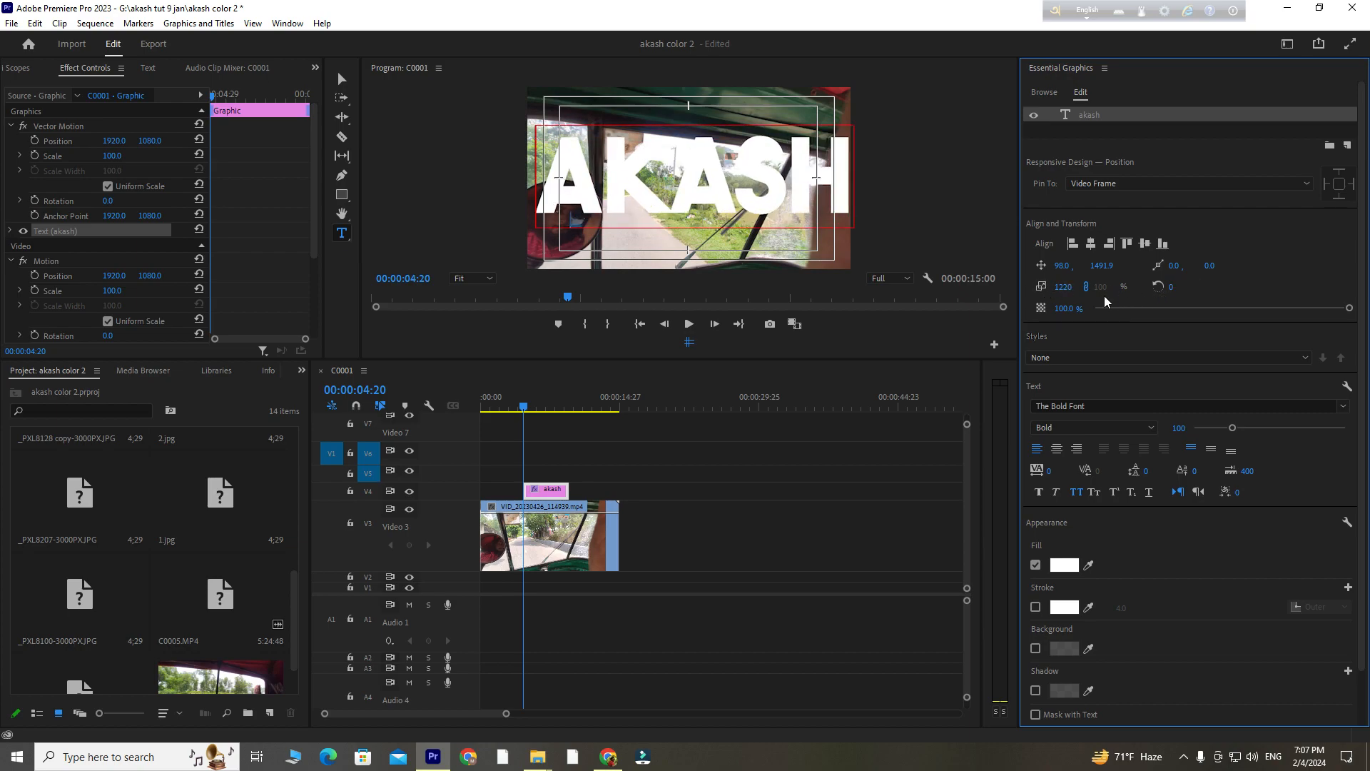
pyautogui.click(1063, 286)
pyautogui.click(1205, 248)
pyautogui.moveTo(1176, 268)
pyautogui.mouseDown()
pyautogui.moveTo(1199, 268)
pyautogui.moveTo(1156, 268)
pyautogui.moveTo(1185, 264)
pyautogui.mouseUp()
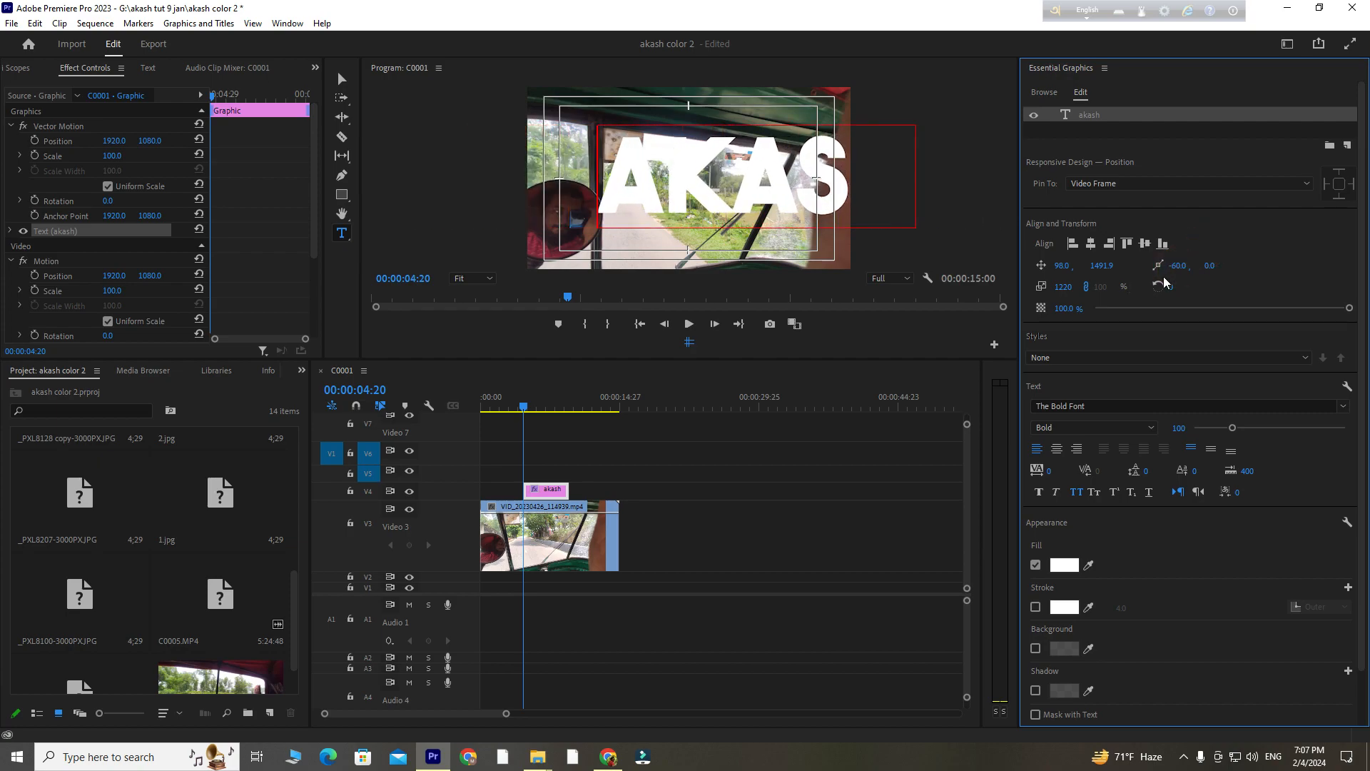
# Reduce the name title's scale to 909% and center it horizontally and vertically in the frame.
pyautogui.moveTo(1063, 286); pyautogui.dragTo(1097, 279)
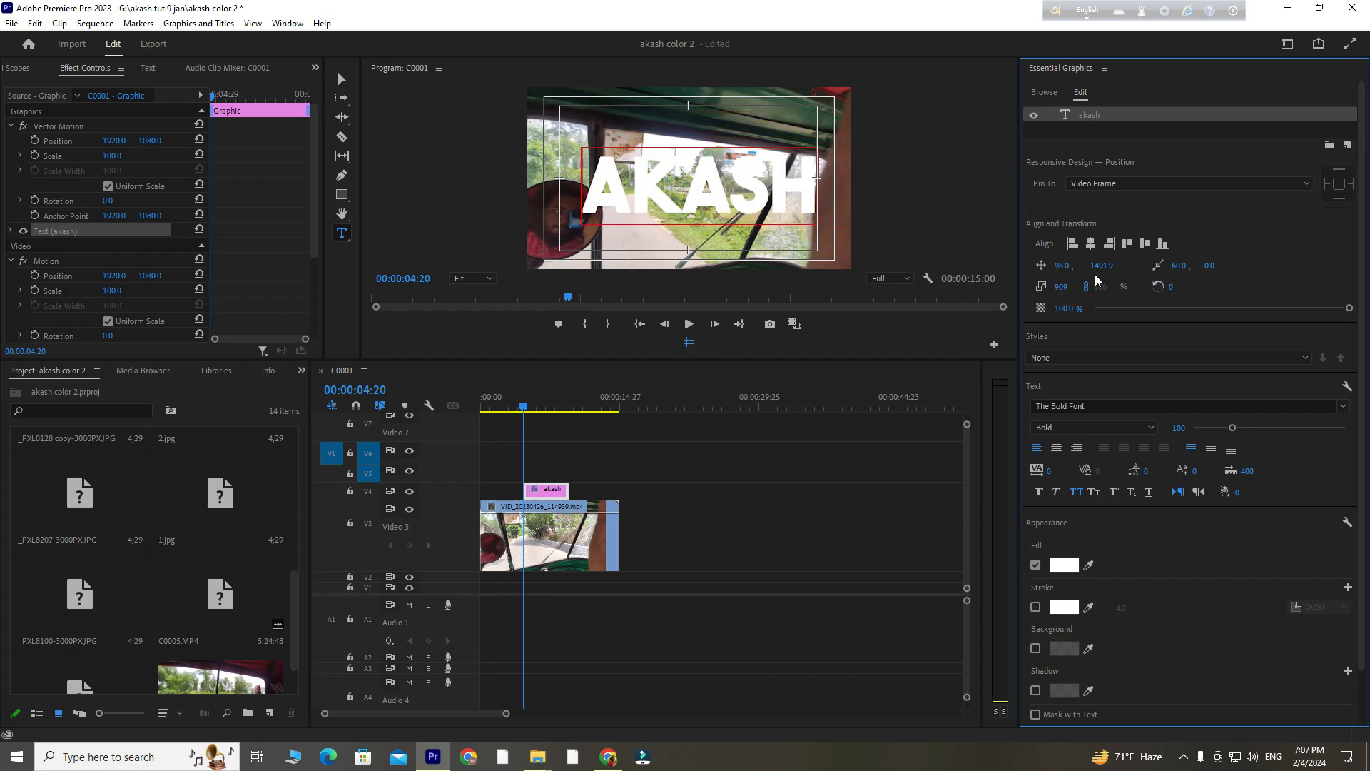
pyautogui.click(1091, 244)
pyautogui.click(1144, 243)
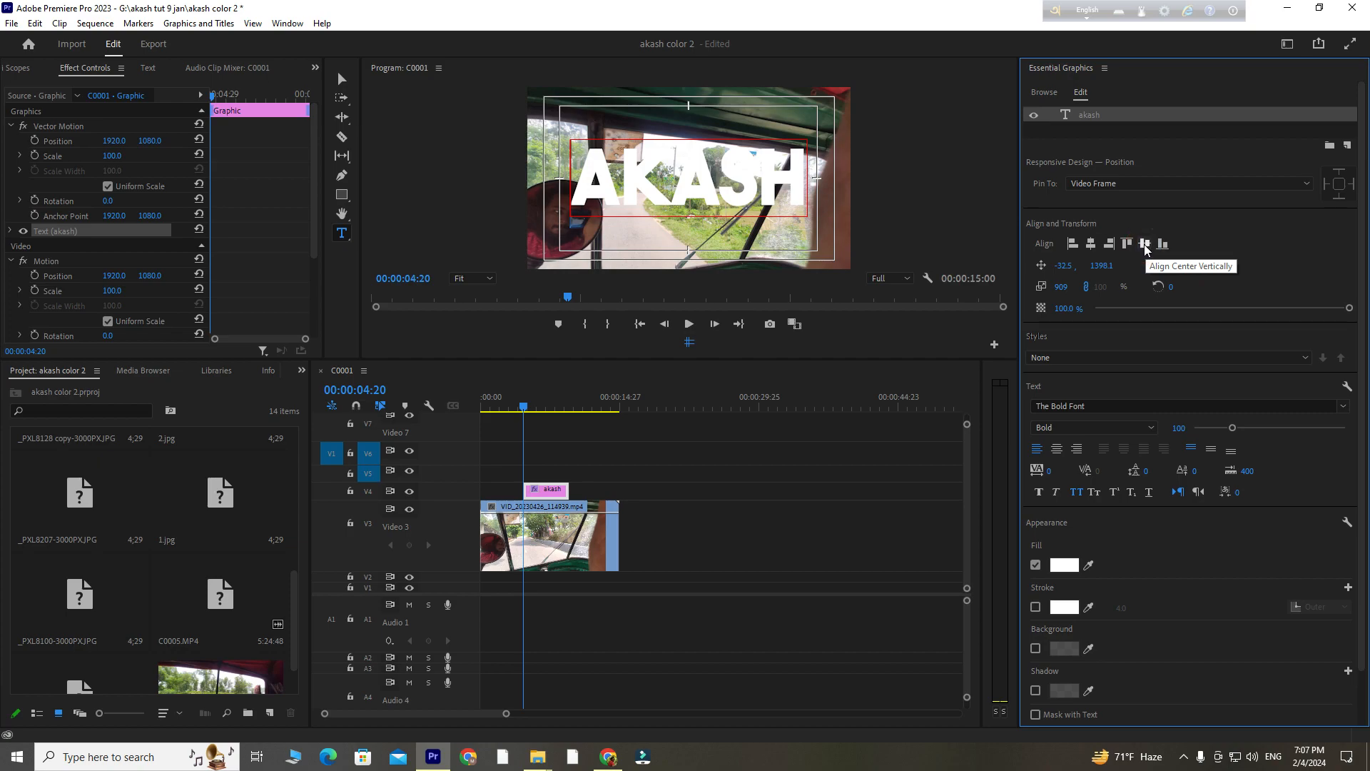
# Extend the name title clip's end to about 00:00:15:14 and set its start at about 00:00:03:20.
pyautogui.click(341, 79)
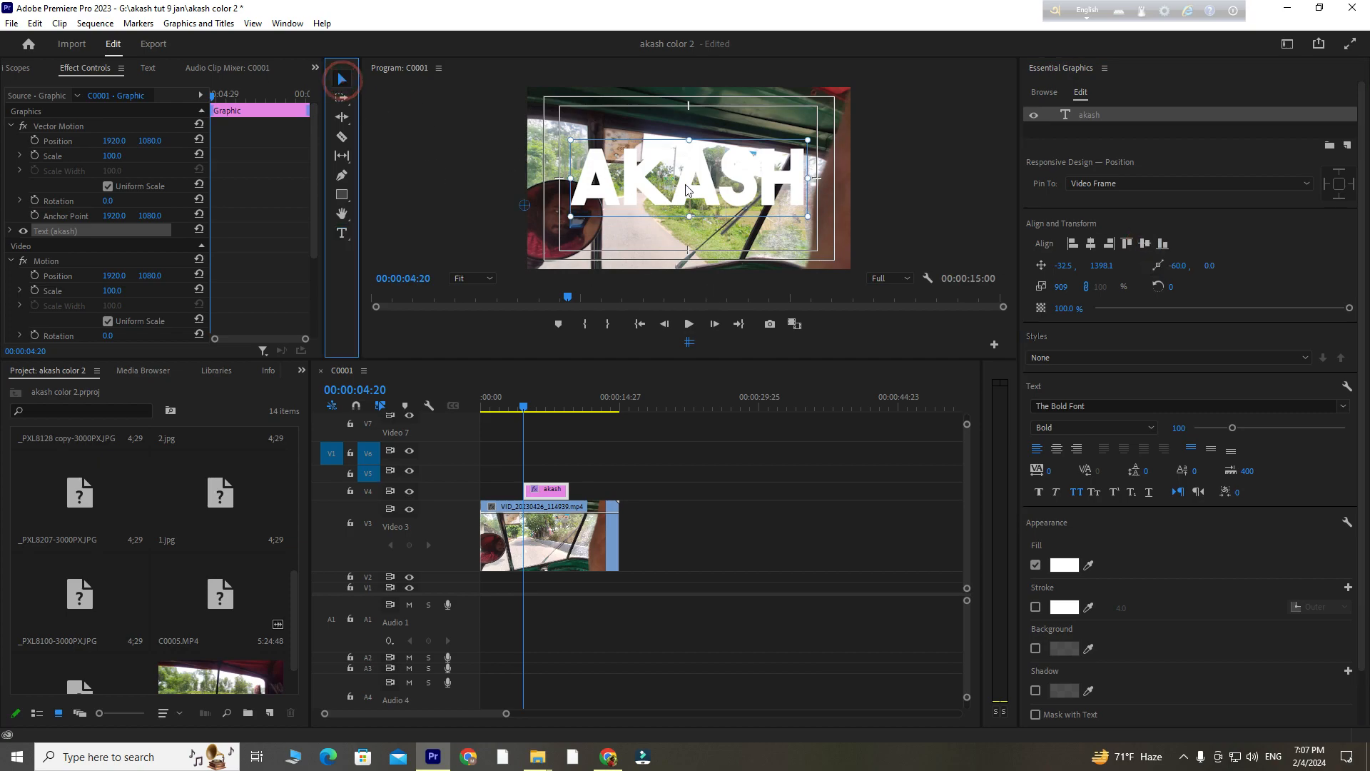
pyautogui.moveTo(568, 489); pyautogui.dragTo(622, 491)
pyautogui.moveTo(528, 490); pyautogui.dragTo(482, 491)
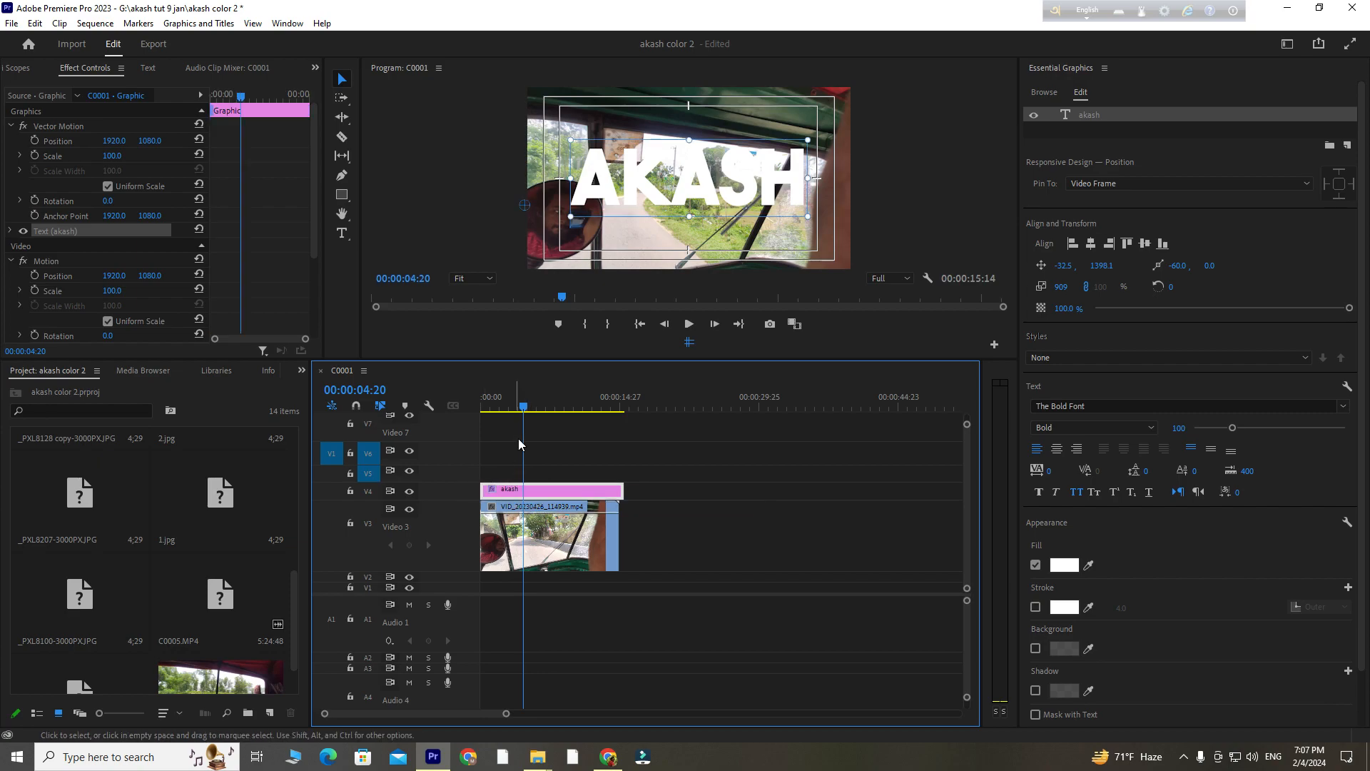
pyautogui.moveTo(500, 408); pyautogui.dragTo(407, 412)
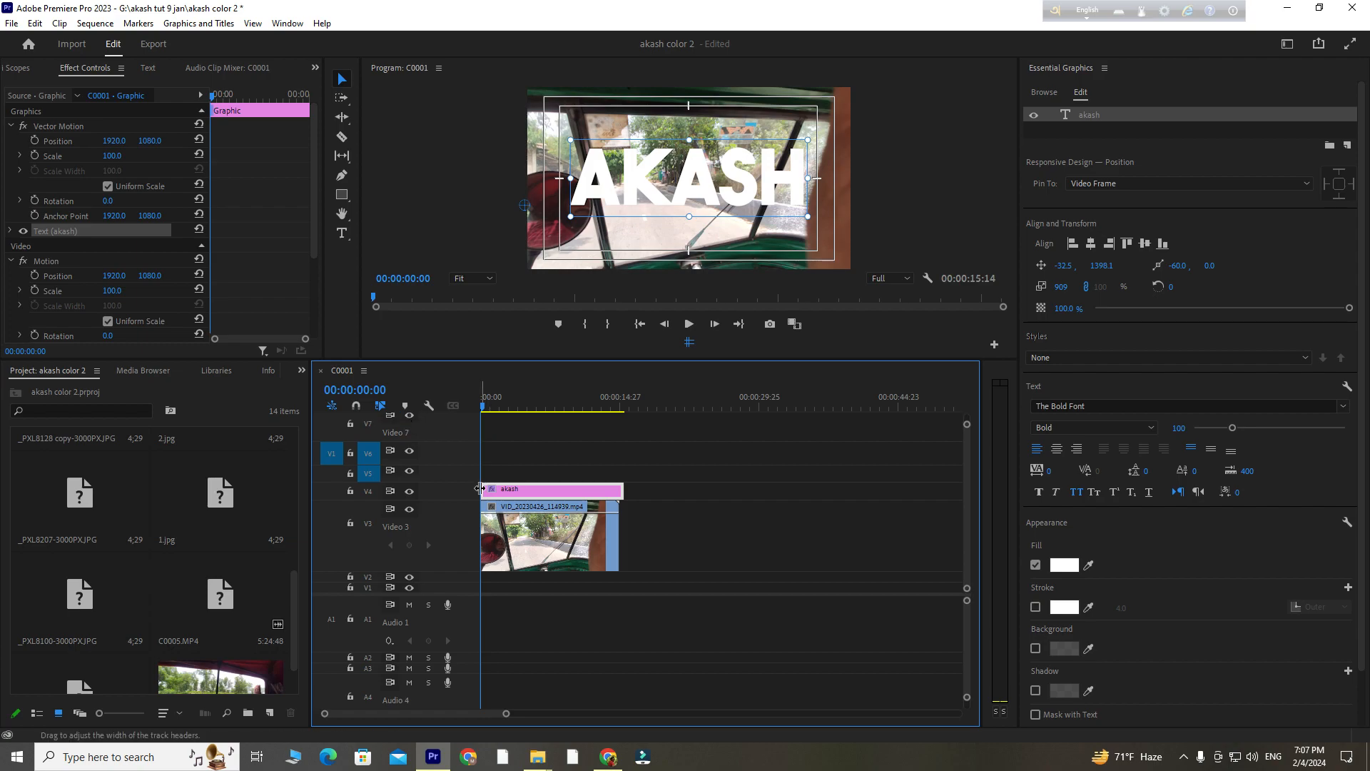
pyautogui.moveTo(482, 491); pyautogui.dragTo(515, 463)
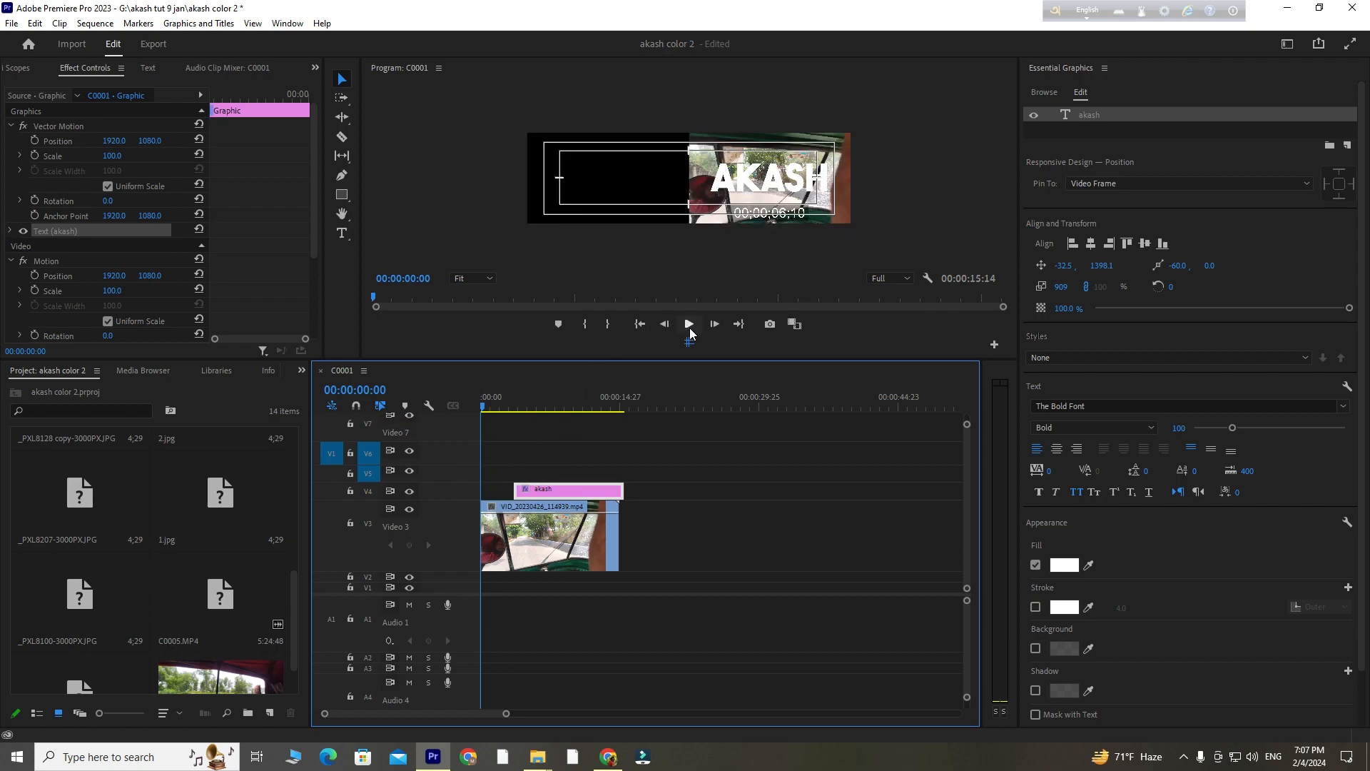
# Set the program monitor's playback resolution to 1/4 and trim the name title clip's end to match the video clip's end.
pyautogui.click(704, 427)
pyautogui.moveTo(497, 401); pyautogui.dragTo(444, 418)
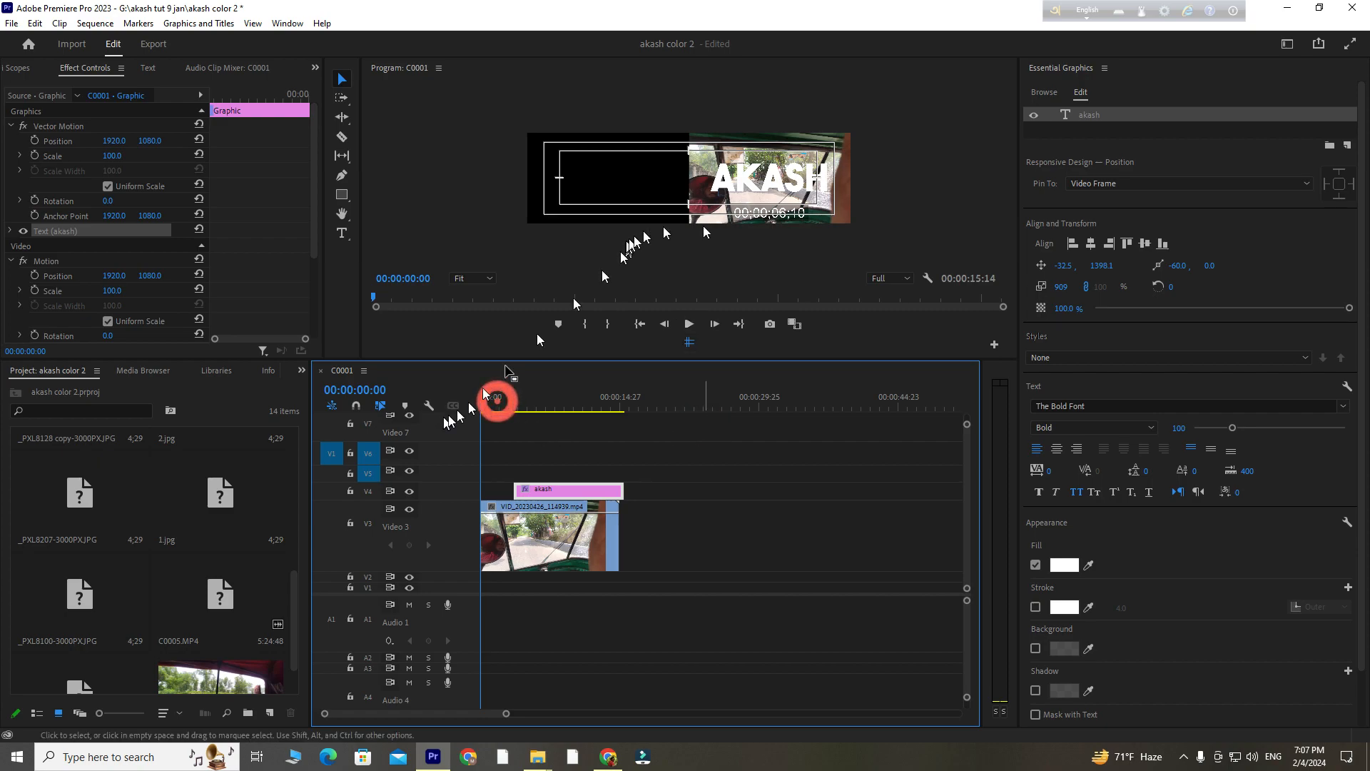
pyautogui.click(888, 278)
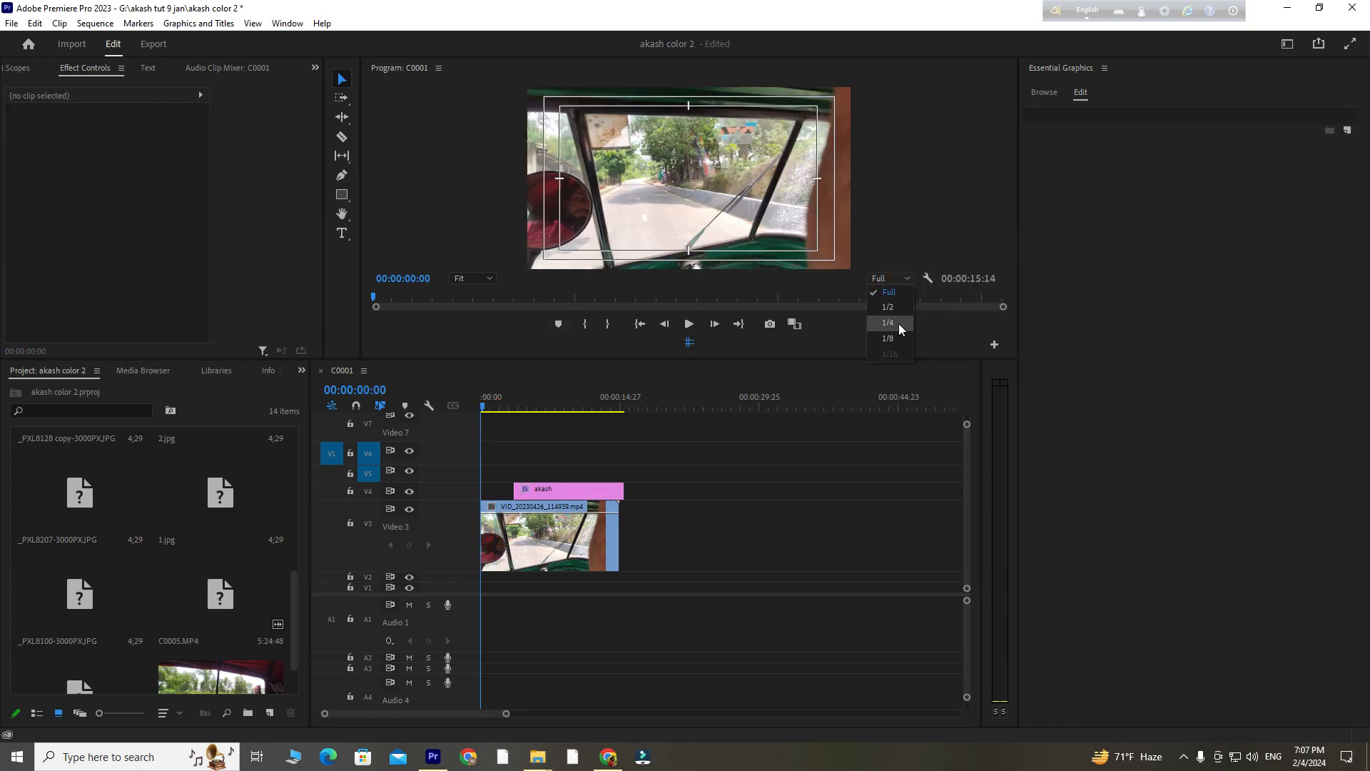
pyautogui.click(897, 323)
pyautogui.click(758, 431)
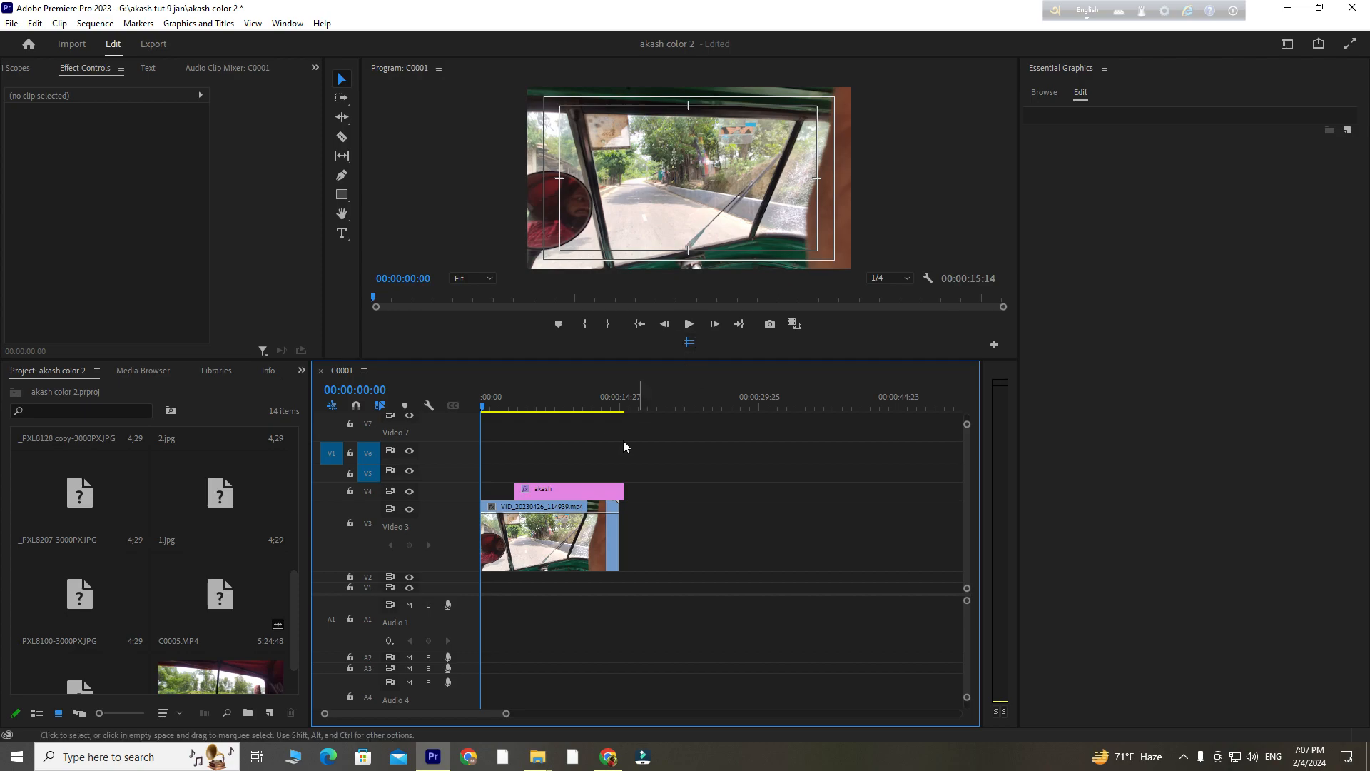
pyautogui.moveTo(623, 489); pyautogui.dragTo(619, 489)
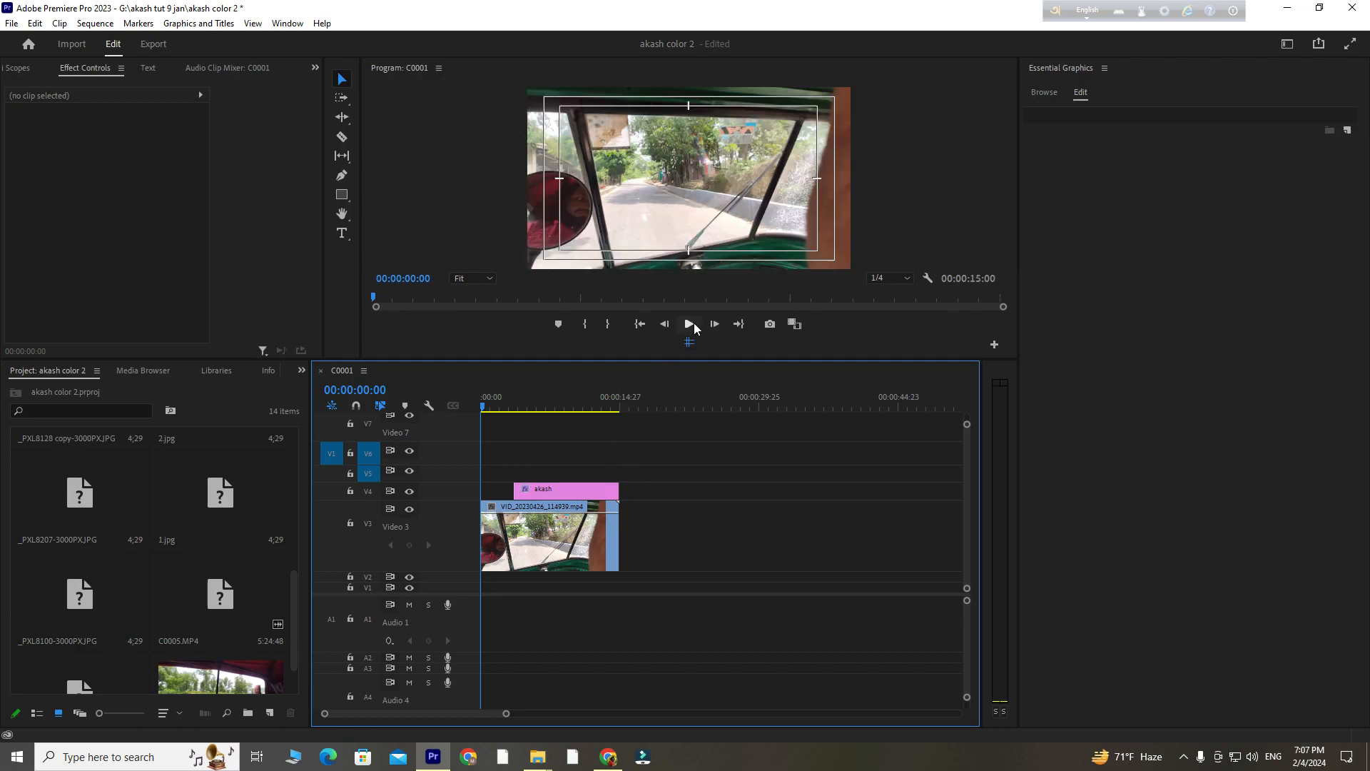
# Preview the sequence from the beginning, place the playhead at 00:00:03:20 where the name title starts, and select the title clip.
pyautogui.click(690, 325)
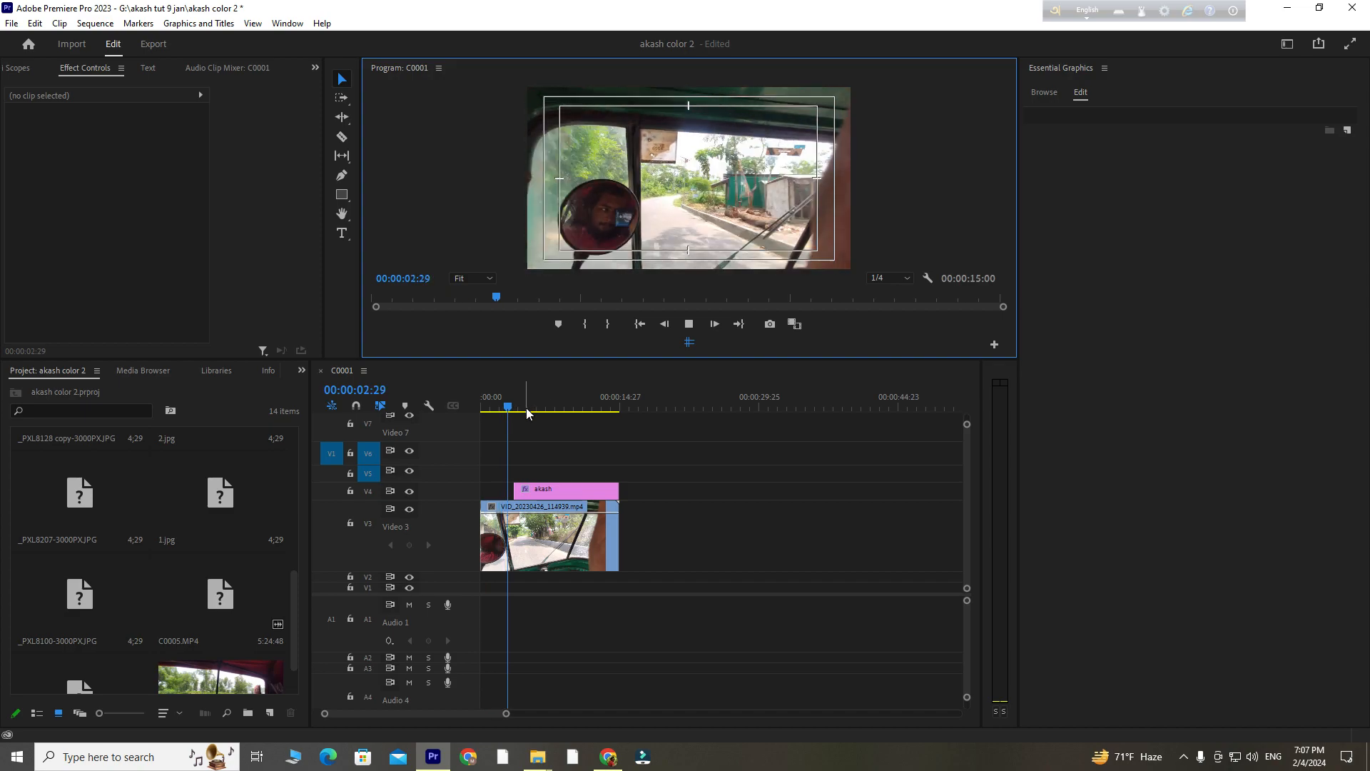
pyautogui.click(684, 333)
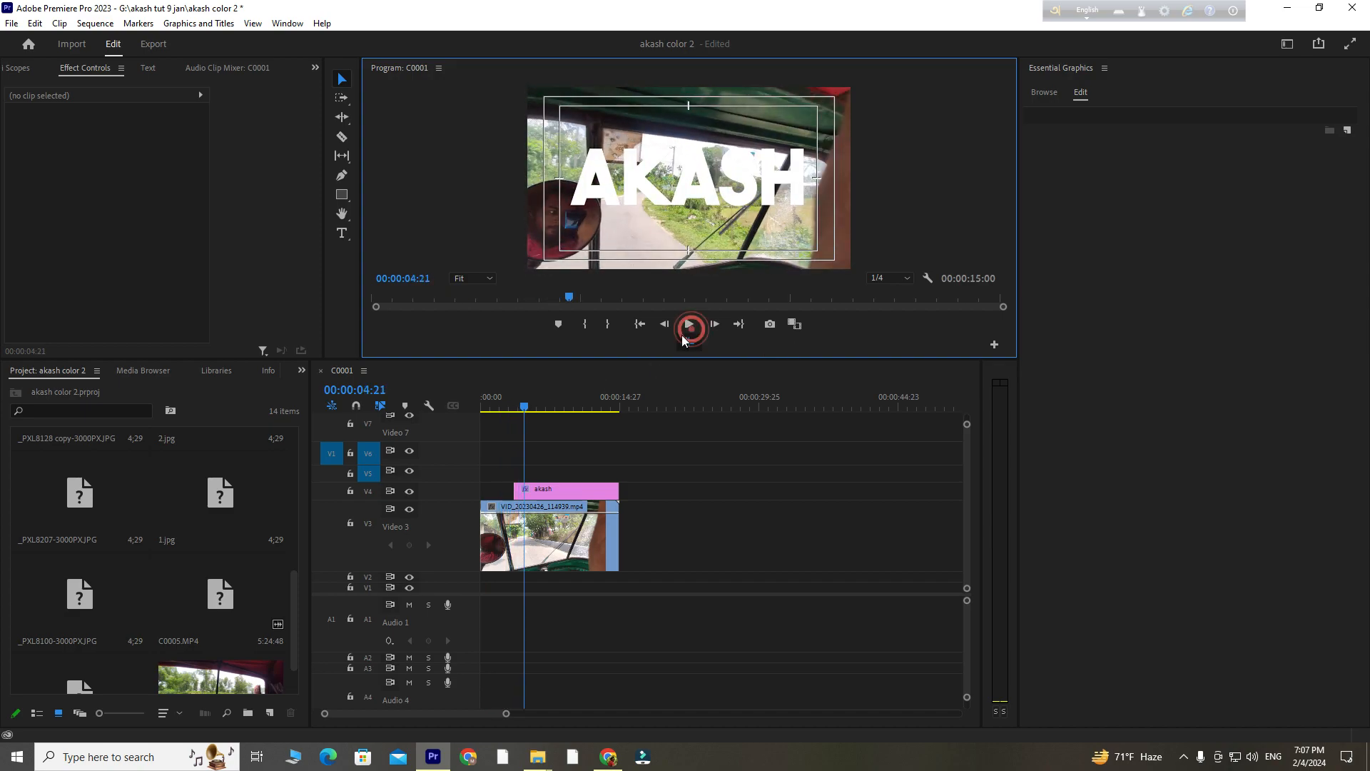
pyautogui.moveTo(523, 400); pyautogui.dragTo(514, 402)
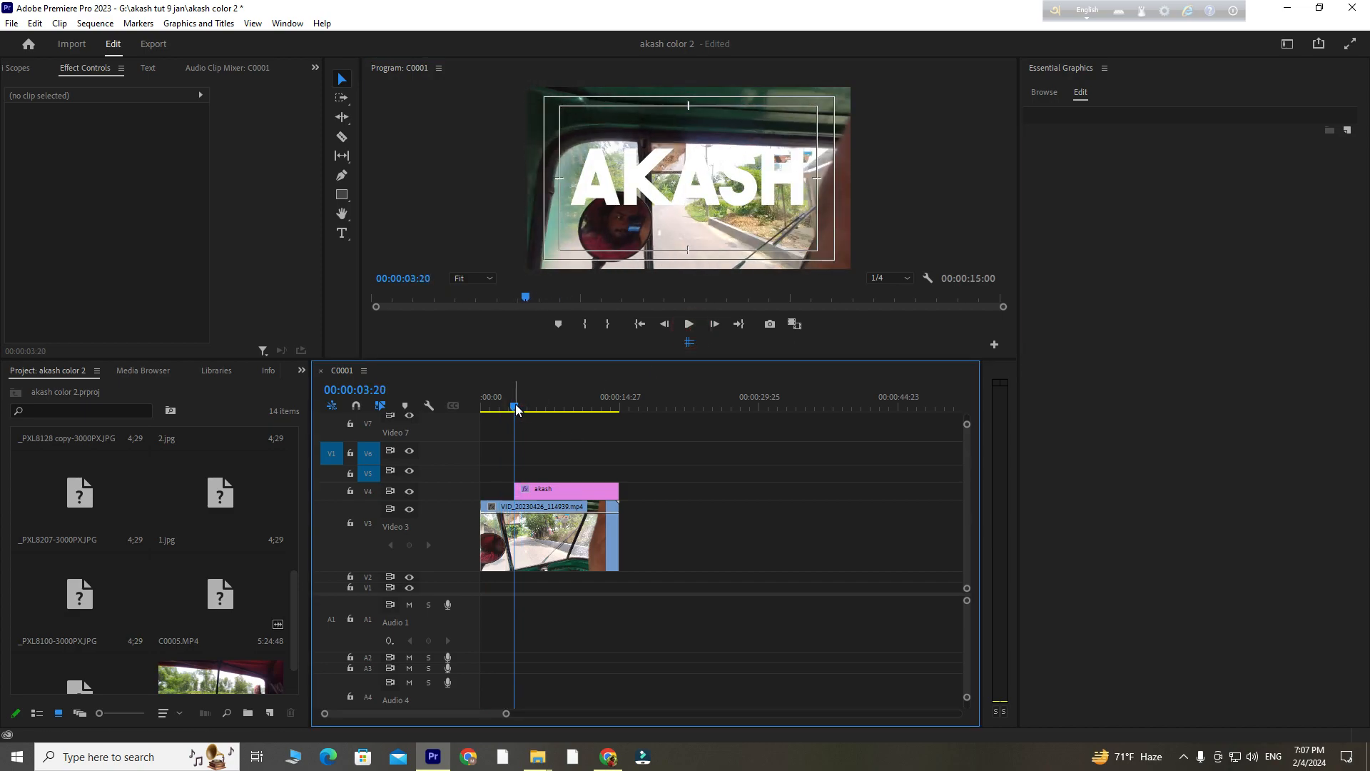
pyautogui.click(525, 541)
pyautogui.click(629, 240)
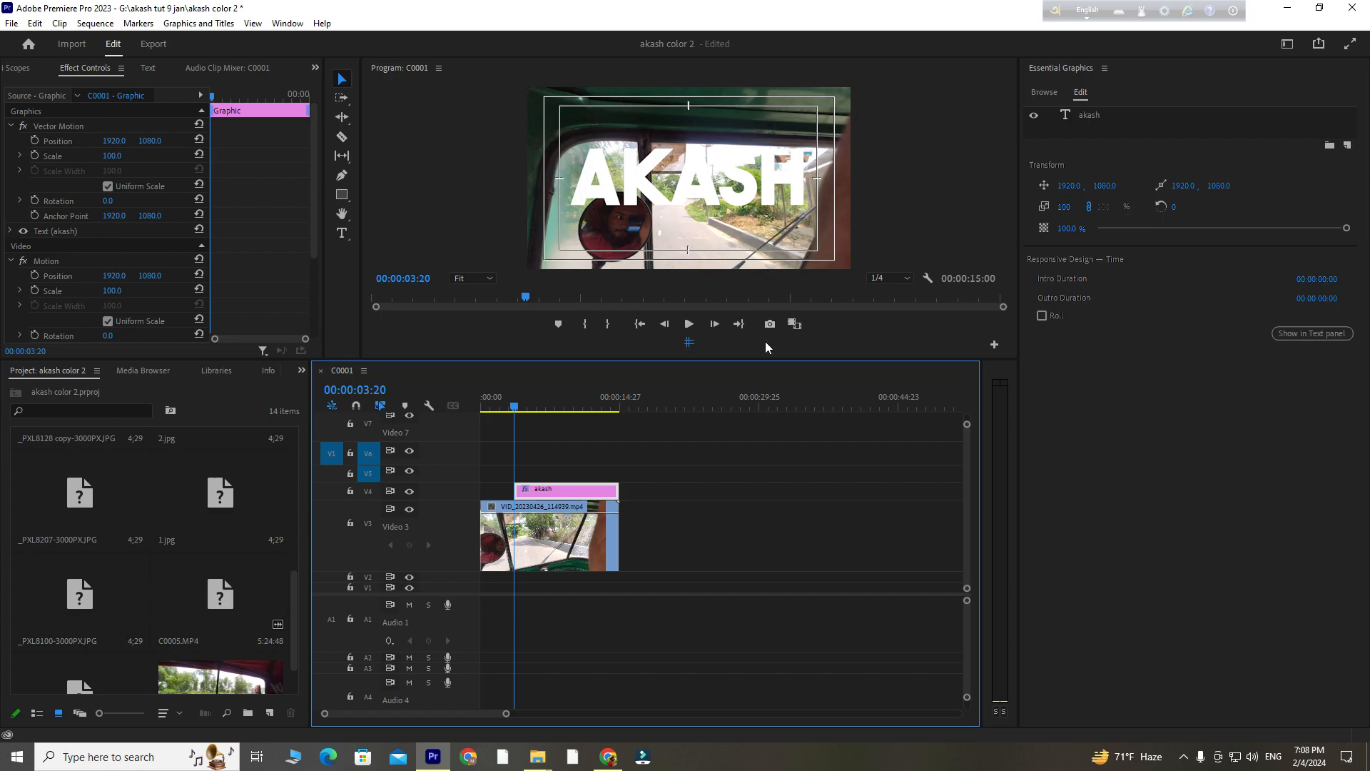
# Switch to the Effects workspace.
pyautogui.click(287, 22)
pyautogui.moveTo(346, 41)
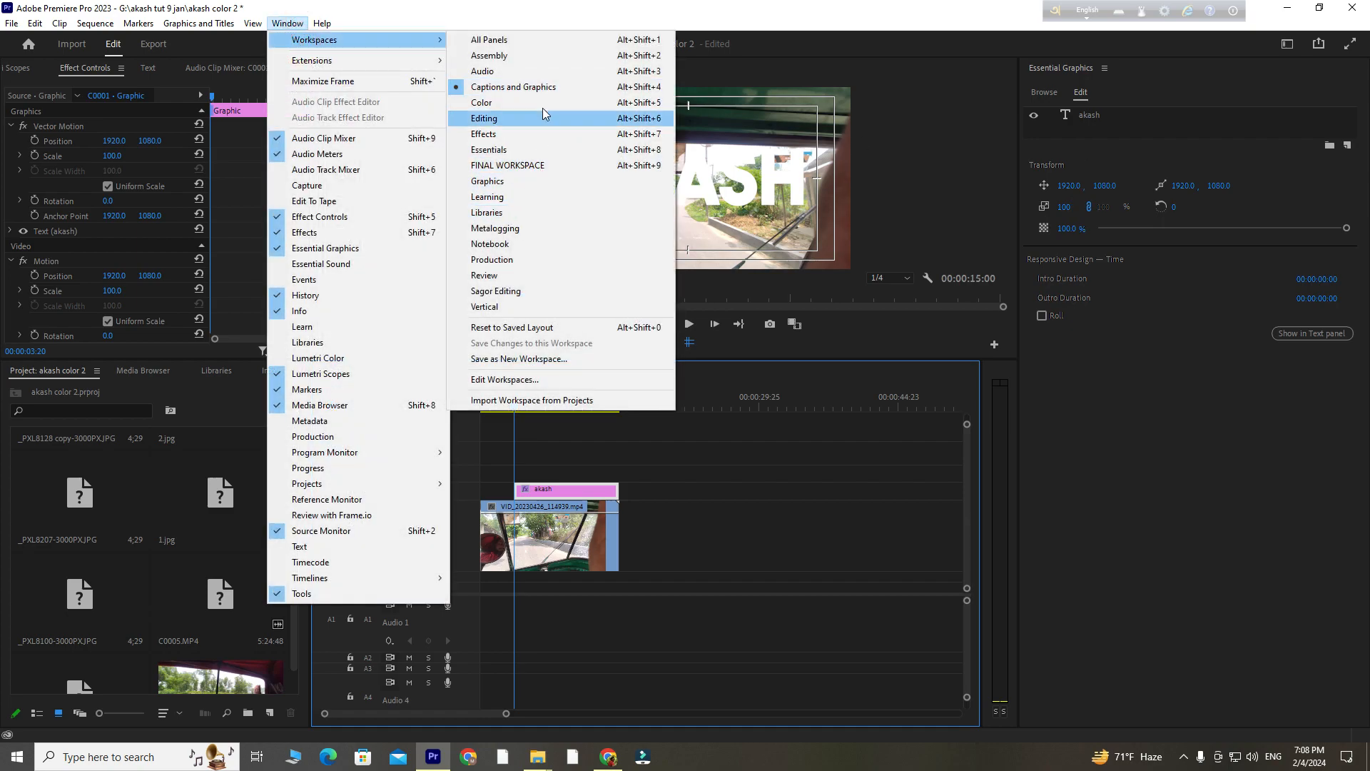
pyautogui.click(509, 136)
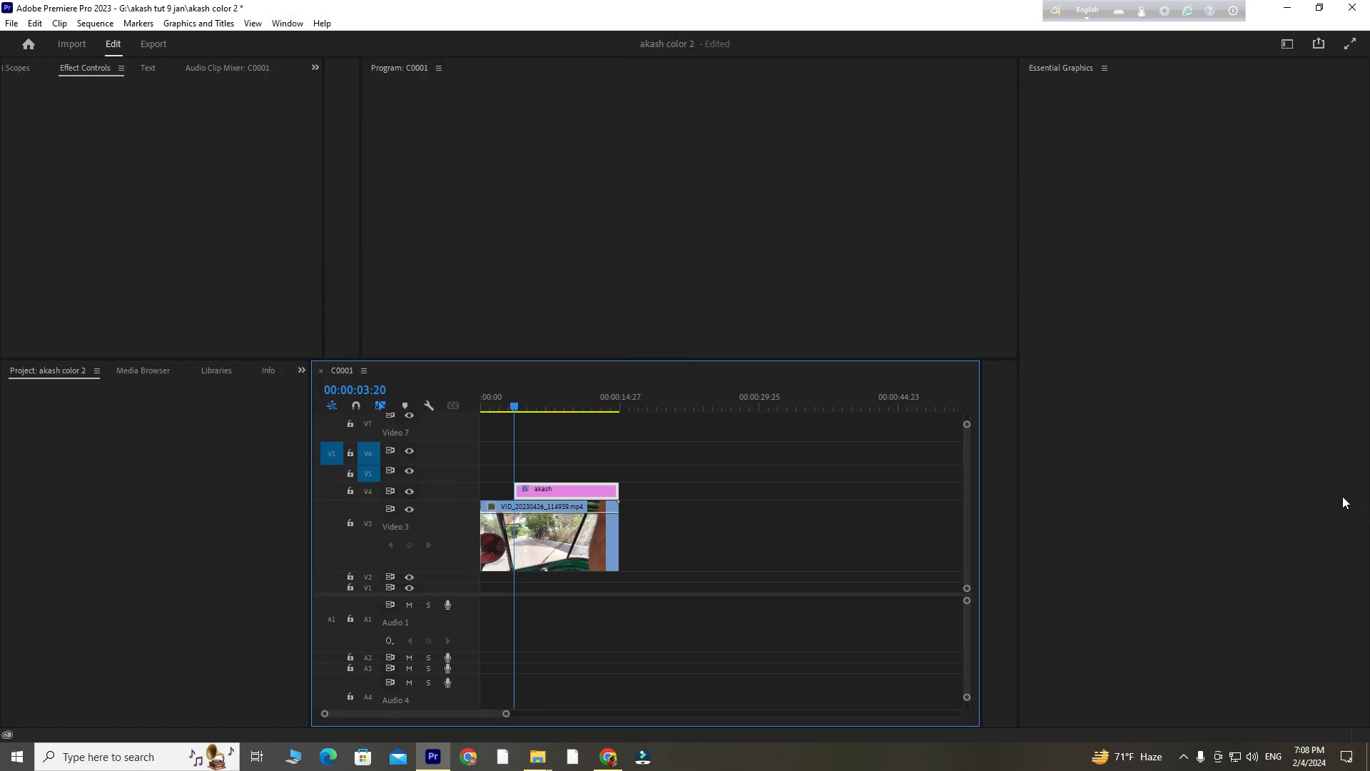
# Search the effects for "track" and apply Track Matte Key to the name title clip.
pyautogui.click(1185, 83)
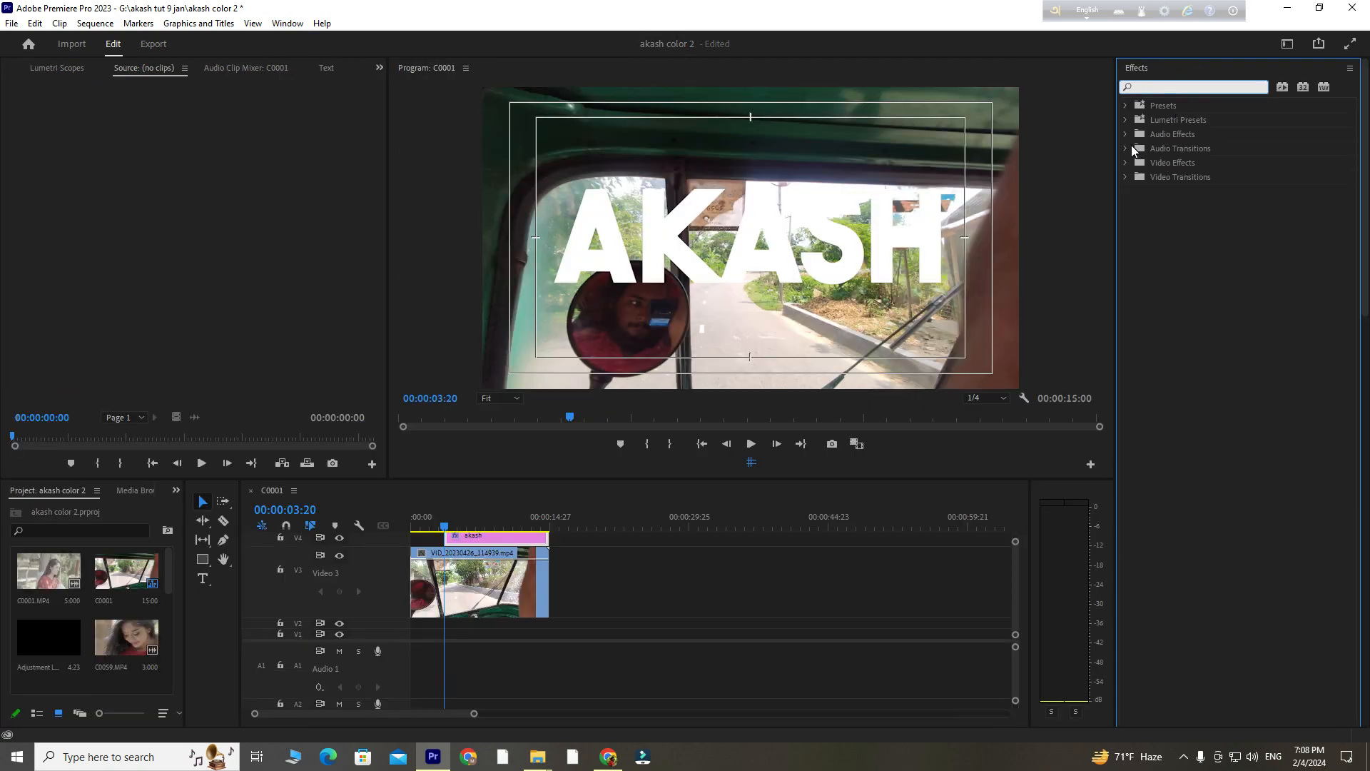
pyautogui.write('track')
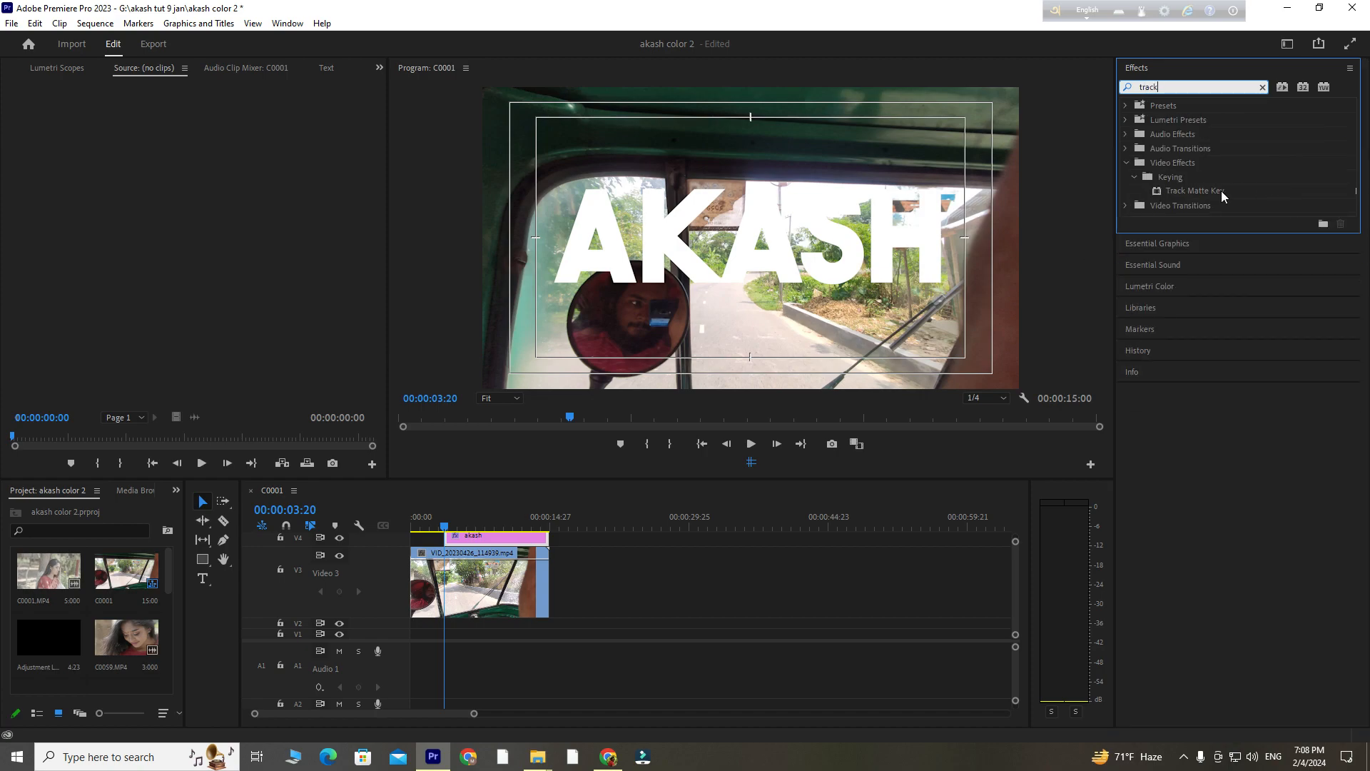
pyautogui.moveTo(1222, 191); pyautogui.dragTo(613, 436)
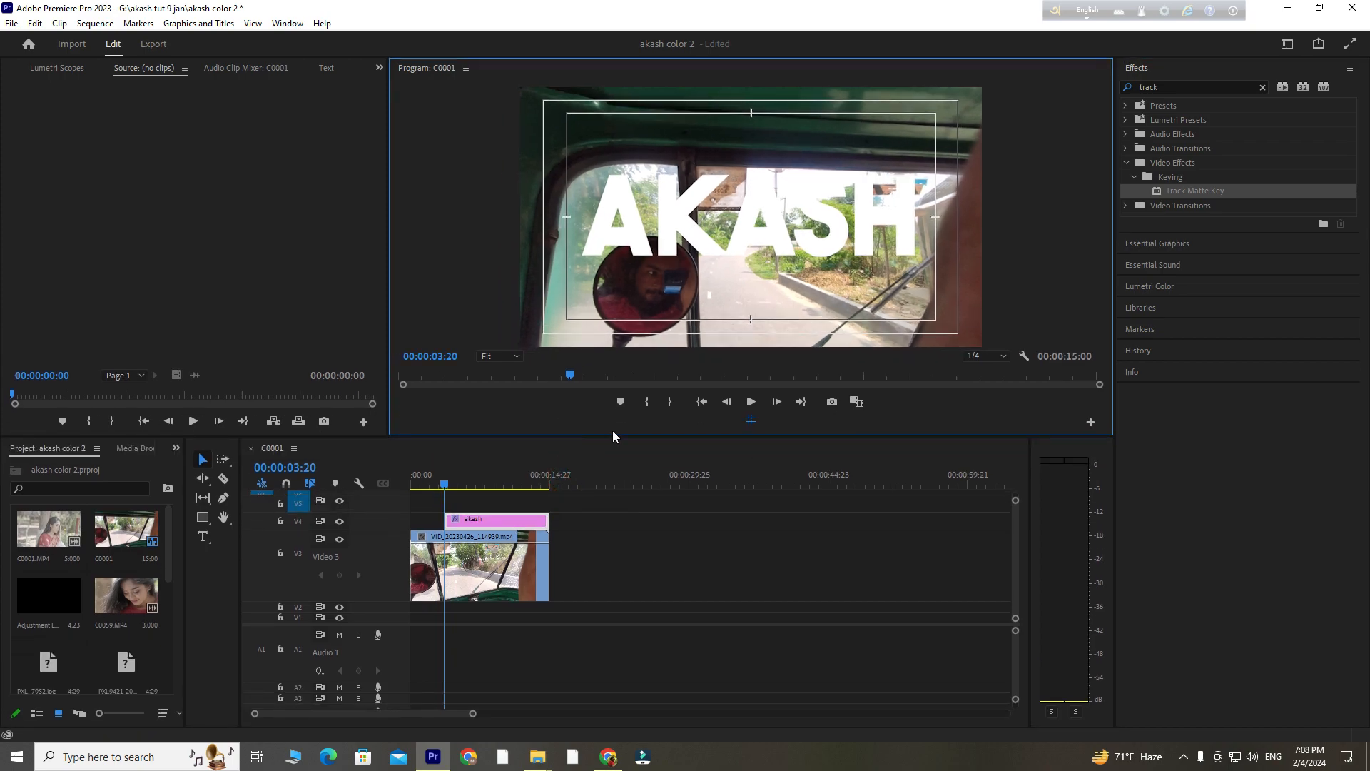
# Show Effect Controls and examine the effects applied to the name title clip and the video clip.
pyautogui.click(381, 68)
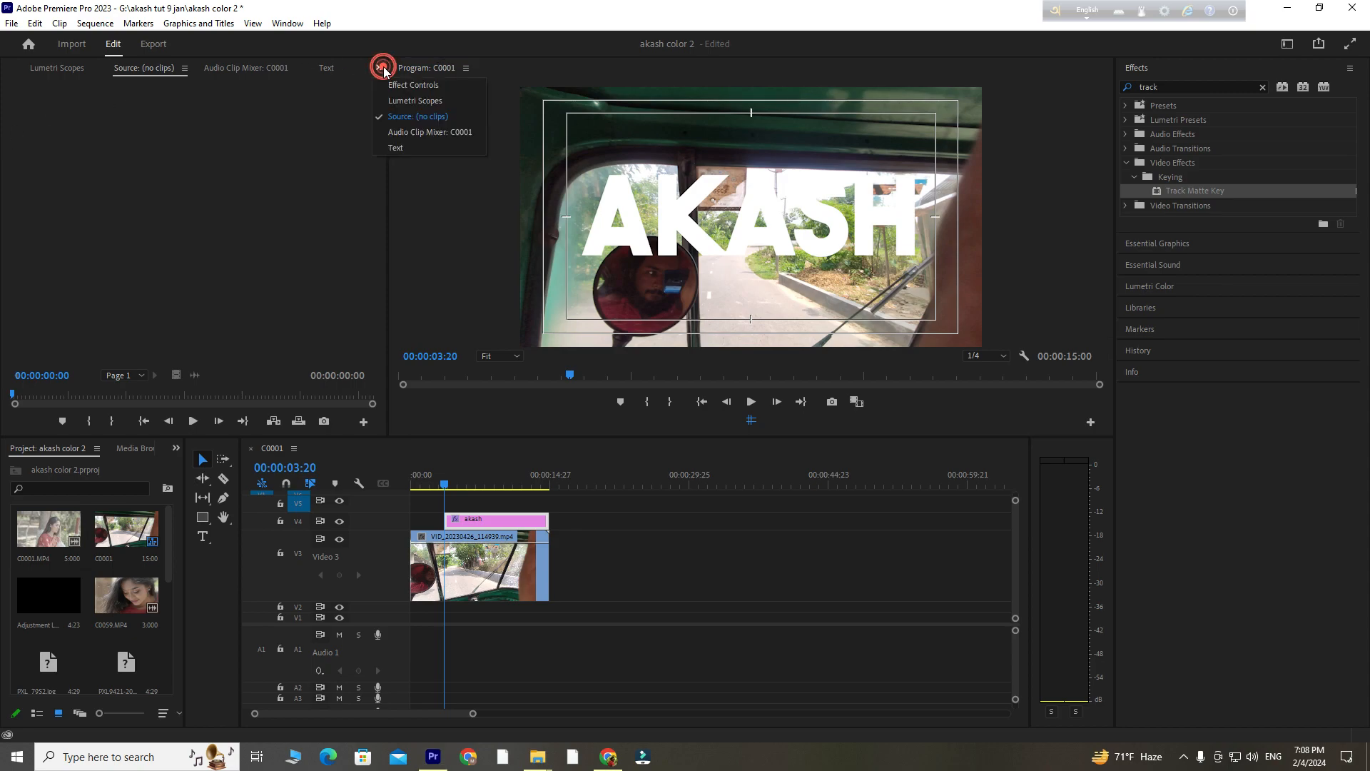
pyautogui.click(421, 81)
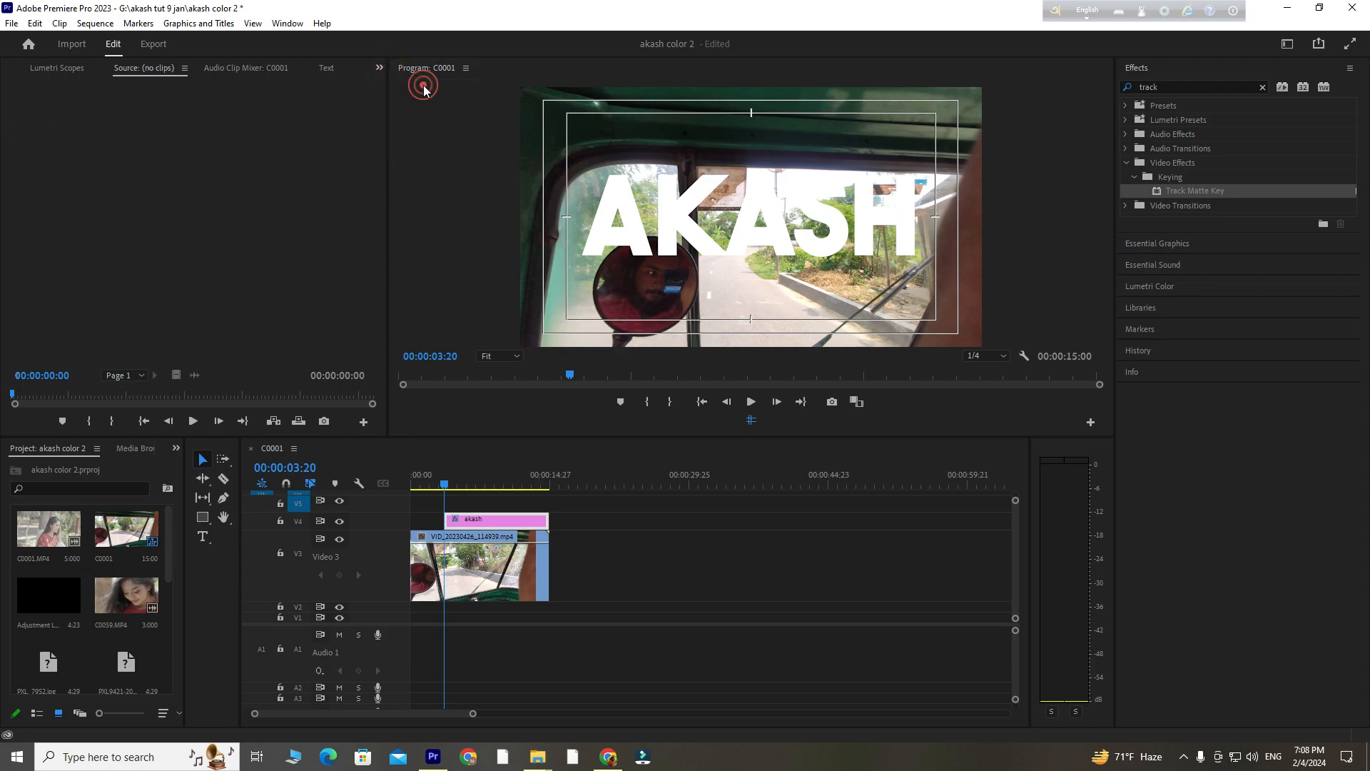
pyautogui.click(618, 518)
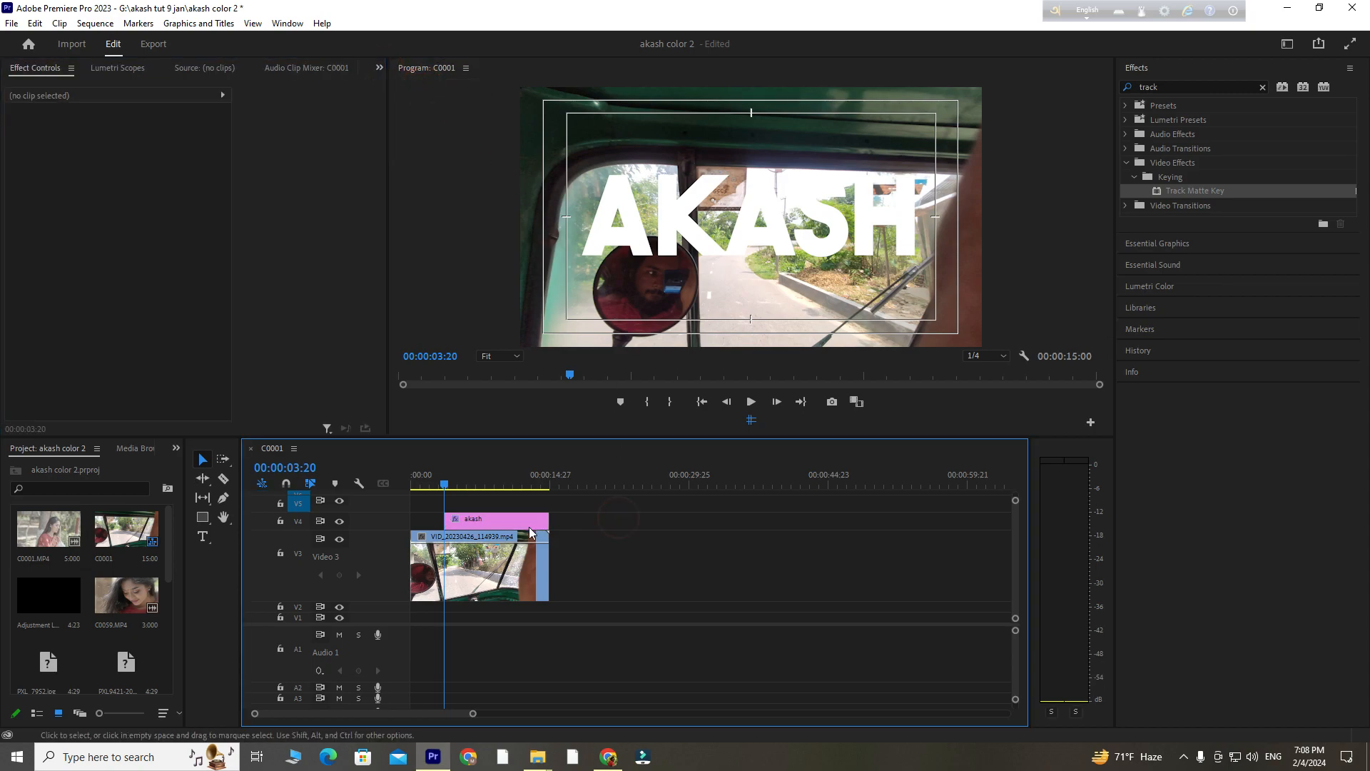
pyautogui.click(469, 519)
pyautogui.scroll(-4, 289, 310)
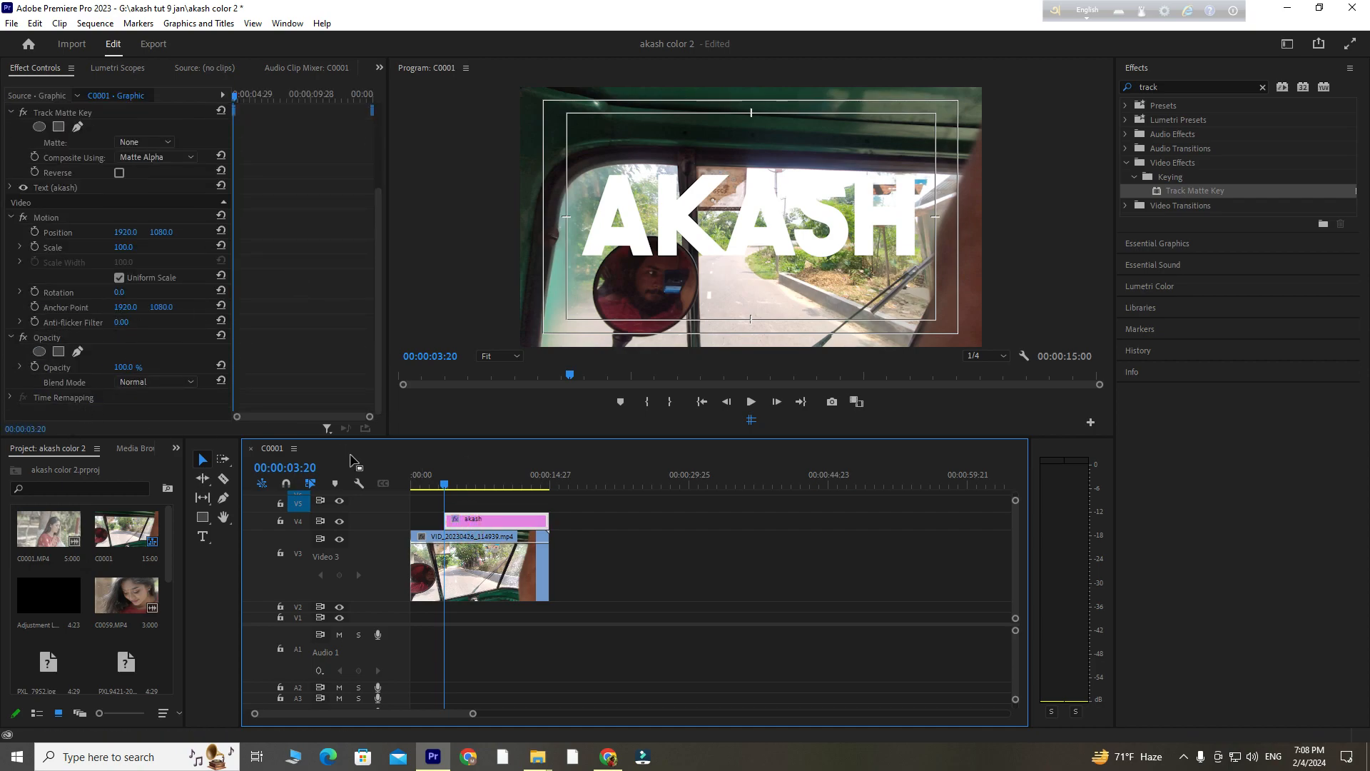
pyautogui.click(486, 571)
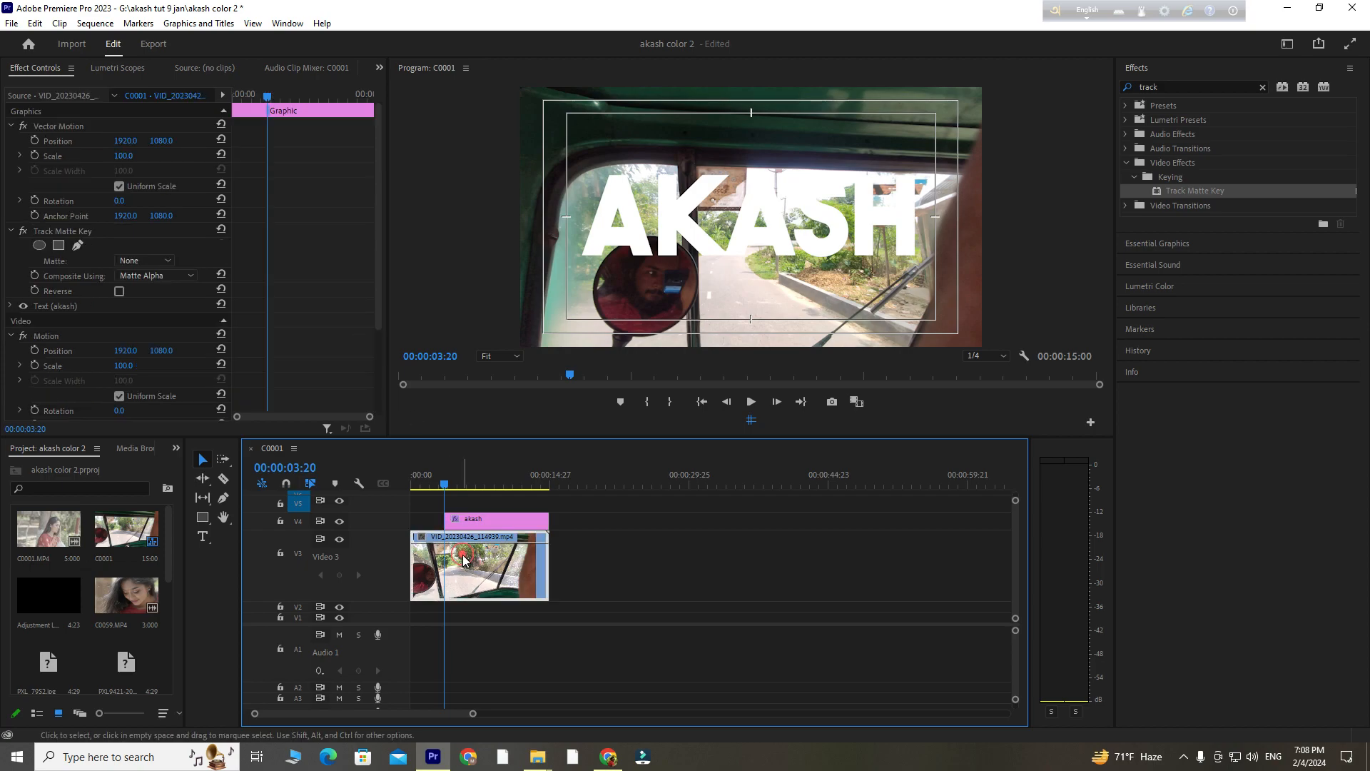
pyautogui.click(106, 344)
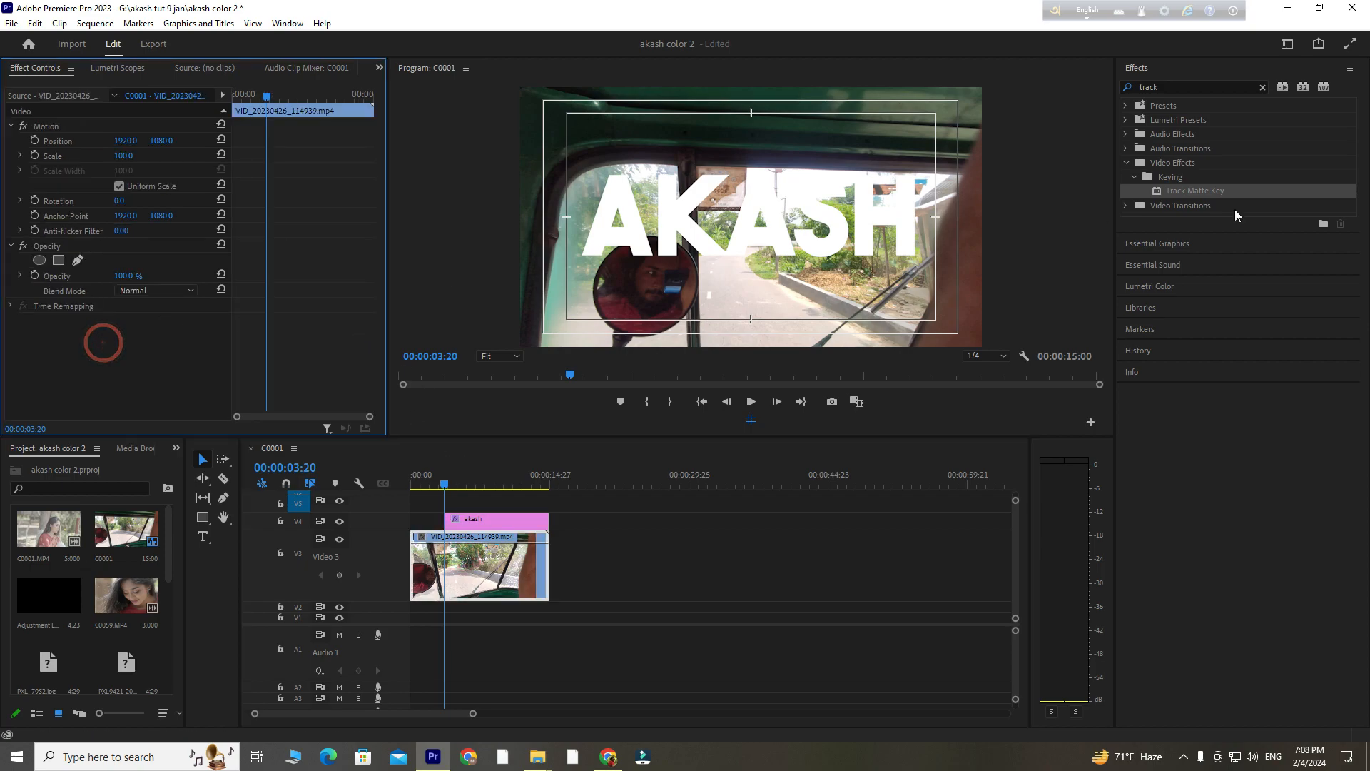
# Apply Track Matte Key to the name title clip a second time and delete the duplicate effect.
pyautogui.click(1182, 198)
pyautogui.moveTo(1182, 198); pyautogui.dragTo(491, 525)
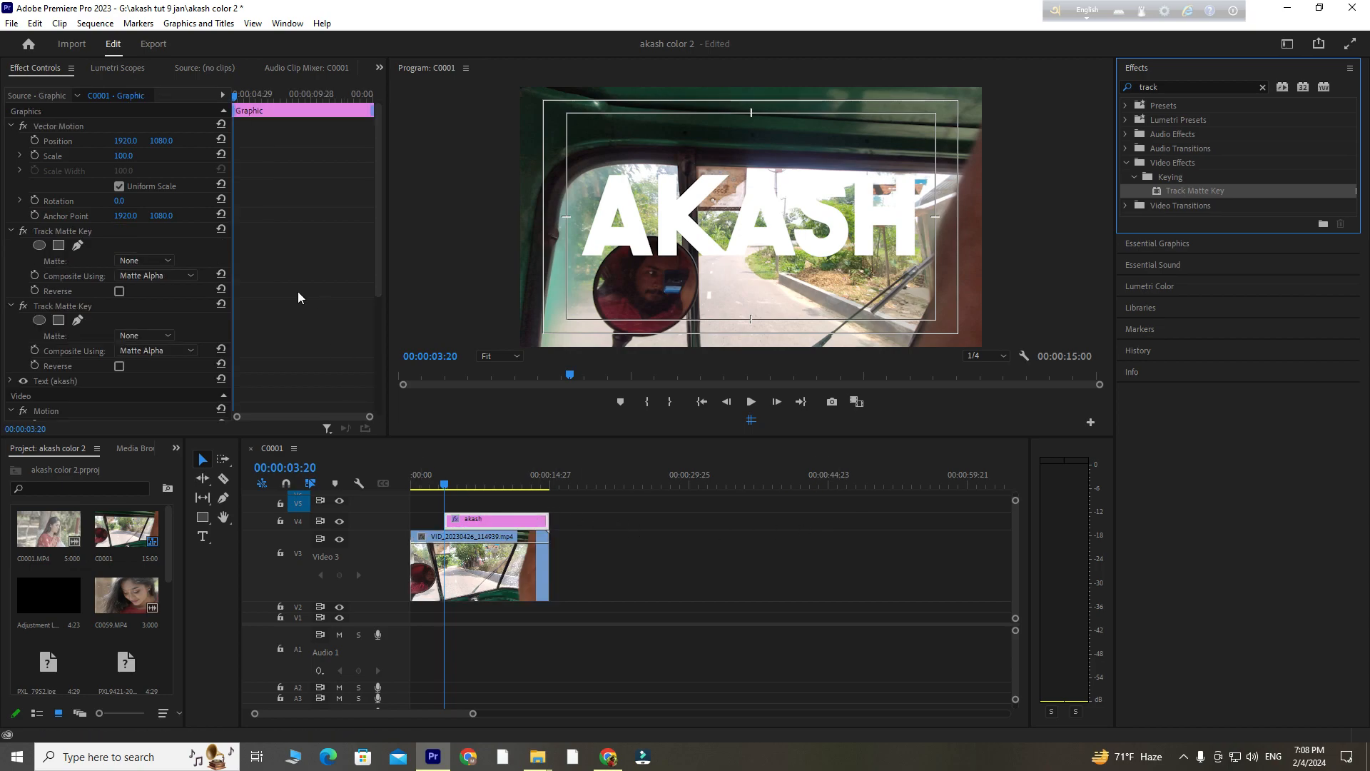
pyautogui.scroll(-5, 298, 291)
pyautogui.click(80, 145)
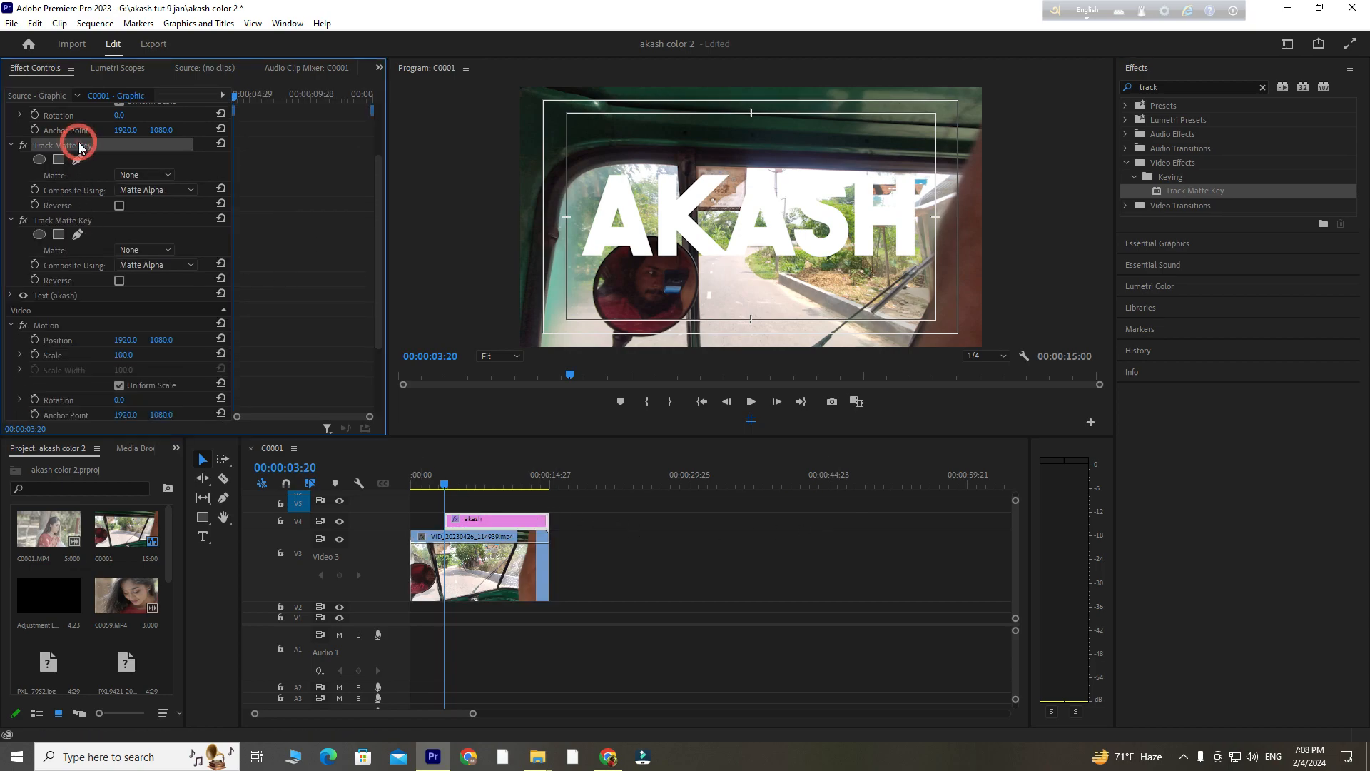
pyautogui.press('Delete')
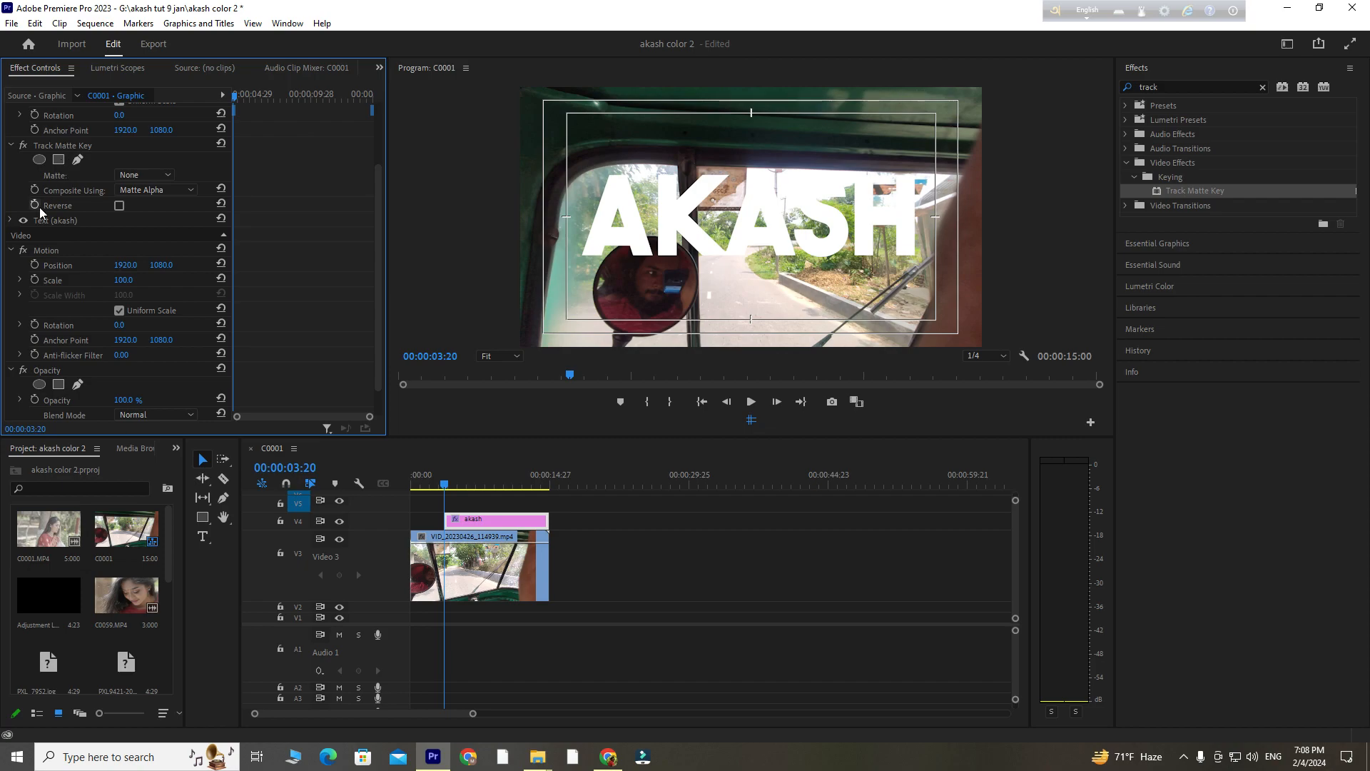
# Set the matte of the name title's Track Matte Key to Video 5.
pyautogui.click(59, 145)
pyautogui.click(157, 175)
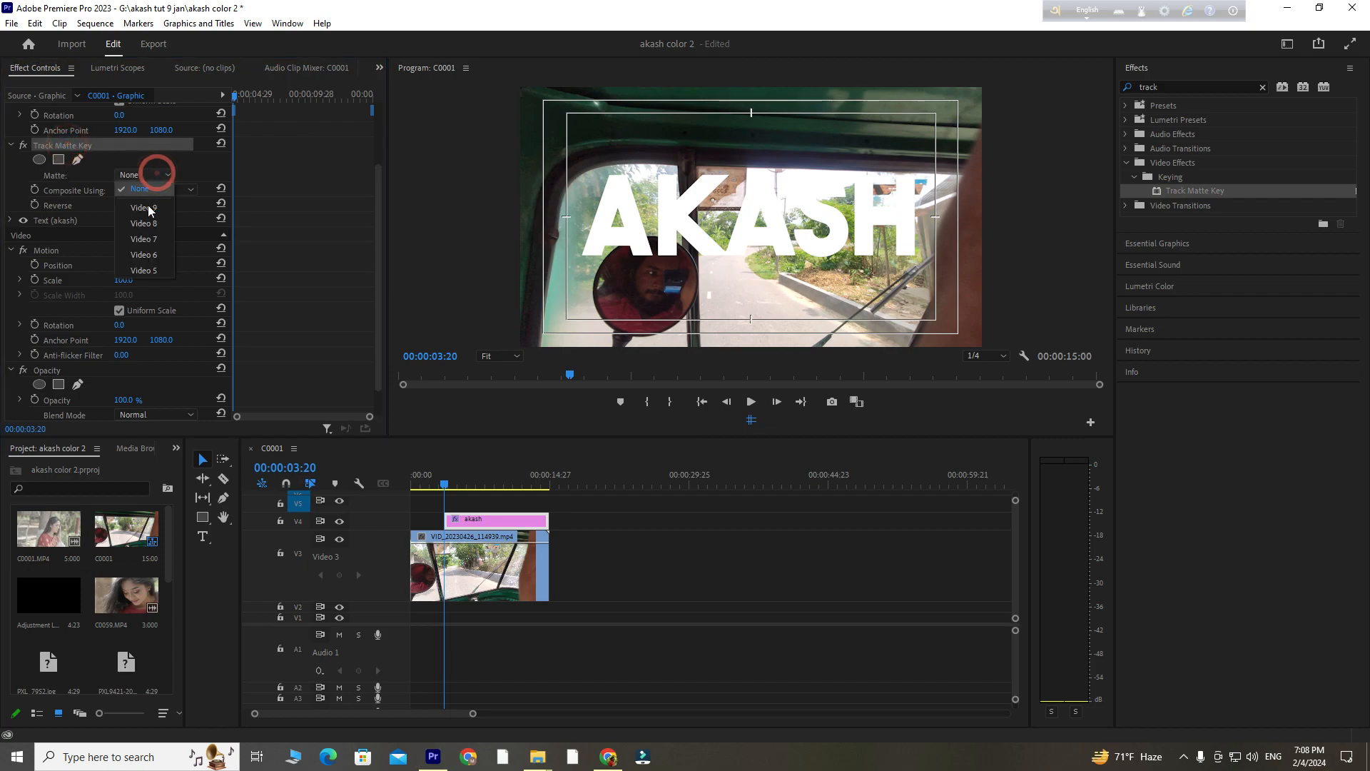
pyautogui.click(297, 524)
pyautogui.click(161, 175)
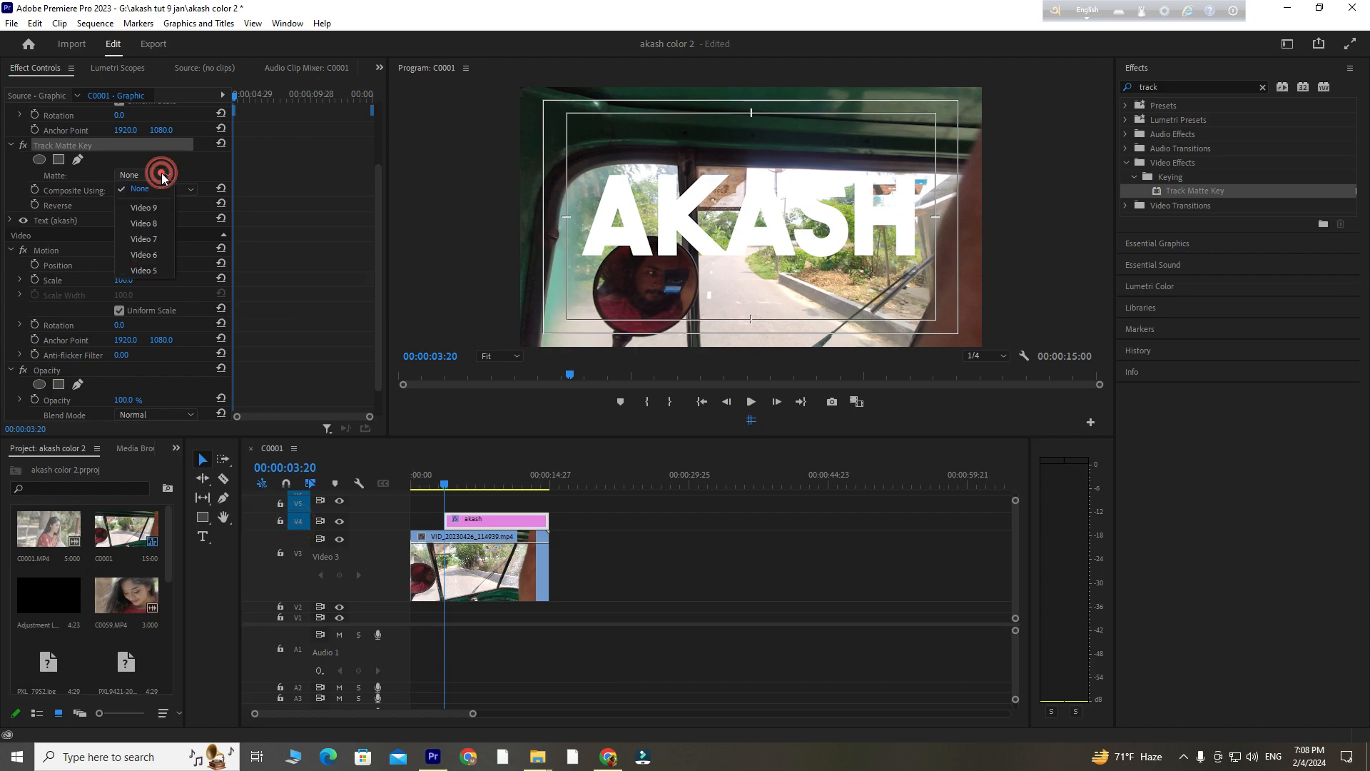
pyautogui.click(146, 271)
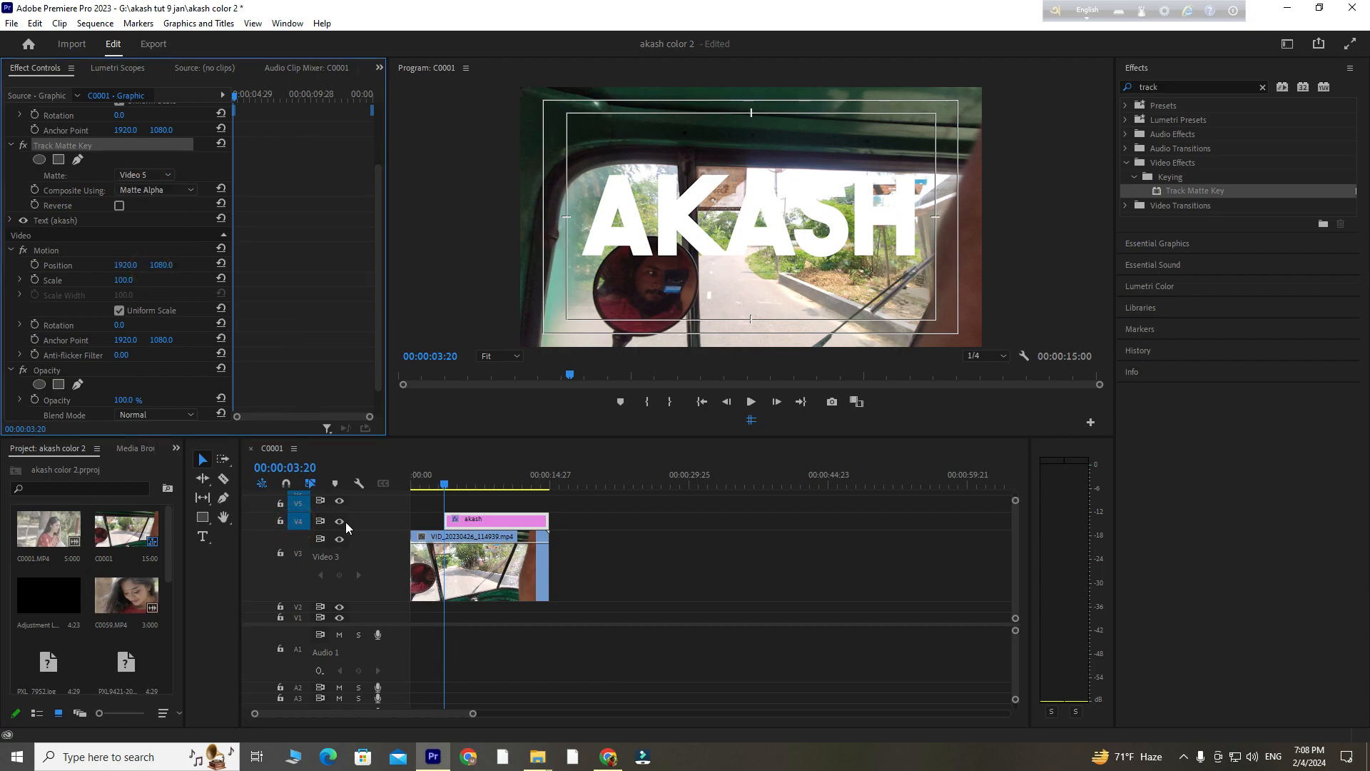
# Try compositing the name title's Track Matte Key with Matte Luma, Reverse enabled and Video 6 as the matte.
pyautogui.click(468, 526)
pyautogui.click(160, 189)
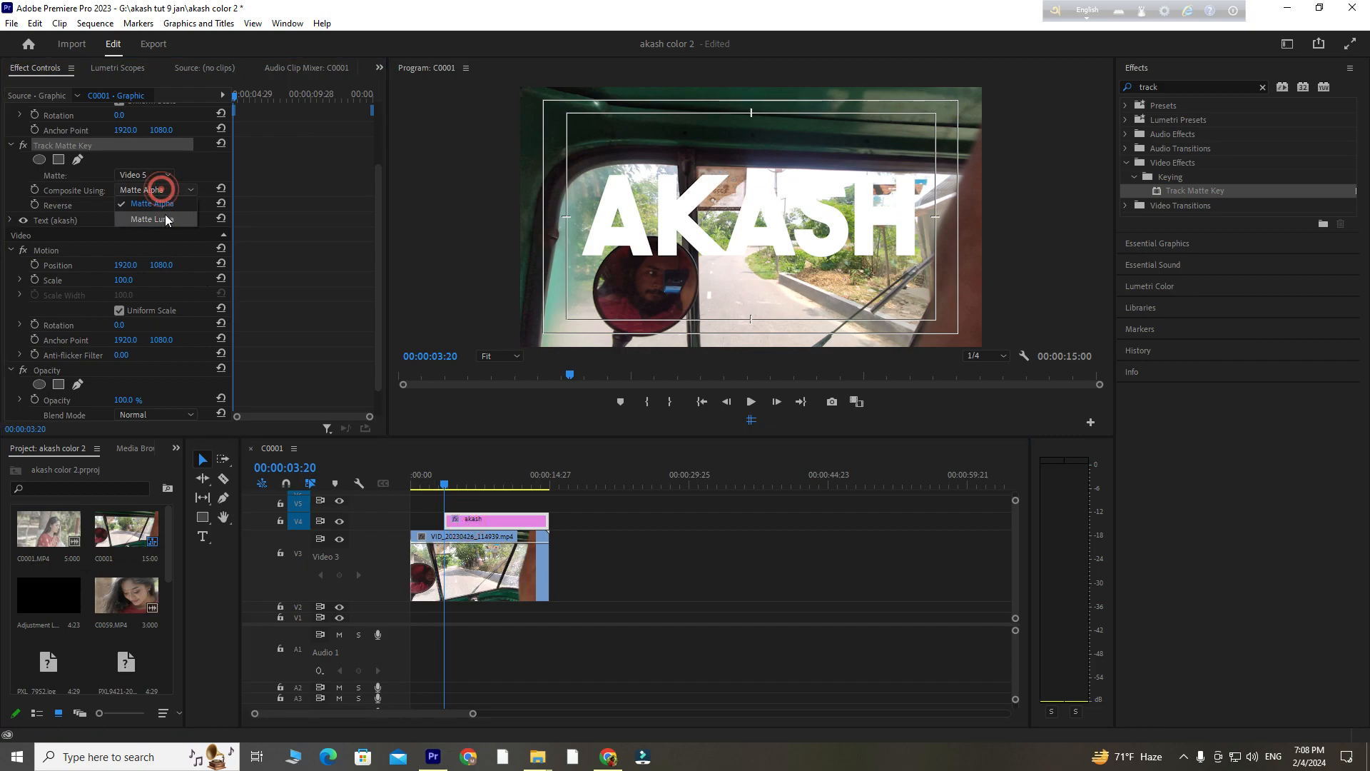
pyautogui.click(163, 212)
pyautogui.click(118, 205)
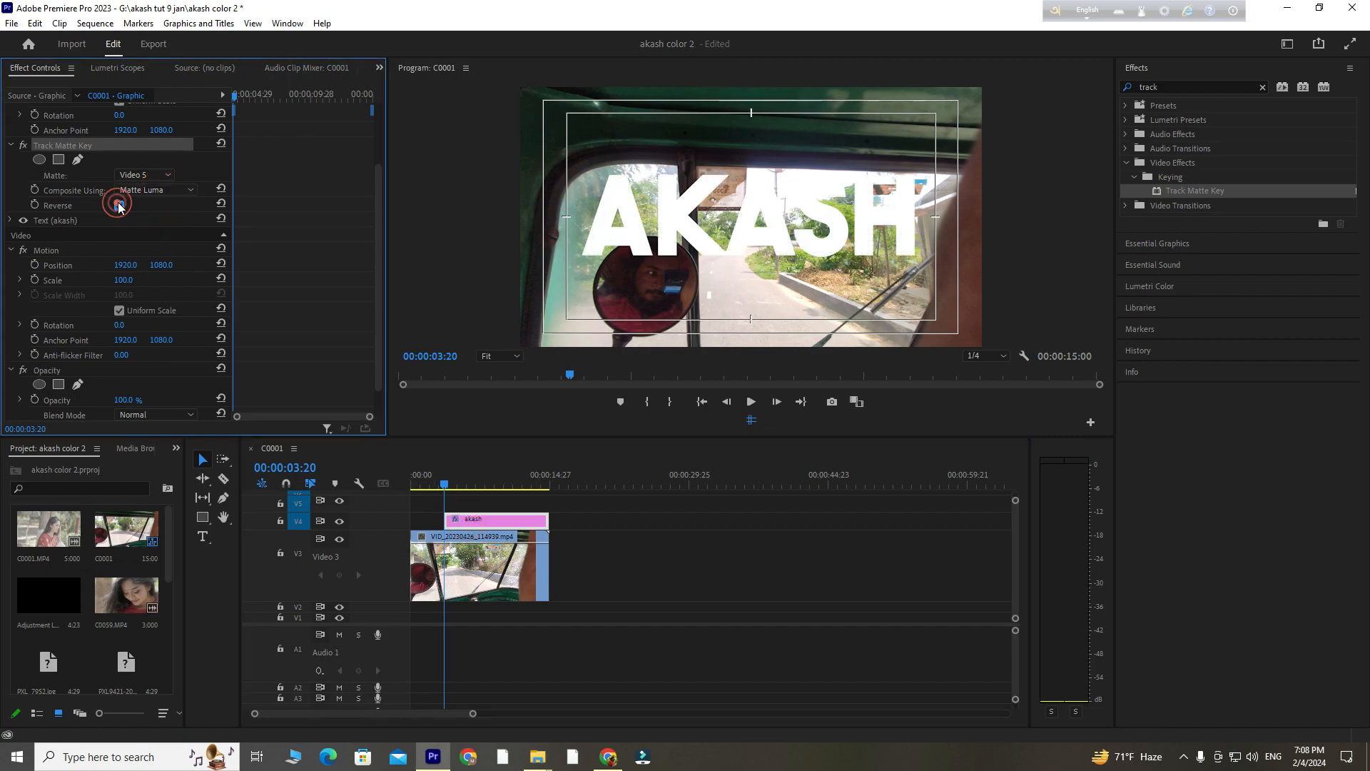
pyautogui.click(140, 190)
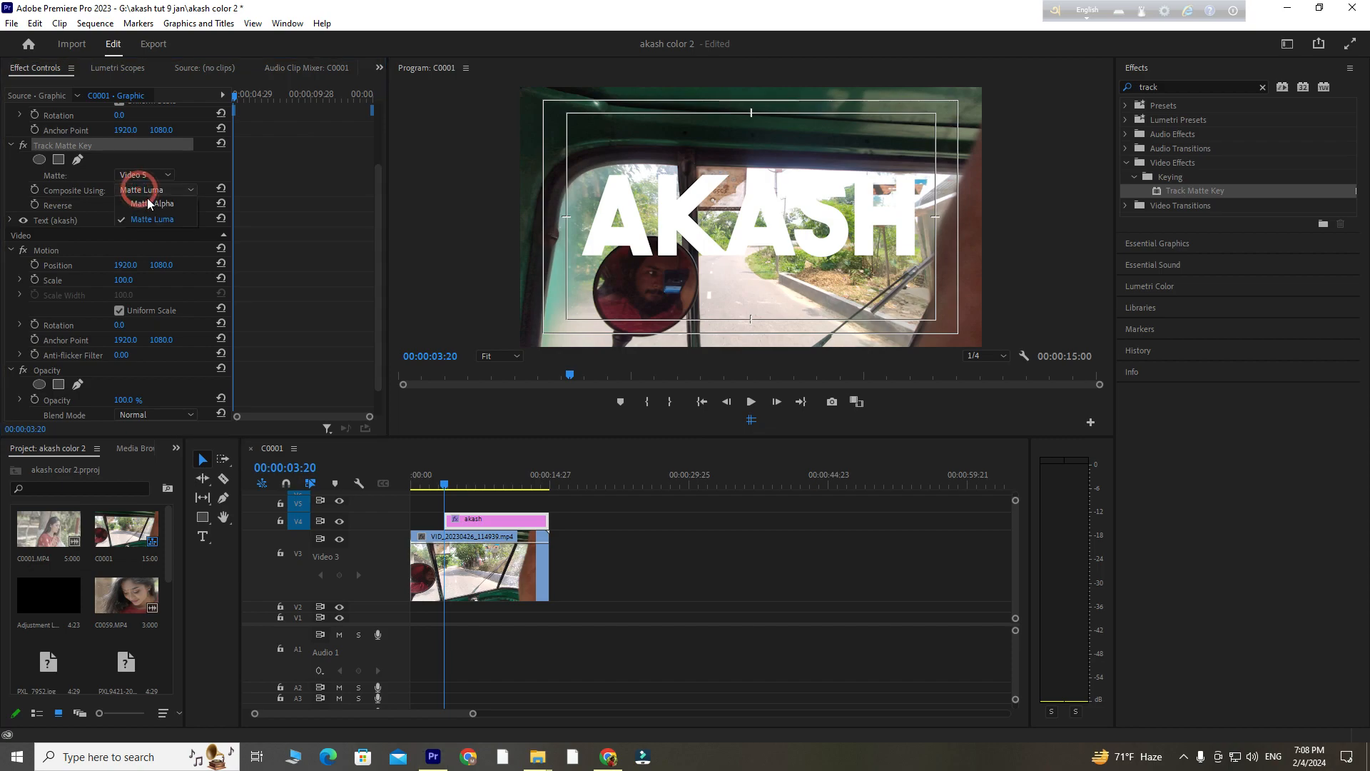
pyautogui.click(148, 175)
pyautogui.click(154, 252)
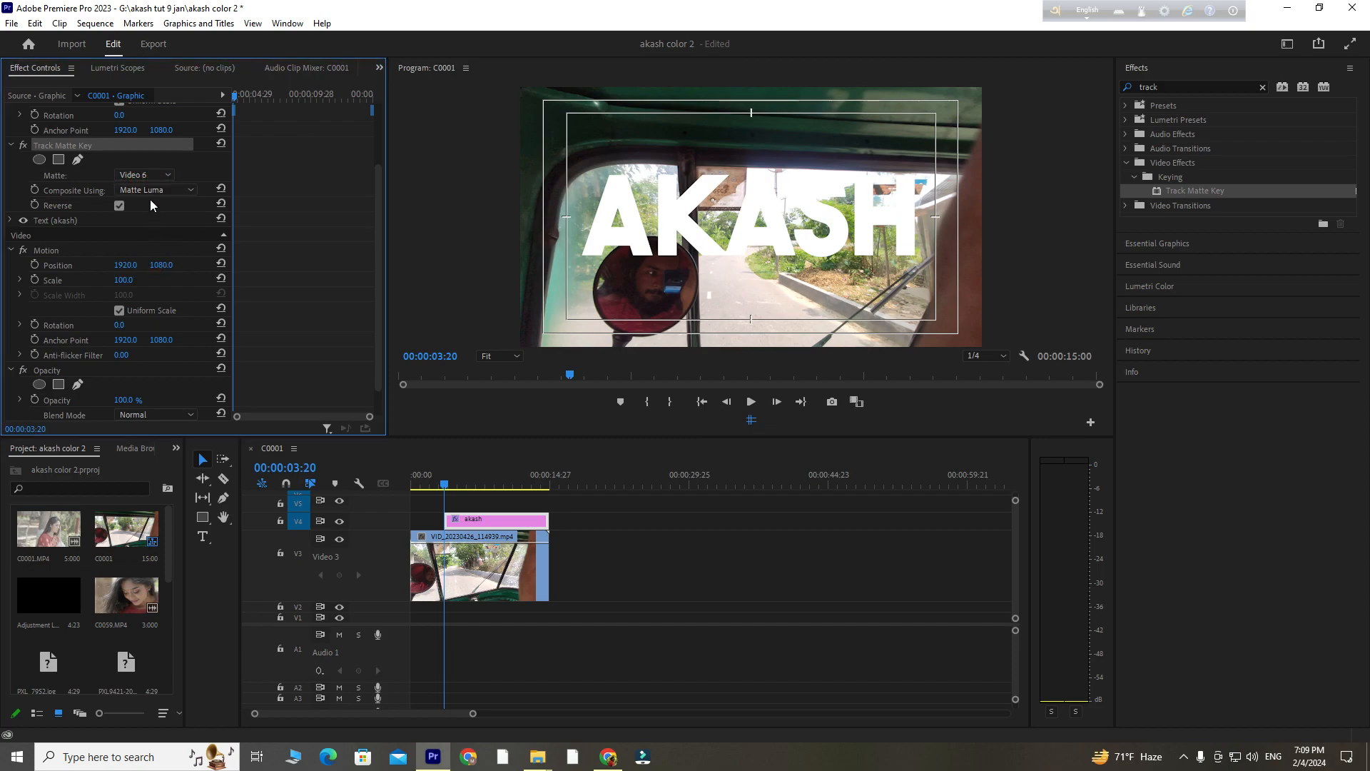
# Delete the Track Matte Key from the name title clip and clear the effects search.
pyautogui.click(158, 177)
pyautogui.click(79, 146)
pyautogui.press('Delete')
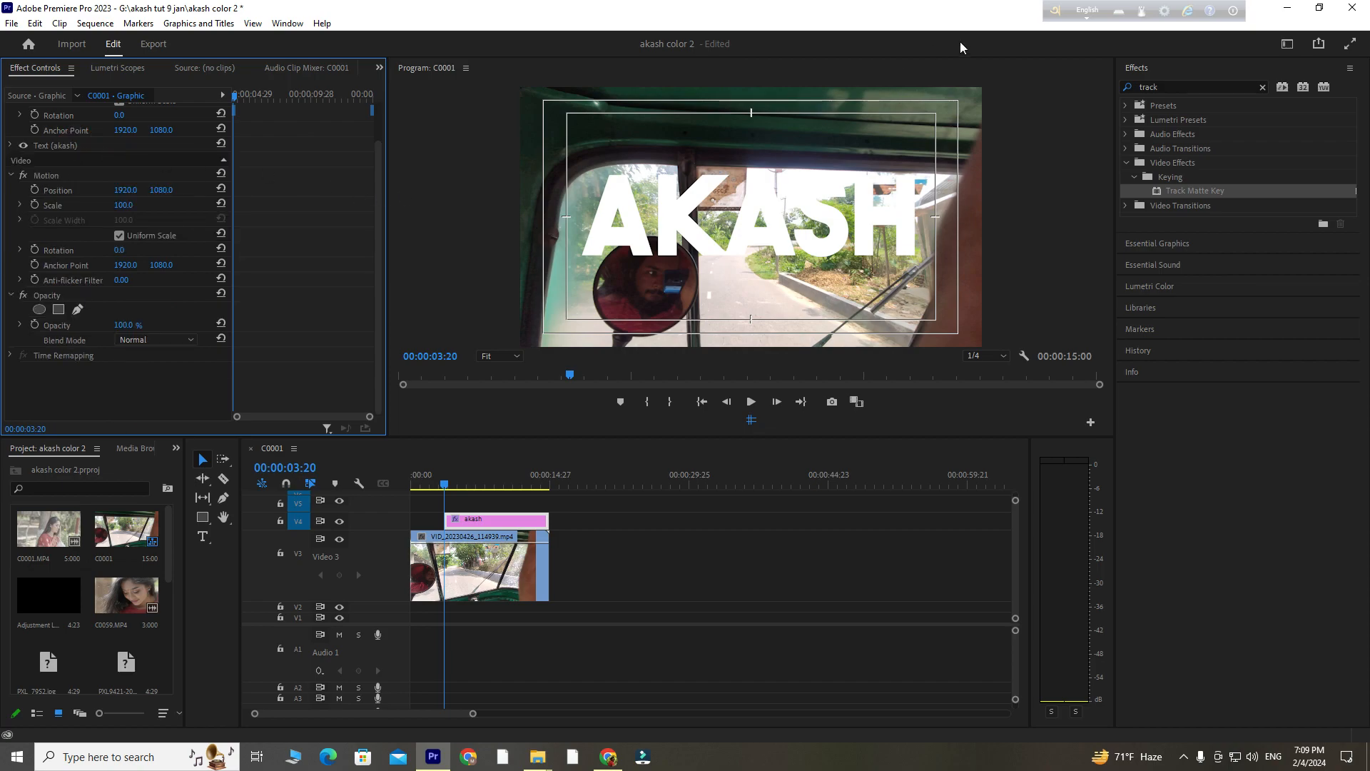
pyautogui.click(1262, 87)
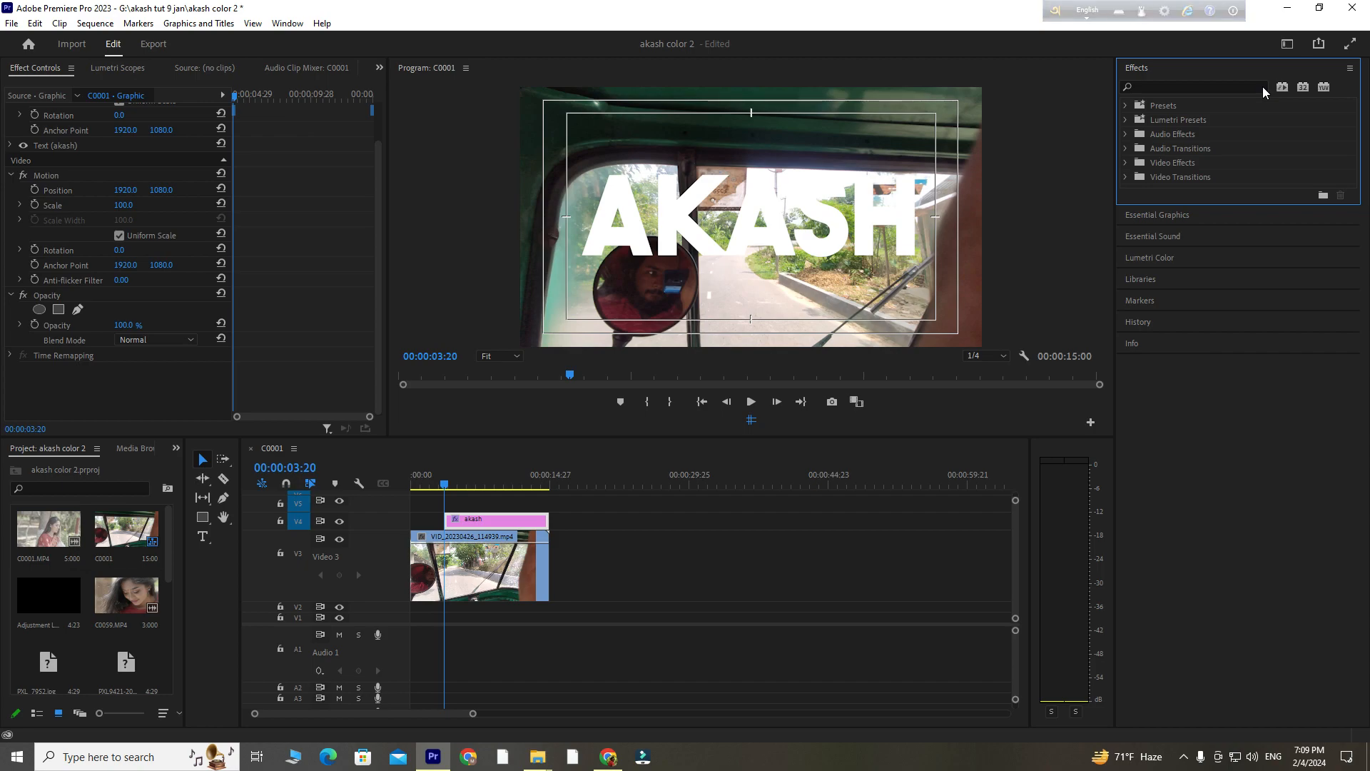
# Search the effects for "luma" and apply Luma Key to the name title clip.
pyautogui.press('y')
pyautogui.press('a')
pyautogui.click(1231, 85)
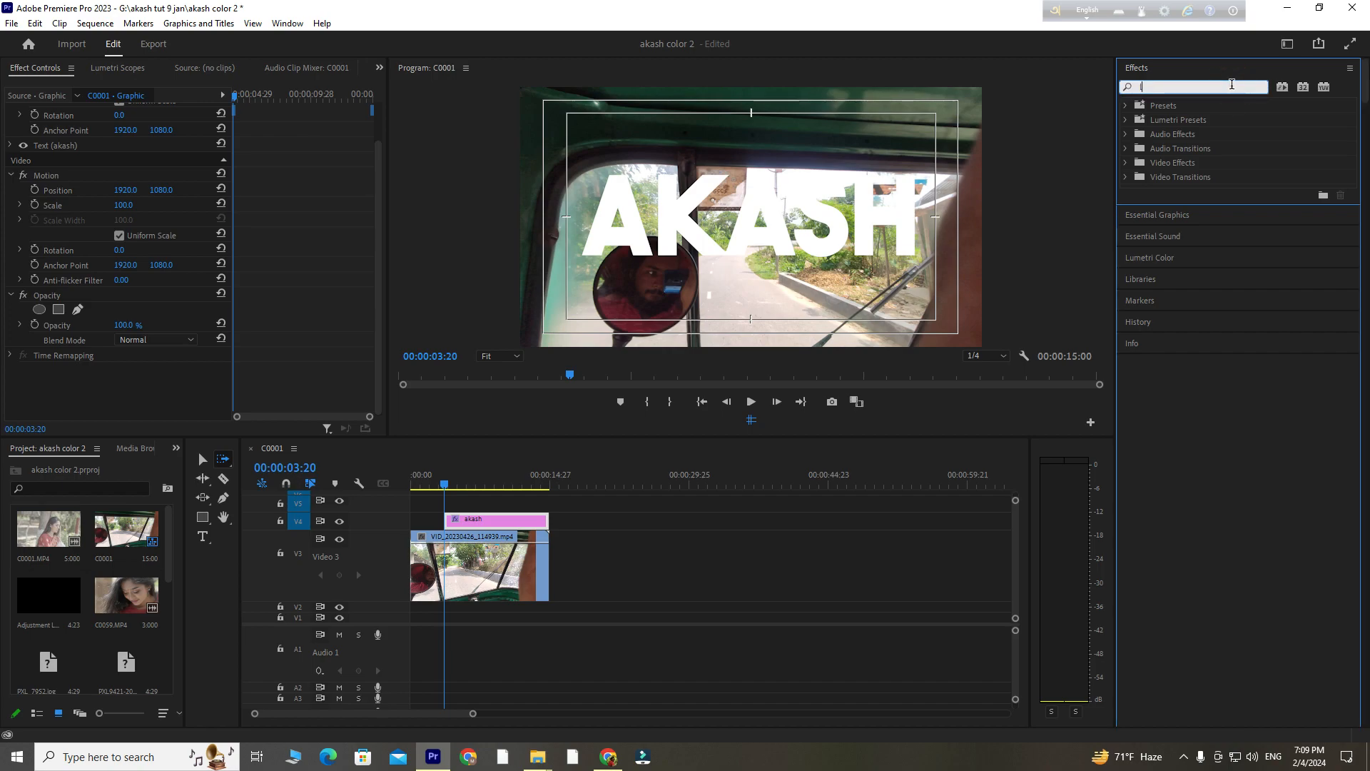
pyautogui.write('luma')
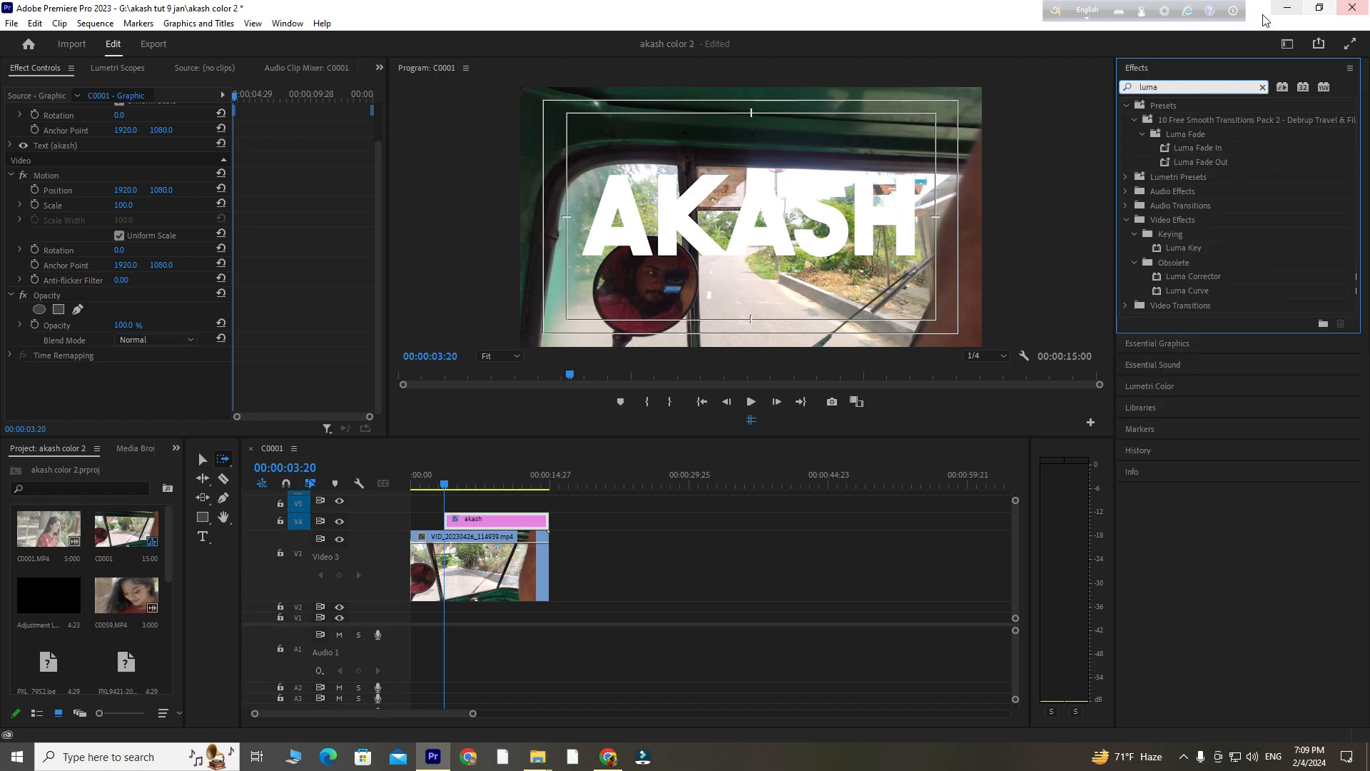
pyautogui.moveTo(1196, 253); pyautogui.dragTo(473, 521)
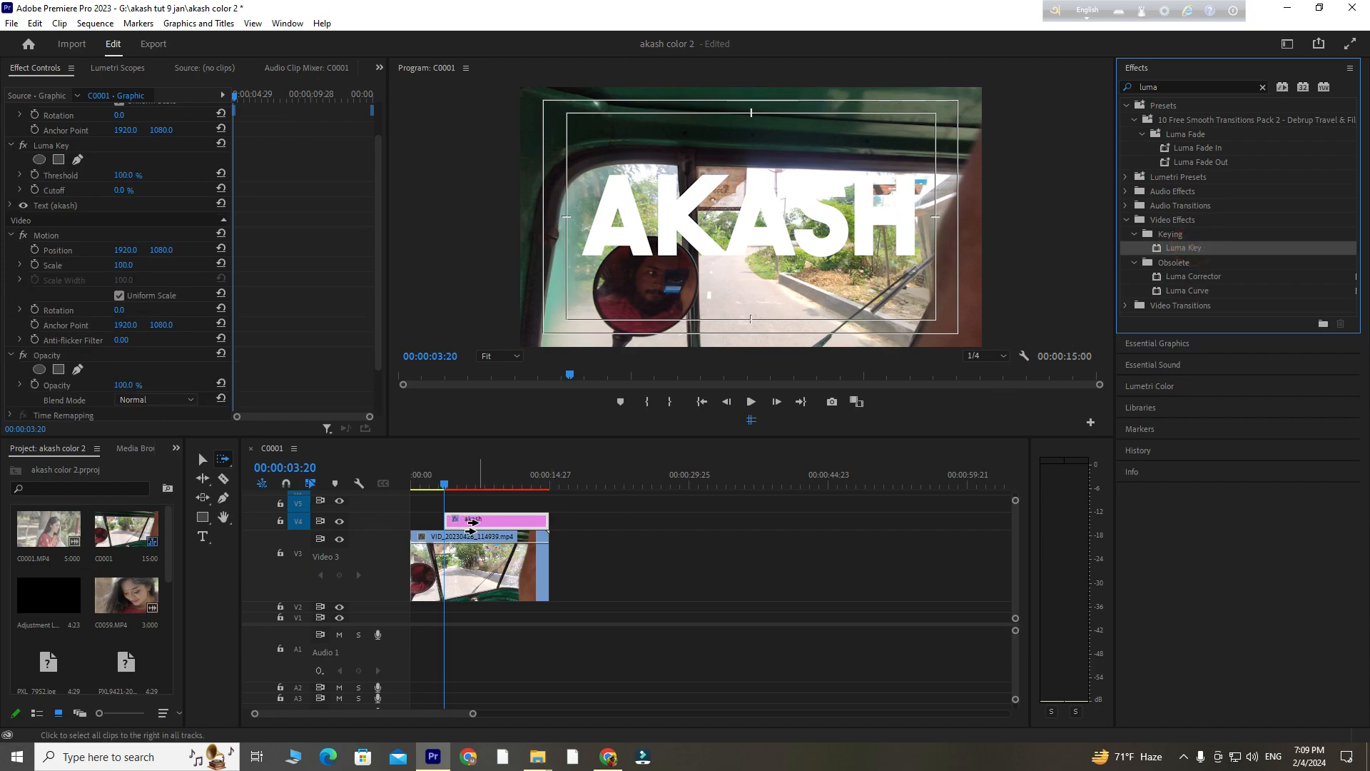
pyautogui.scroll(-1, 263, 220)
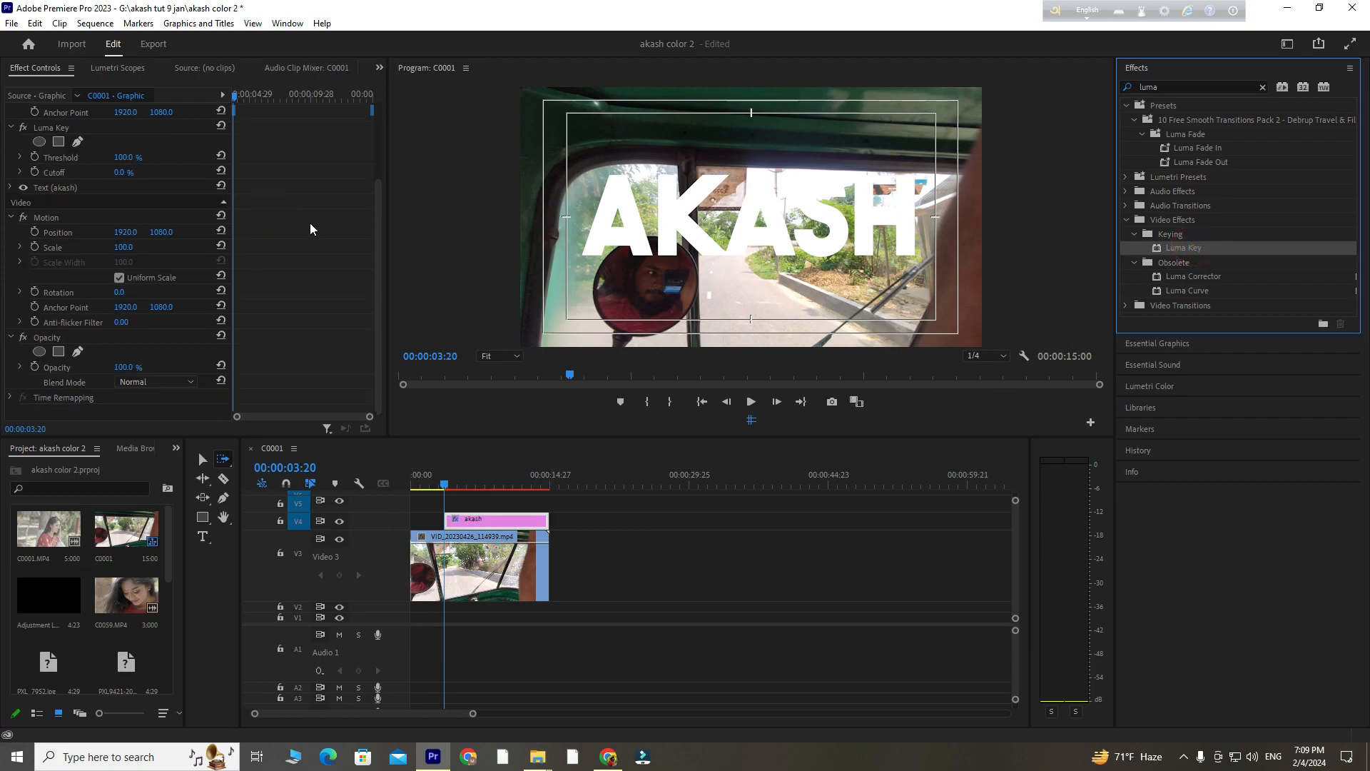
# Switch to the Selection tool, select only the name title clip and bring up its effect settings.
pyautogui.click(474, 516)
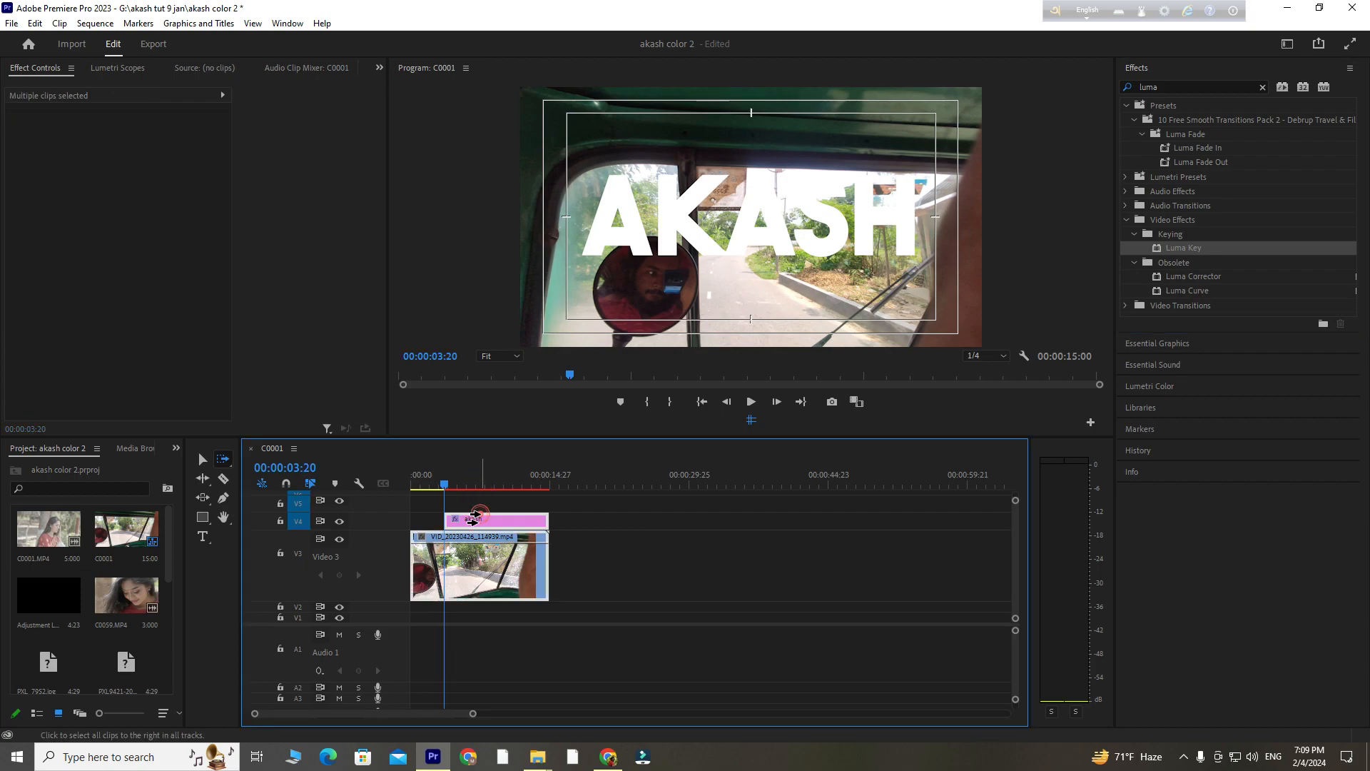
pyautogui.click(203, 458)
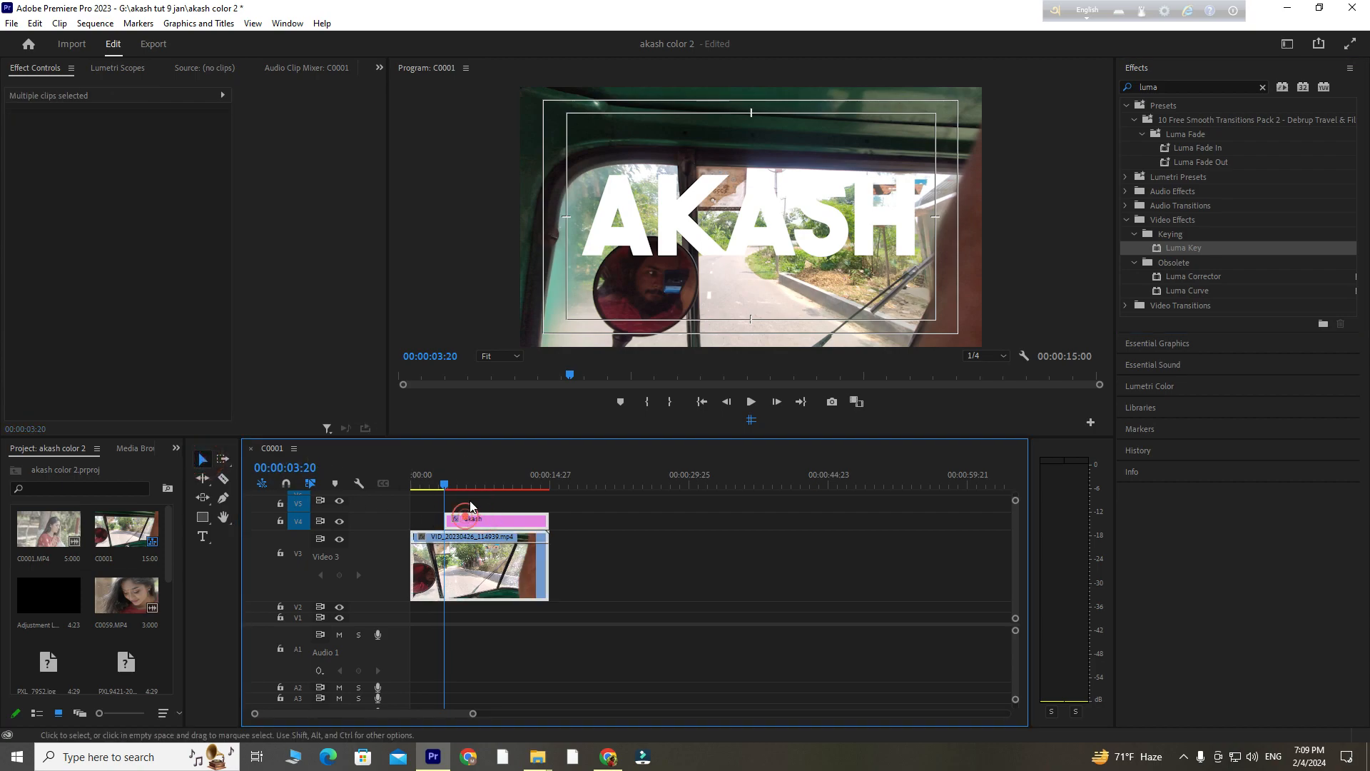
pyautogui.doubleClick(468, 518)
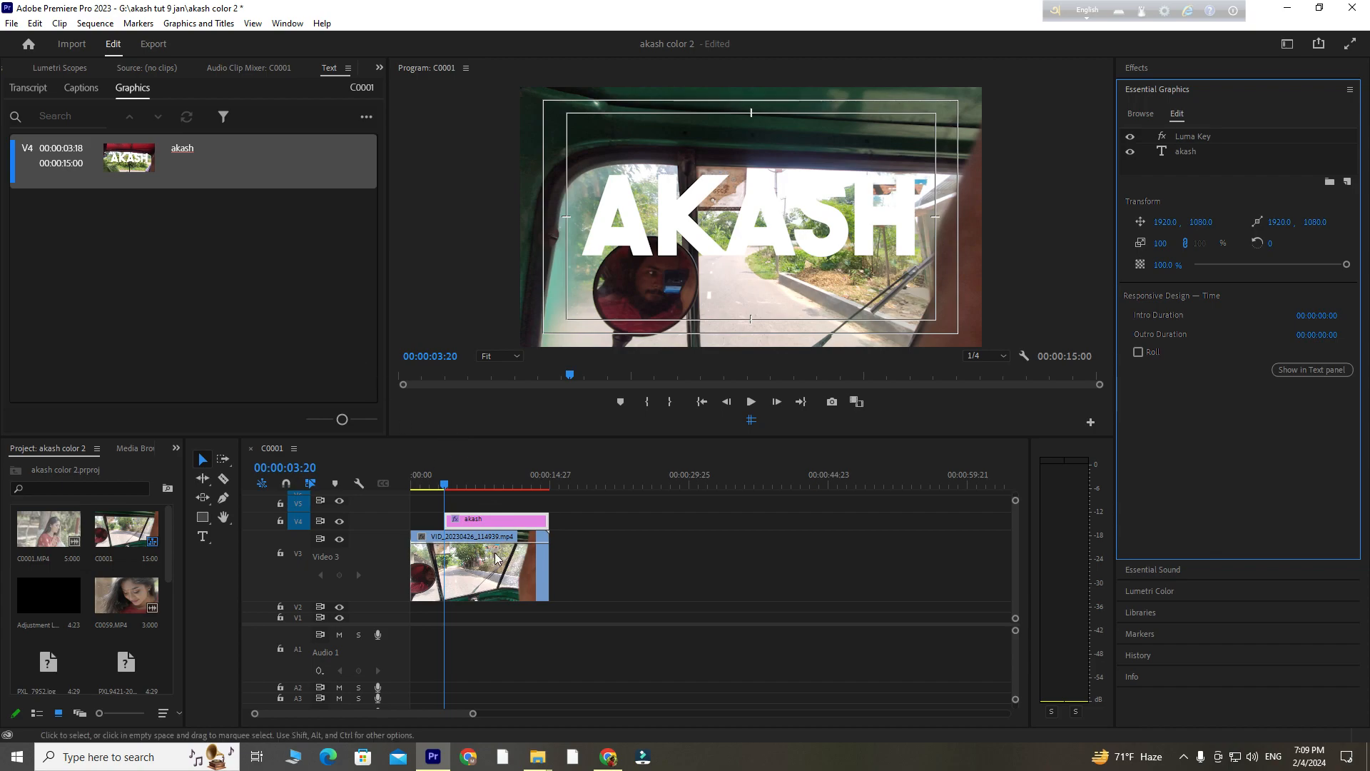
pyautogui.click(379, 67)
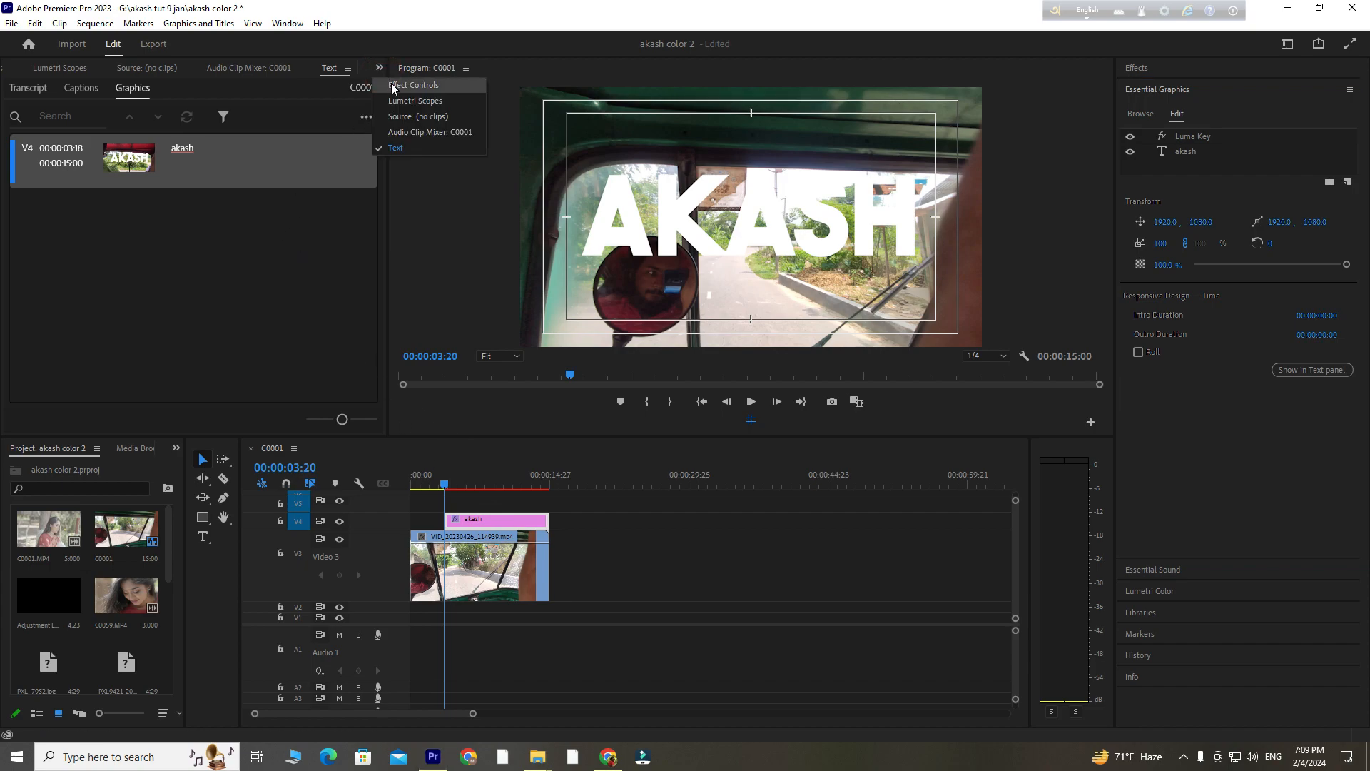
pyautogui.click(391, 86)
pyautogui.scroll(3, 324, 280)
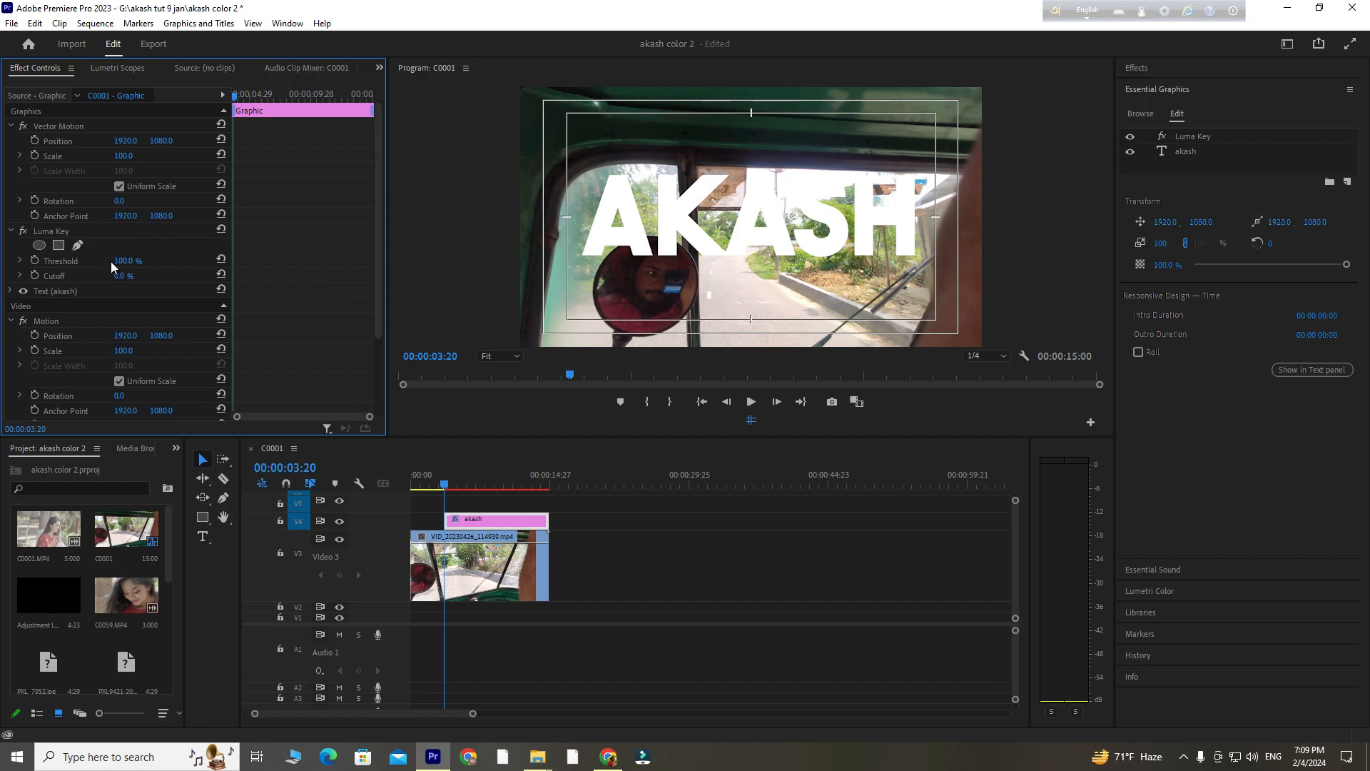
# Toggle the name title's Luma Key off and on to compare, and try a Threshold of 47% with Cutoff at 0%.
pyautogui.moveTo(123, 260); pyautogui.dragTo(107, 259)
pyautogui.click(466, 521)
pyautogui.moveTo(125, 279); pyautogui.dragTo(128, 279)
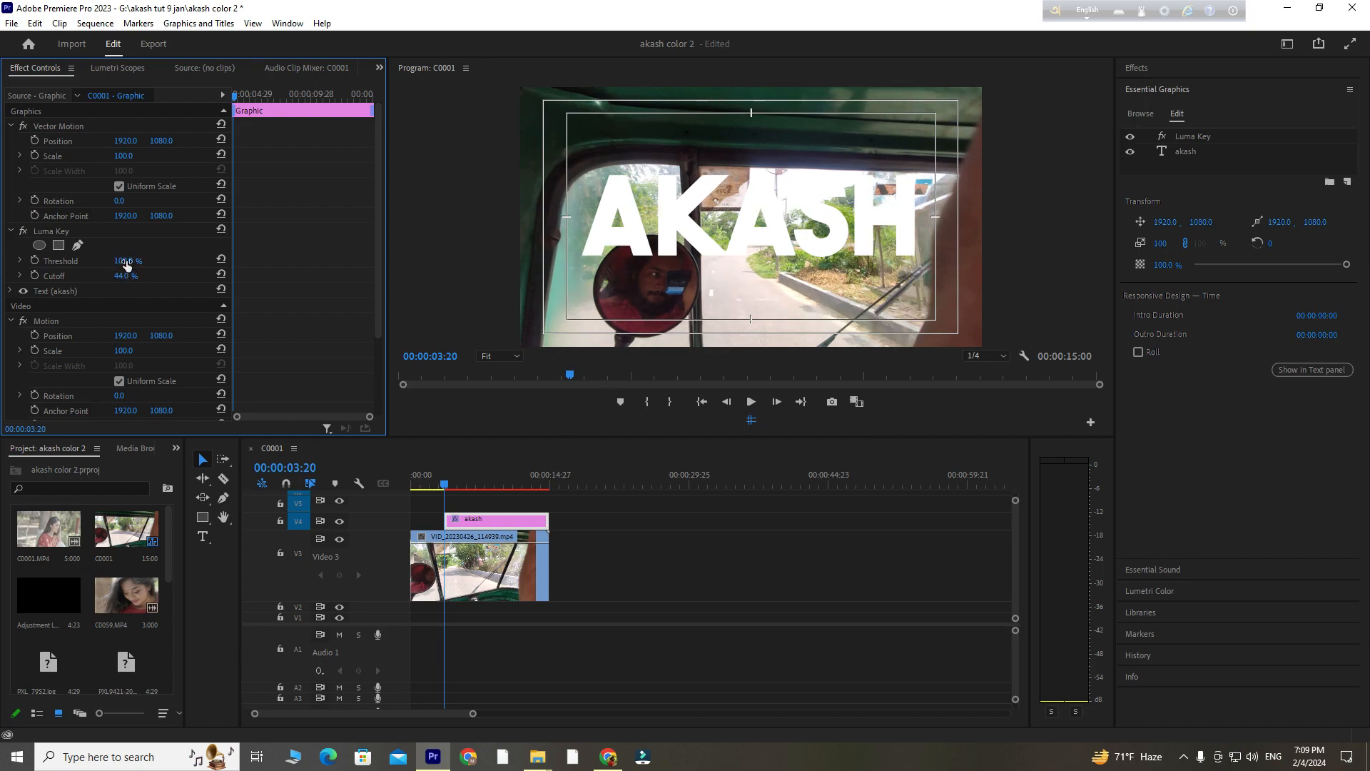
pyautogui.click(19, 230)
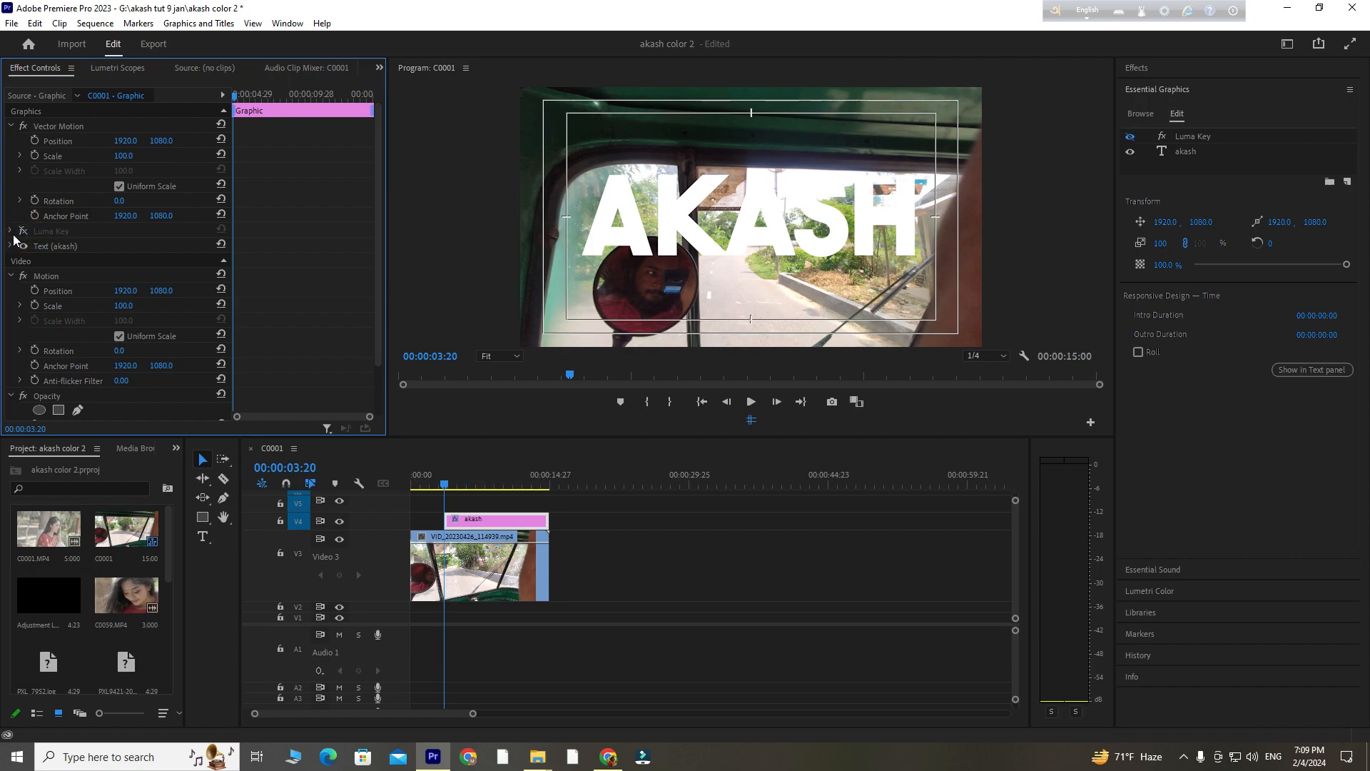
pyautogui.click(10, 232)
pyautogui.click(24, 231)
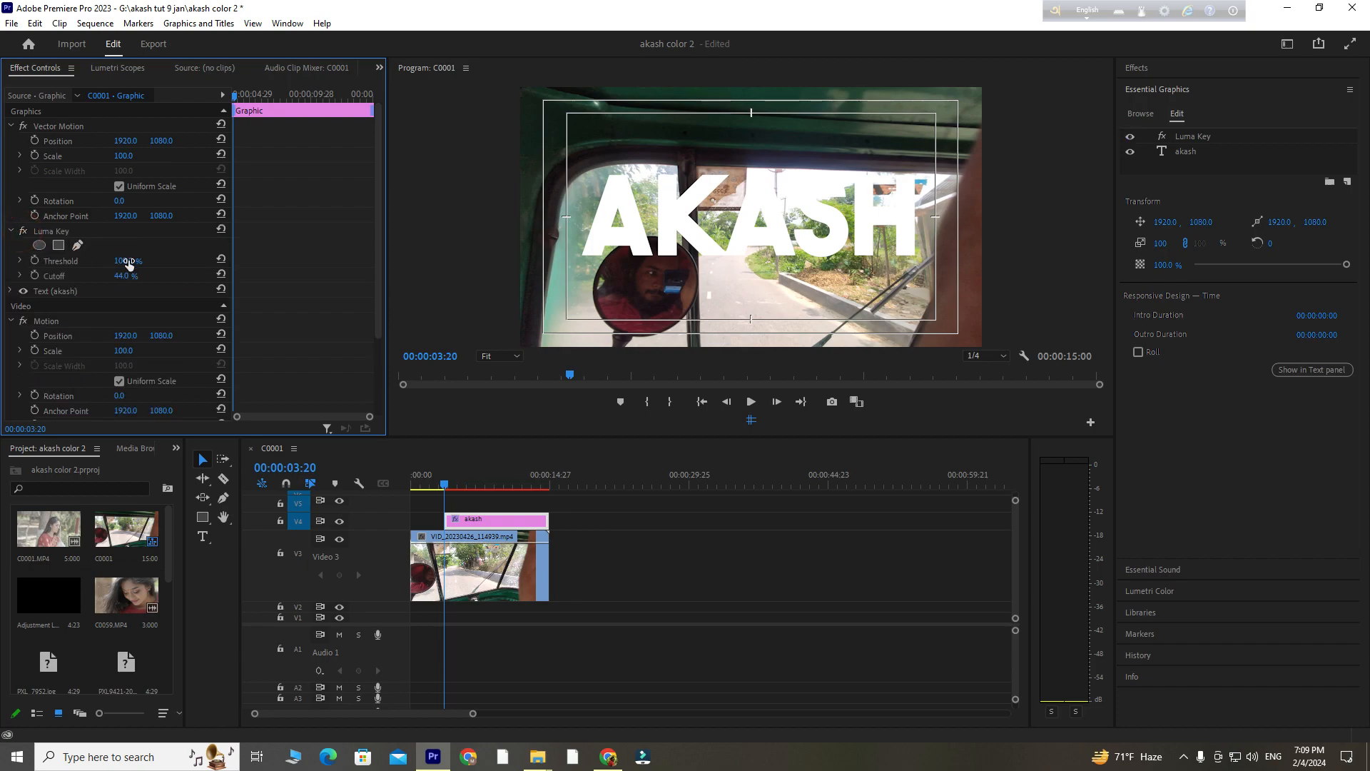
pyautogui.moveTo(127, 261); pyautogui.dragTo(72, 276)
# Try a dark red 8C1818 fill on the name text with Luma Key Threshold at 0% and Cutoff at 99%.
pyautogui.click(1197, 155)
pyautogui.click(1160, 601)
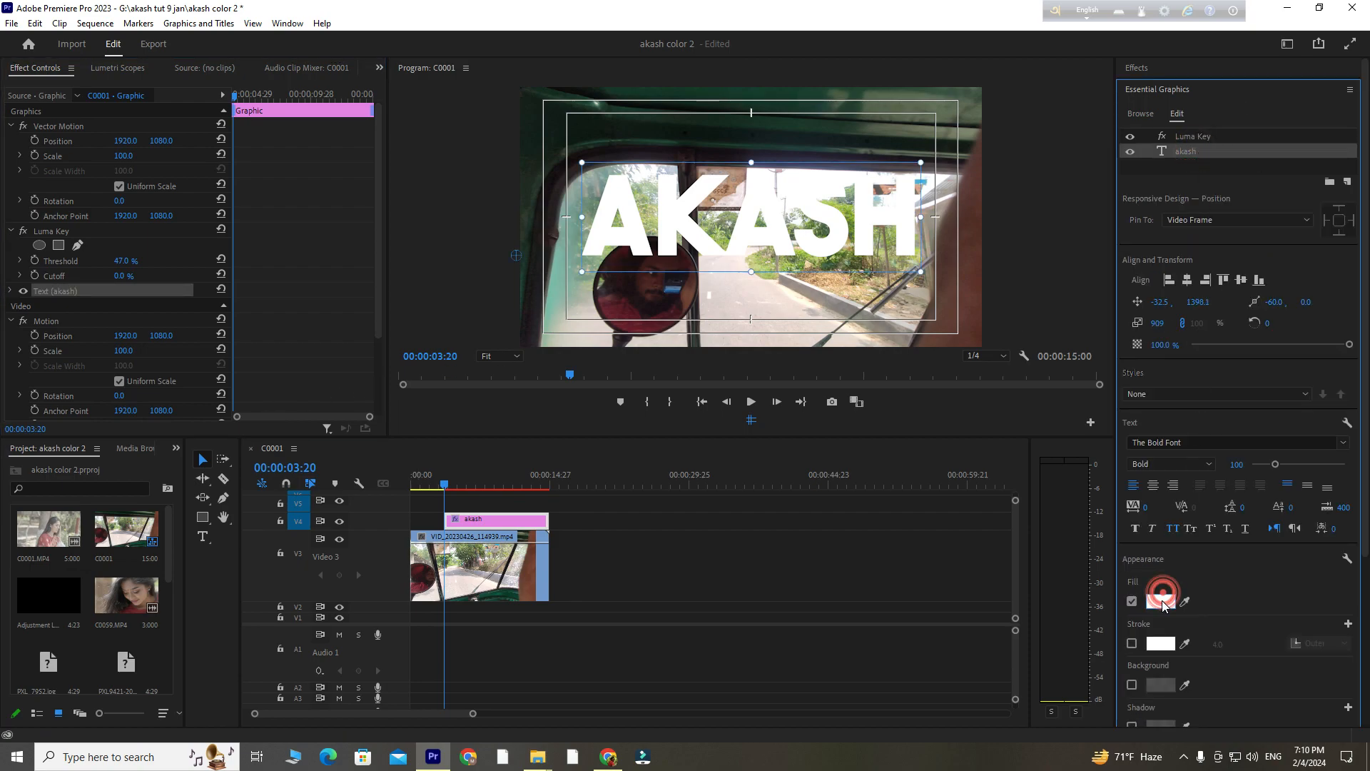
pyautogui.click(669, 400)
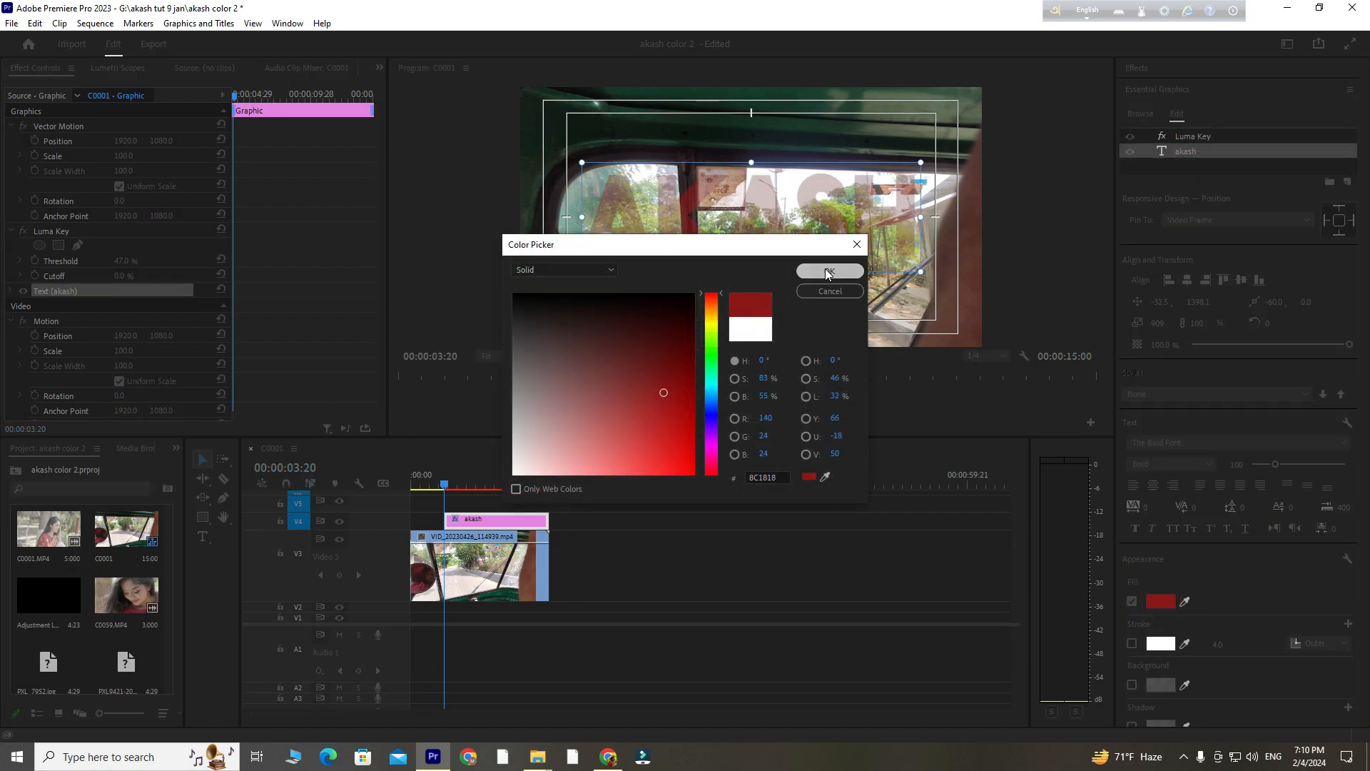
pyautogui.click(829, 270)
pyautogui.scroll(-3, 300, 275)
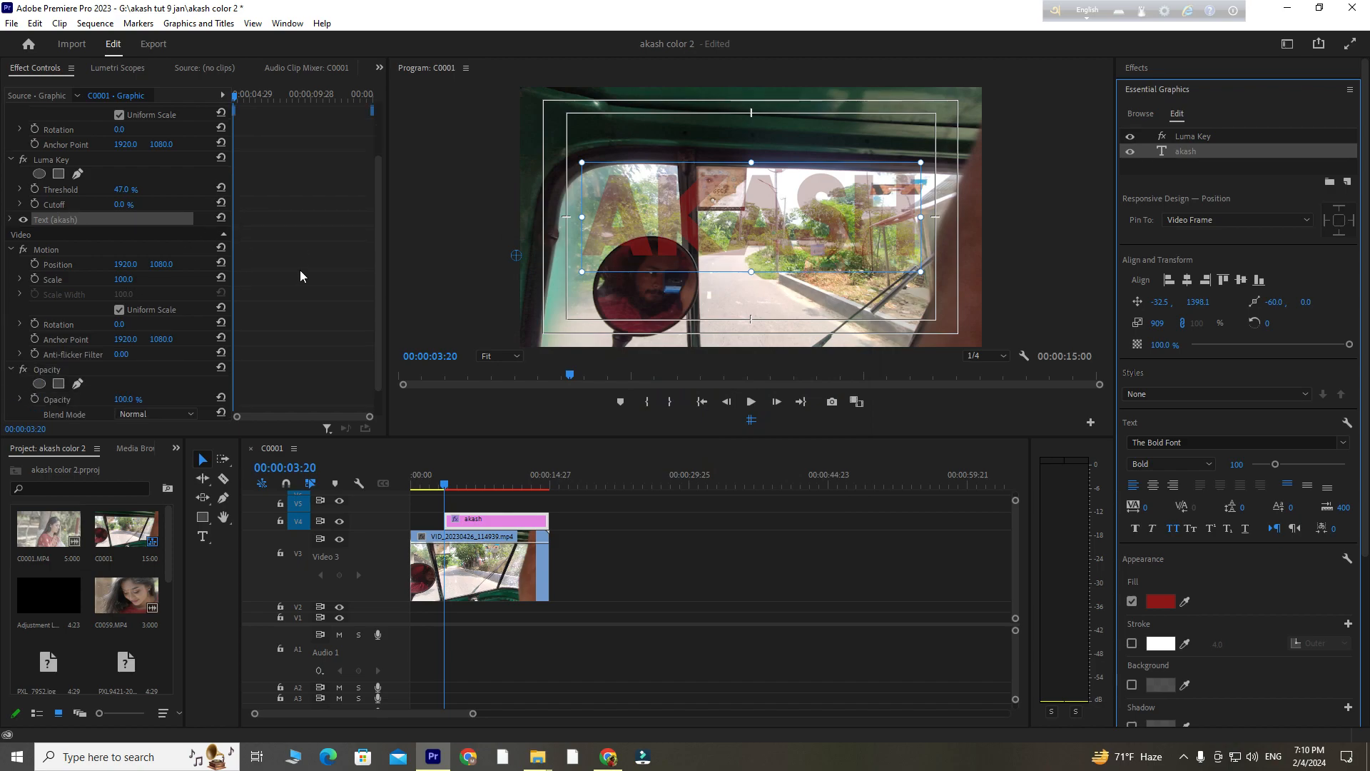
pyautogui.moveTo(127, 207)
pyautogui.mouseDown()
pyautogui.moveTo(191, 207)
pyautogui.moveTo(85, 190)
pyautogui.moveTo(148, 207)
pyautogui.mouseUp()
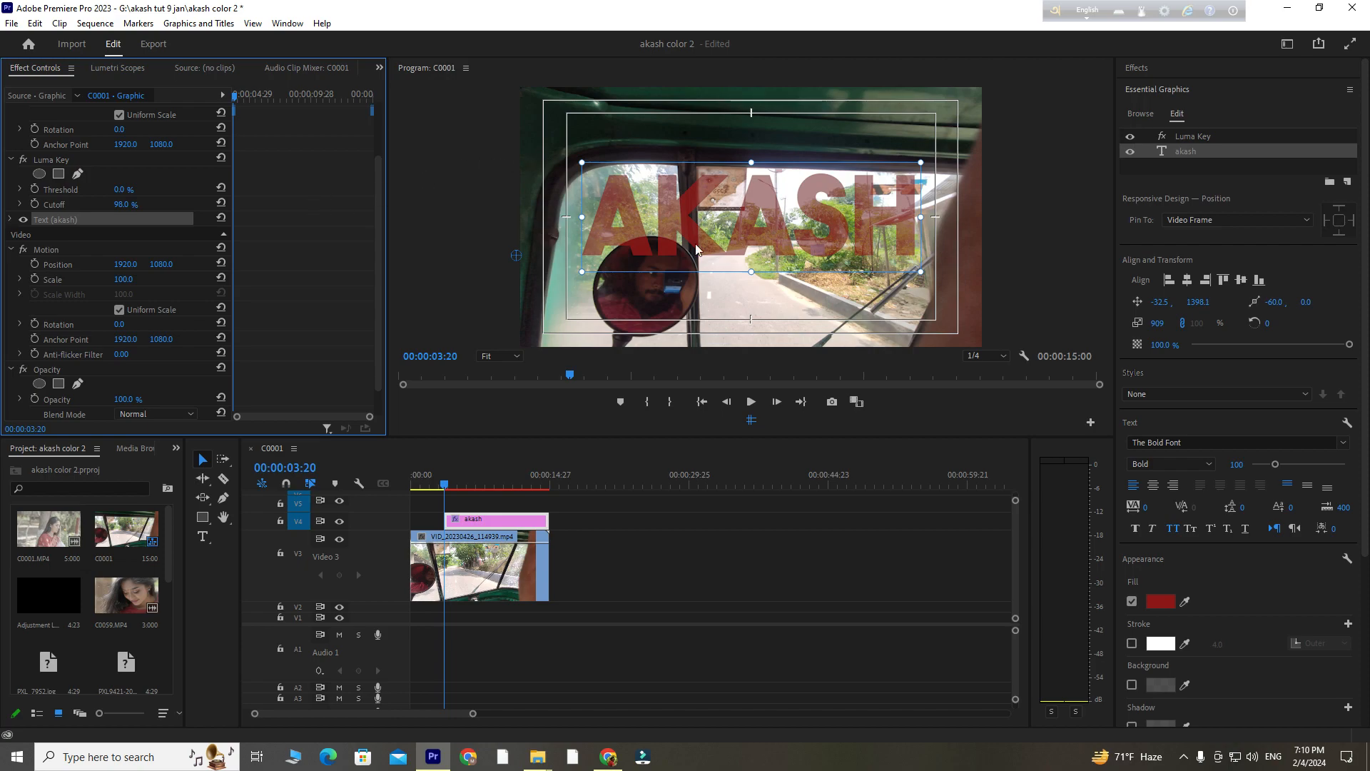
# Change the name text's fill color to purple 5C007E.
pyautogui.click(1160, 601)
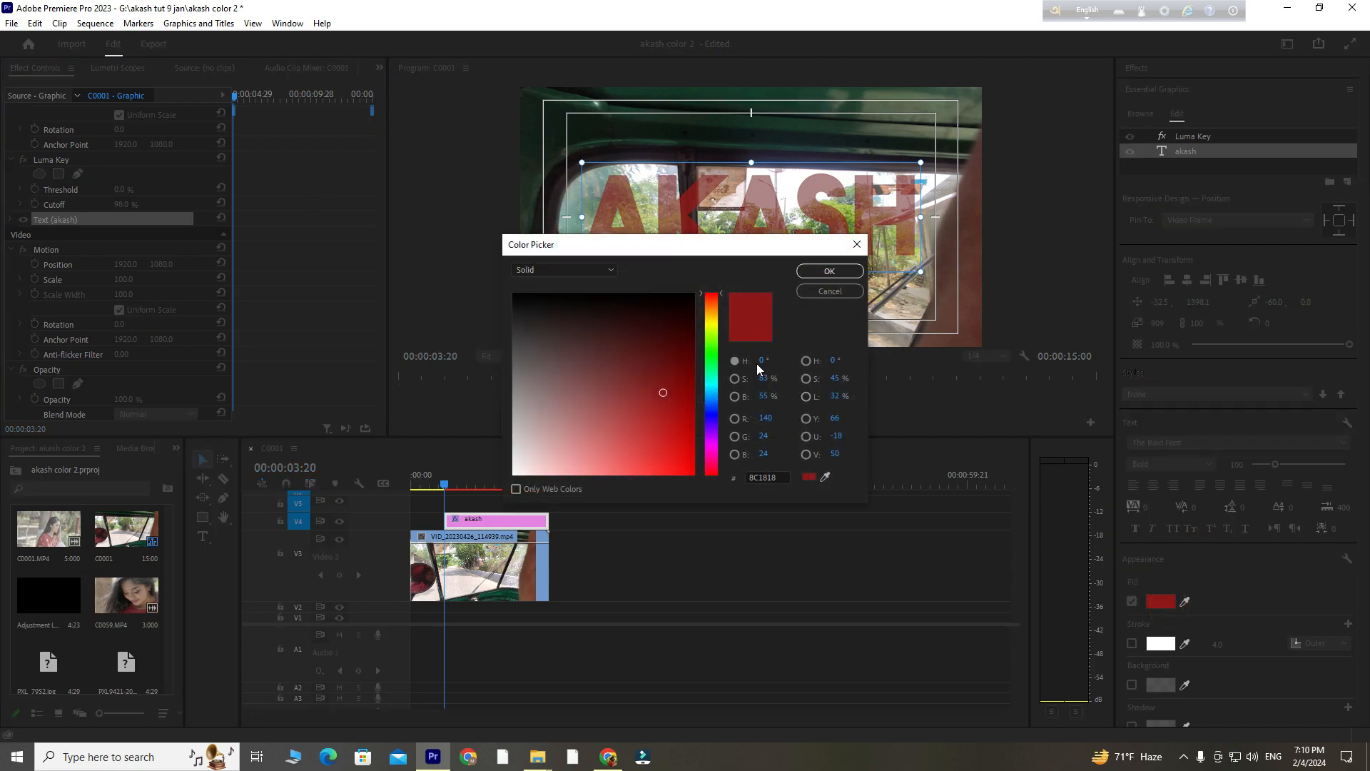
pyautogui.moveTo(712, 335); pyautogui.dragTo(718, 436)
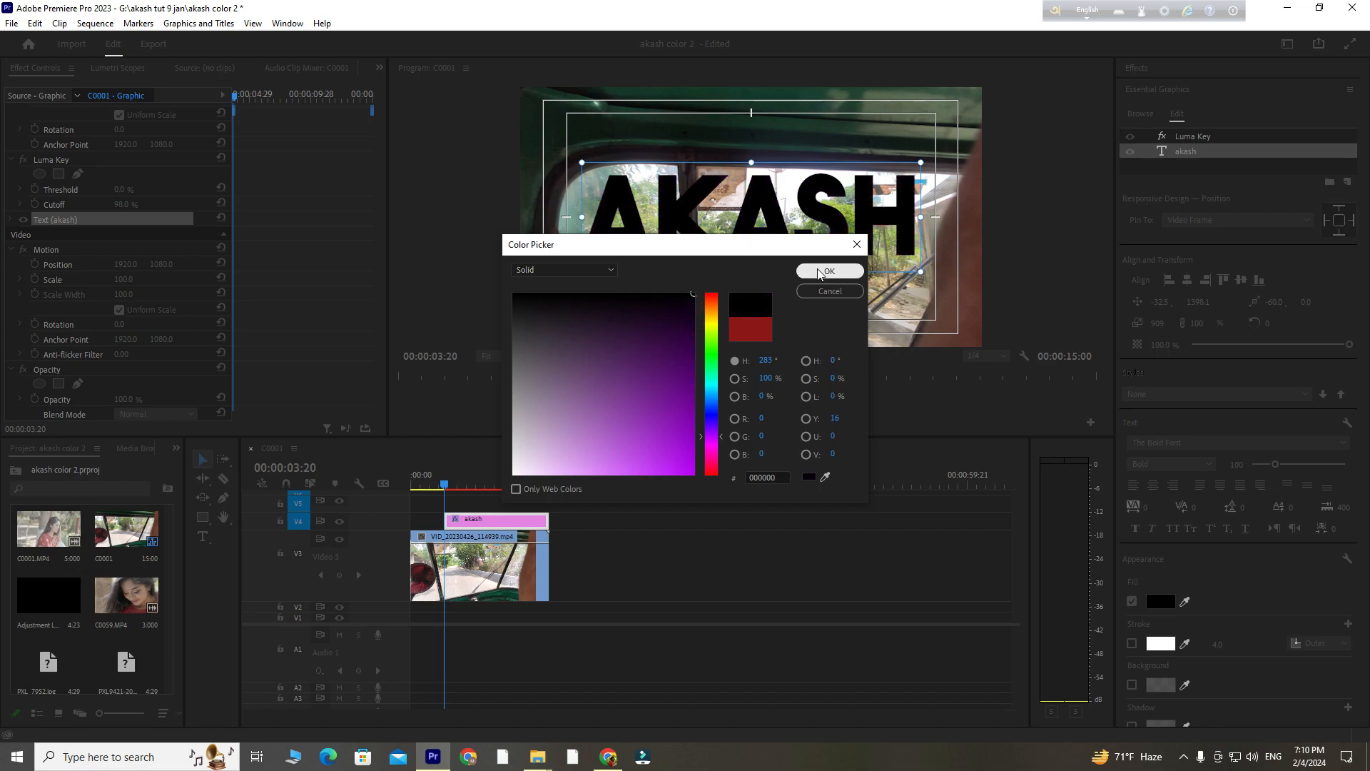
pyautogui.click(656, 322)
pyautogui.click(642, 361)
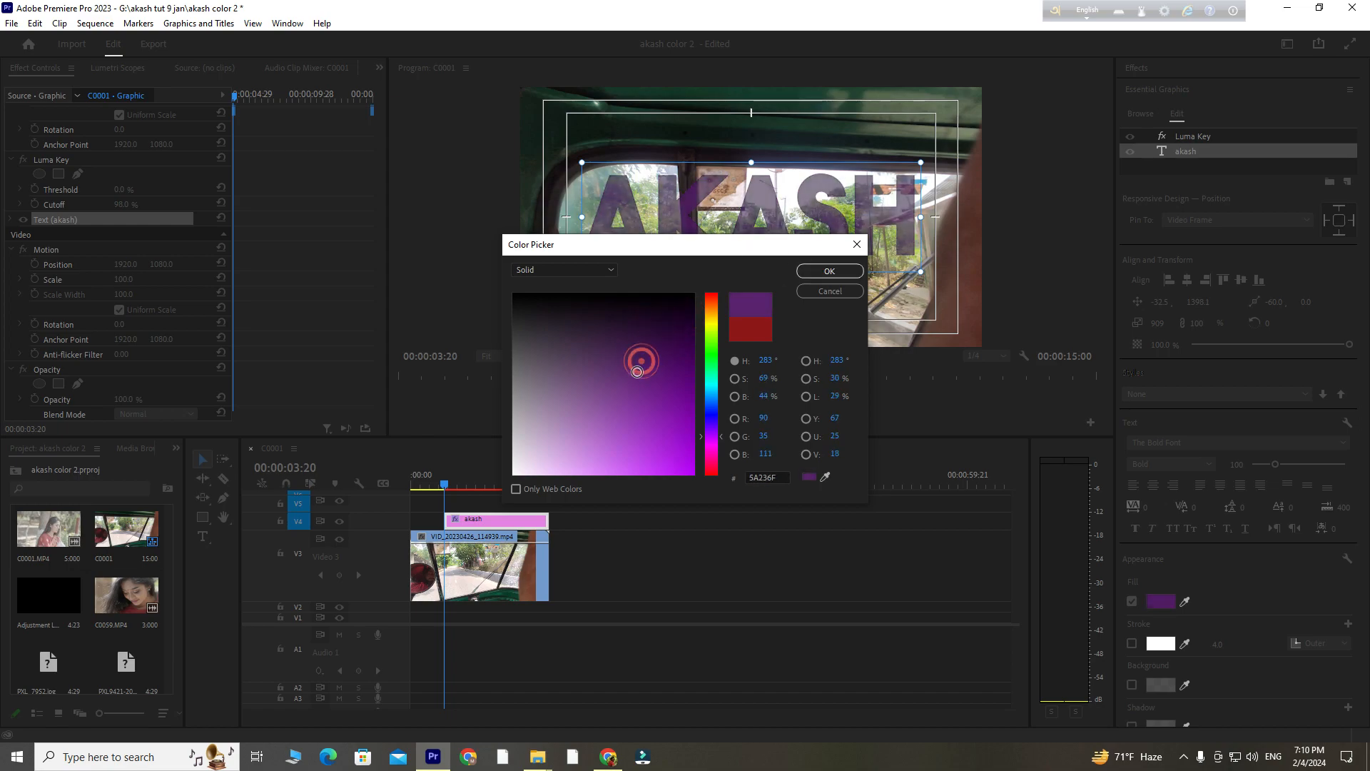
pyautogui.click(642, 331)
pyautogui.moveTo(642, 331)
pyautogui.mouseDown()
pyautogui.moveTo(518, 296)
pyautogui.moveTo(520, 376)
pyautogui.moveTo(480, 376)
pyautogui.moveTo(716, 389)
pyautogui.mouseUp()
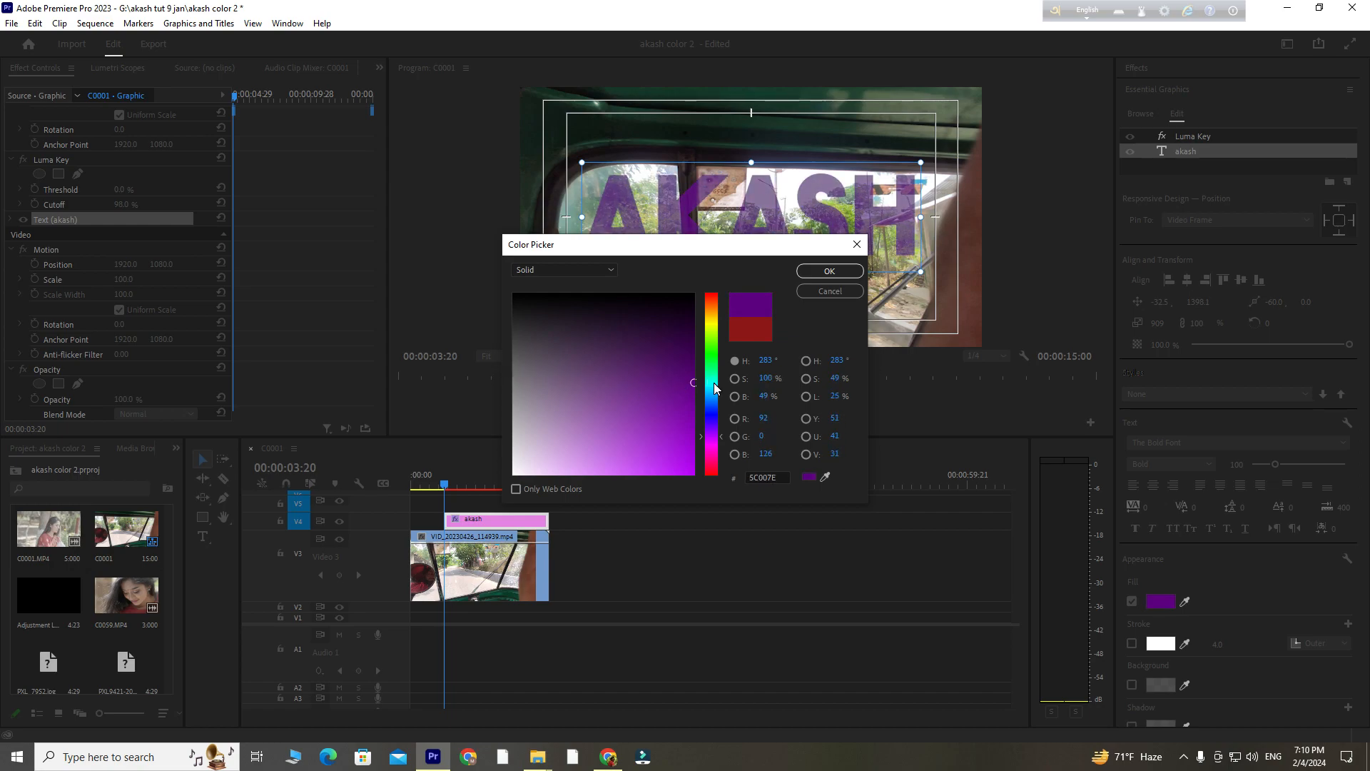
pyautogui.click(830, 271)
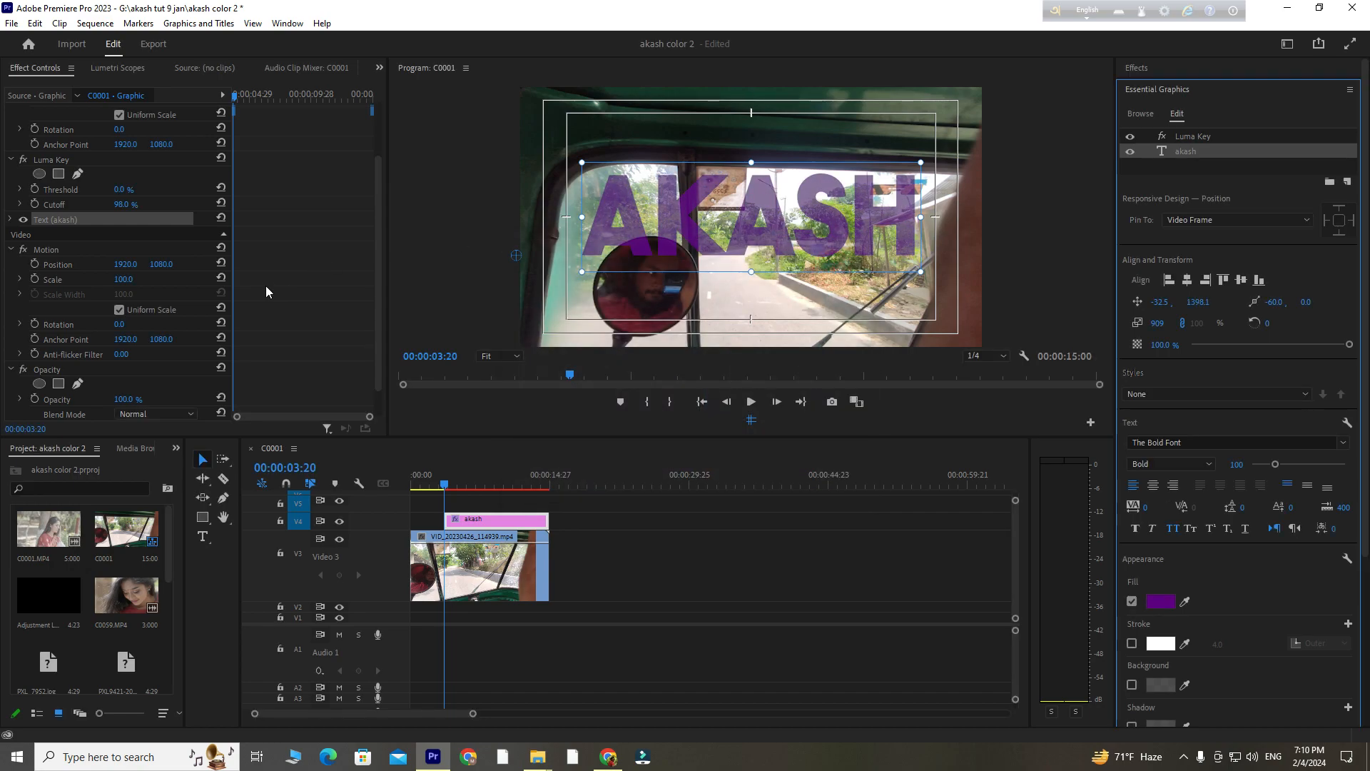
# Set the name title's Luma Key Threshold to 8% and Cutoff to 100%.
pyautogui.scroll(-1, 269, 282)
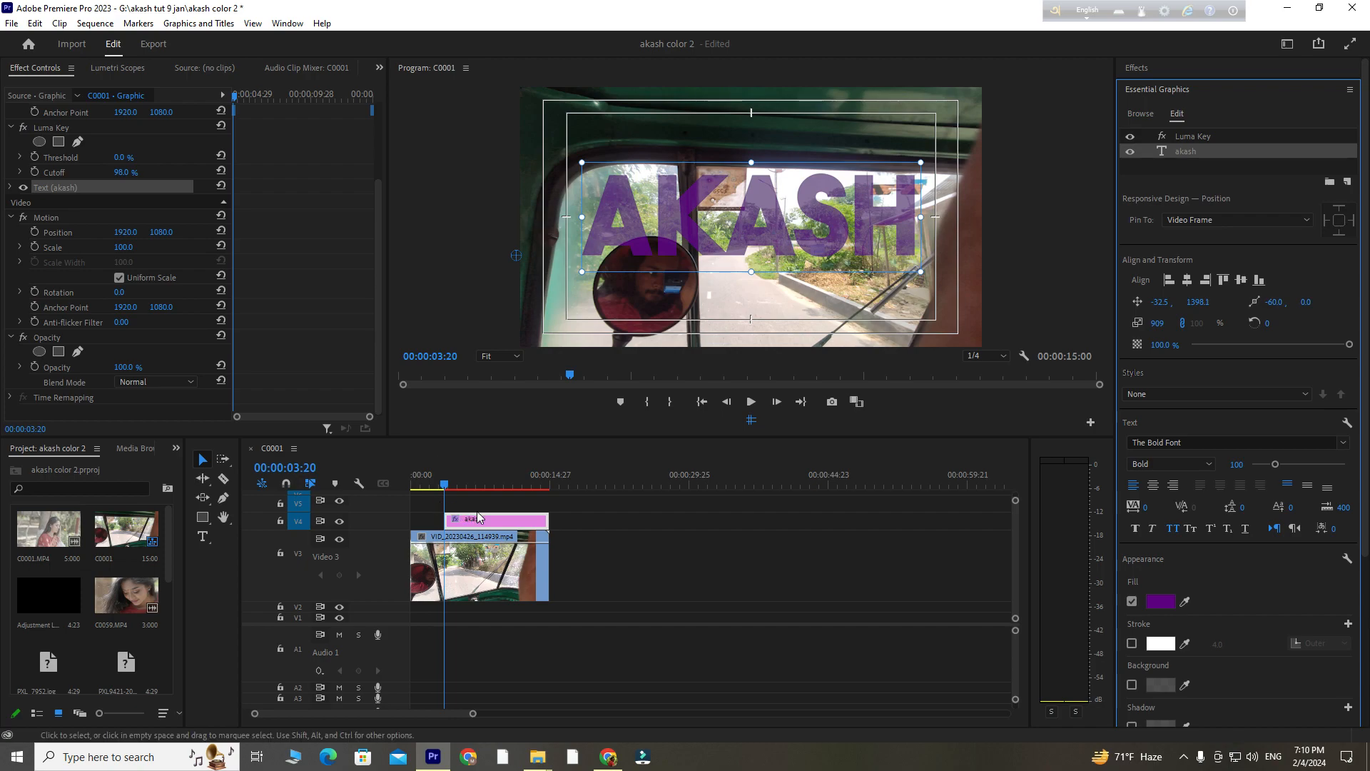
pyautogui.click(502, 502)
pyautogui.click(494, 520)
pyautogui.scroll(-2, 180, 255)
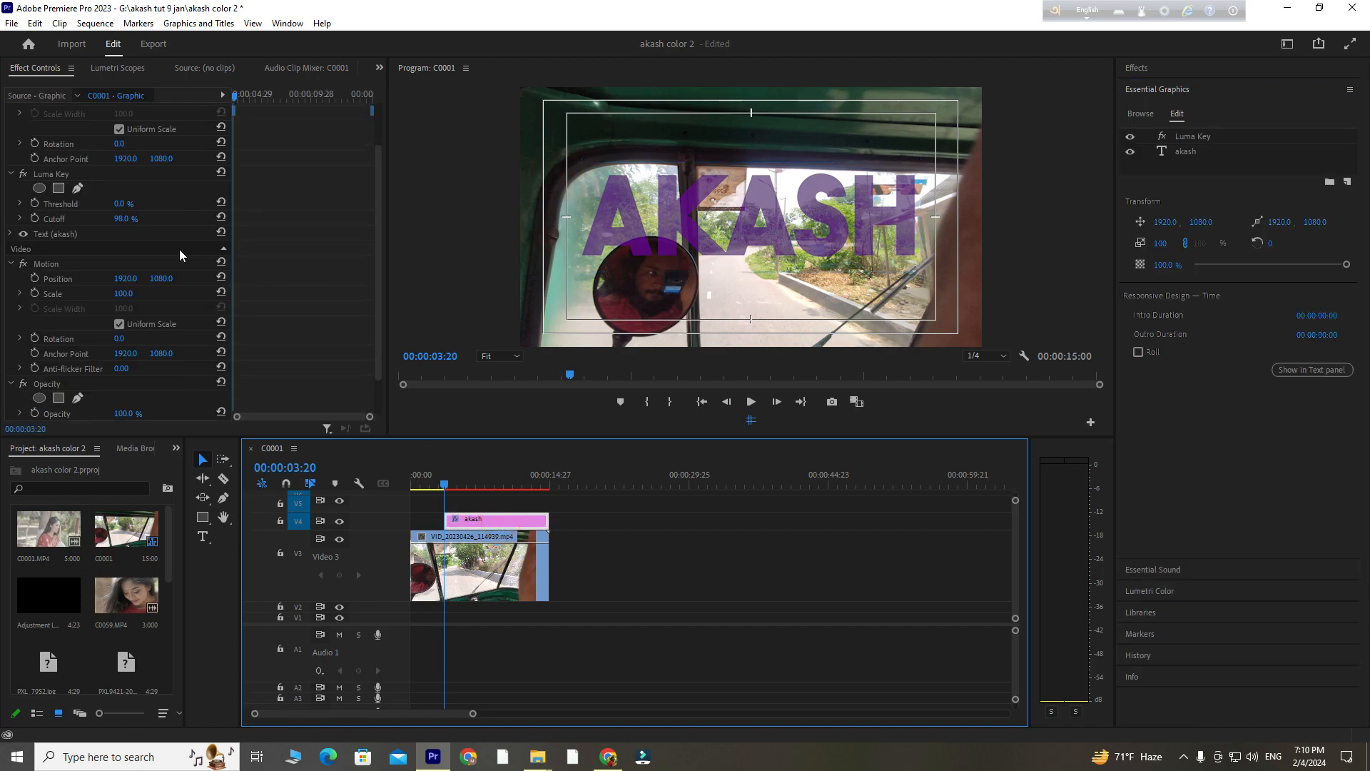
pyautogui.click(55, 230)
pyautogui.moveTo(119, 205); pyautogui.dragTo(51, 217)
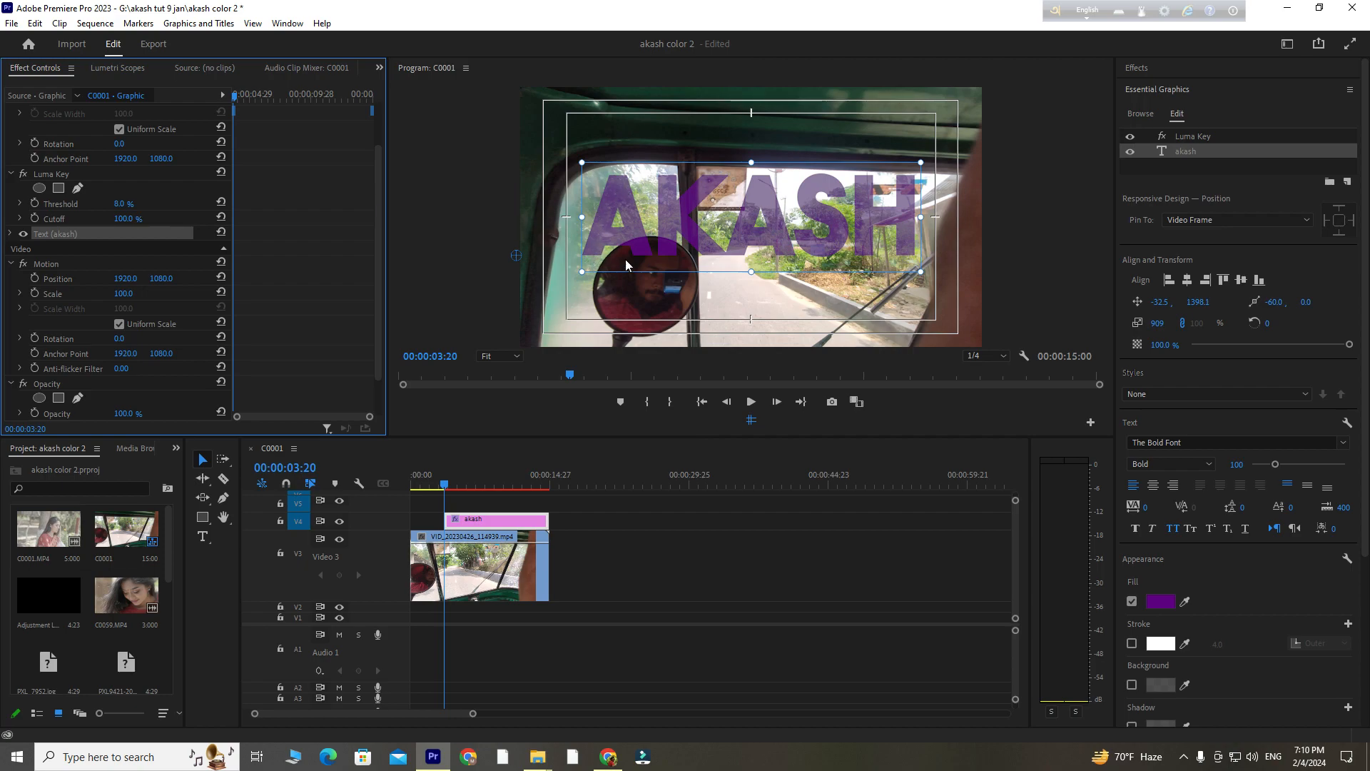
pyautogui.hotkey('ctrl', 's')
pyautogui.moveTo(125, 219); pyautogui.dragTo(210, 229)
pyautogui.click(80, 218)
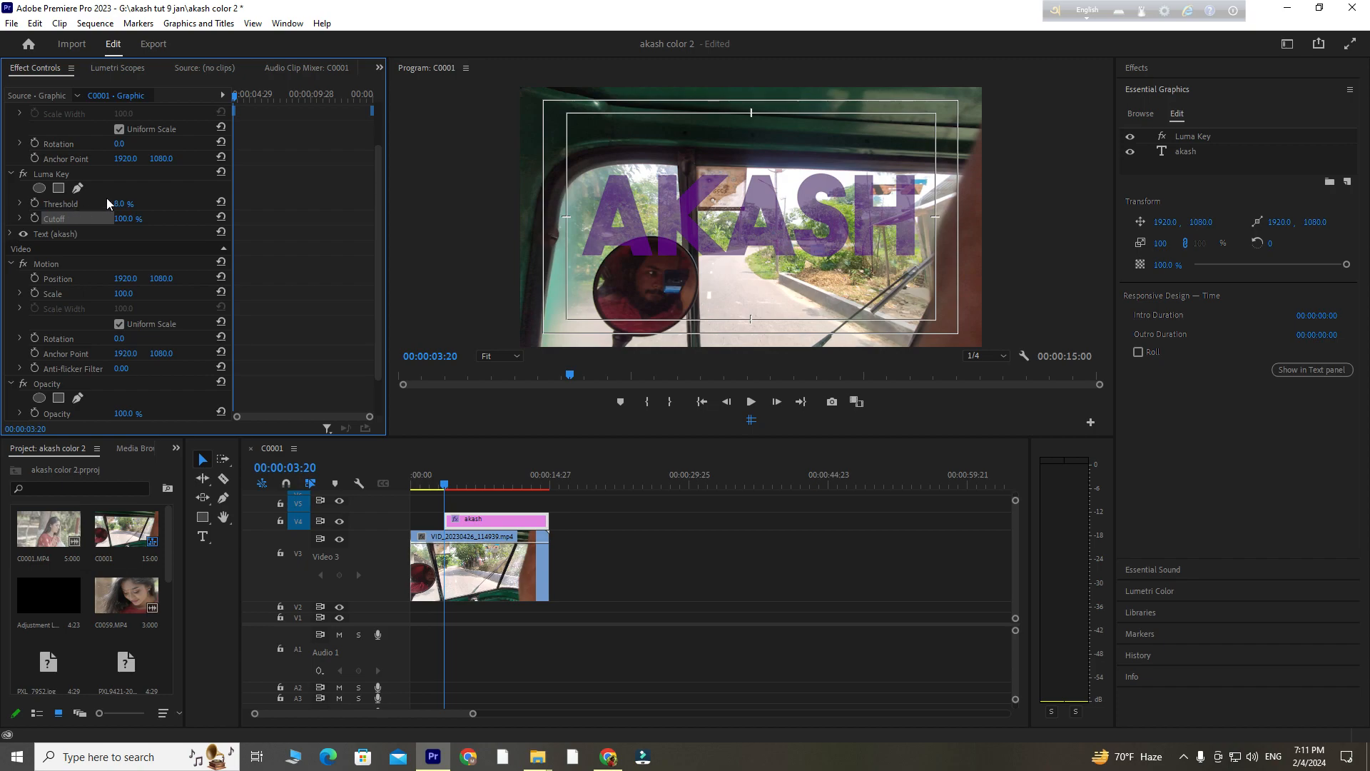
# Try several Luma Key combinations on the name title, ending with Threshold at 35% and Cutoff at 0%.
pyautogui.moveTo(123, 205); pyautogui.dragTo(164, 206)
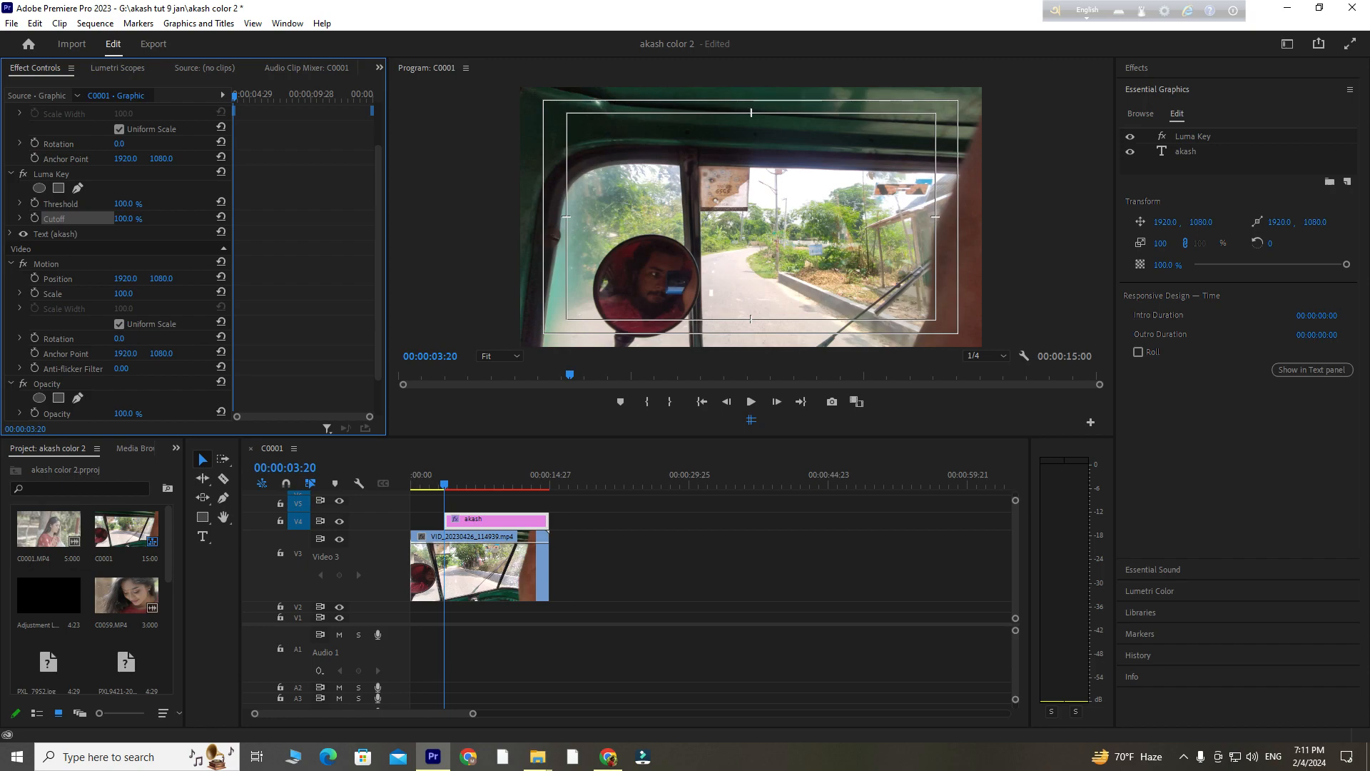
pyautogui.moveTo(125, 205); pyautogui.dragTo(182, 202)
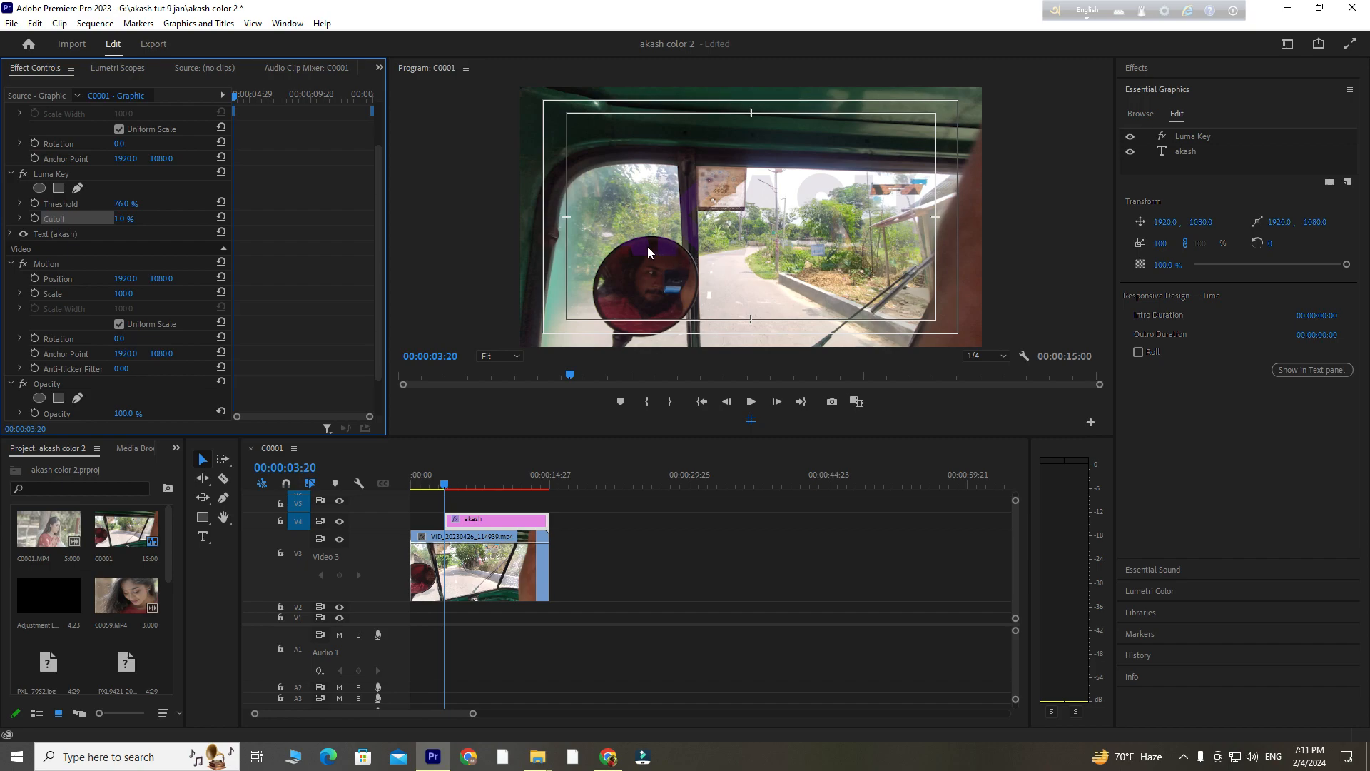
pyautogui.moveTo(125, 203); pyautogui.dragTo(189, 218)
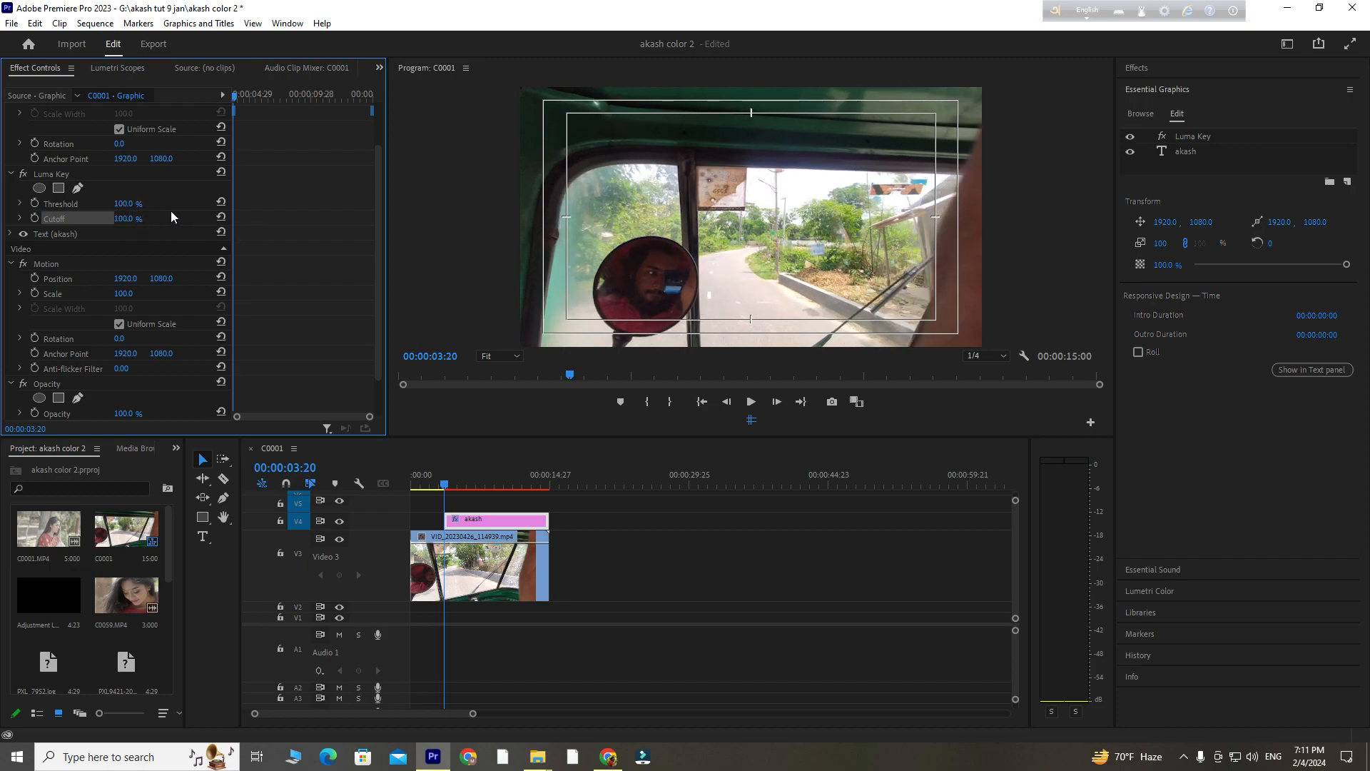
pyautogui.moveTo(125, 204)
pyautogui.mouseDown()
pyautogui.moveTo(71, 218)
pyautogui.moveTo(140, 204)
pyautogui.mouseUp()
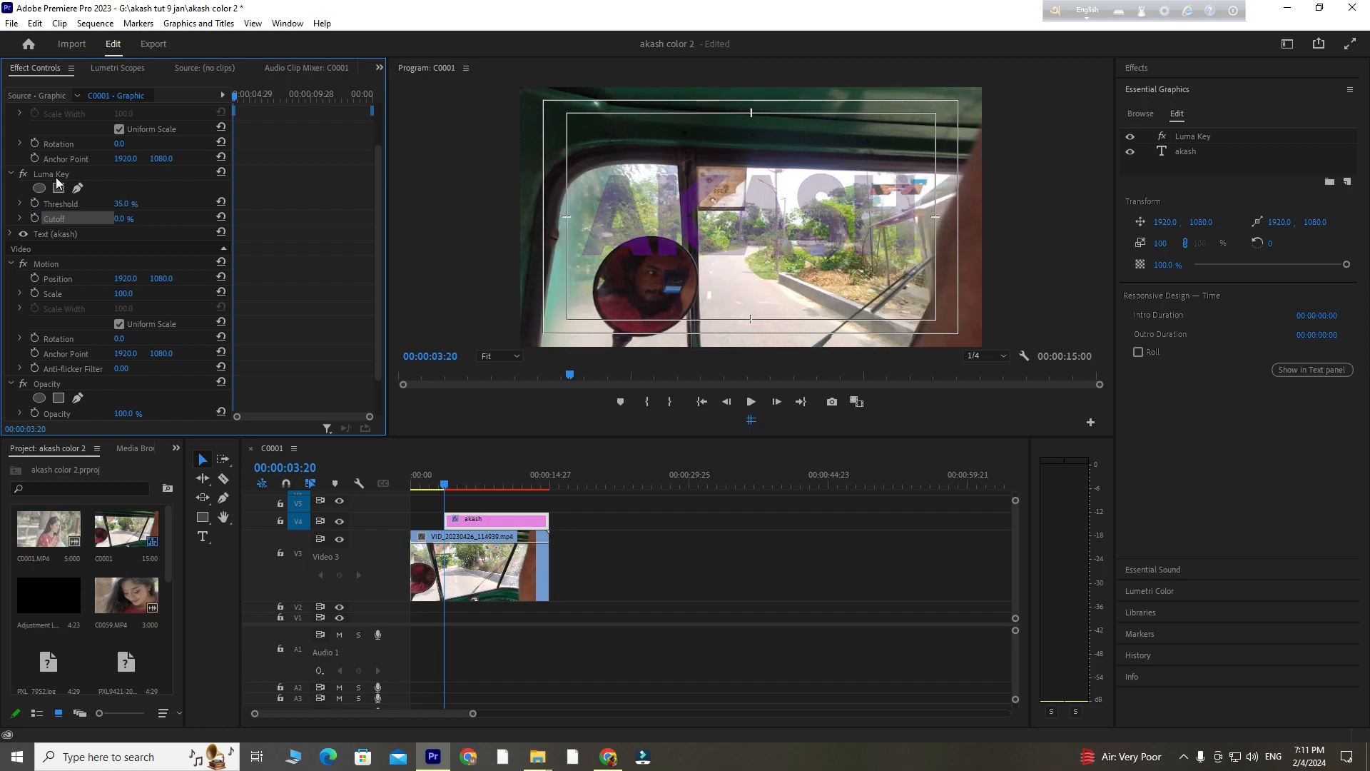
# Move the name text lower over the mirror and road, and rotate it to about -17° so it slants upward.
pyautogui.moveTo(612, 221); pyautogui.dragTo(732, 221)
pyautogui.moveTo(887, 237); pyautogui.dragTo(850, 291)
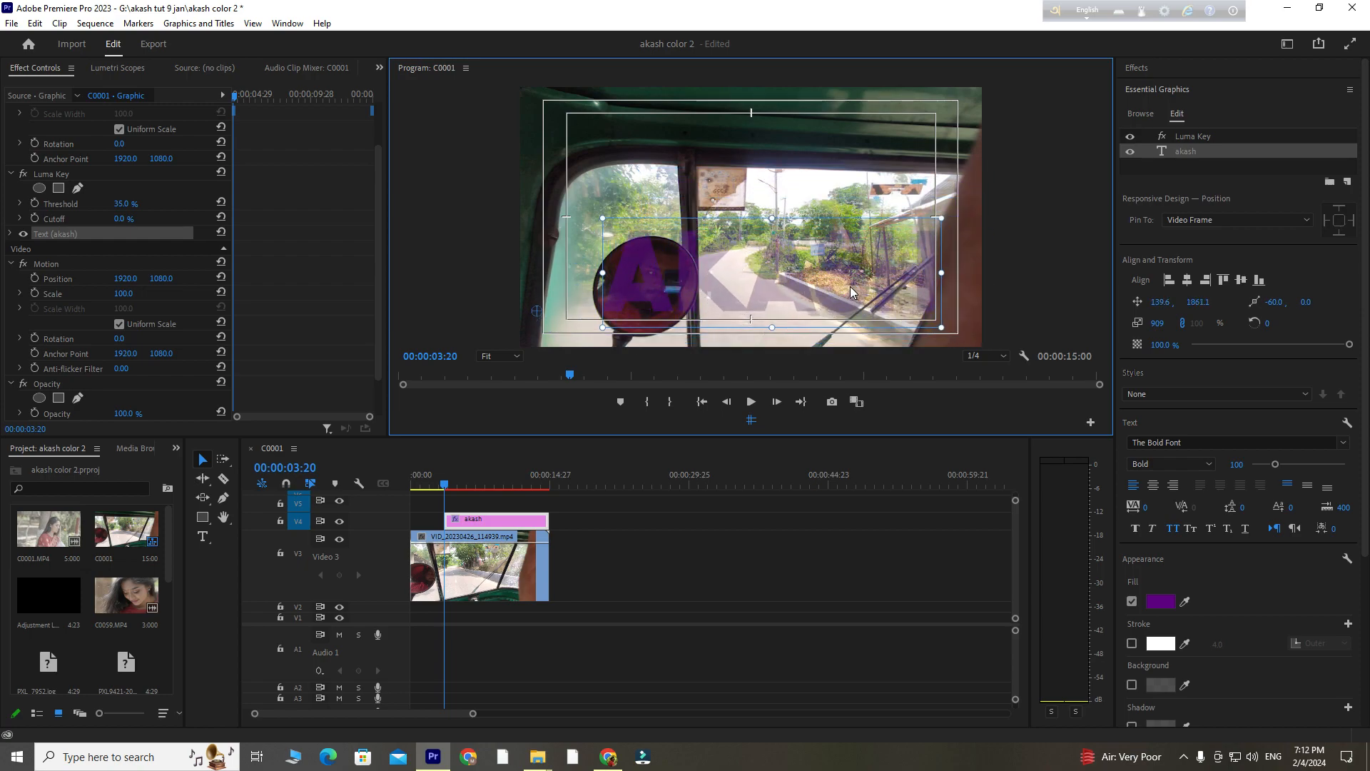
pyautogui.moveTo(951, 217); pyautogui.dragTo(870, 111)
pyautogui.moveTo(621, 261); pyautogui.dragTo(649, 290)
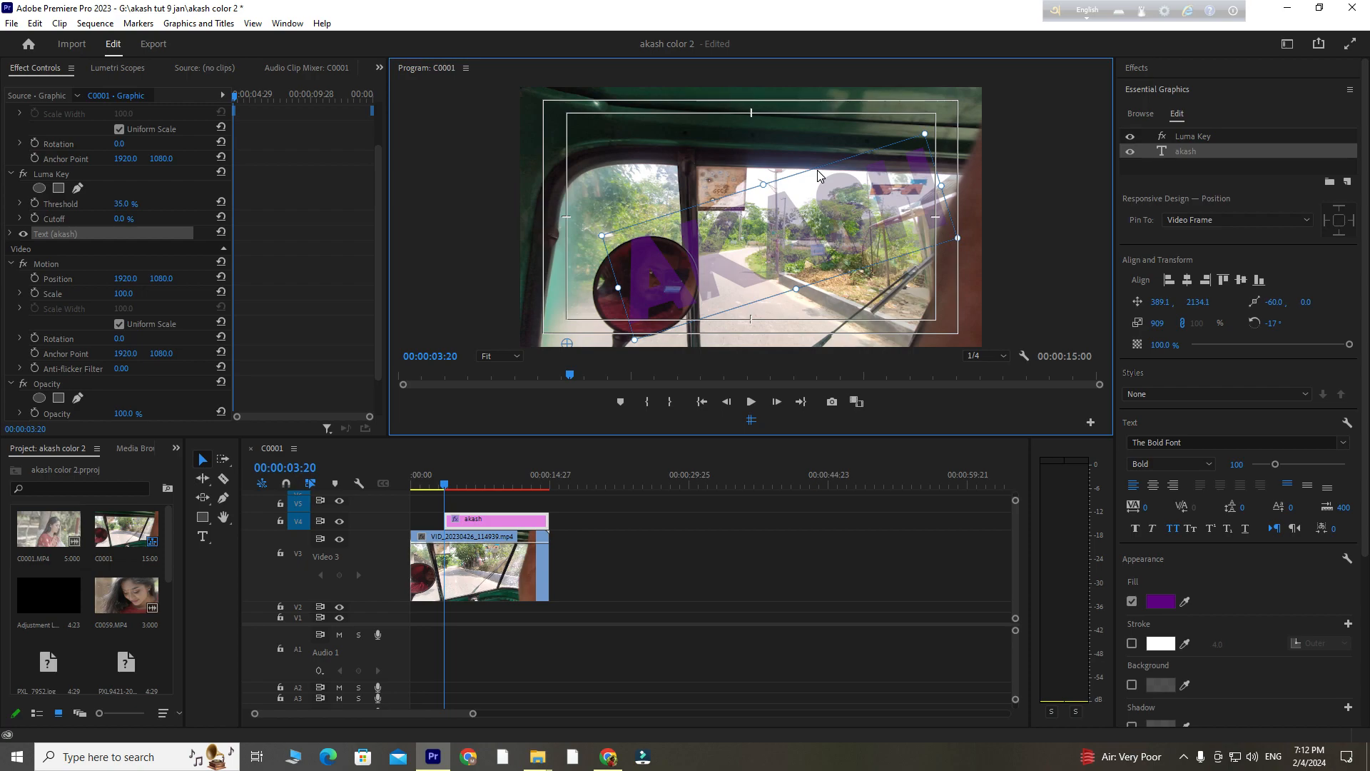
# Keyframe the name title's Luma Key at 00:00:03:20 with Threshold 86% and Cutoff 100%, and move the playhead to 00:00:05:23.
pyautogui.moveTo(128, 204)
pyautogui.mouseDown()
pyautogui.moveTo(101, 204)
pyautogui.moveTo(142, 204)
pyautogui.moveTo(122, 214)
pyautogui.moveTo(143, 218)
pyautogui.moveTo(121, 204)
pyautogui.moveTo(164, 204)
pyautogui.moveTo(113, 204)
pyautogui.mouseUp()
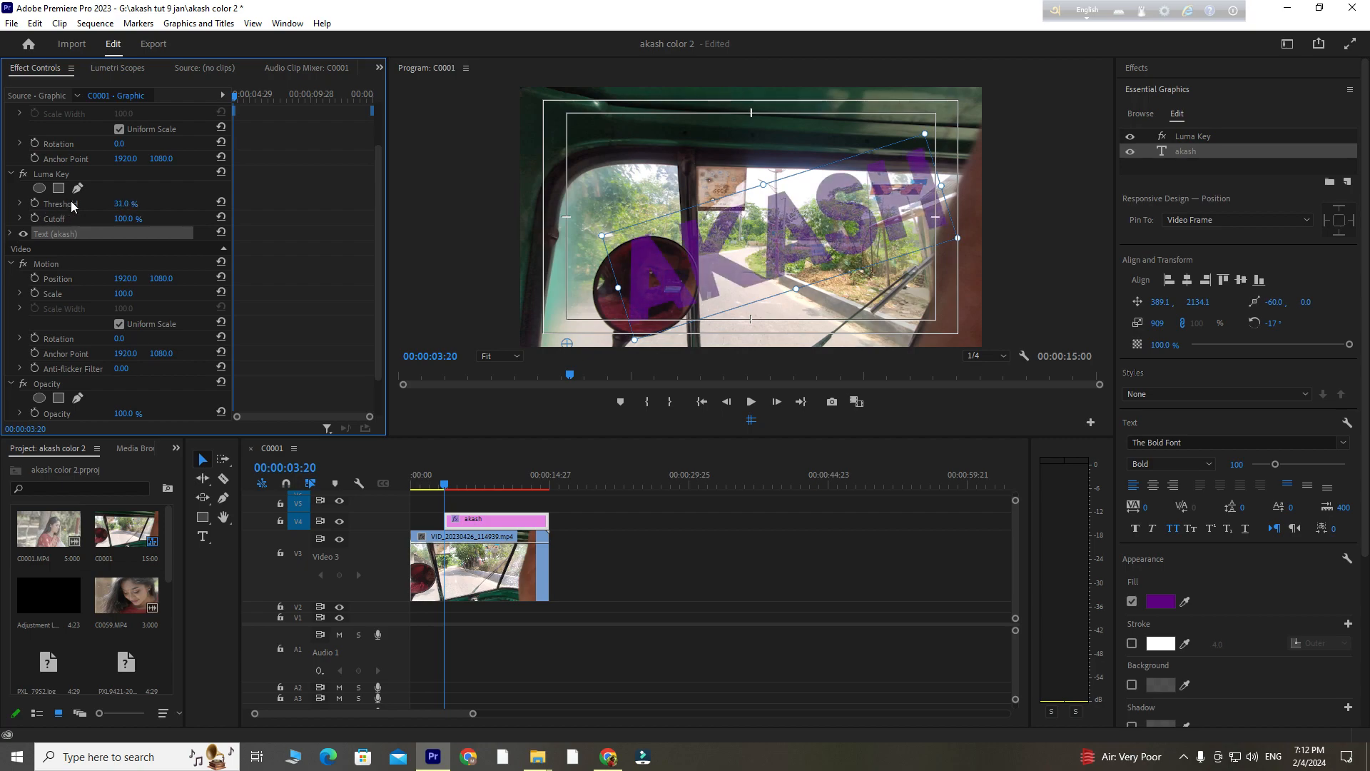
pyautogui.moveTo(123, 205); pyautogui.dragTo(164, 205)
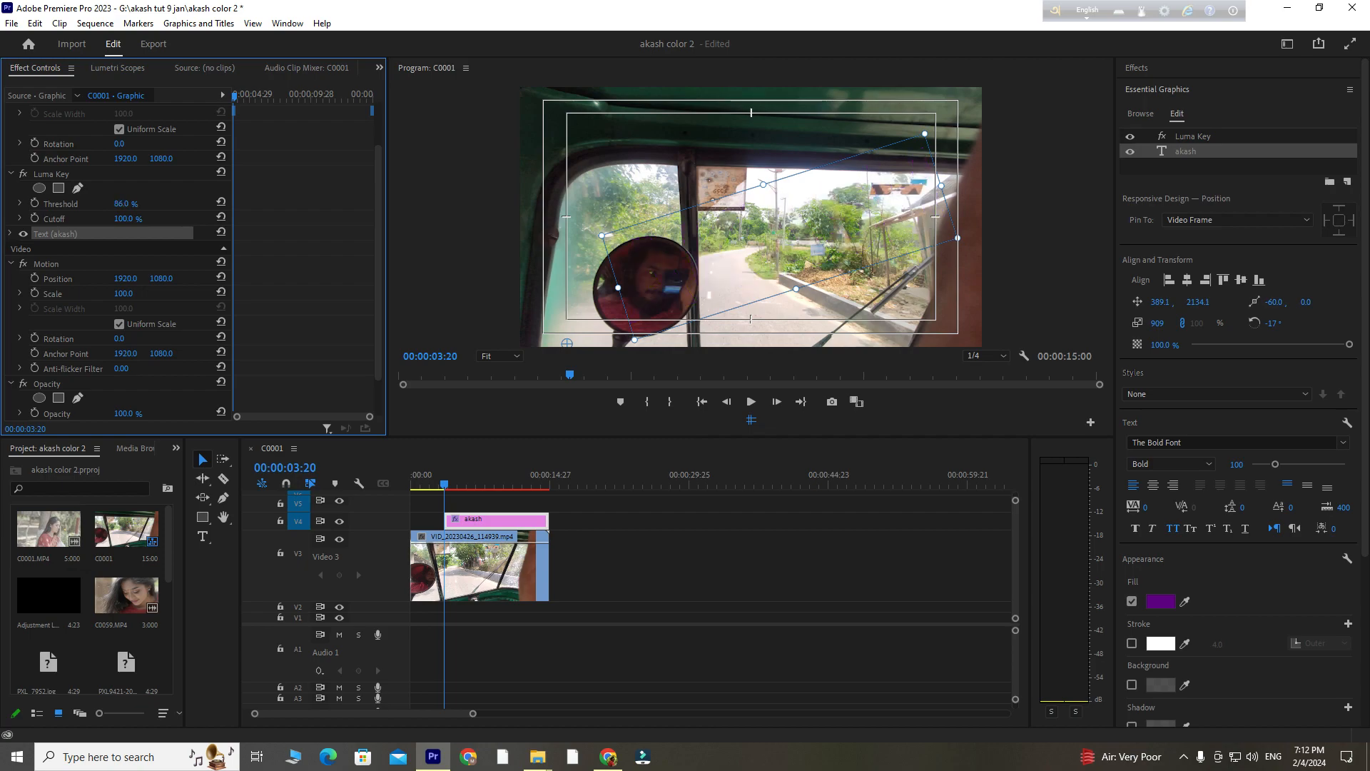
pyautogui.click(34, 219)
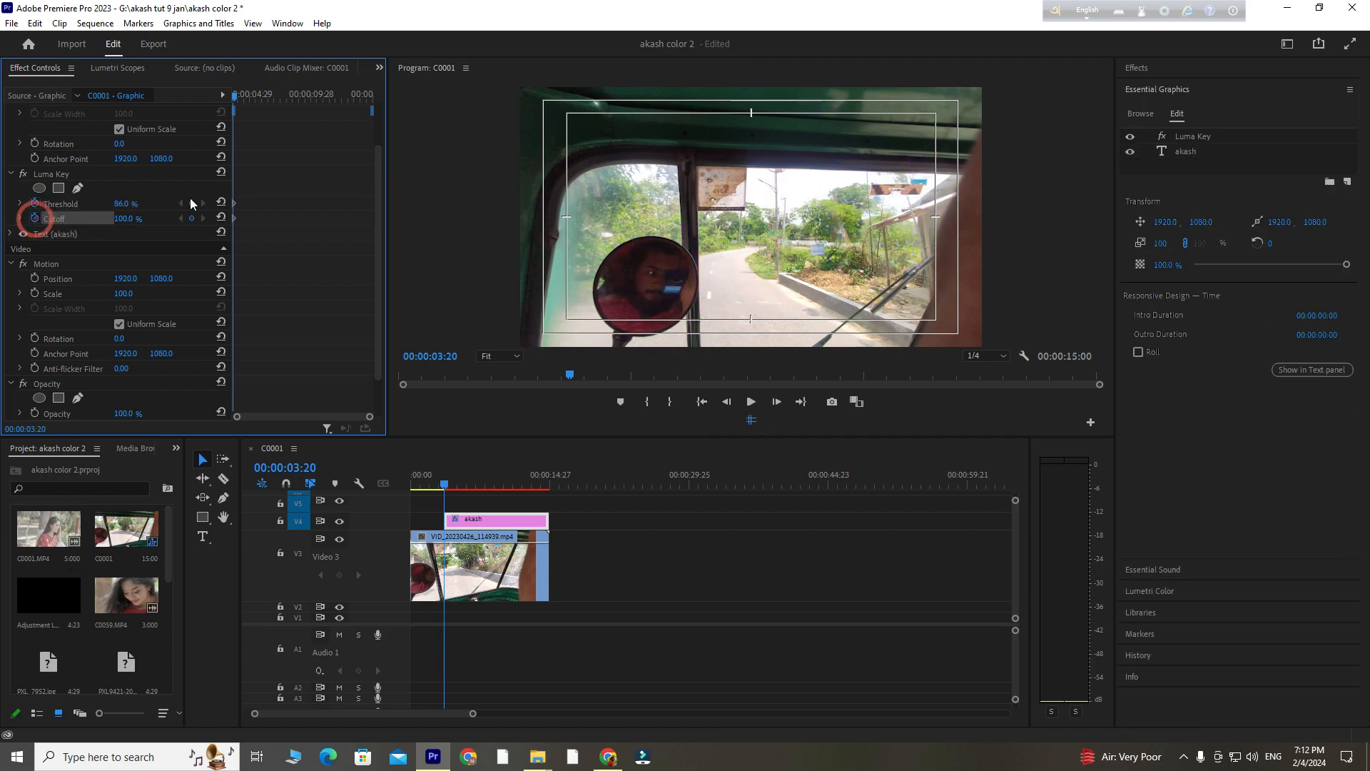
pyautogui.moveTo(241, 99); pyautogui.dragTo(262, 107)
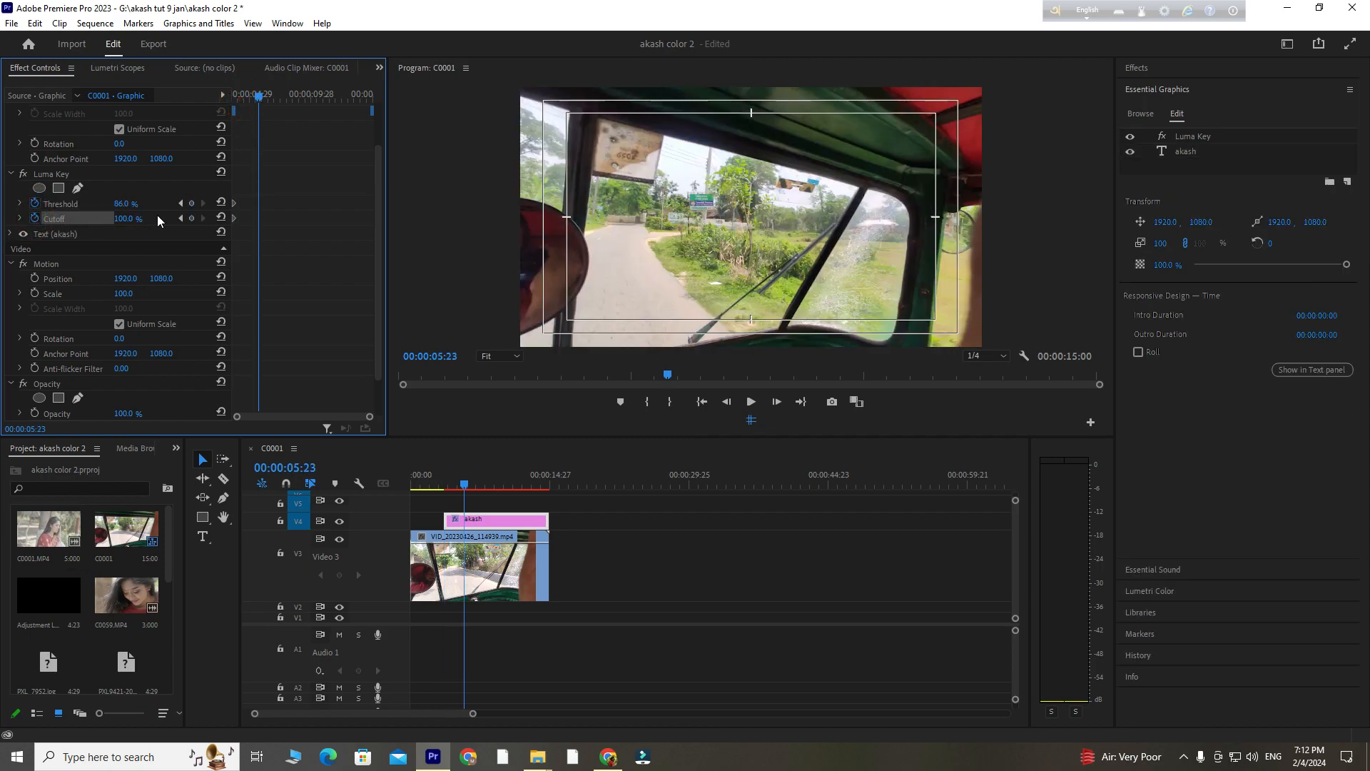
# Keyframe the name title's Luma Key at 00:00:05:23 with Threshold 33% and Cutoff 86%, and play back the reveal.
pyautogui.moveTo(125, 203)
pyautogui.mouseDown()
pyautogui.moveTo(87, 203)
pyautogui.moveTo(119, 218)
pyautogui.mouseUp()
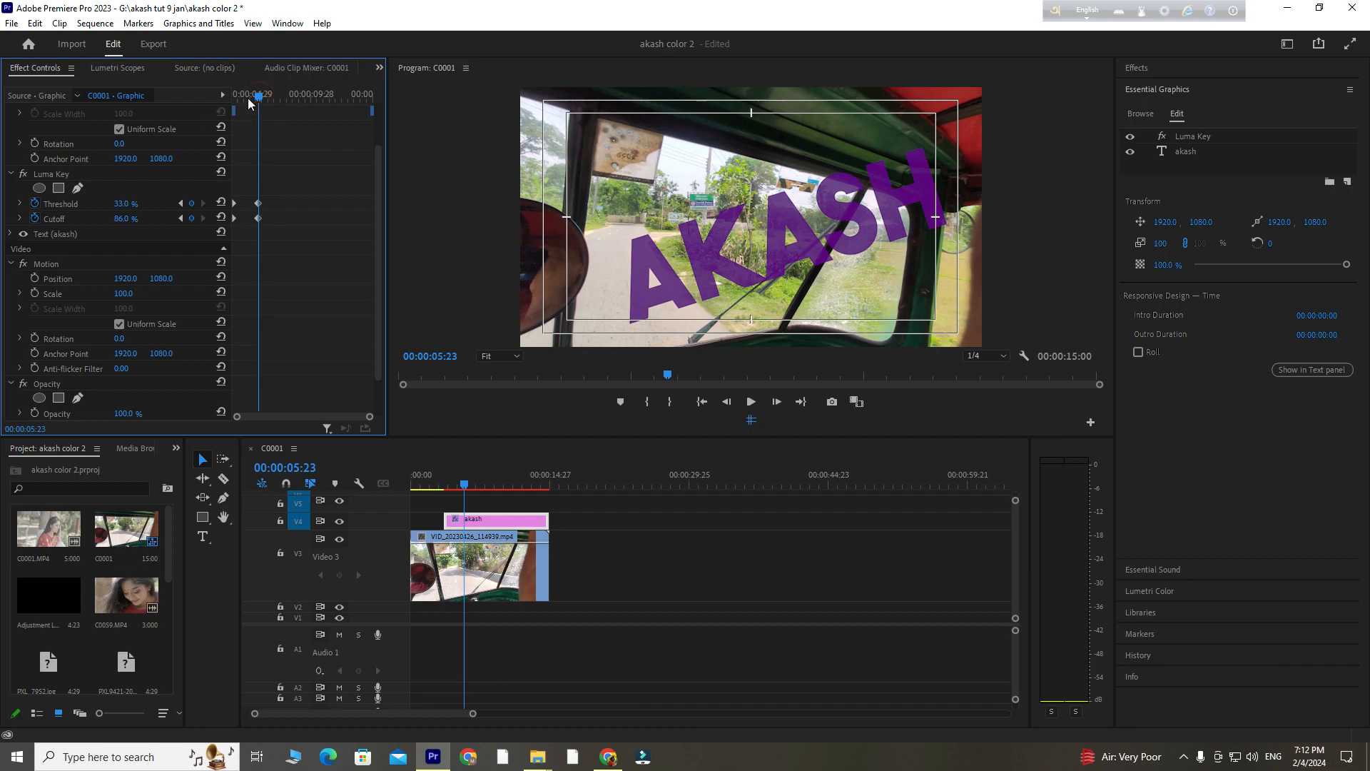
pyautogui.moveTo(250, 98); pyautogui.dragTo(236, 98)
pyautogui.press('space')
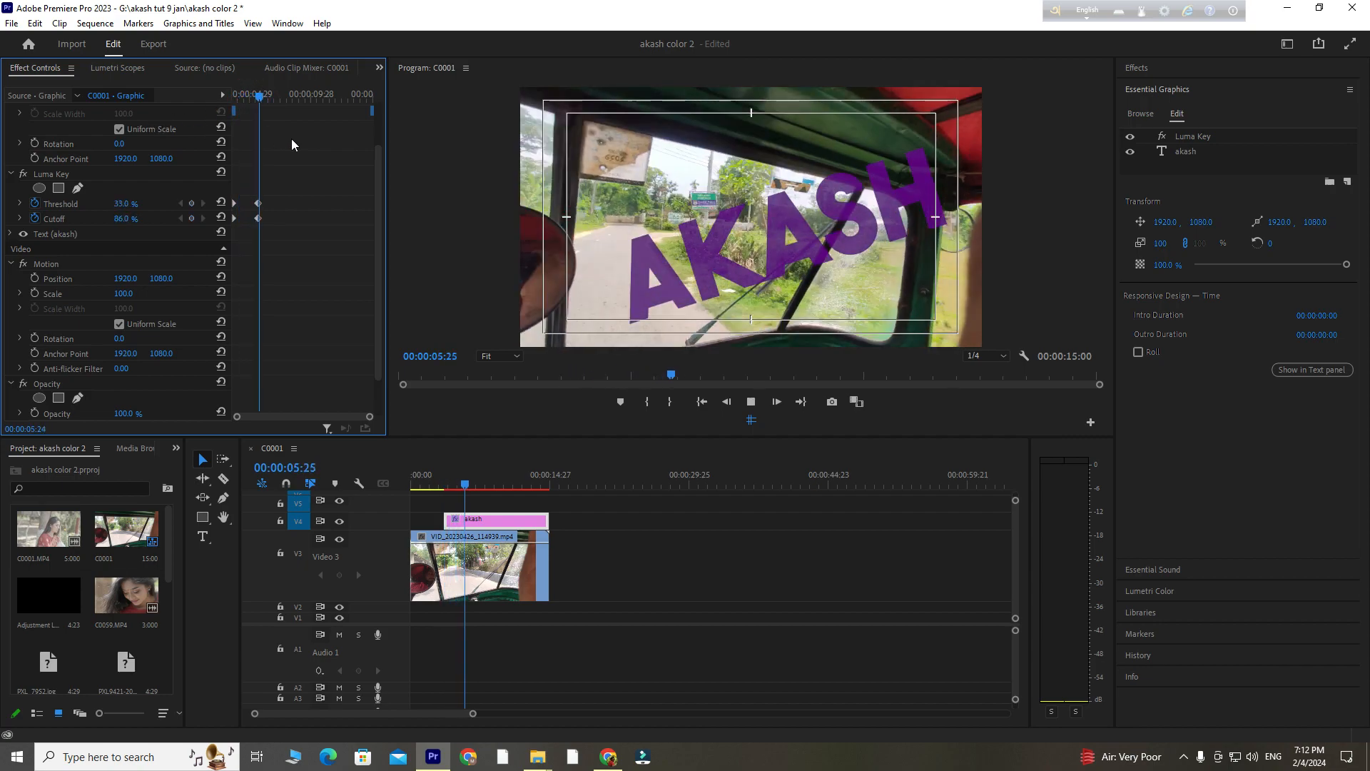
pyautogui.press('space')
# Remove the Luma Key effect from the name title and select its text layer in the frame.
pyautogui.click(512, 526)
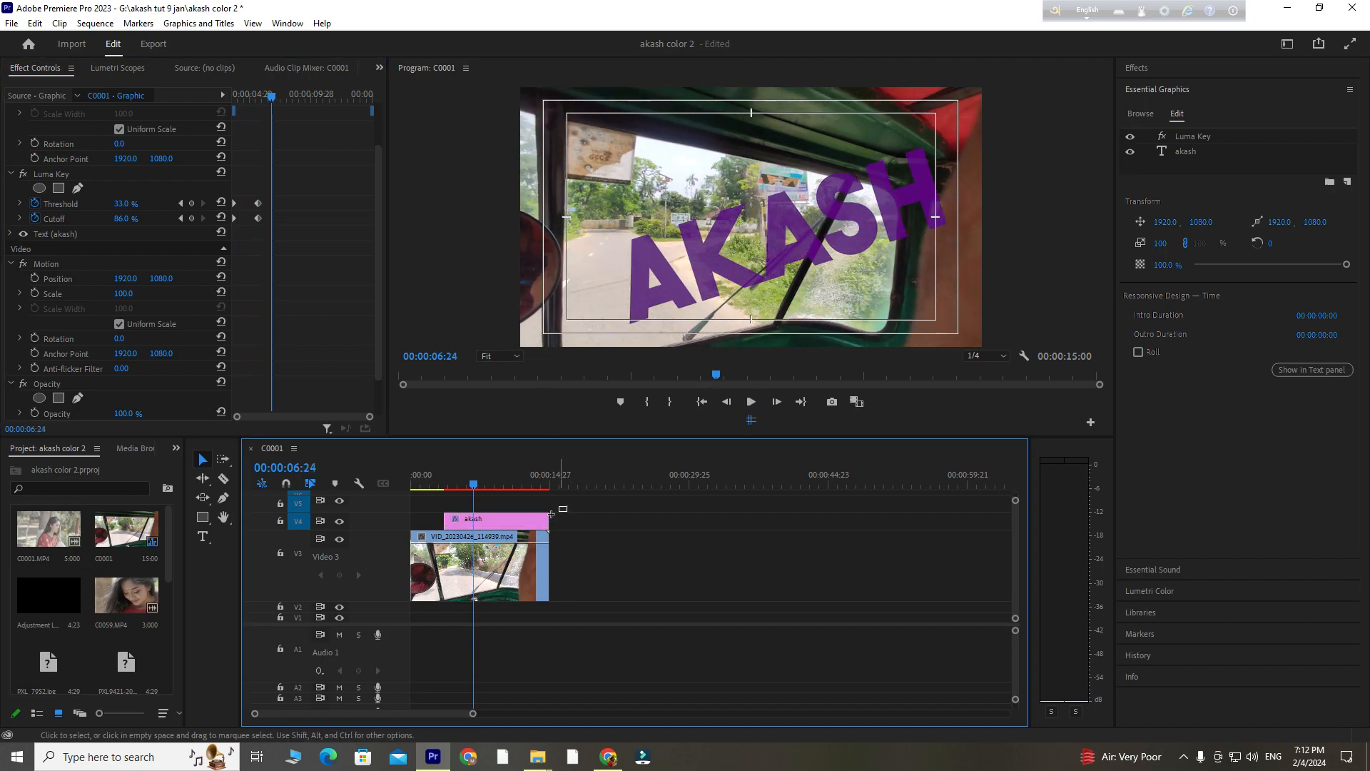
pyautogui.click(60, 175)
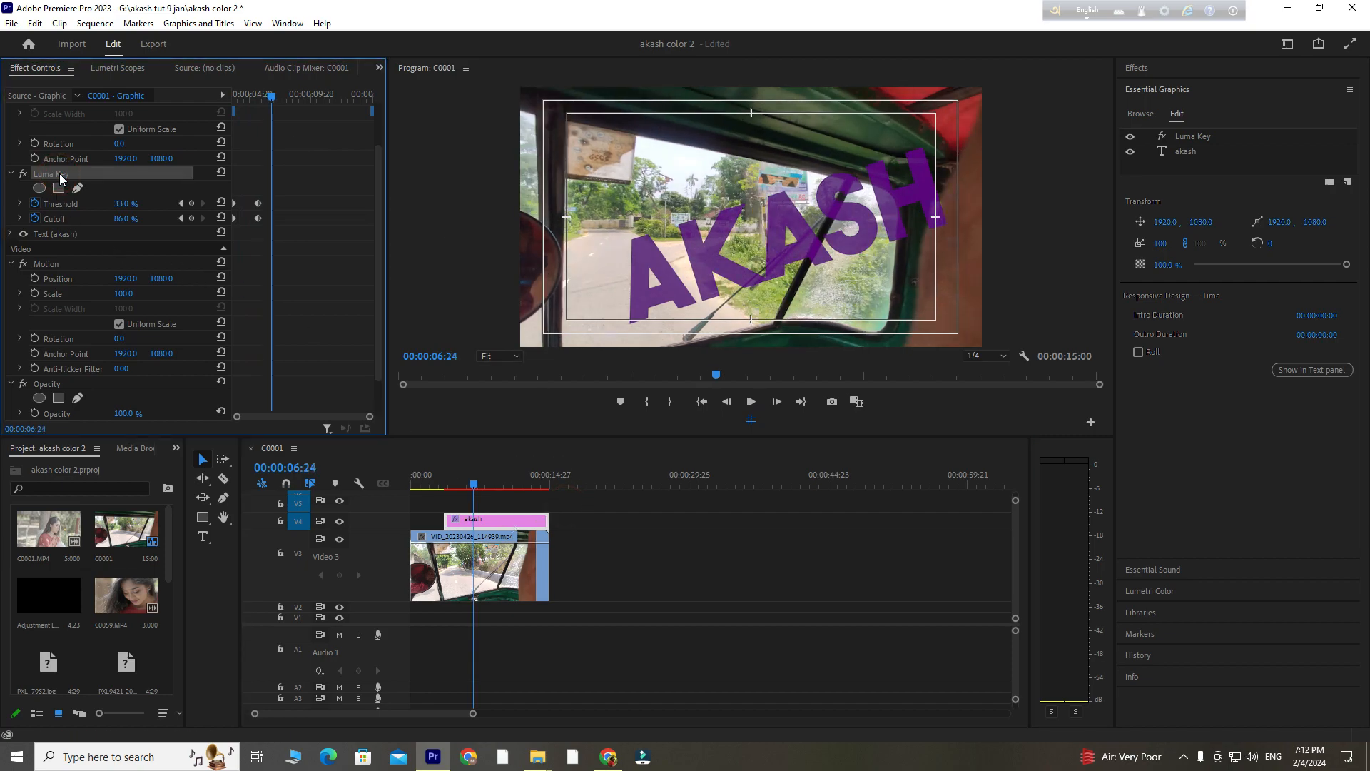
pyautogui.press('Delete')
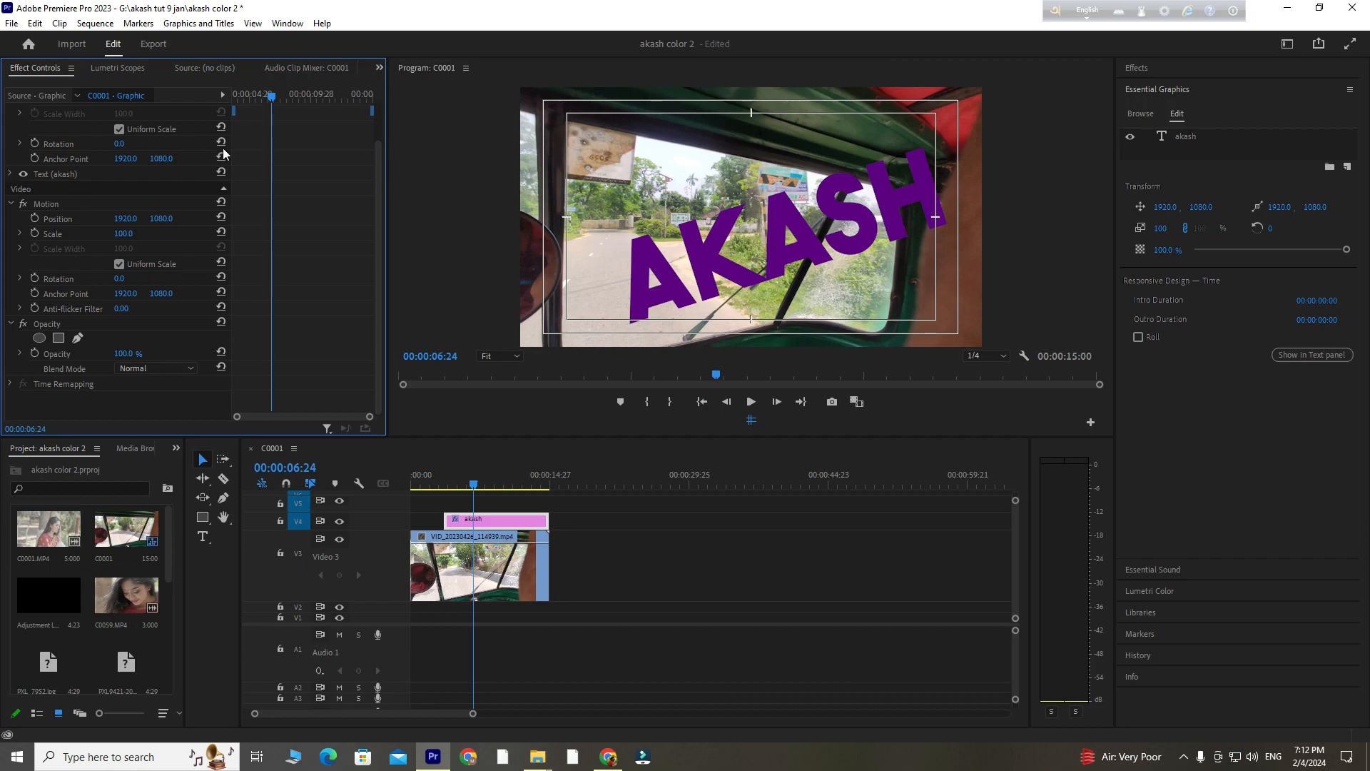
pyautogui.click(763, 229)
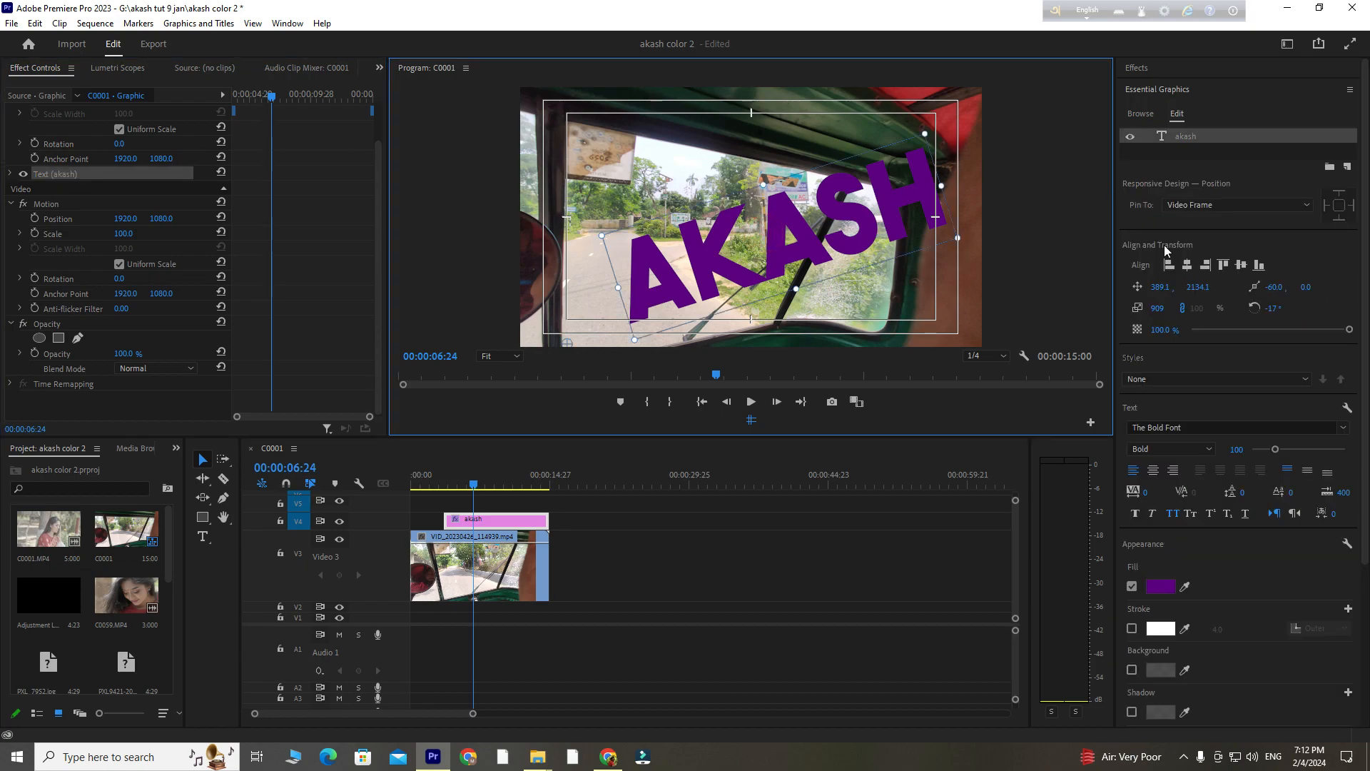
pyautogui.click(1184, 755)
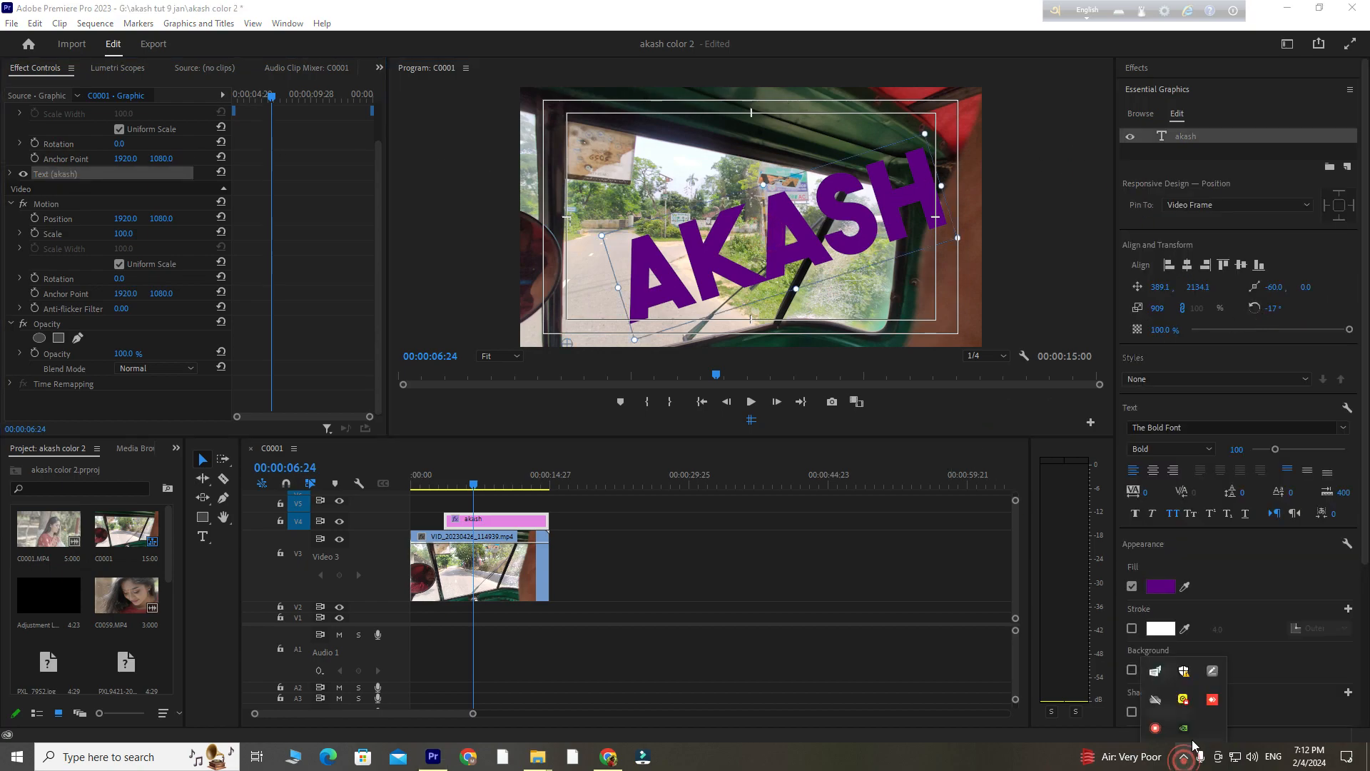
pyautogui.rightClick(1155, 727)
pyautogui.click(1210, 739)
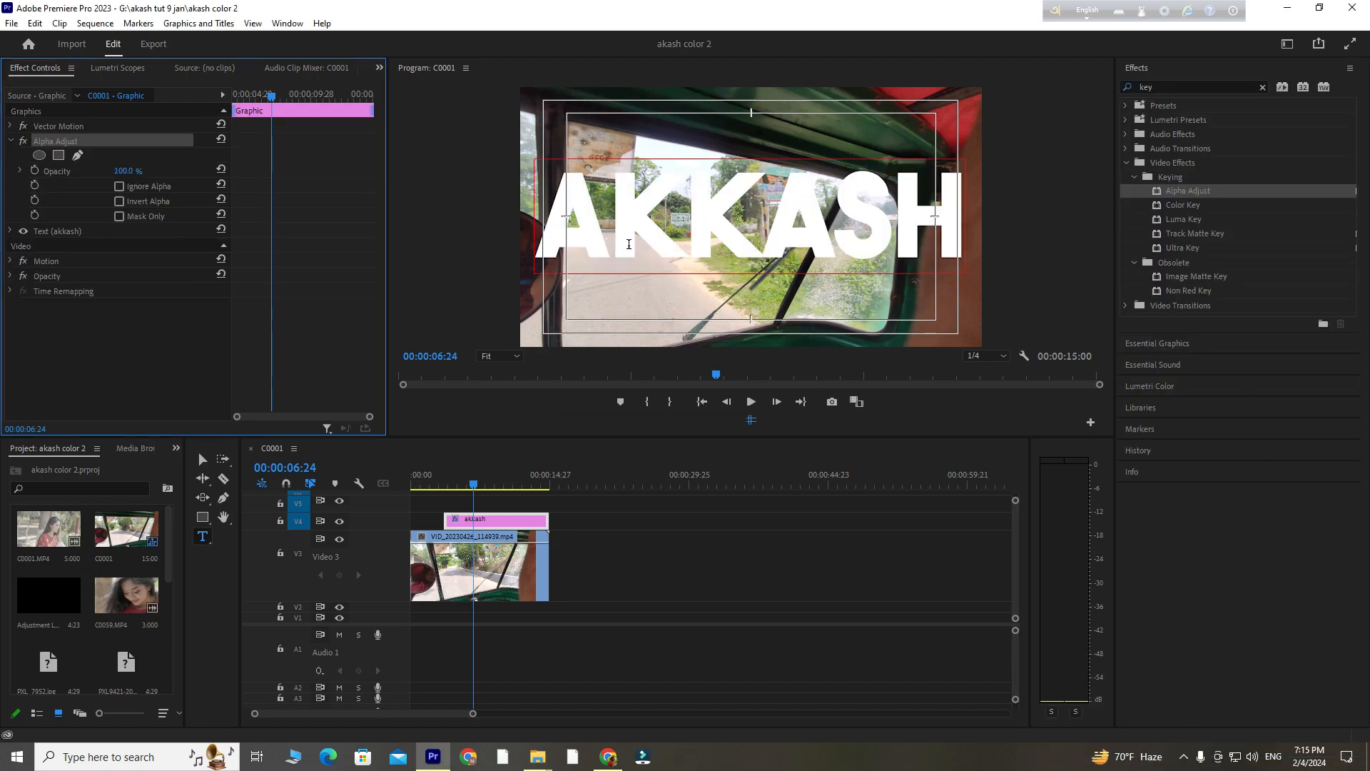
# Try Ignore Alpha in the name title's Alpha Adjust effect, and enable Invert Alpha instead.
pyautogui.click(554, 221)
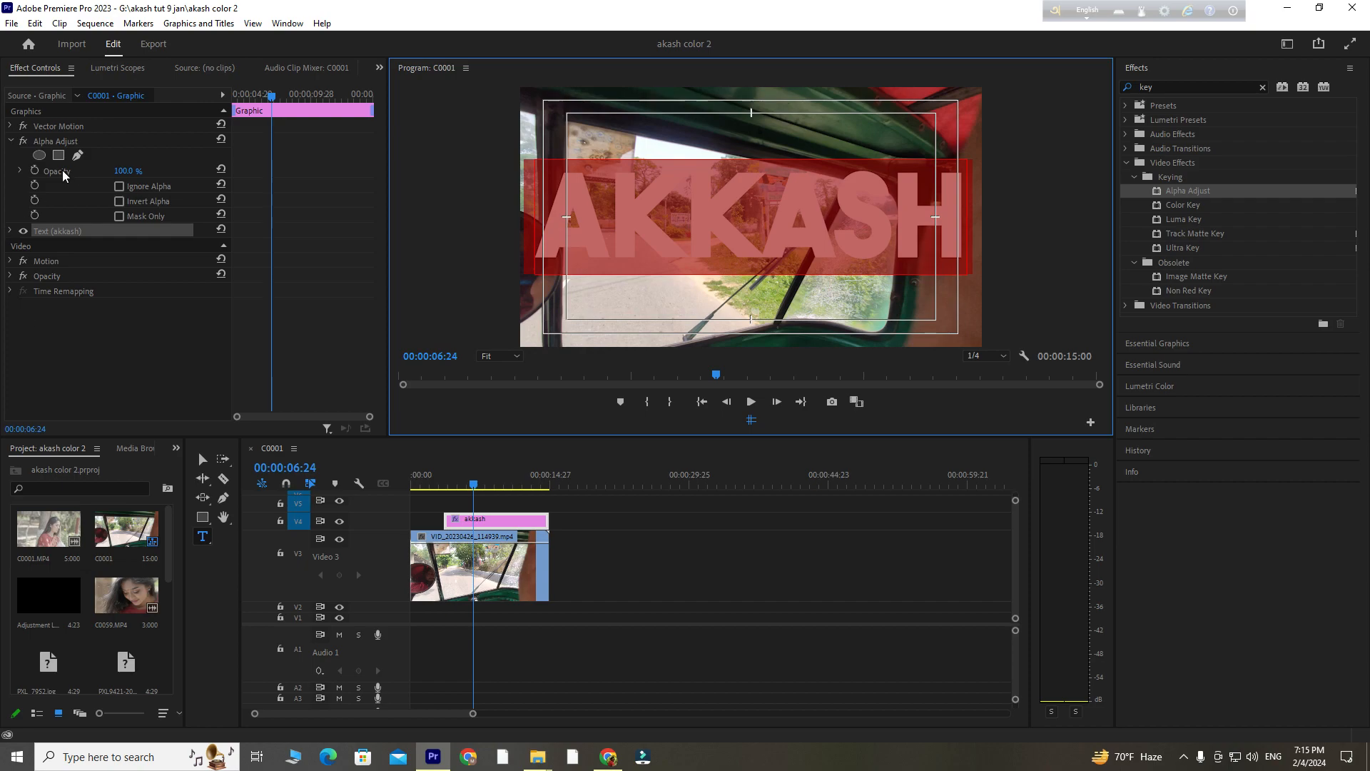
pyautogui.click(1209, 193)
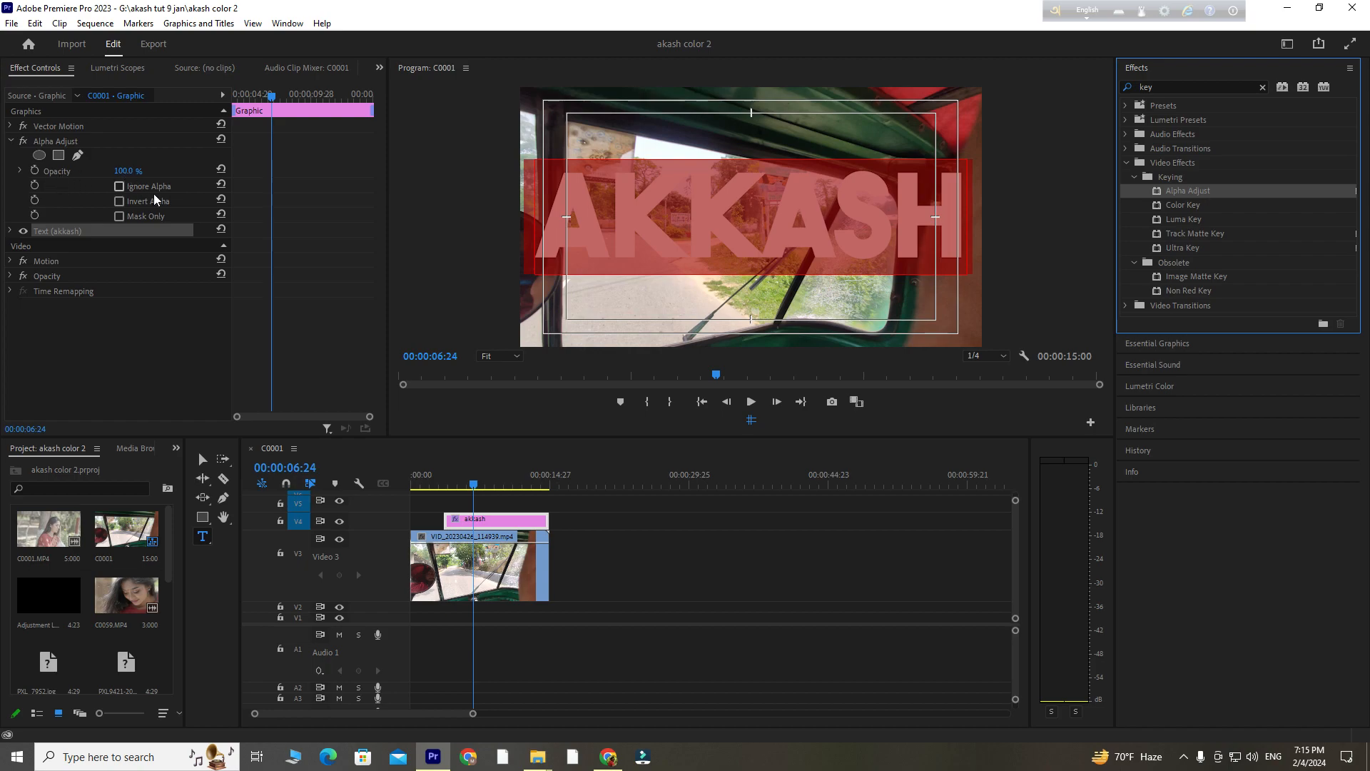
pyautogui.click(119, 187)
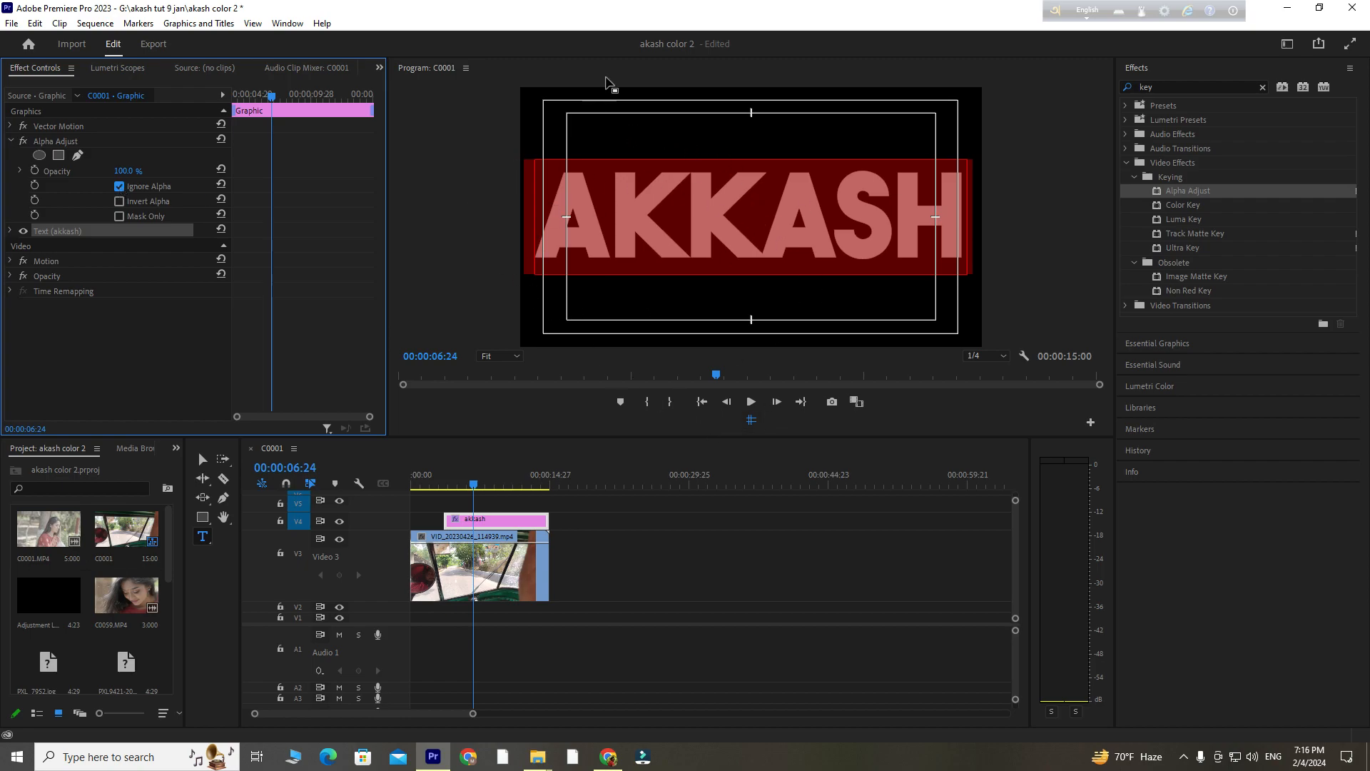
pyautogui.click(120, 187)
pyautogui.click(119, 201)
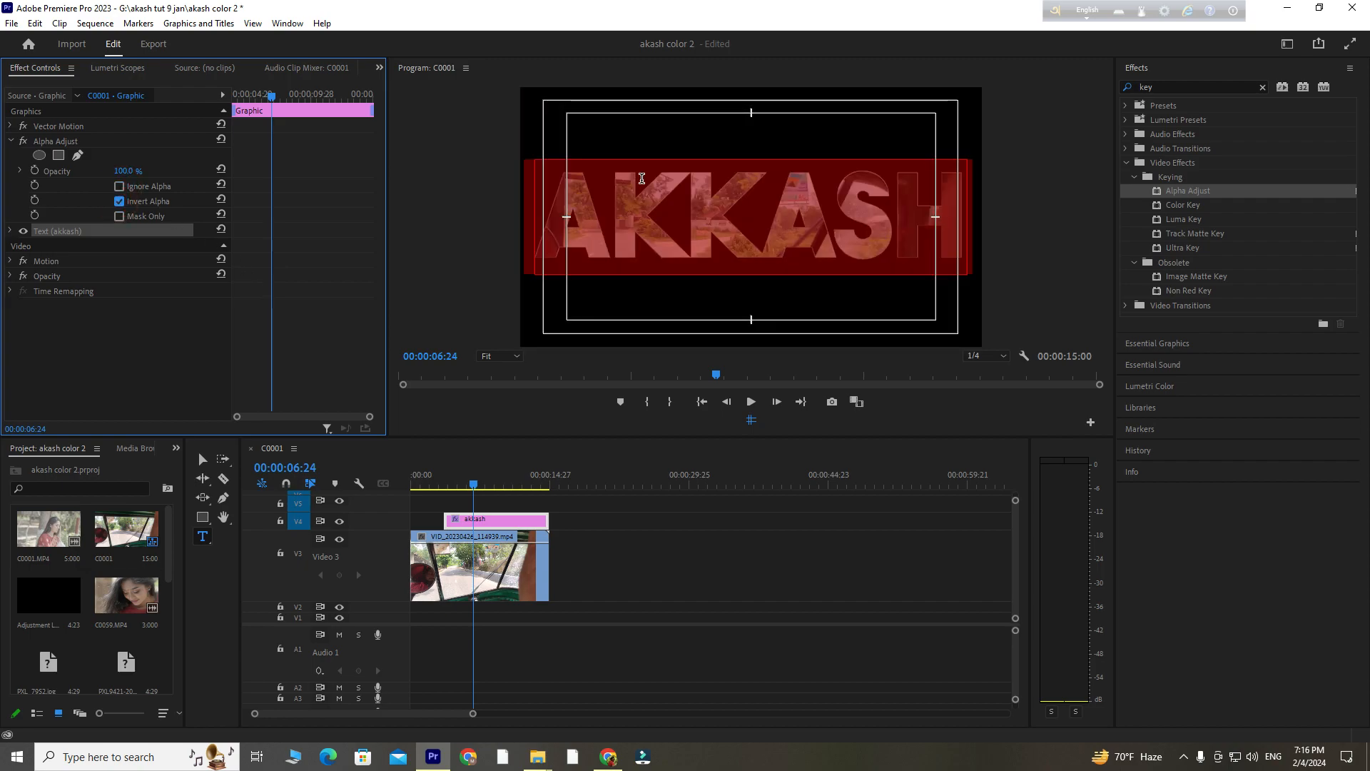
# Check the cut-out name title near its end and play it from its start at 00:00:03:20.
pyautogui.click(526, 483)
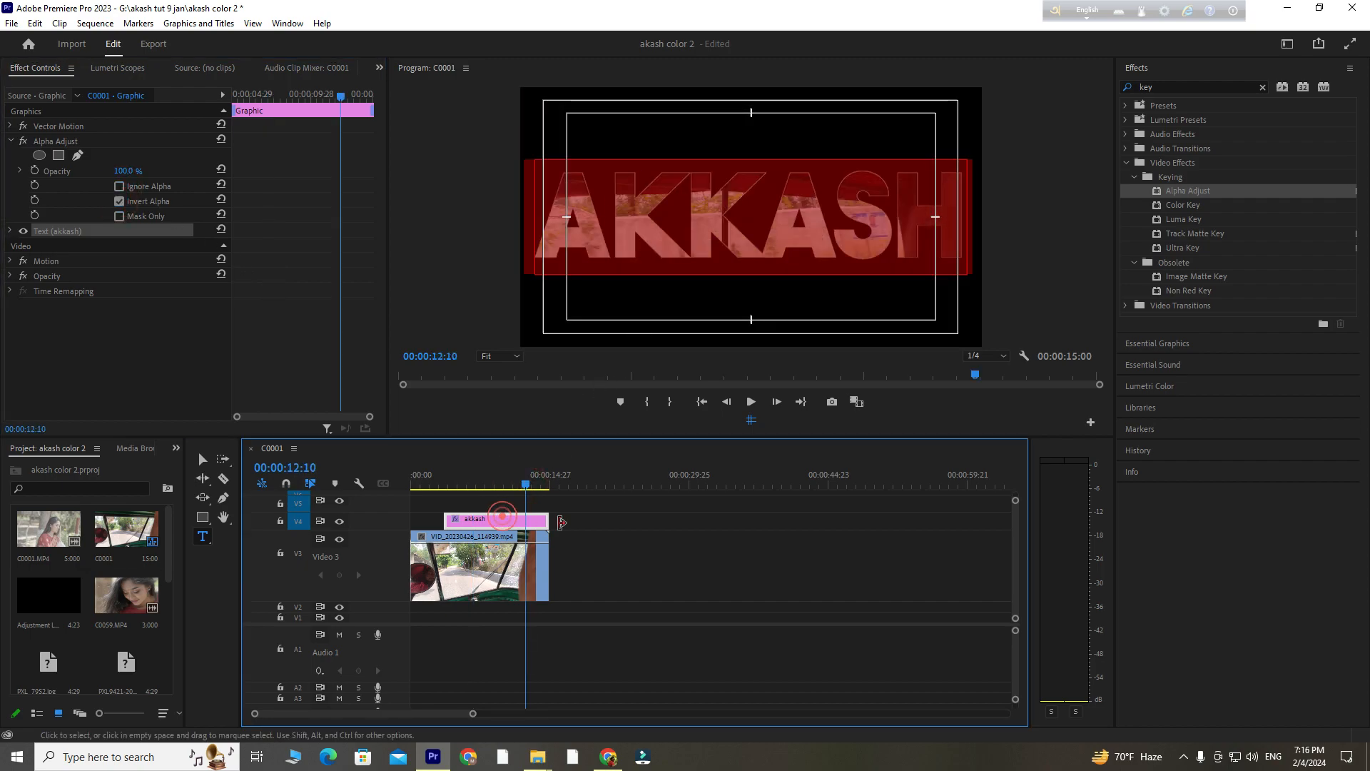
pyautogui.click(723, 549)
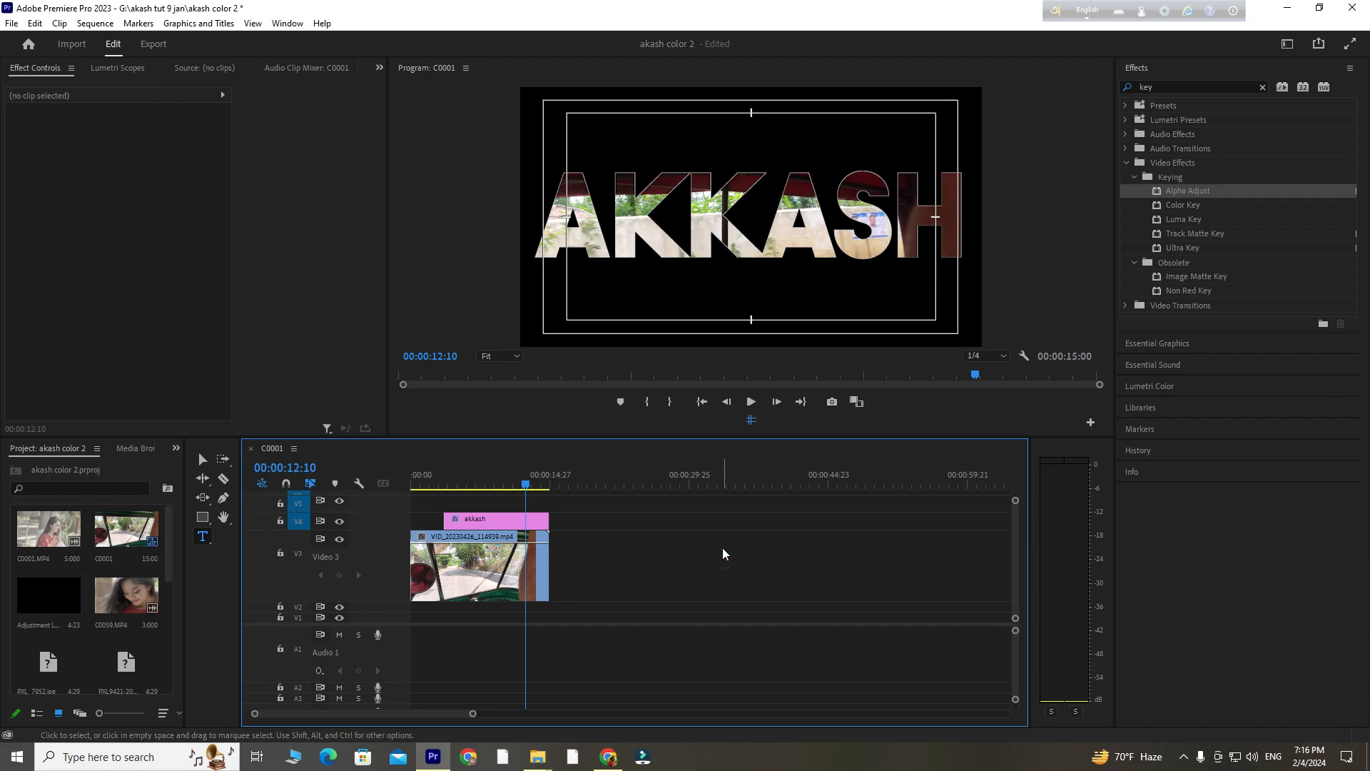
pyautogui.moveTo(469, 472); pyautogui.dragTo(446, 484)
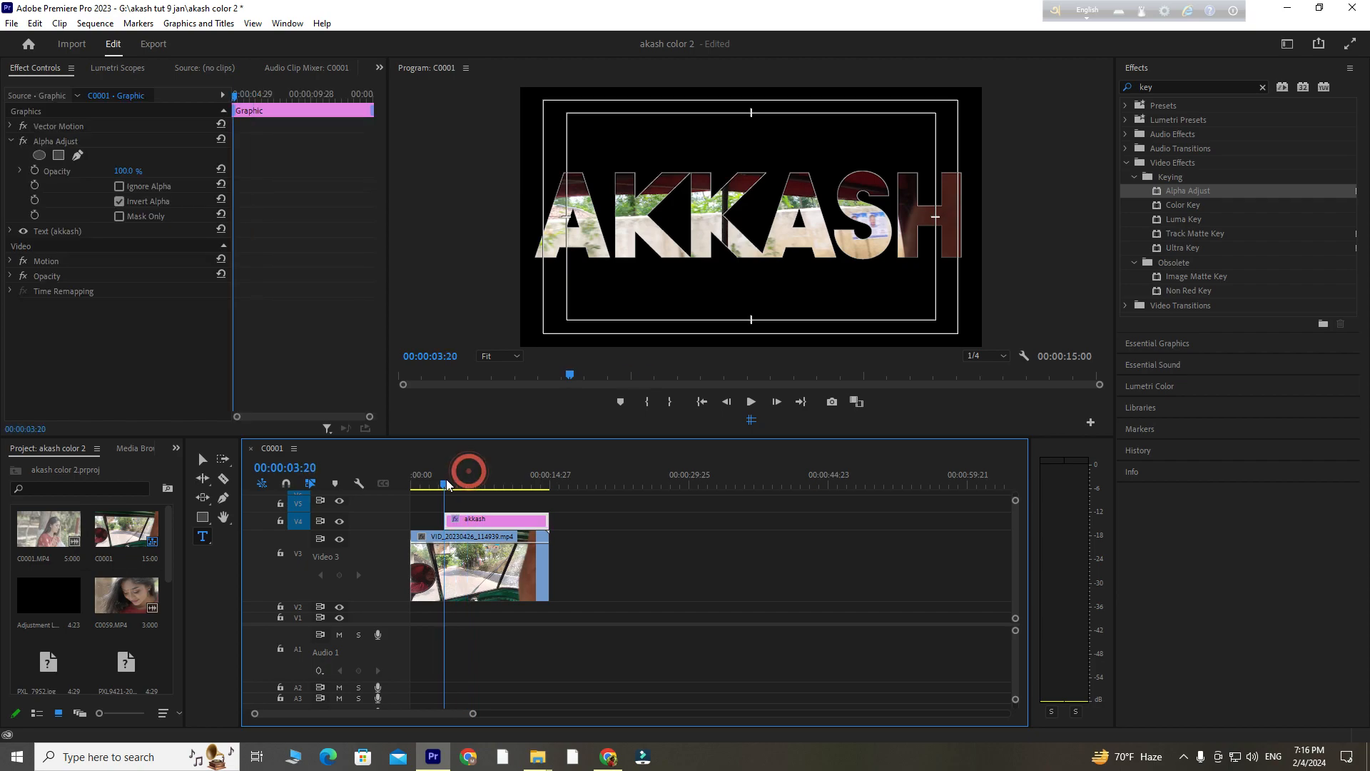
pyautogui.press('space')
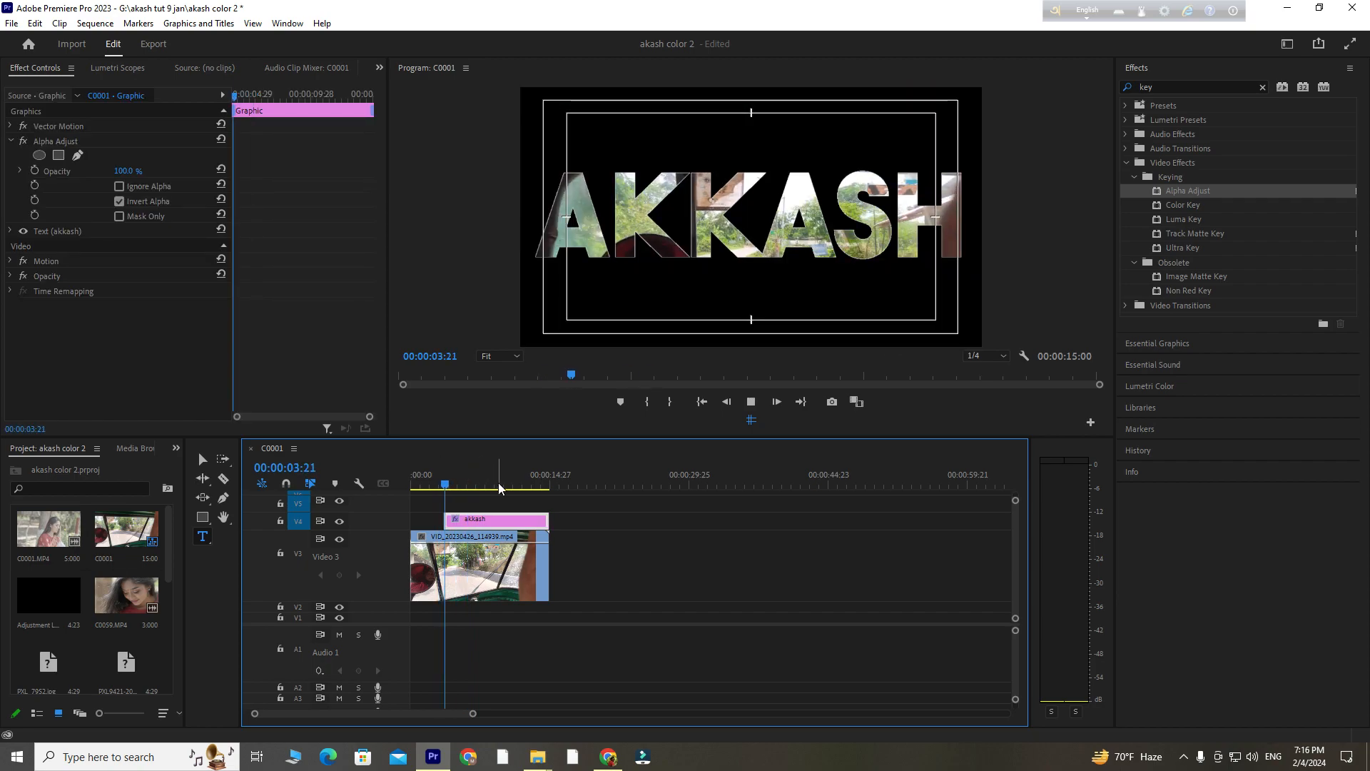
pyautogui.press('space')
pyautogui.click(828, 229)
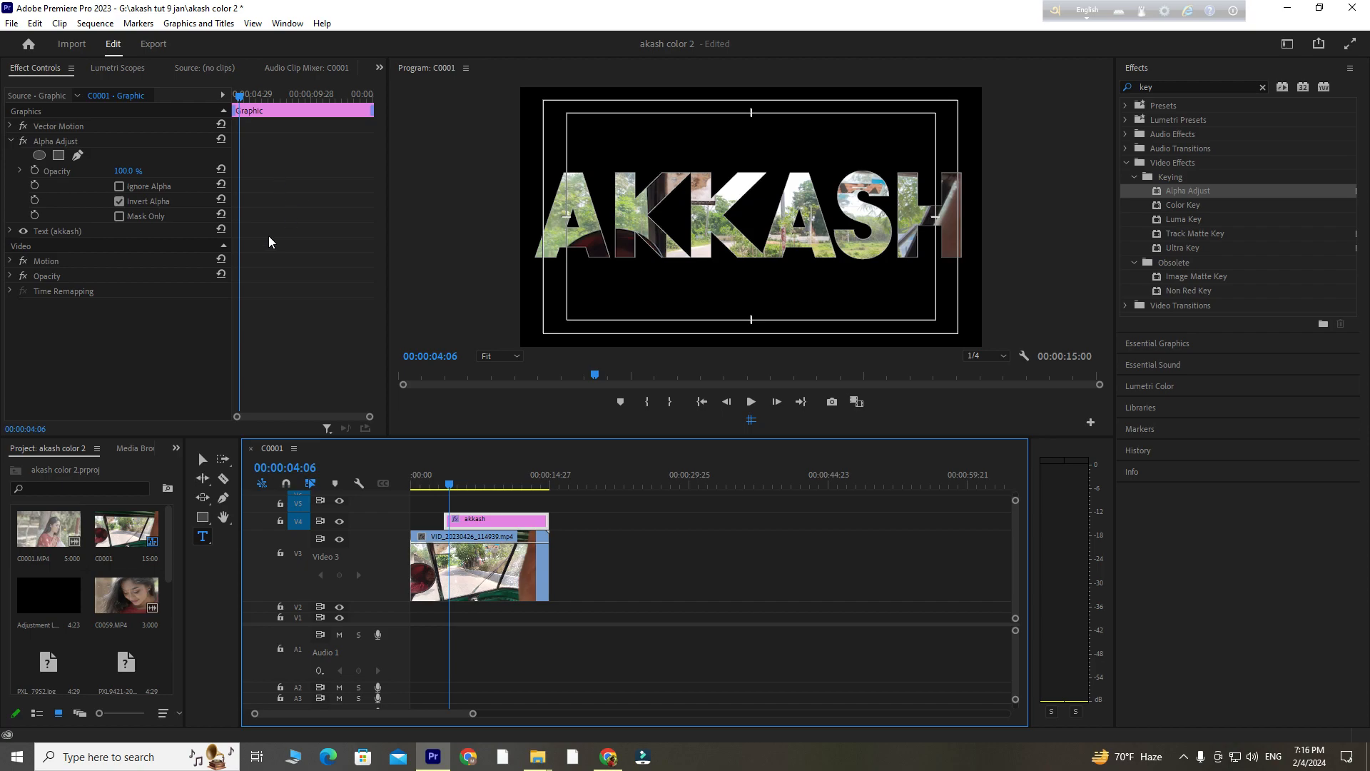
# Enable Mask Only in the name title's Alpha Adjust effect and collapse the effect's settings.
pyautogui.click(119, 216)
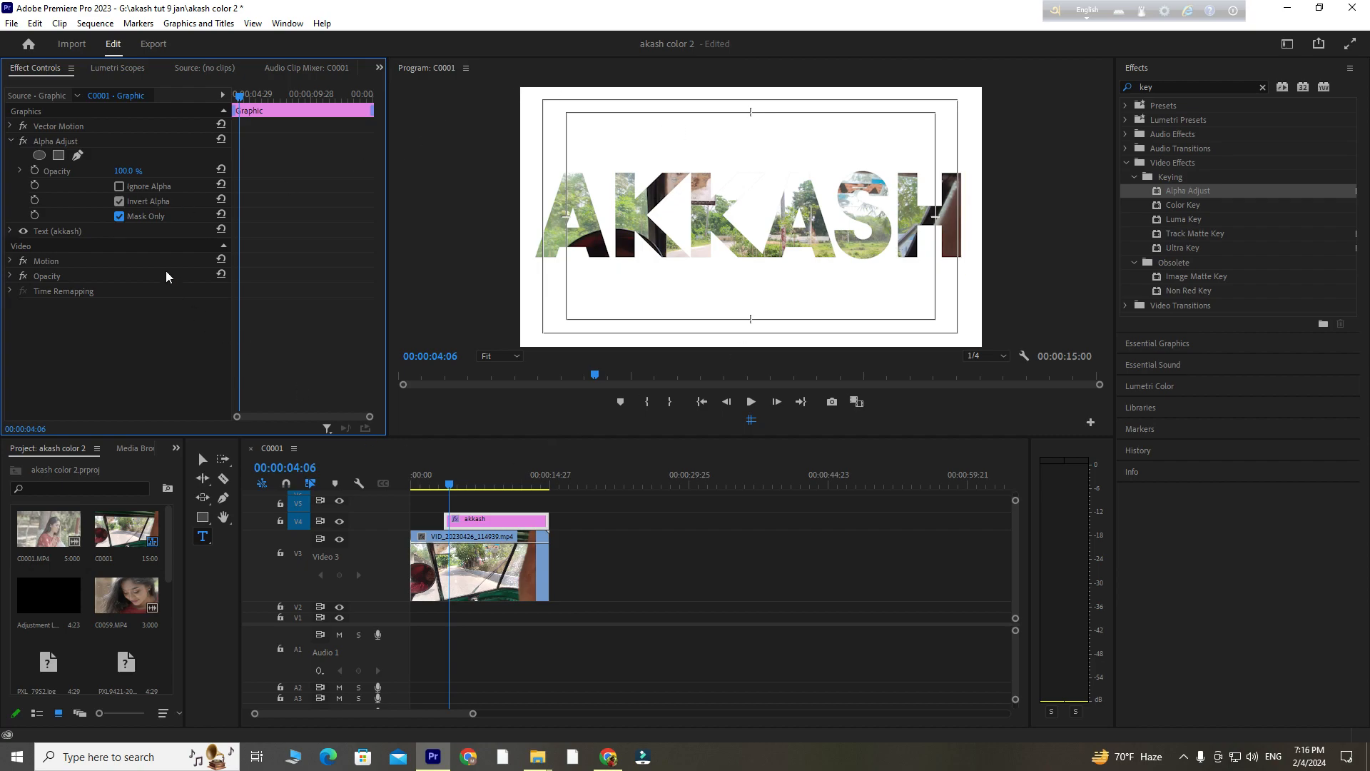
pyautogui.click(11, 141)
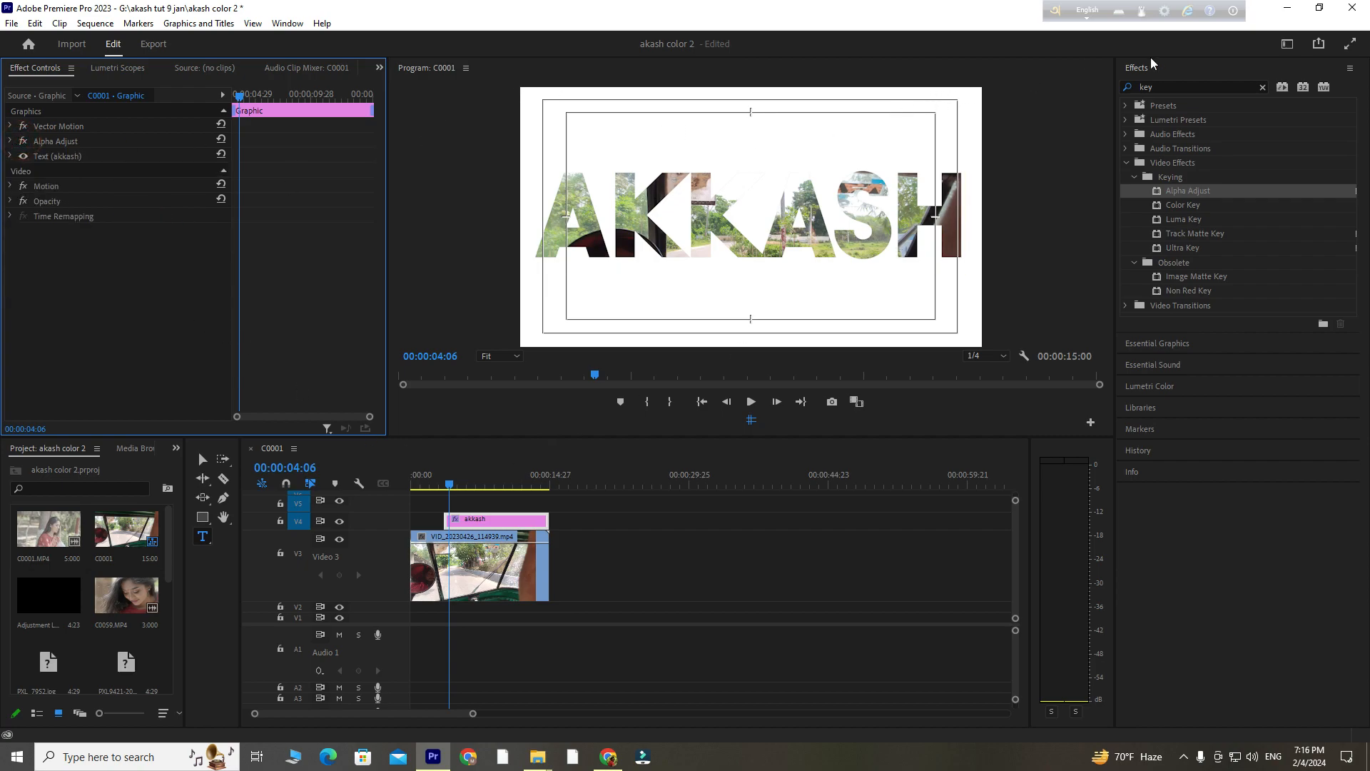
# Apply the Drop Shadow effect to the name title with Opacity 100%, Distance 32 and Softness 140.
pyautogui.click(1163, 87)
pyautogui.write('dr')
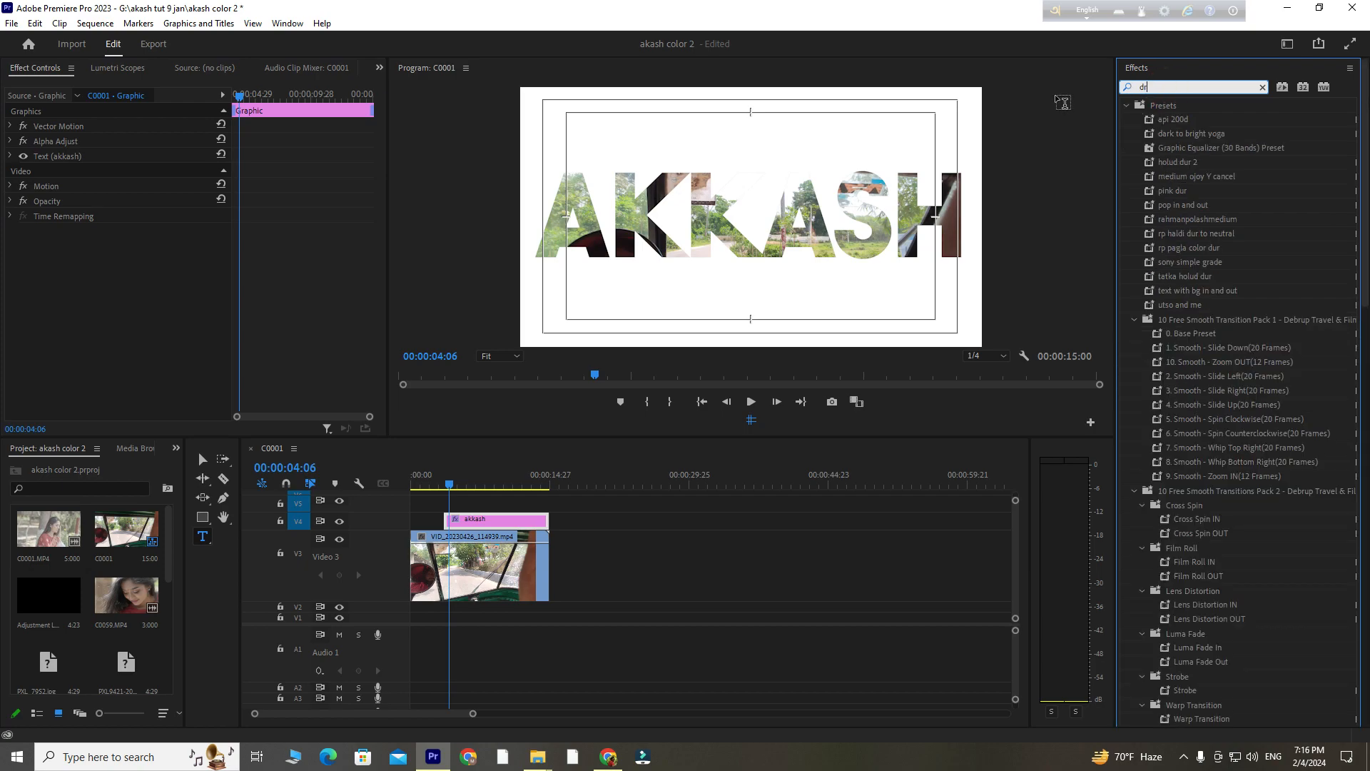
pyautogui.write('op')
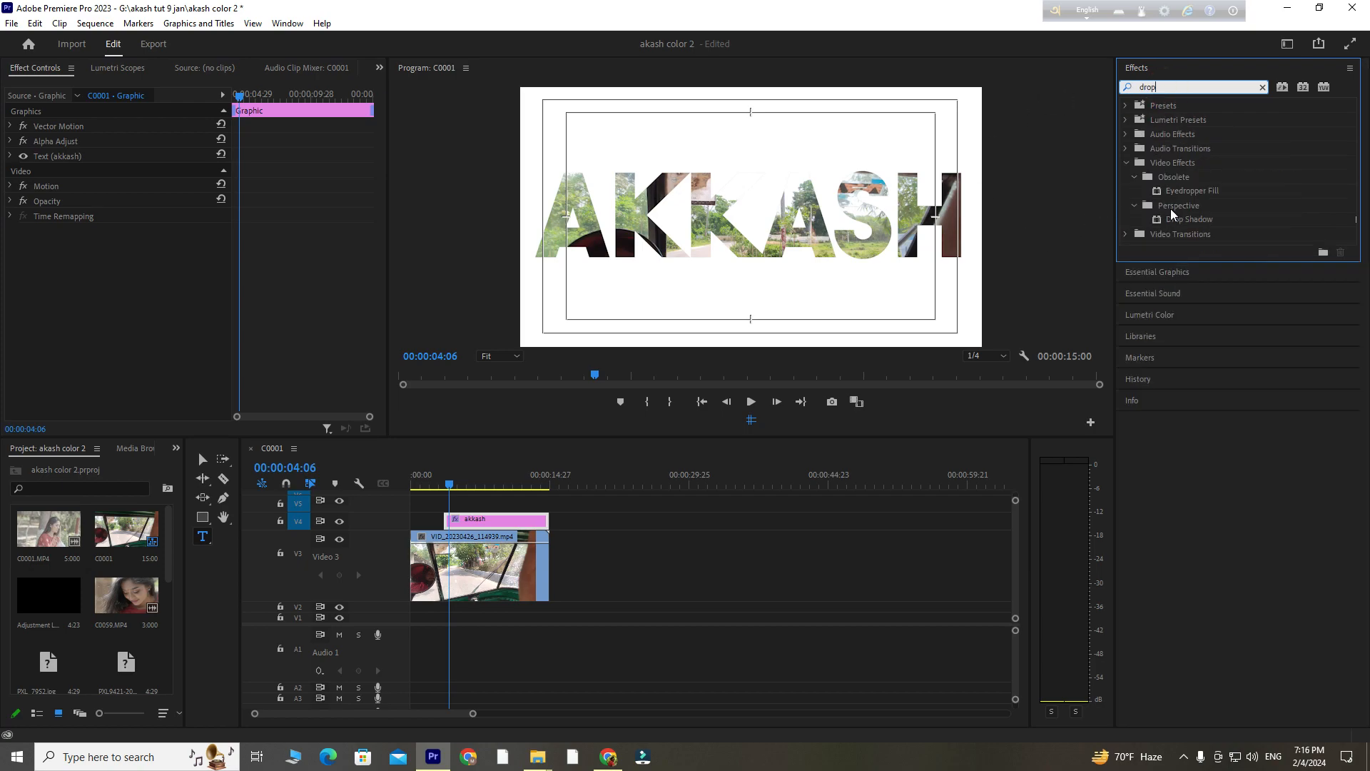
pyautogui.moveTo(1176, 219); pyautogui.dragTo(510, 521)
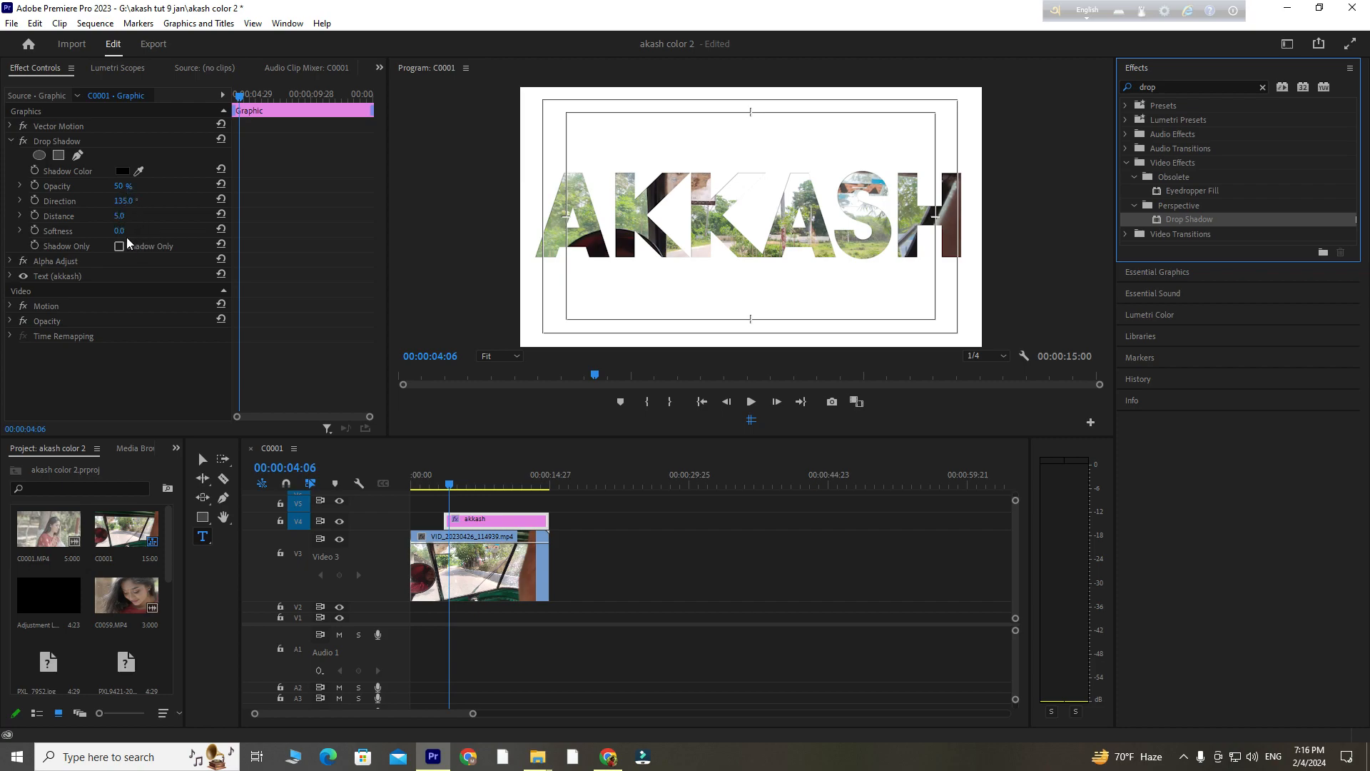
pyautogui.moveTo(119, 231); pyautogui.dragTo(156, 186)
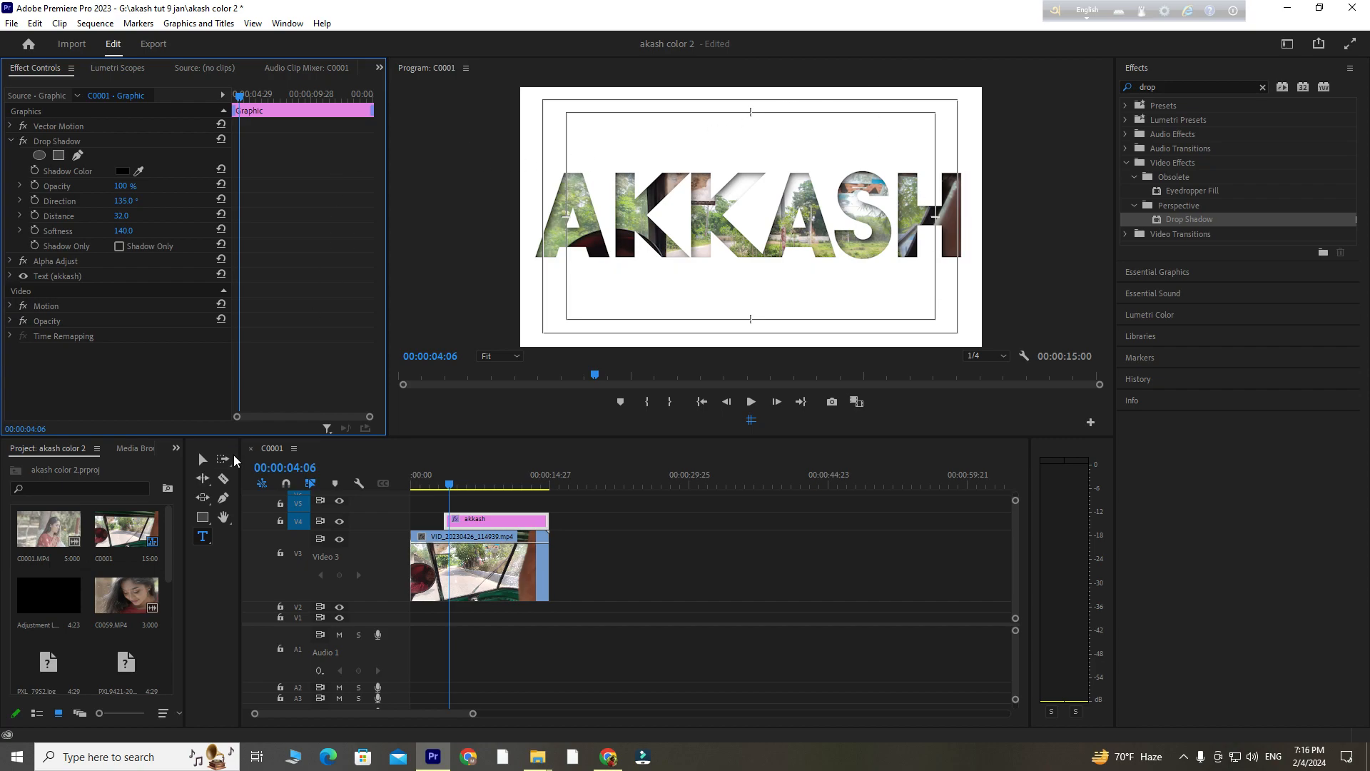
# Play the shadowed name title in an enlarged program view, and replay it from before the title starts in the normal layout.
pyautogui.click(203, 459)
pyautogui.click(455, 224)
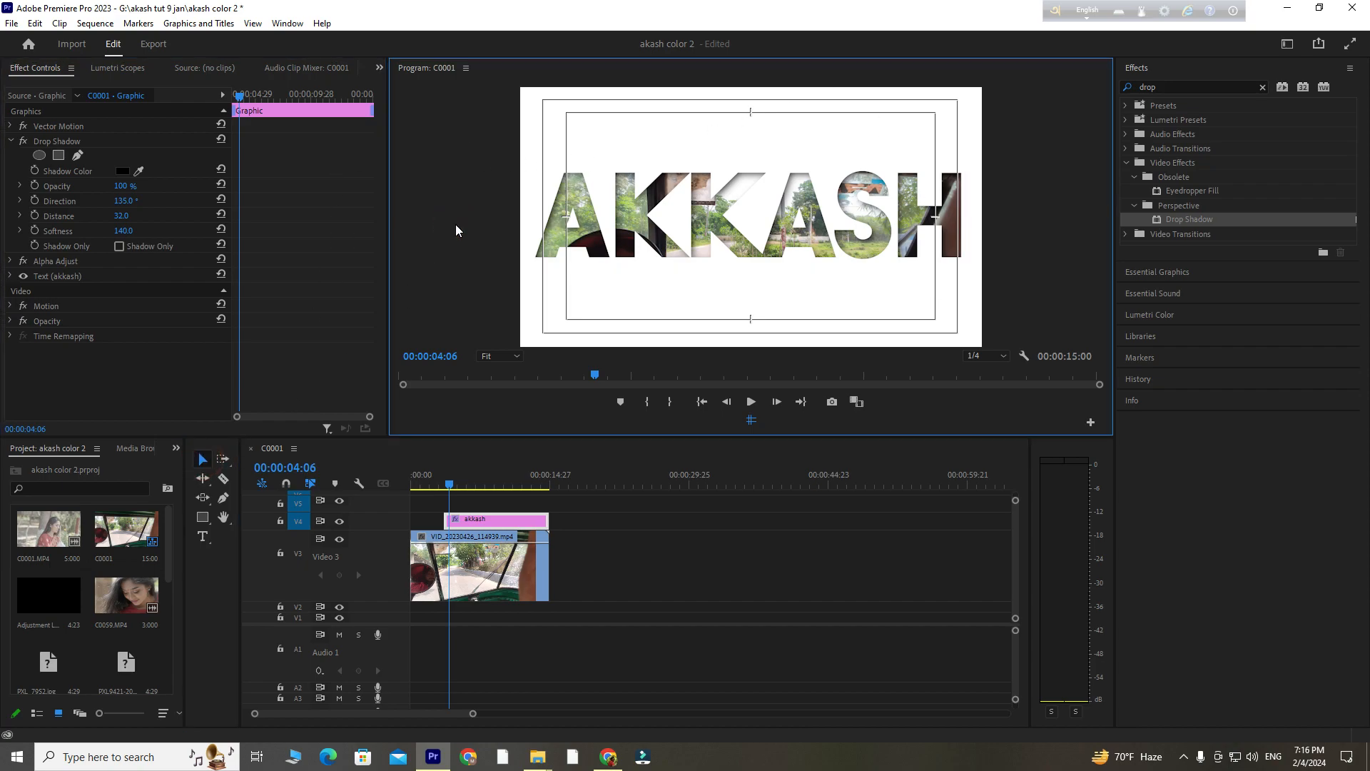
pyautogui.press('`')
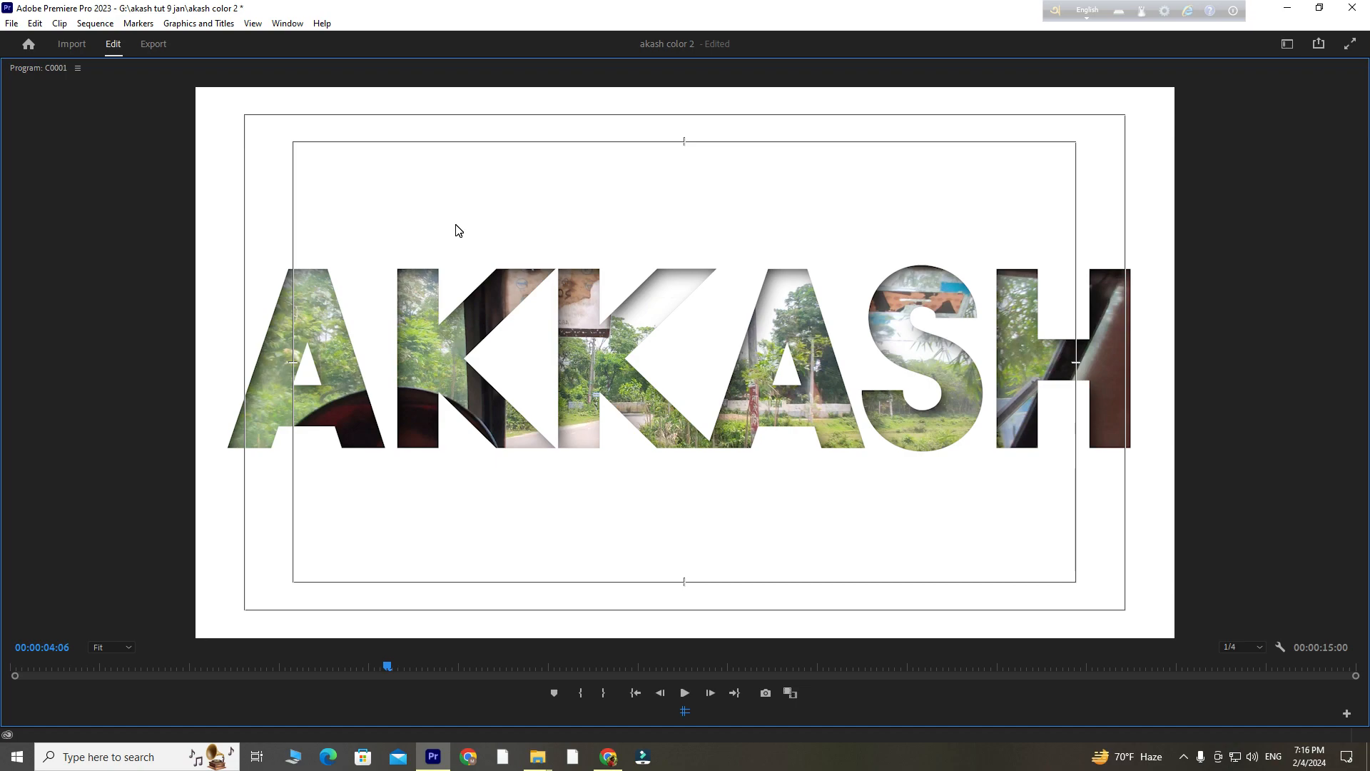
pyautogui.press('space')
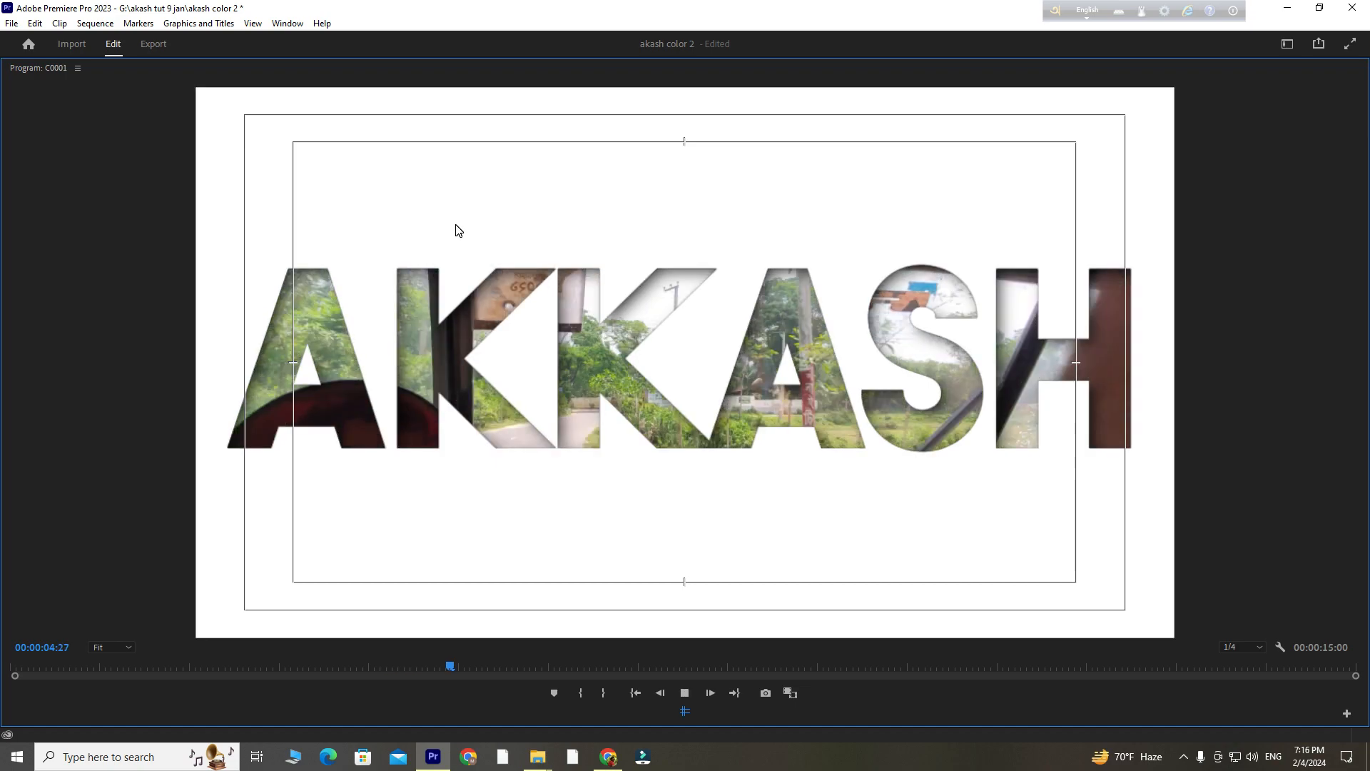
pyautogui.press('space')
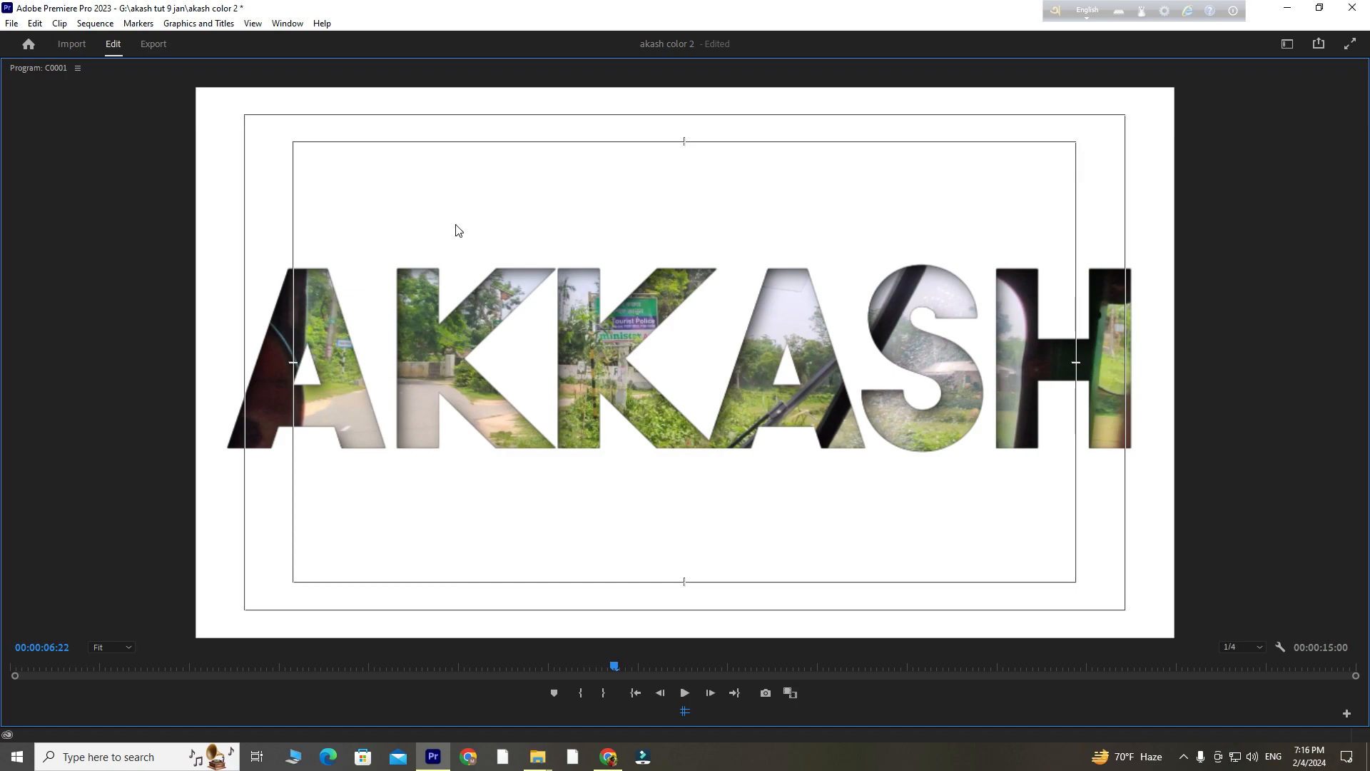
pyautogui.press('`')
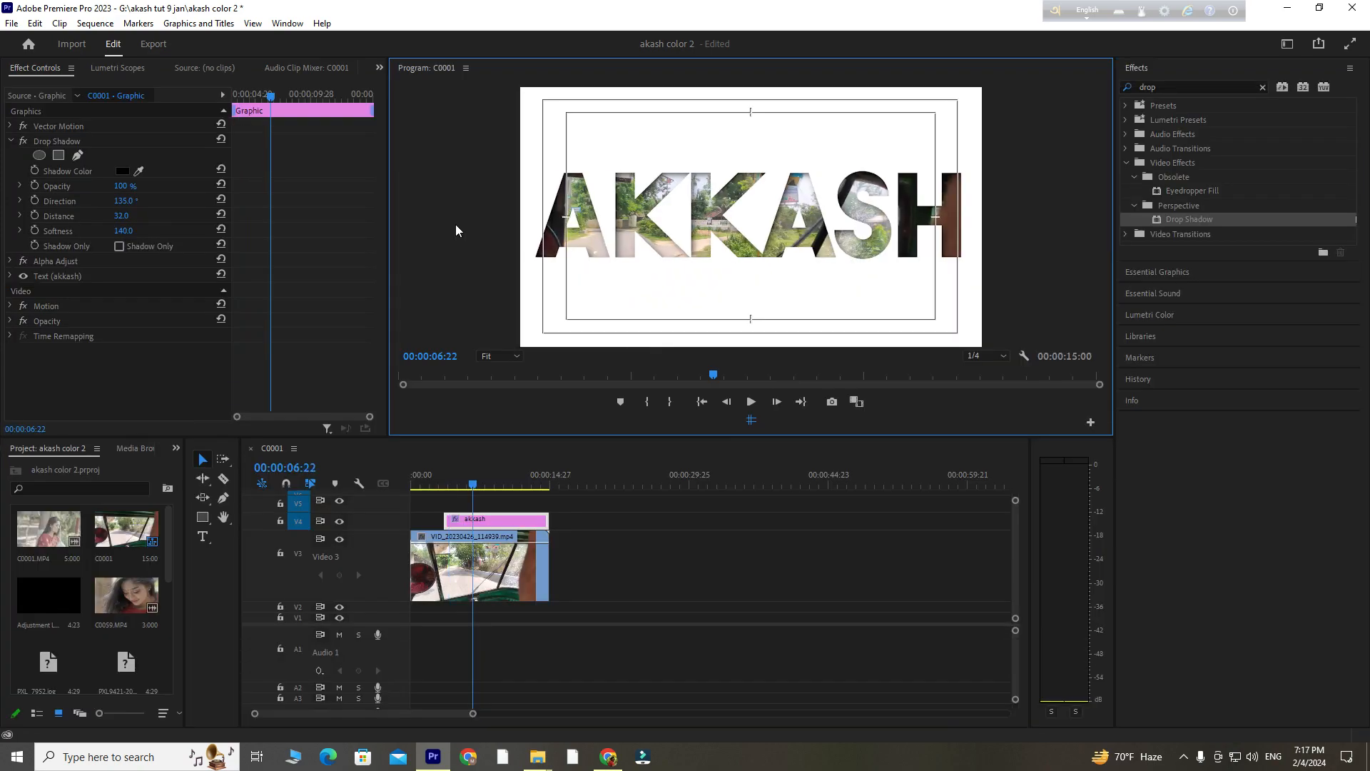
pyautogui.click(431, 476)
pyautogui.press('space')
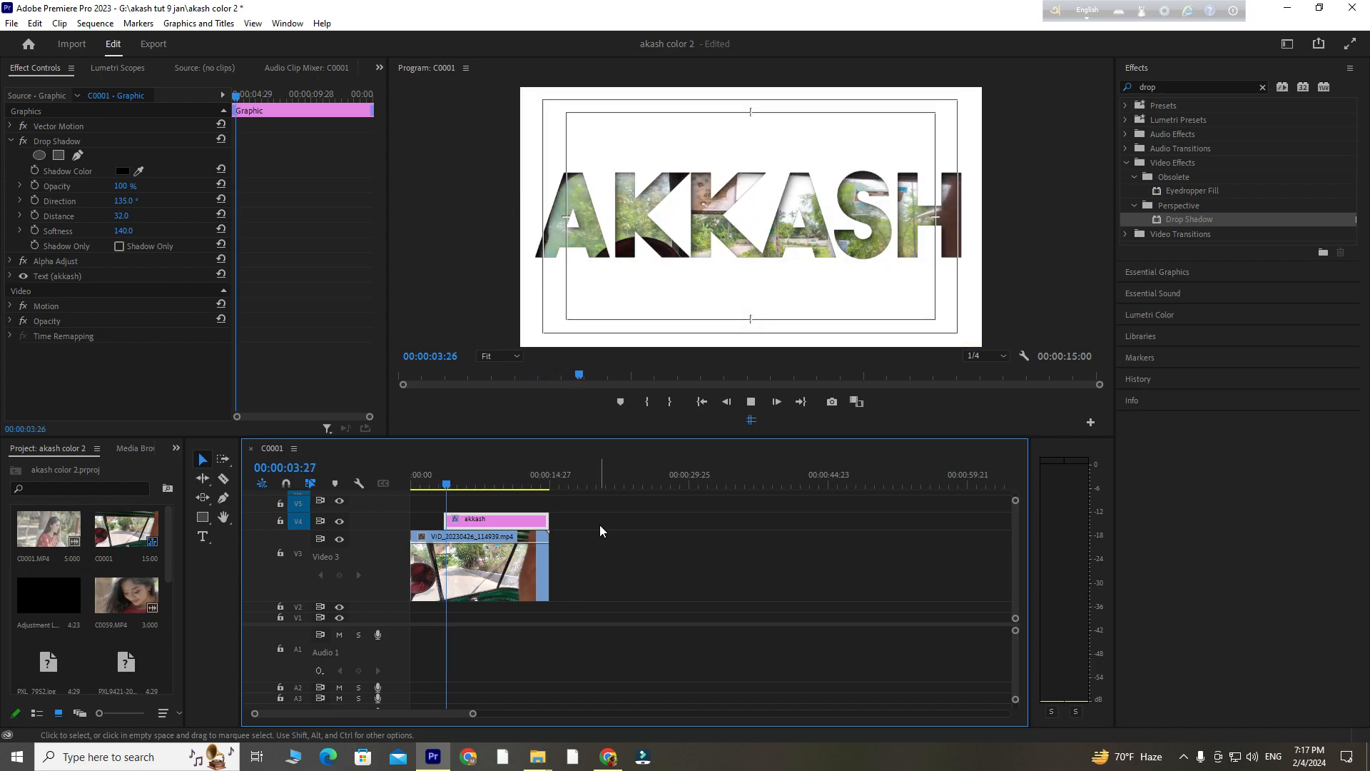
# Try the default transition on both ends of the name title clip, check from 00:00:02:23, and undo it.
pyautogui.click(454, 486)
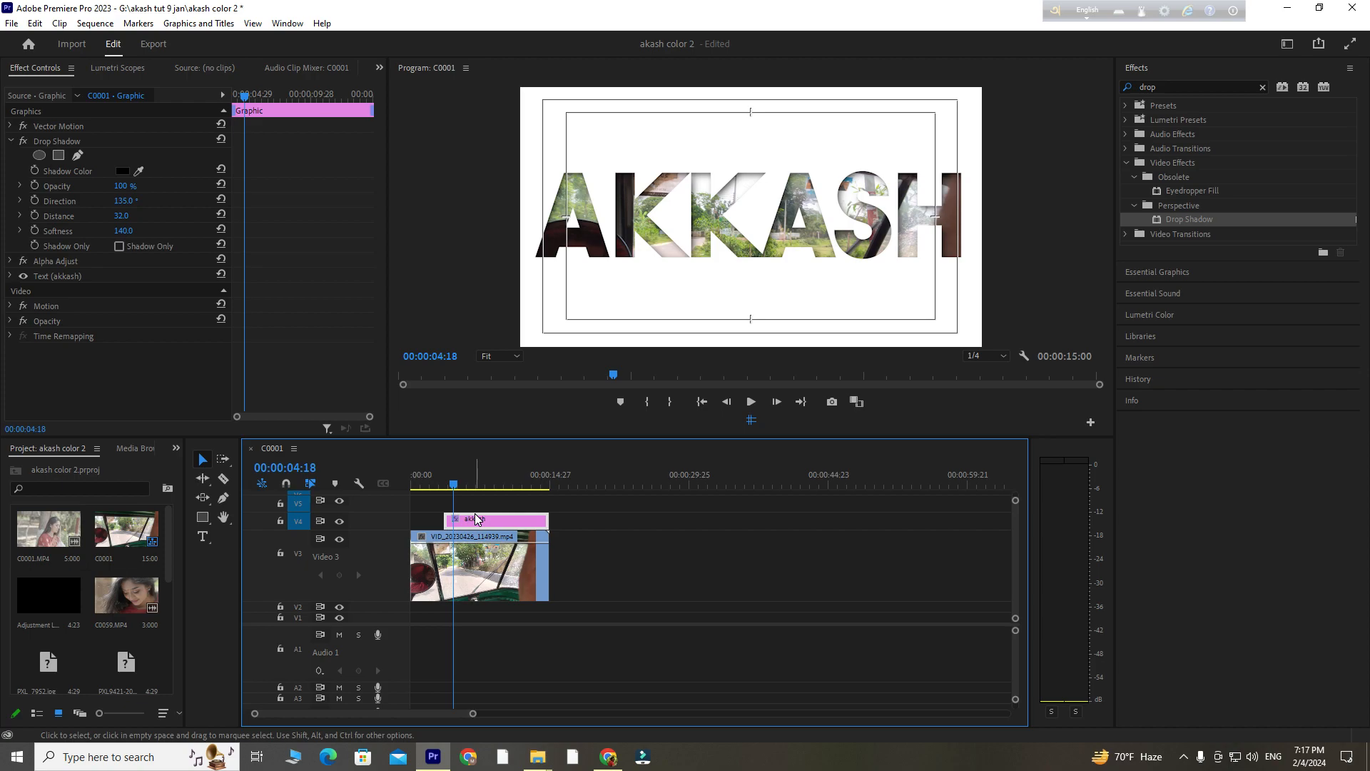
pyautogui.hotkey('ctrl', 'd')
pyautogui.click(436, 484)
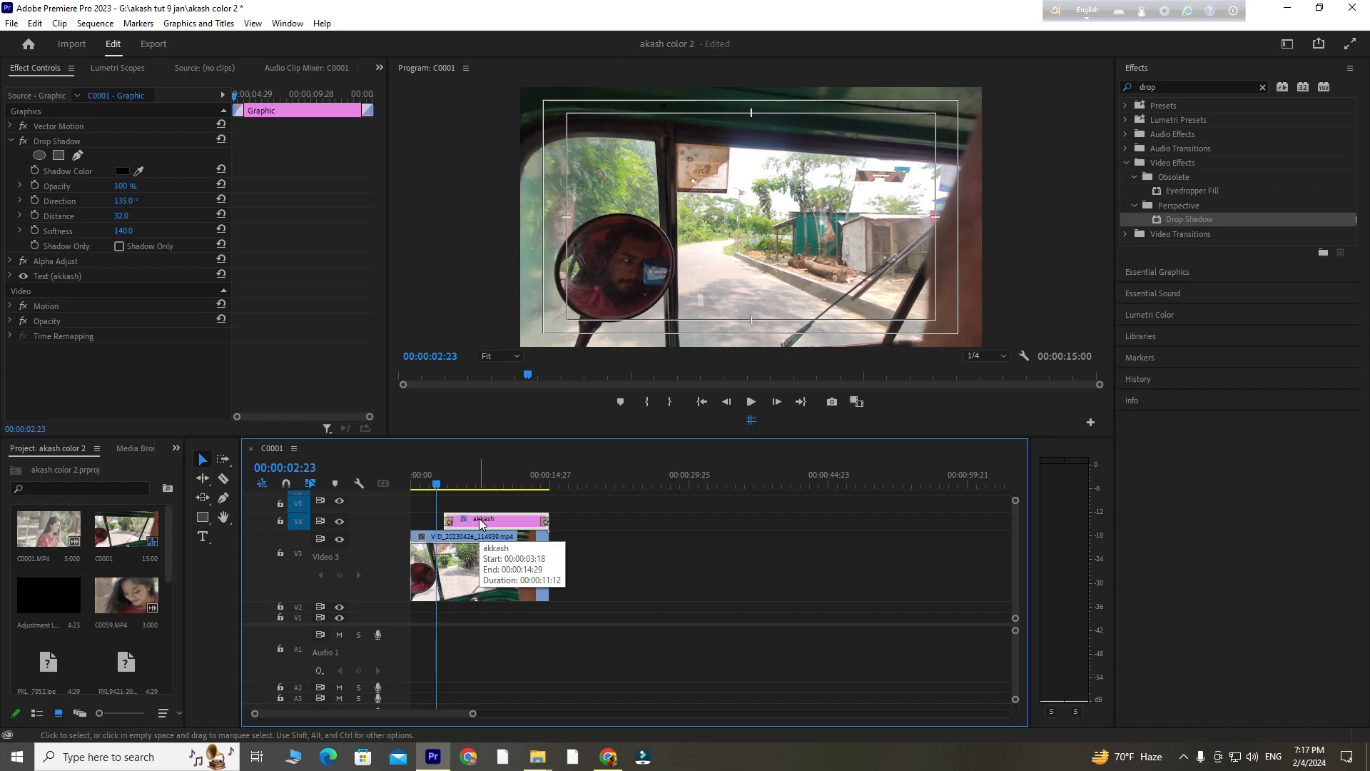
pyautogui.hotkey('ctrl', 'z')
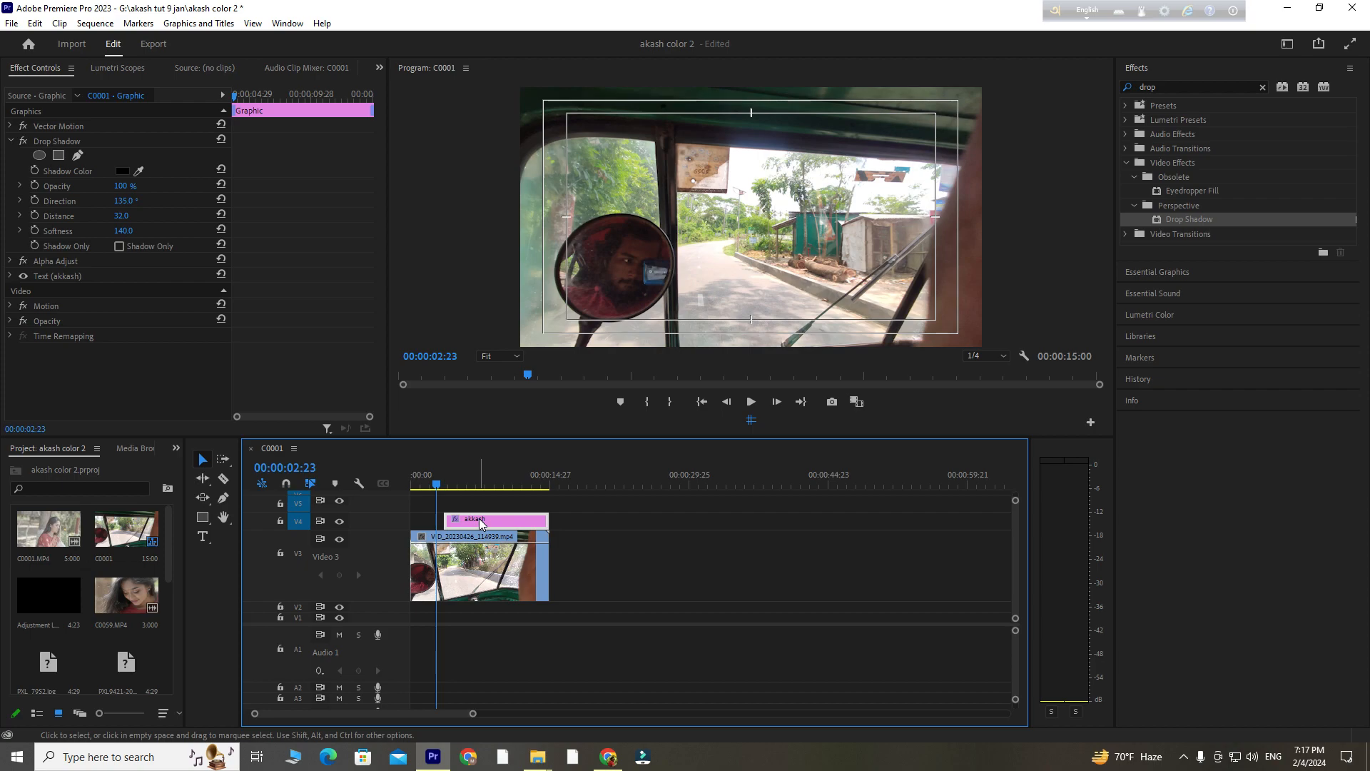
# Try adding a new text layer to the name title graphic and play the sequence into the title.
pyautogui.press('ctrl')
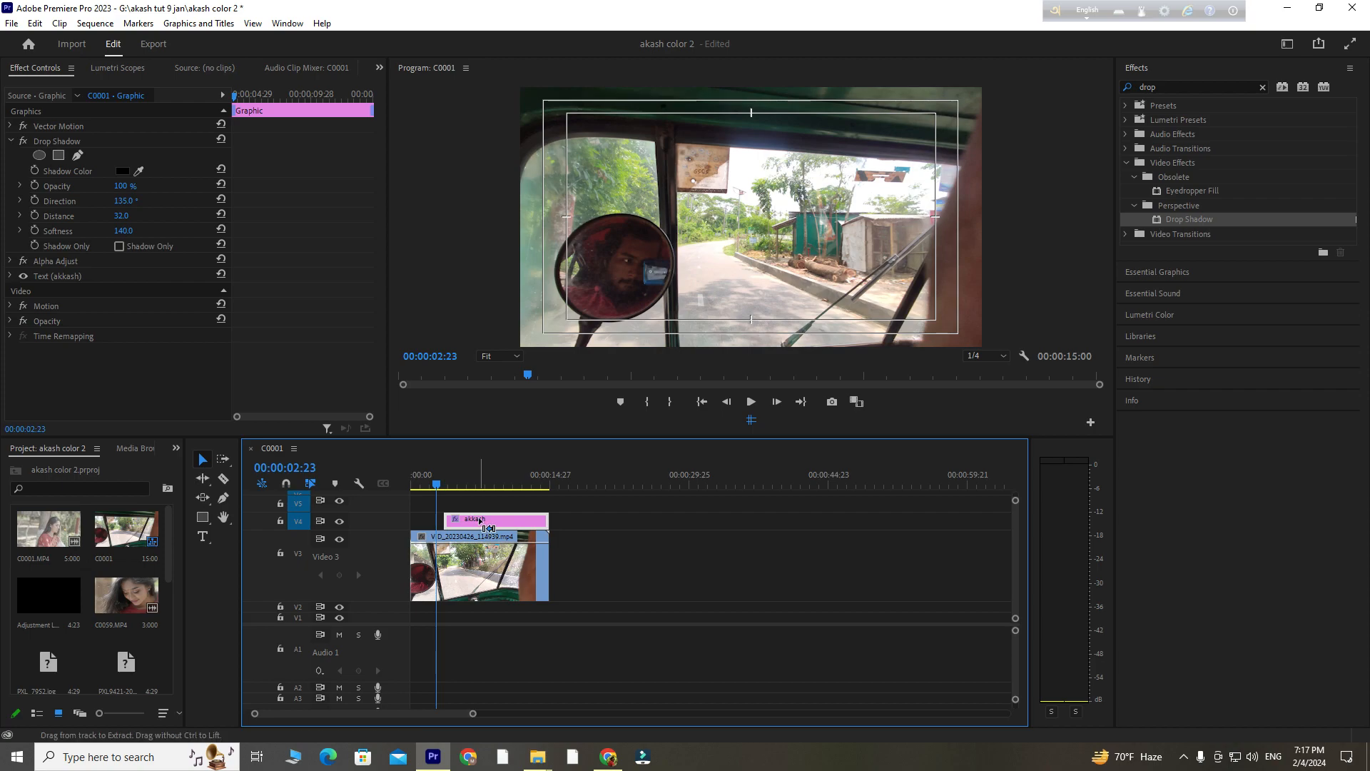
pyautogui.hotkey('ctrl', 't')
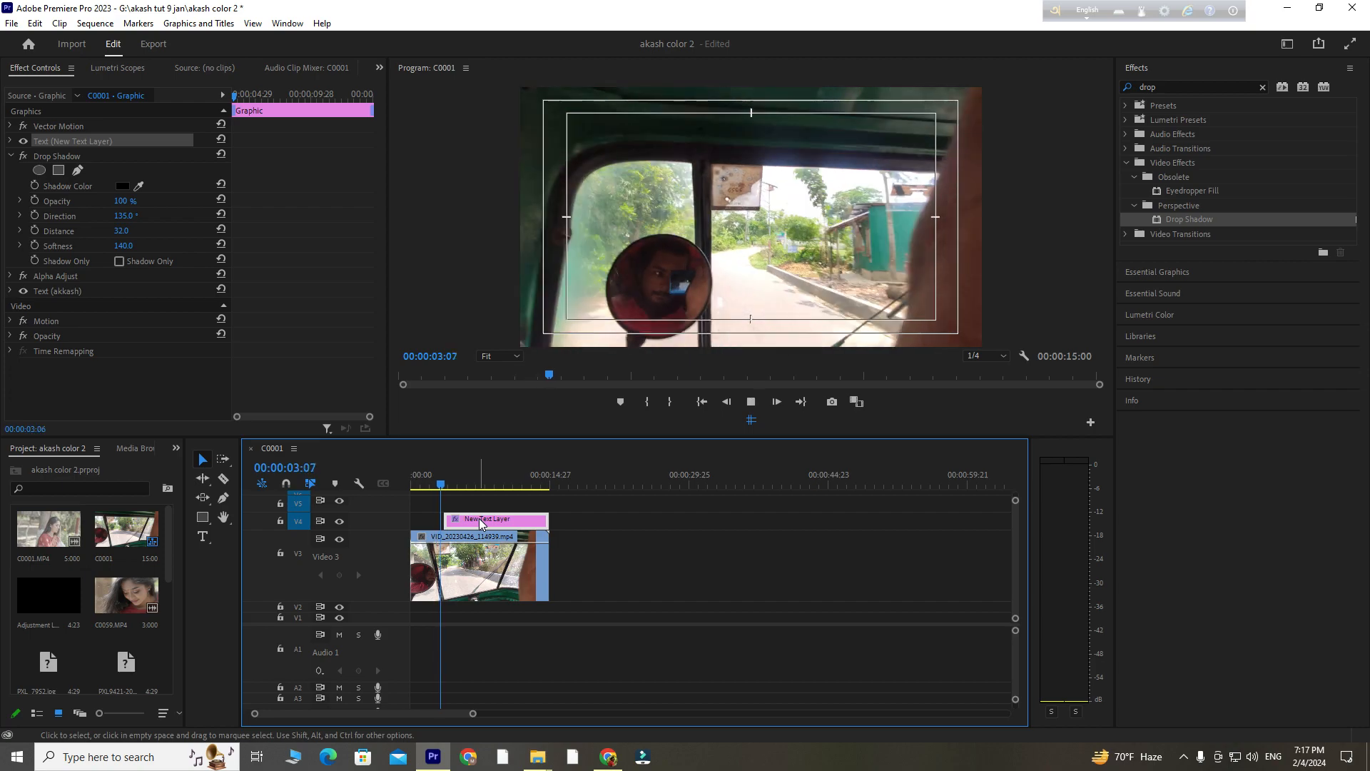
pyautogui.press('space')
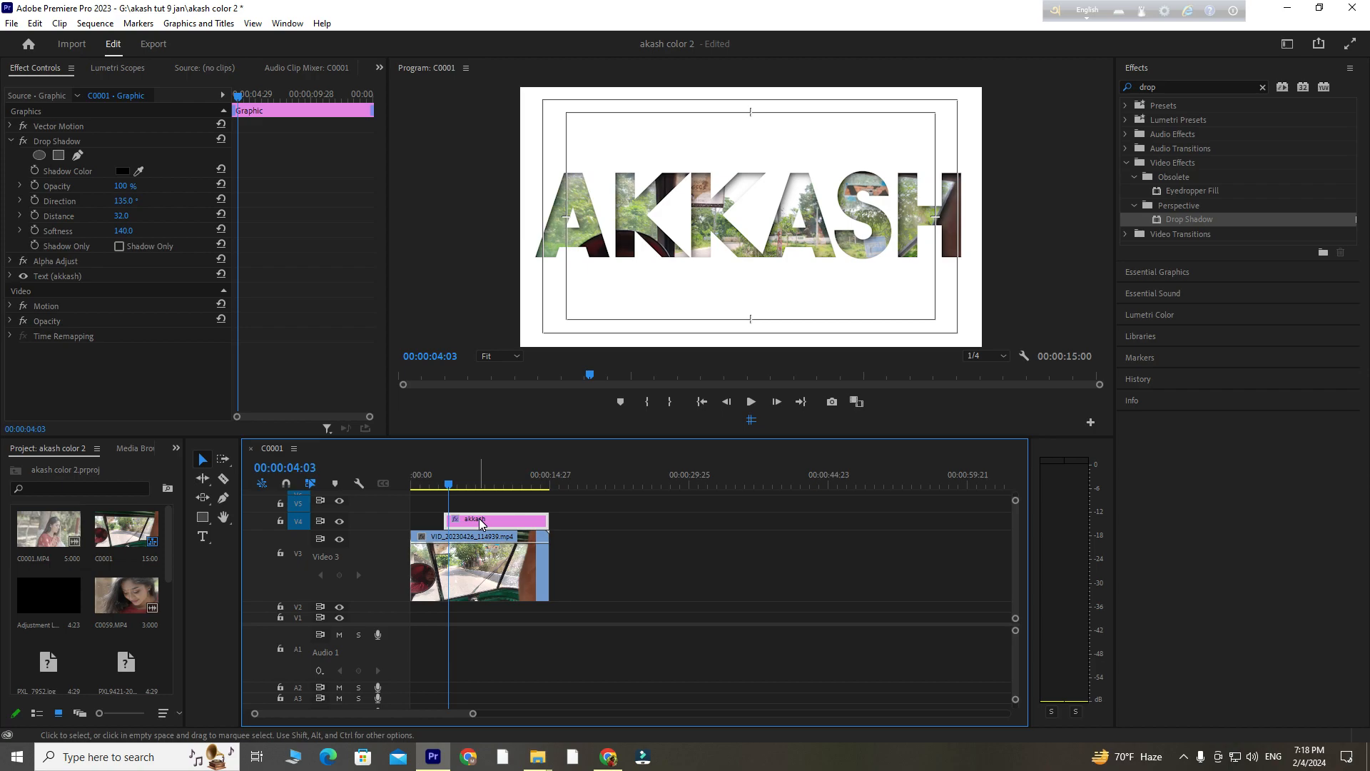
# Apply the default transition to both ends of the name title clip and play the sequence from 00:00:02:09.
pyautogui.hotkey('ctrl', 'd')
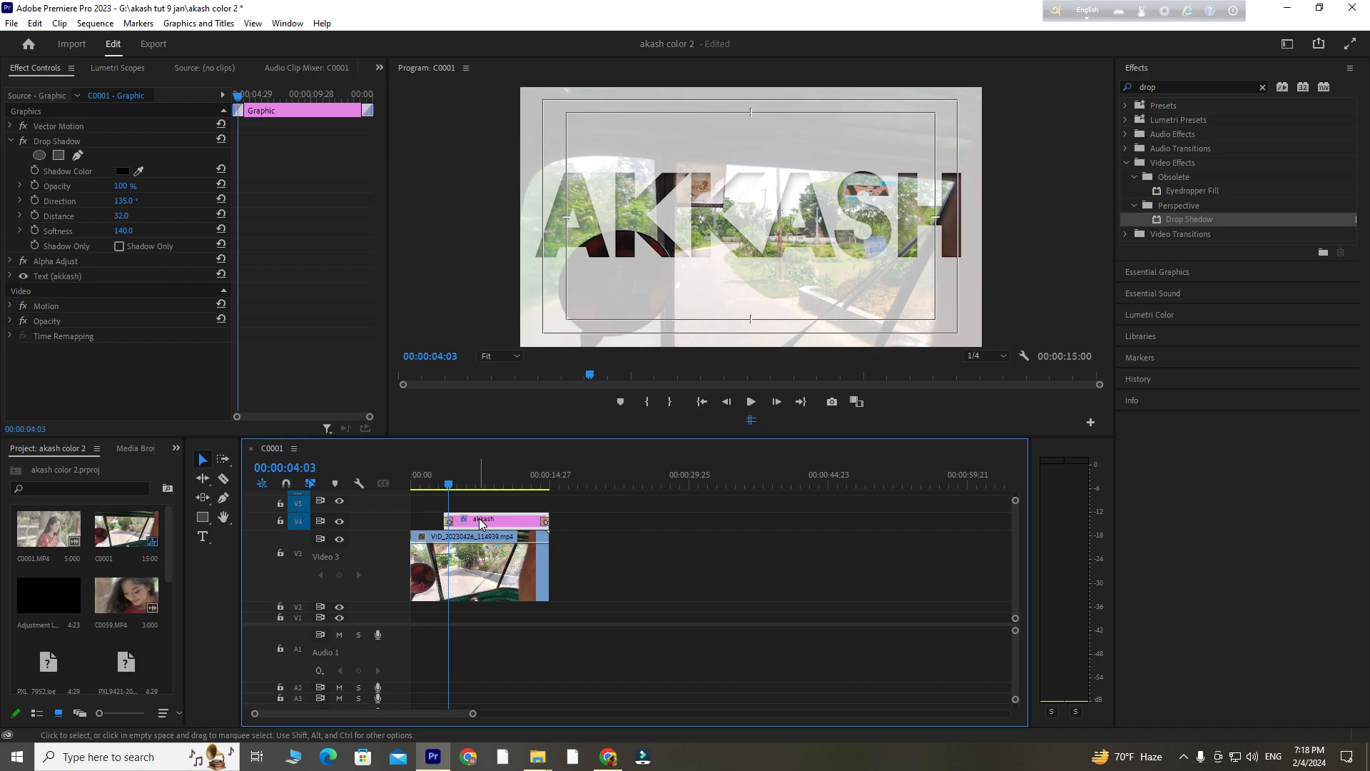
pyautogui.click(433, 475)
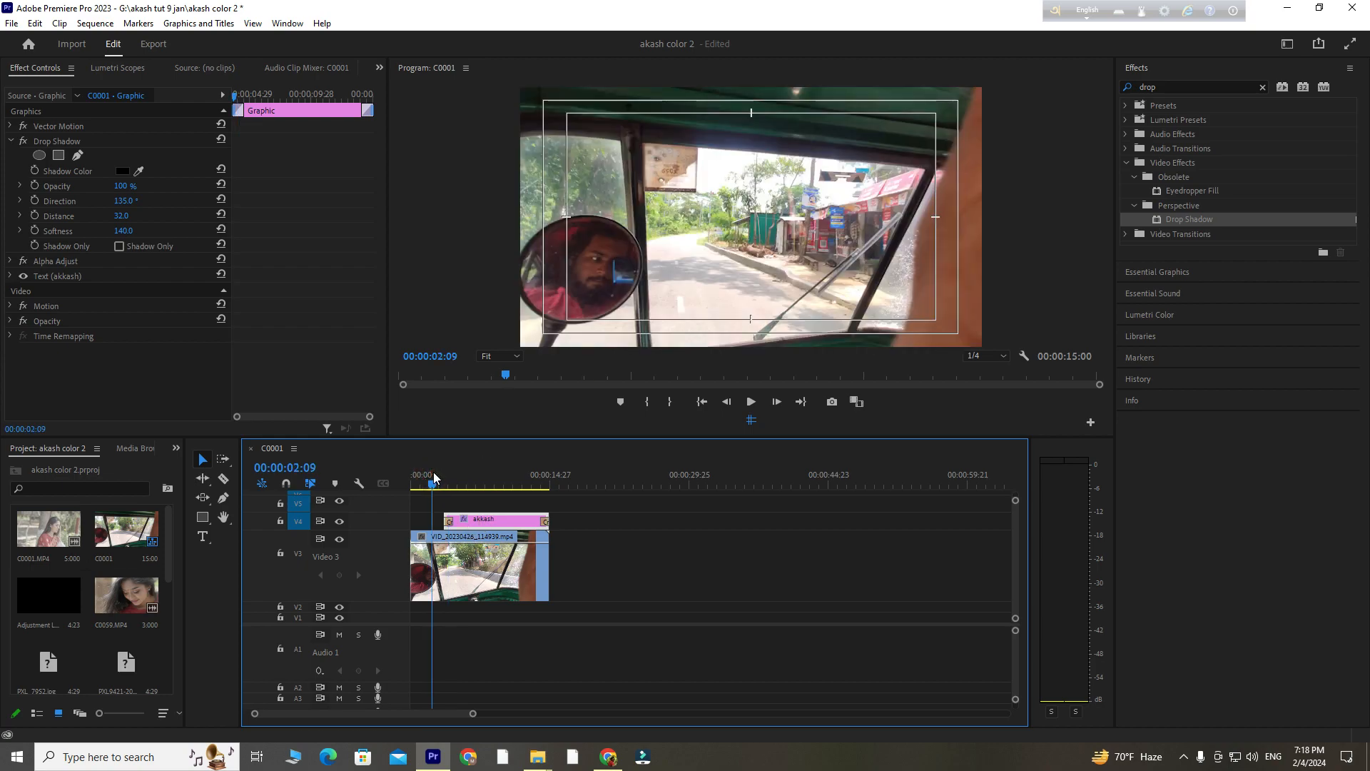
pyautogui.press('space')
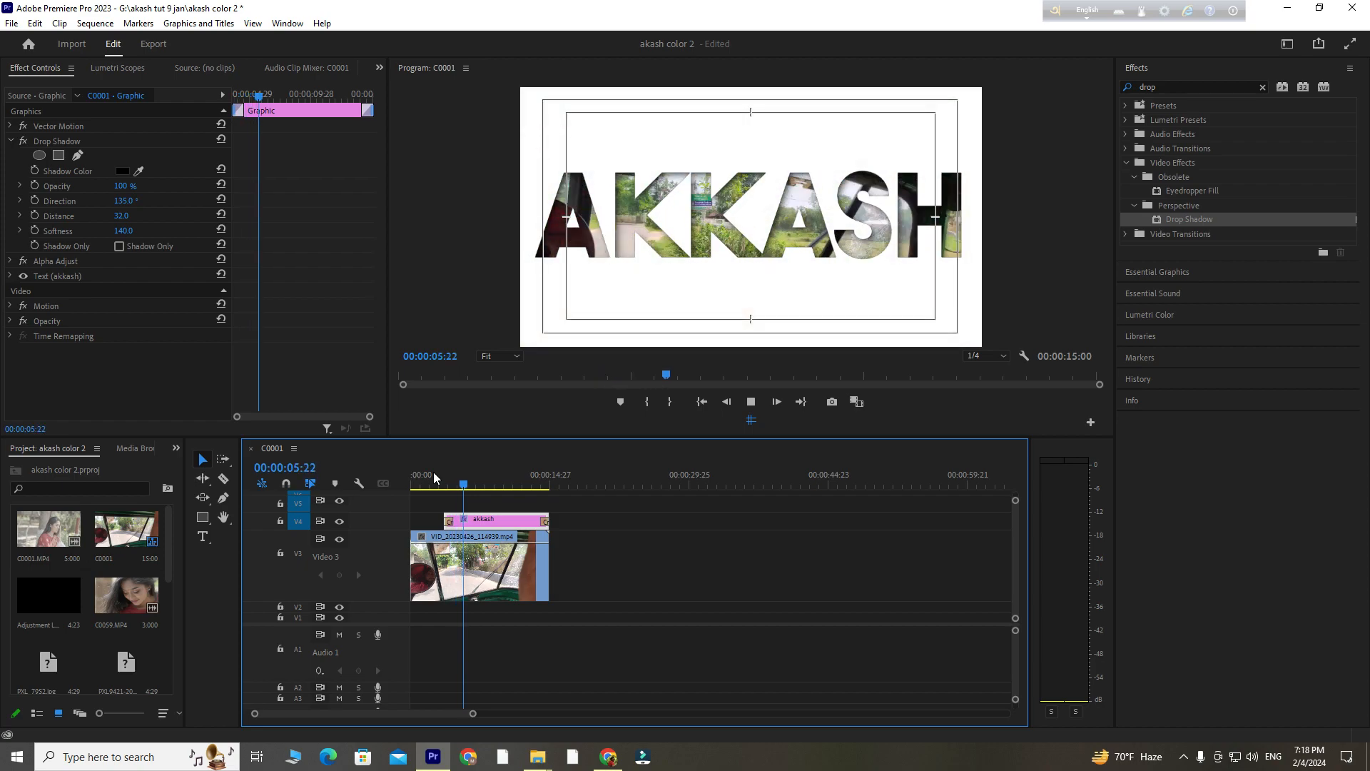
pyautogui.press('space')
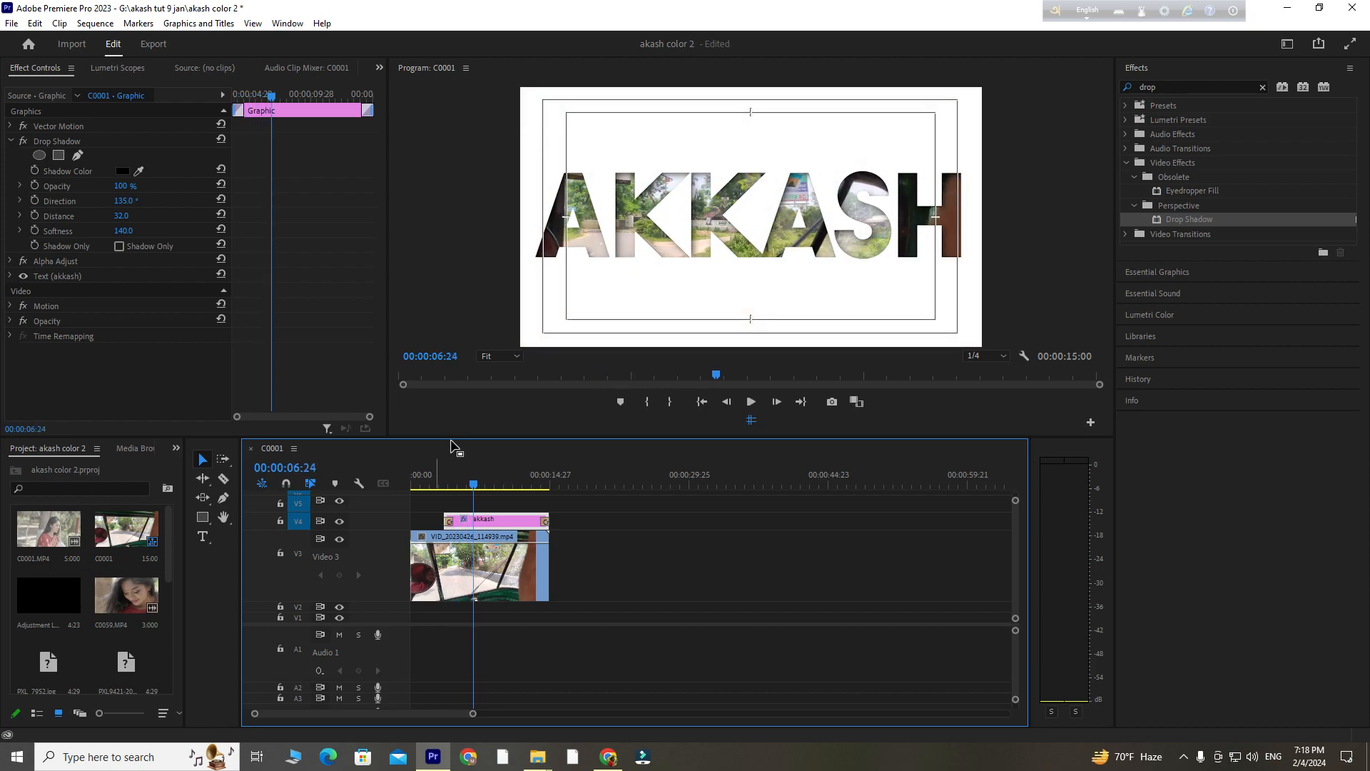
# Split the name title clip at 00:00:05:13, at about 8 seconds and at 00:00:11:01.
pyautogui.click(445, 484)
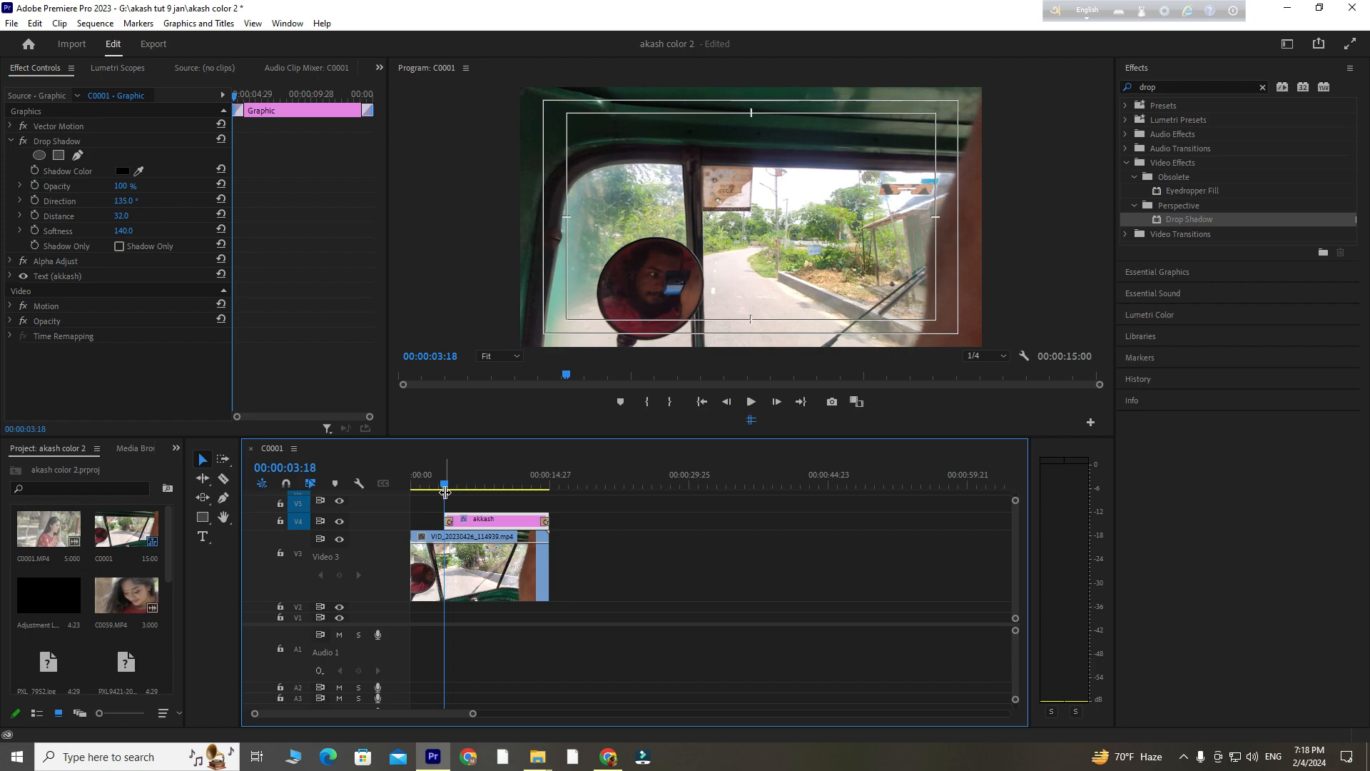
pyautogui.moveTo(446, 492); pyautogui.dragTo(461, 490)
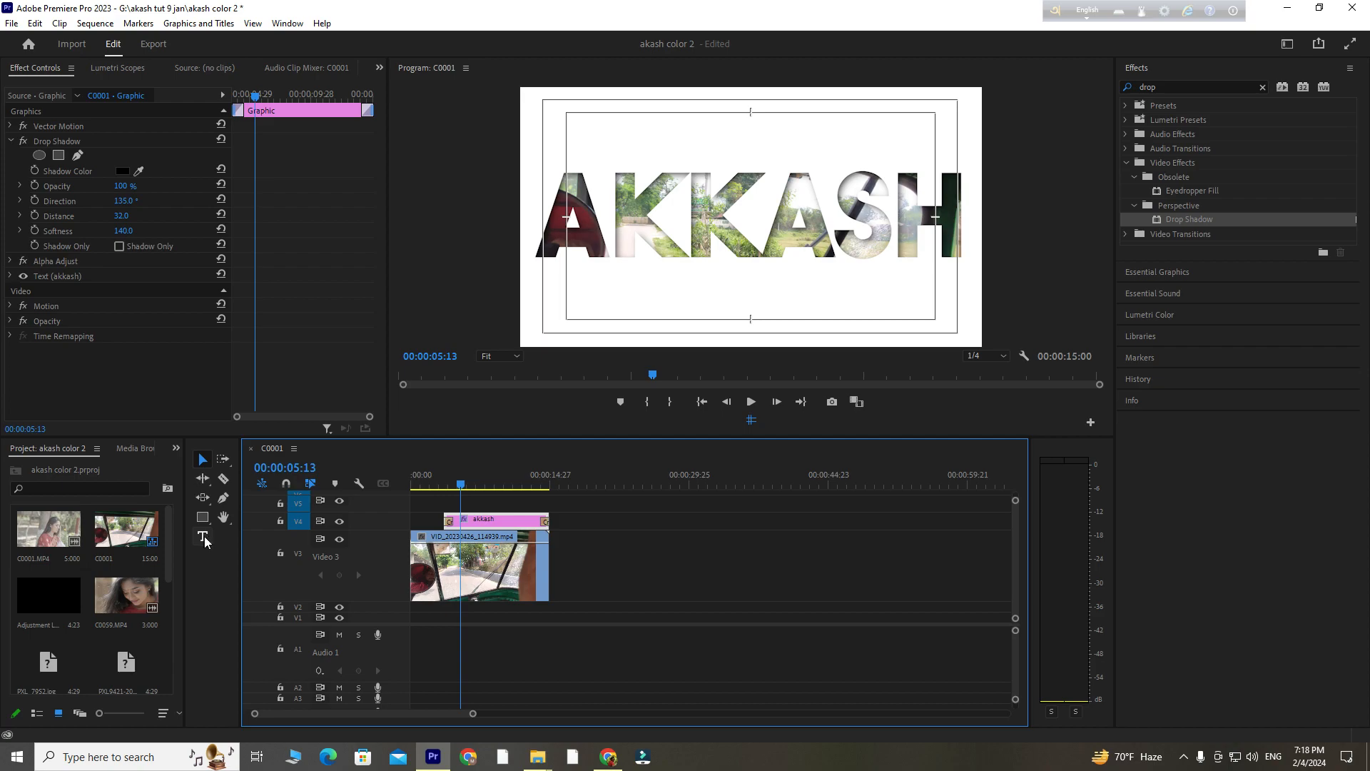
pyautogui.click(223, 479)
pyautogui.click(460, 519)
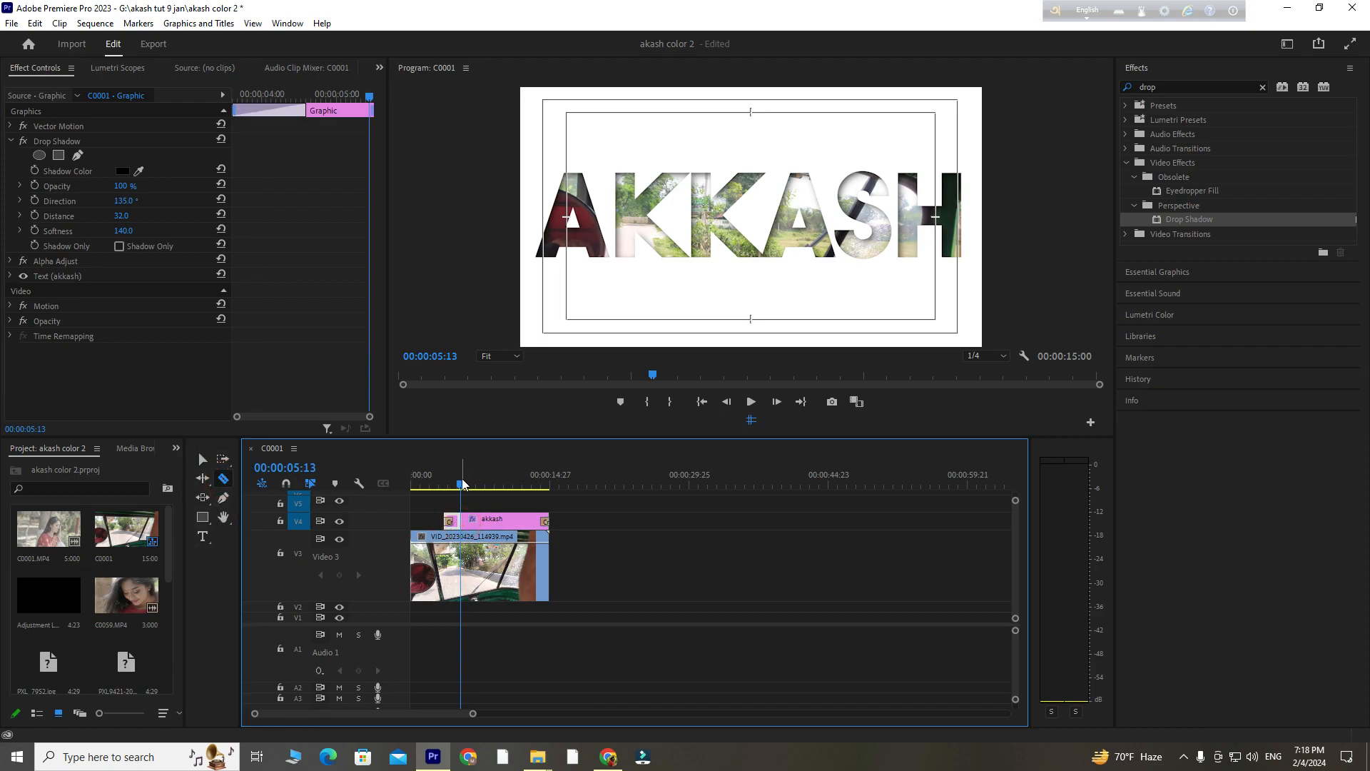
pyautogui.moveTo(463, 484); pyautogui.dragTo(514, 486)
pyautogui.click(485, 520)
pyautogui.click(513, 520)
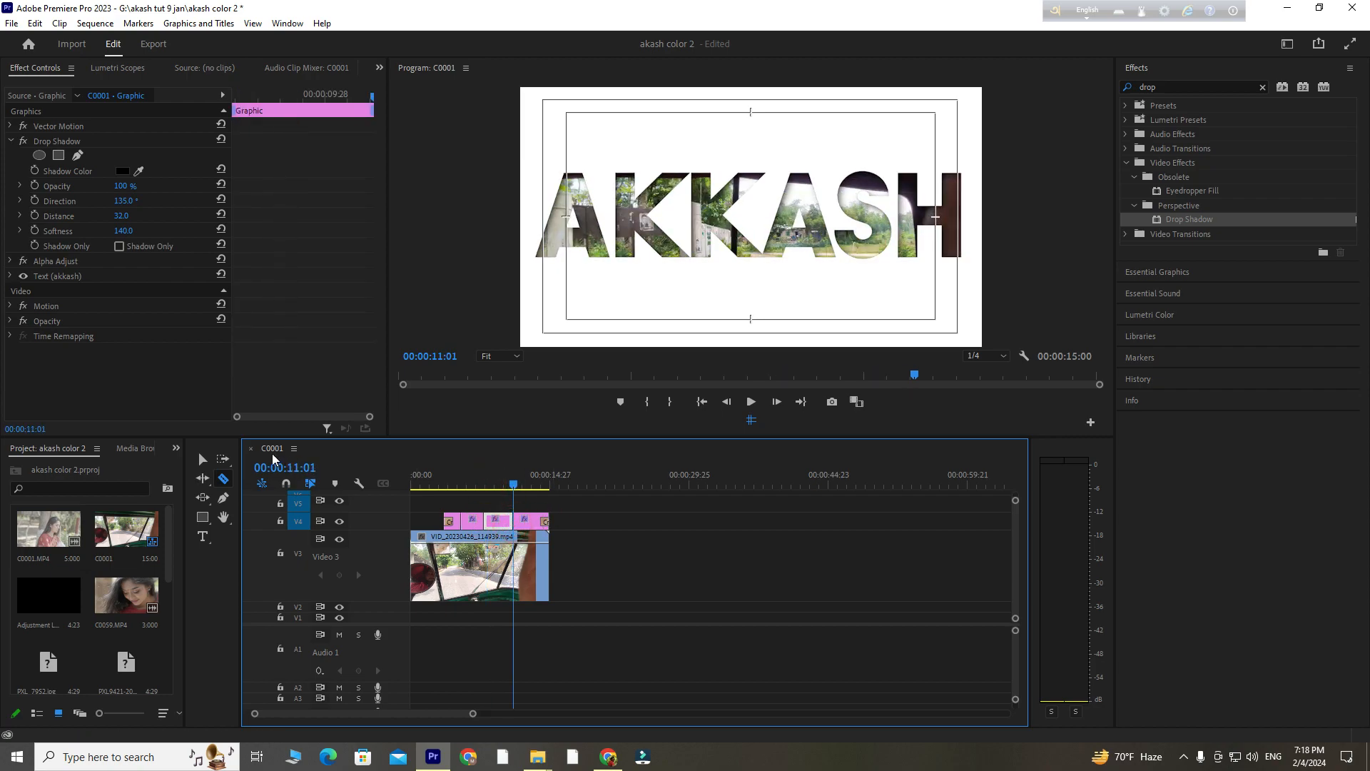
# Delete the last piece of the split name title.
pyautogui.click(203, 459)
pyautogui.click(533, 521)
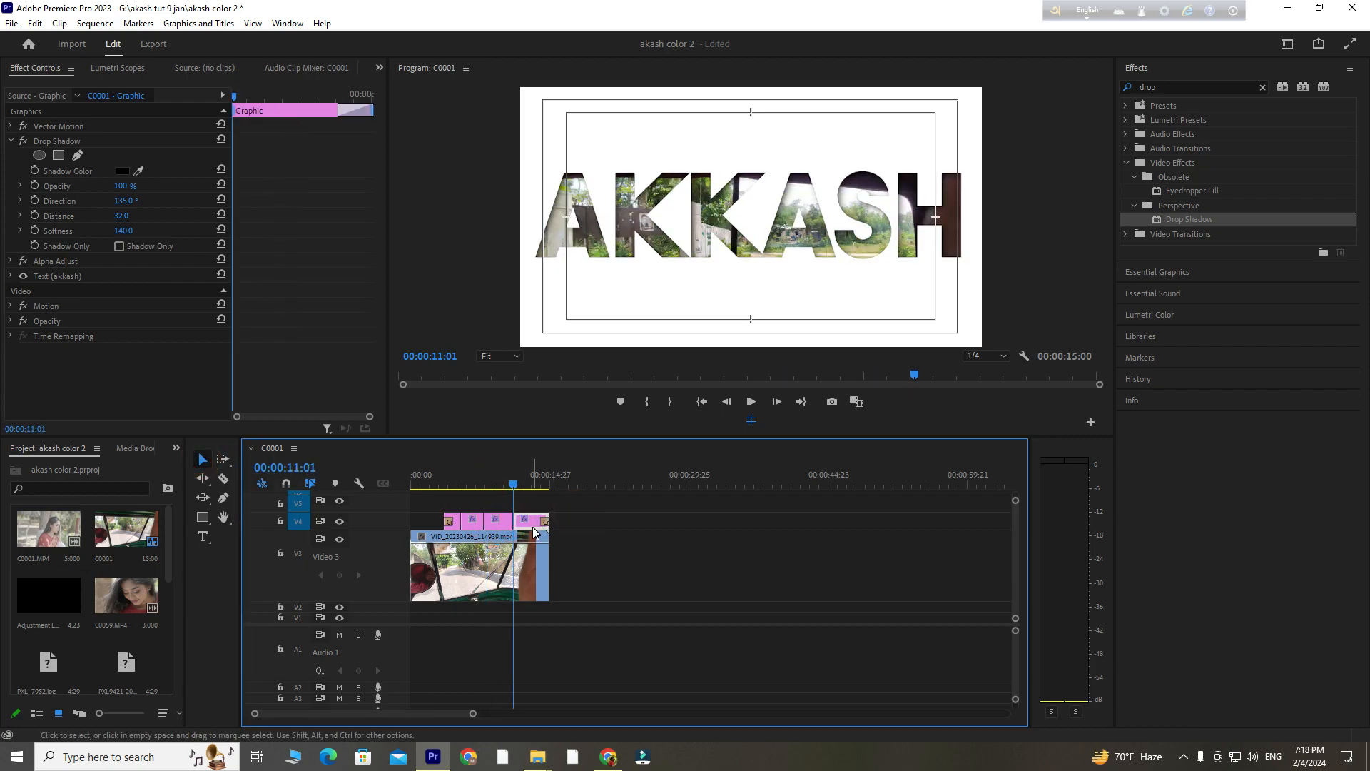
pyautogui.press('Delete')
# Replace the text of the second title piece with a different name at 00:00:06:13.
pyautogui.click(444, 486)
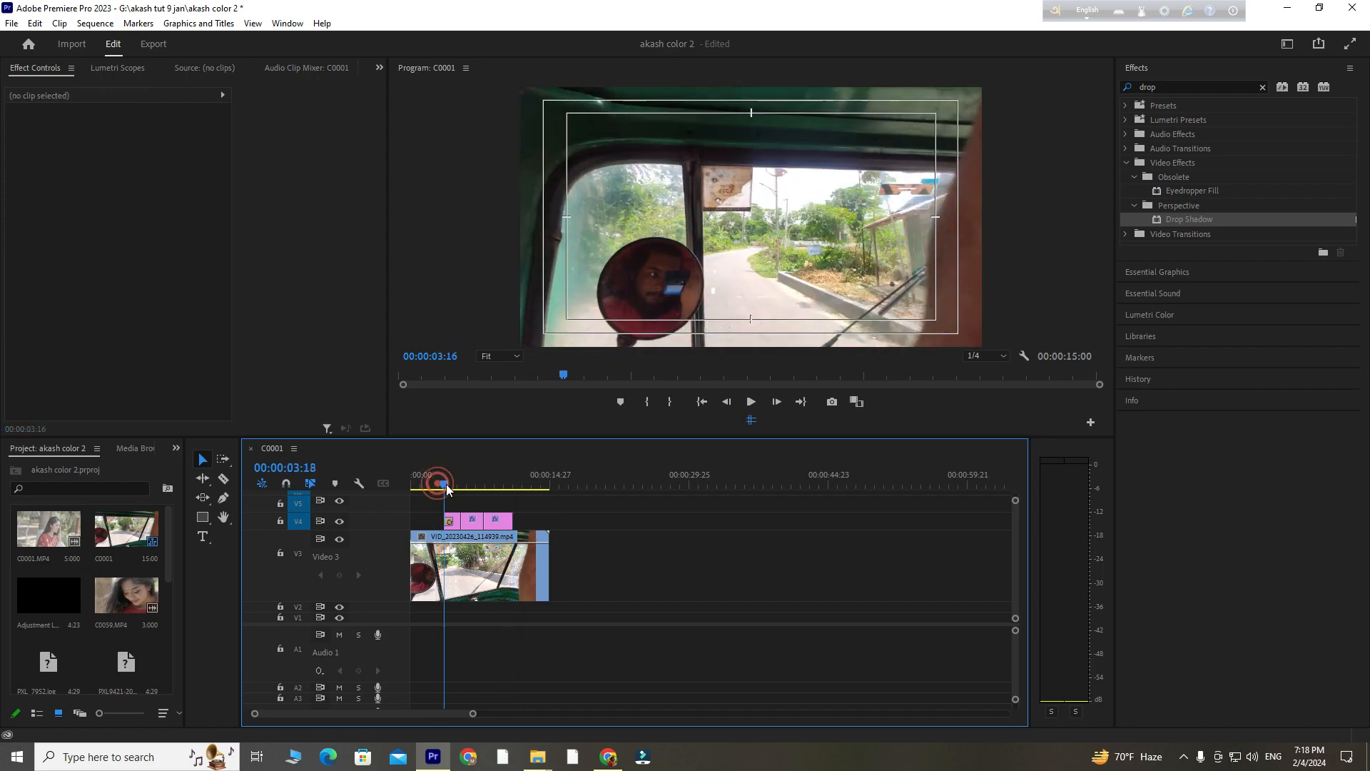
pyautogui.moveTo(447, 489); pyautogui.dragTo(470, 486)
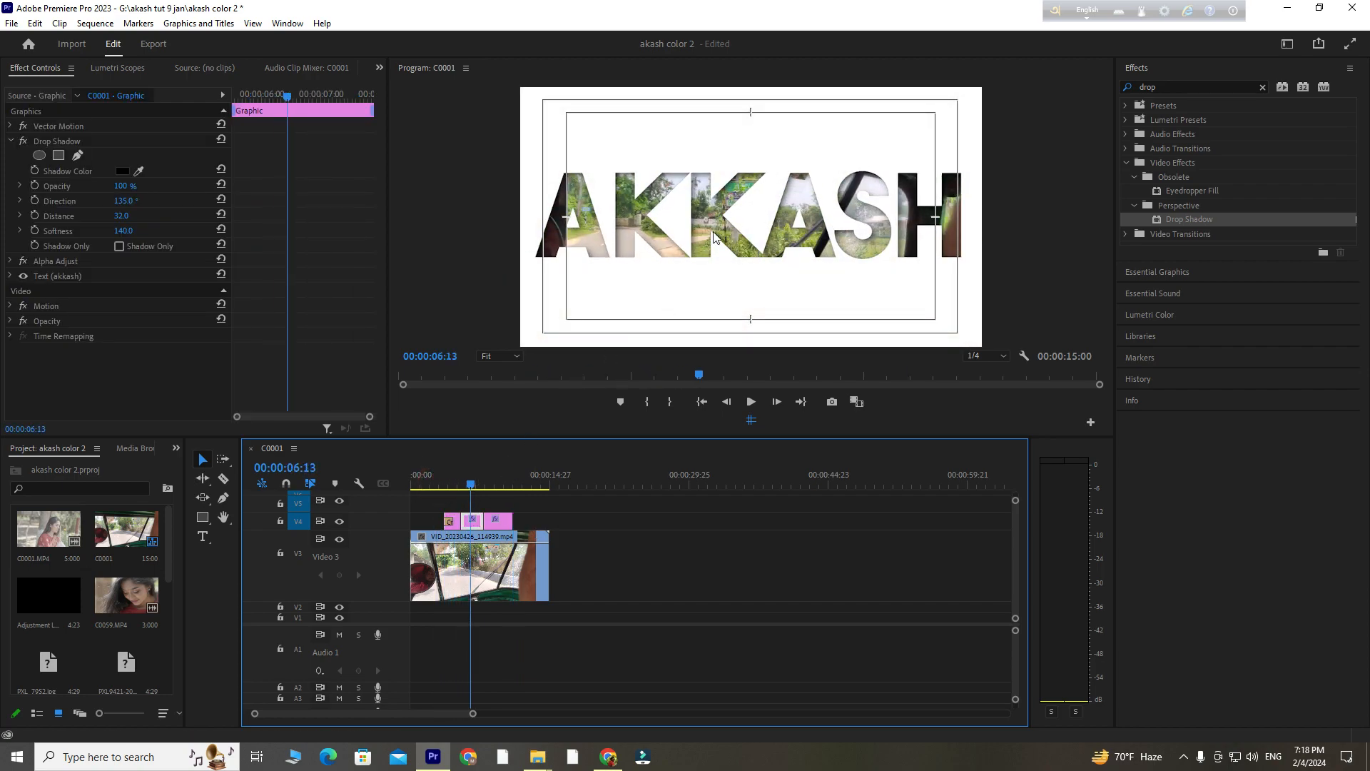
pyautogui.doubleClick(715, 236)
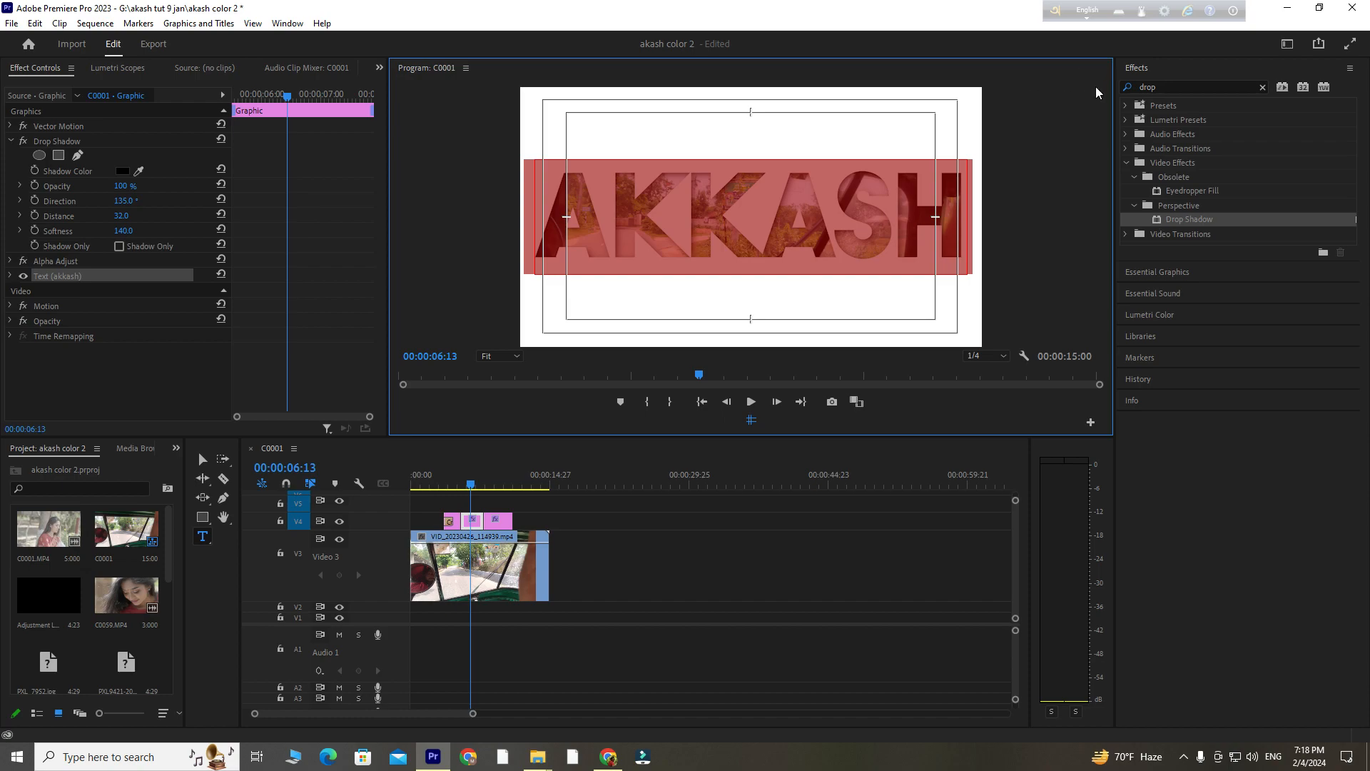
pyautogui.write('MIY Z')
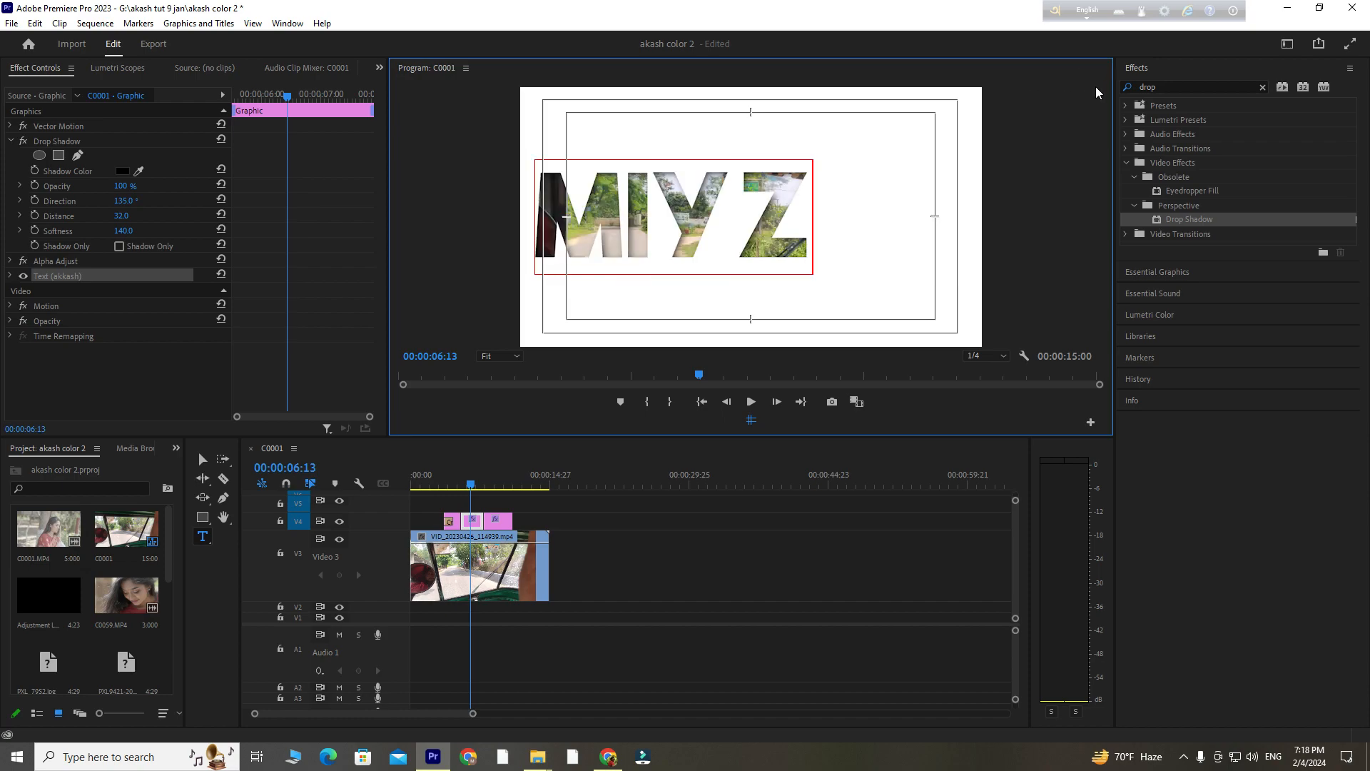
pyautogui.press('BackSpace')
pyautogui.write('A')
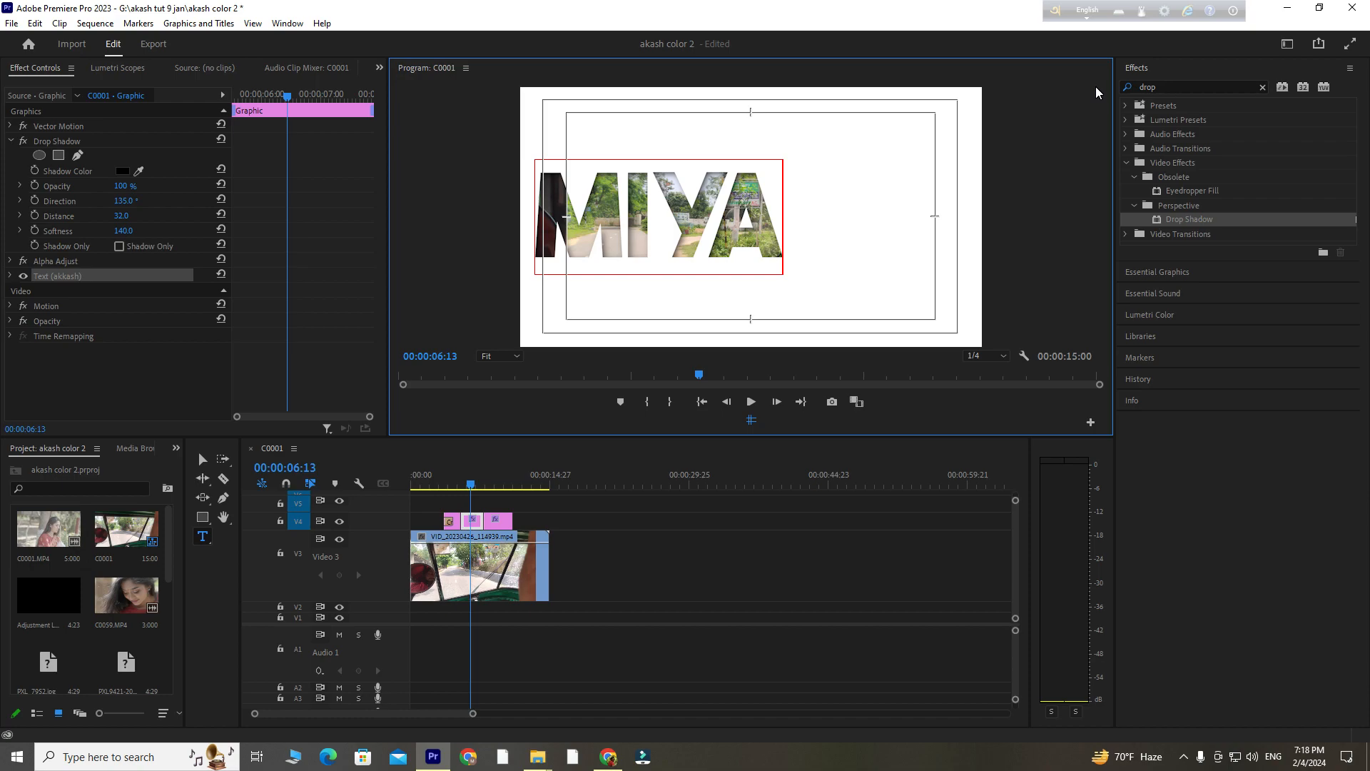
# Scale the second title's text to 1363 and center it horizontally and vertically in the frame.
pyautogui.click(1188, 271)
pyautogui.click(1187, 295)
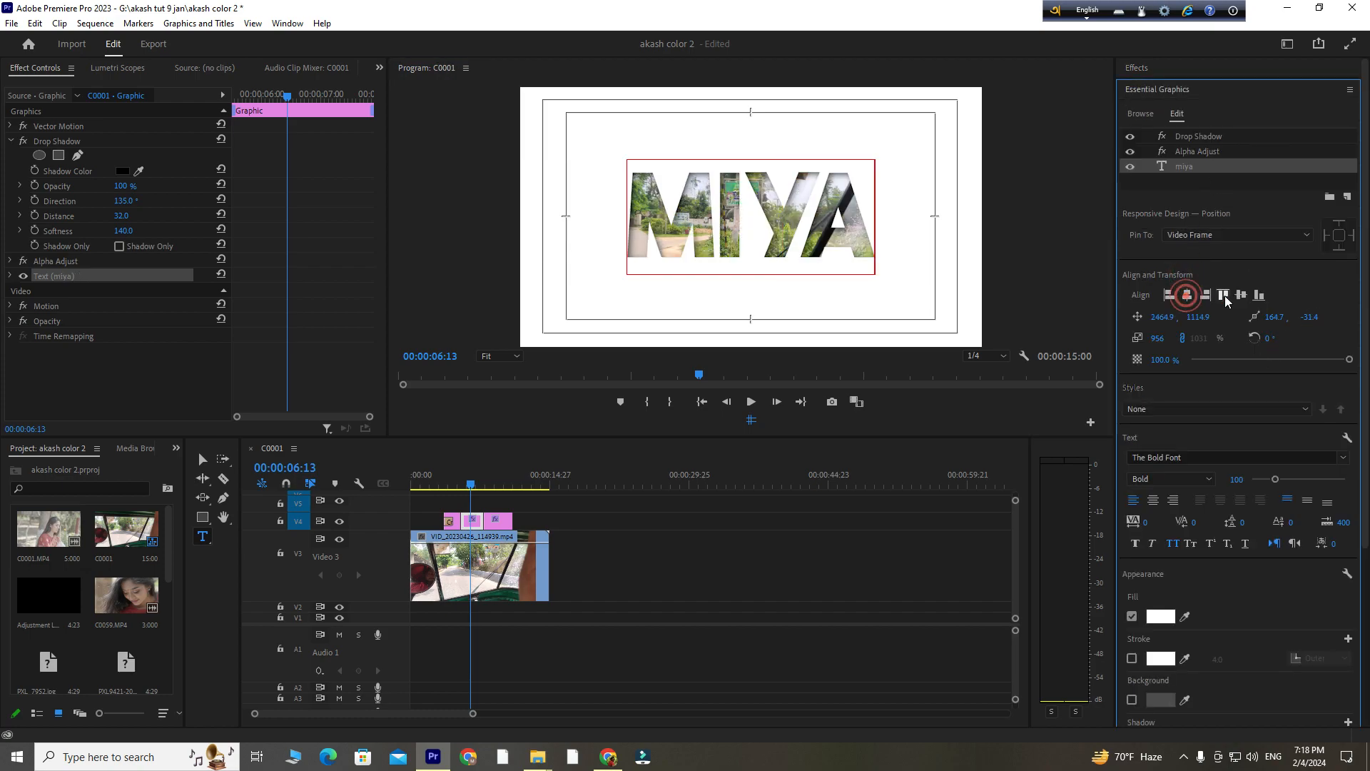
pyautogui.click(1240, 296)
pyautogui.moveTo(1158, 338); pyautogui.dragTo(1234, 338)
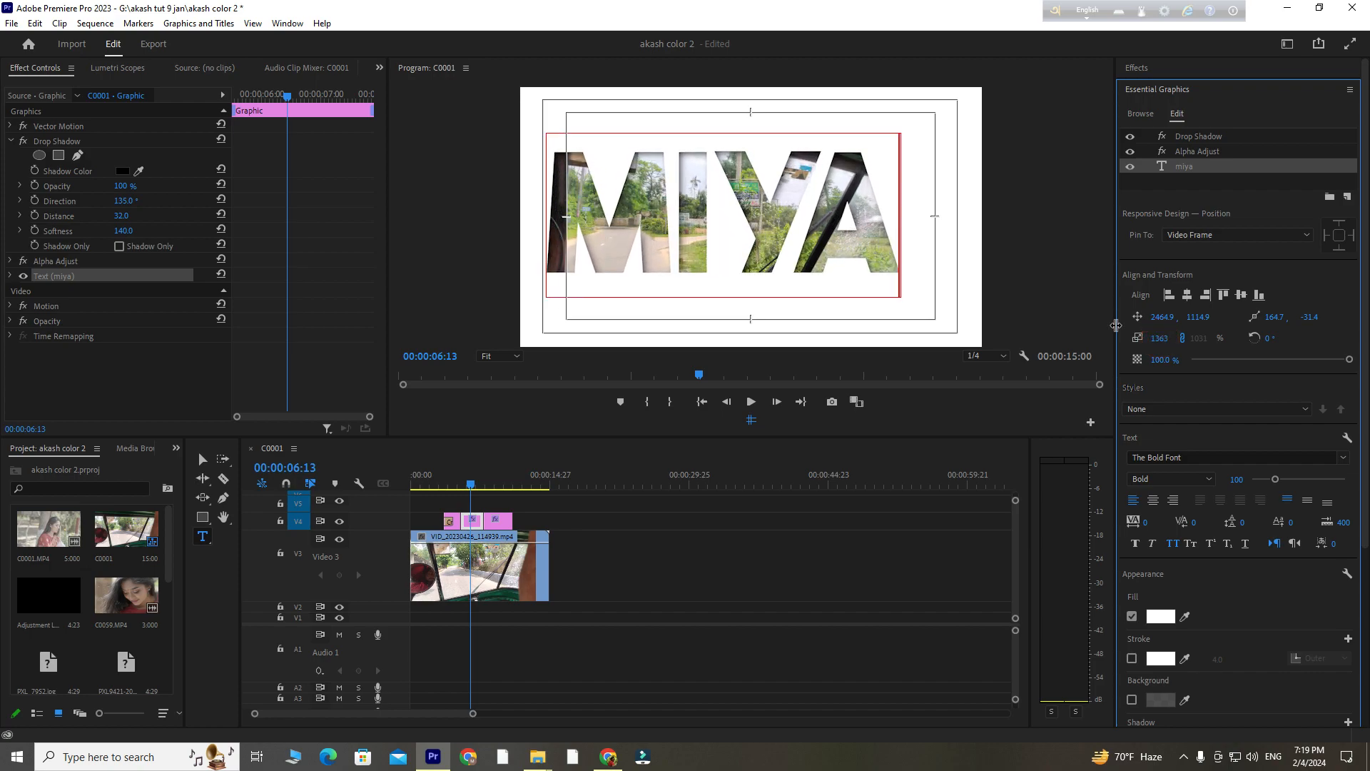
pyautogui.click(1187, 294)
pyautogui.click(1240, 294)
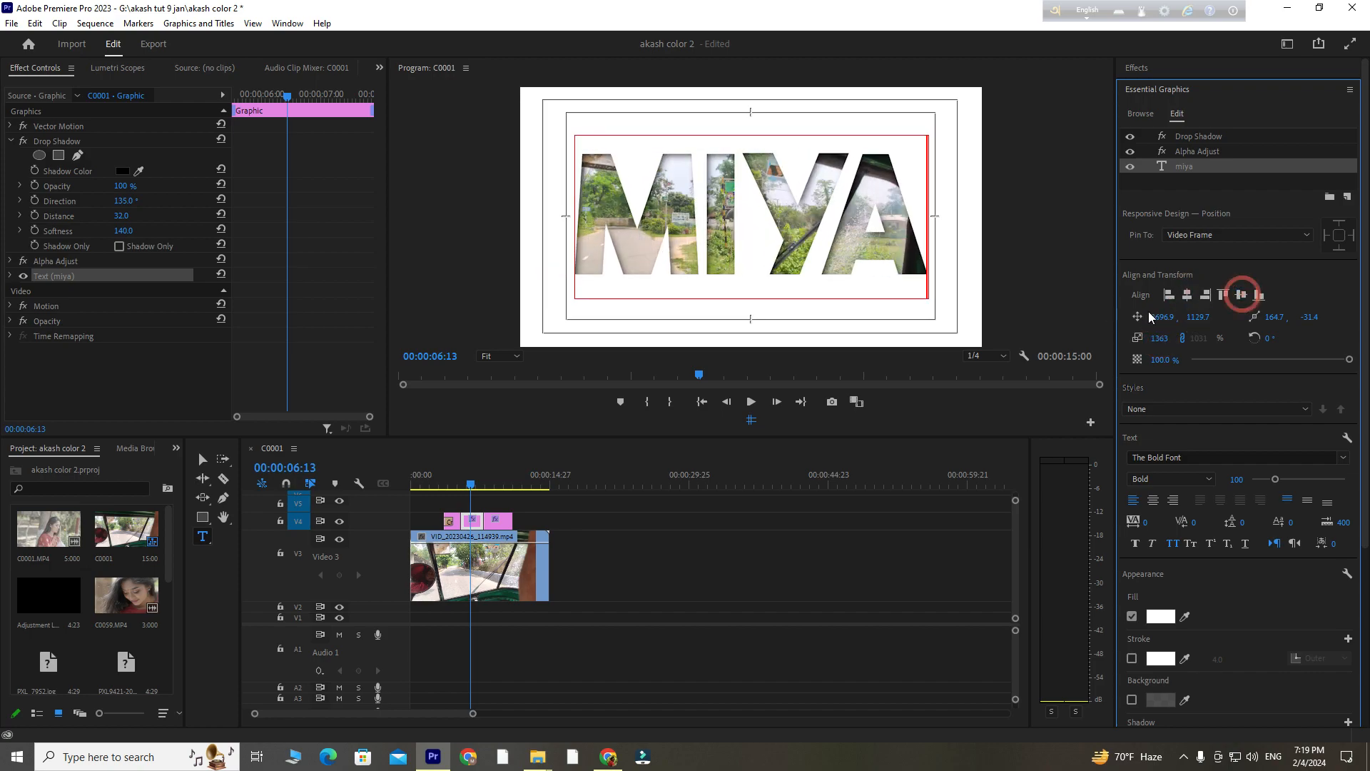
# Append the letter R to the second title's name, scale the text to 1217 and center it in the frame.
pyautogui.click(903, 247)
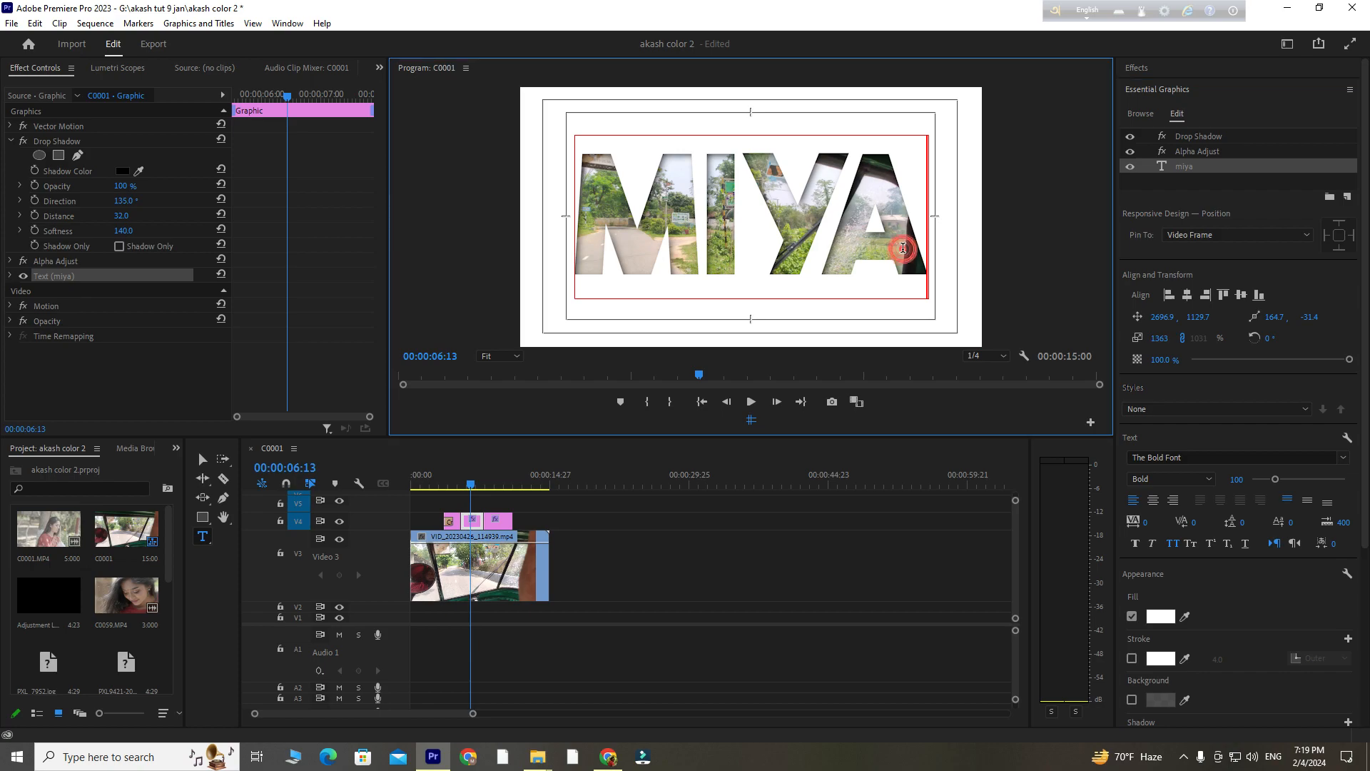
pyautogui.write('r')
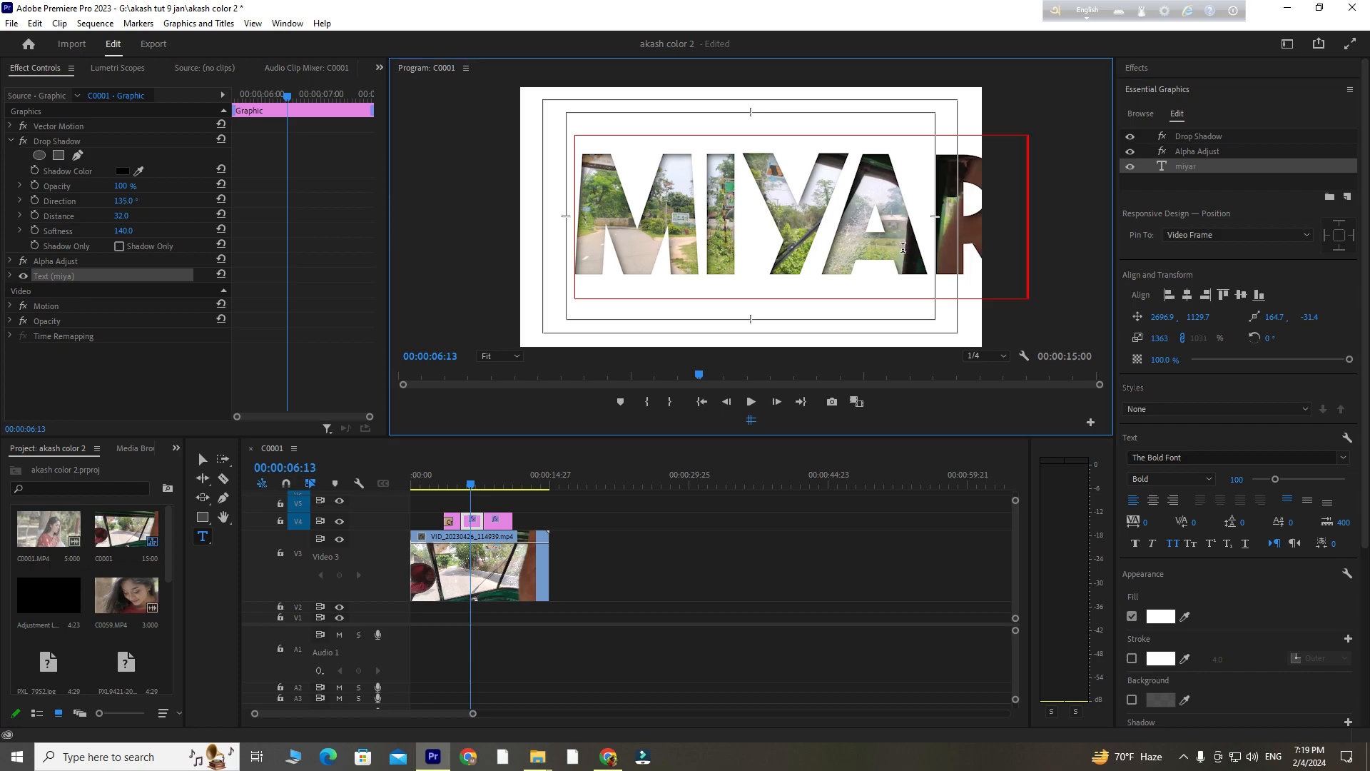
pyautogui.hotkey('ctrl', 'a')
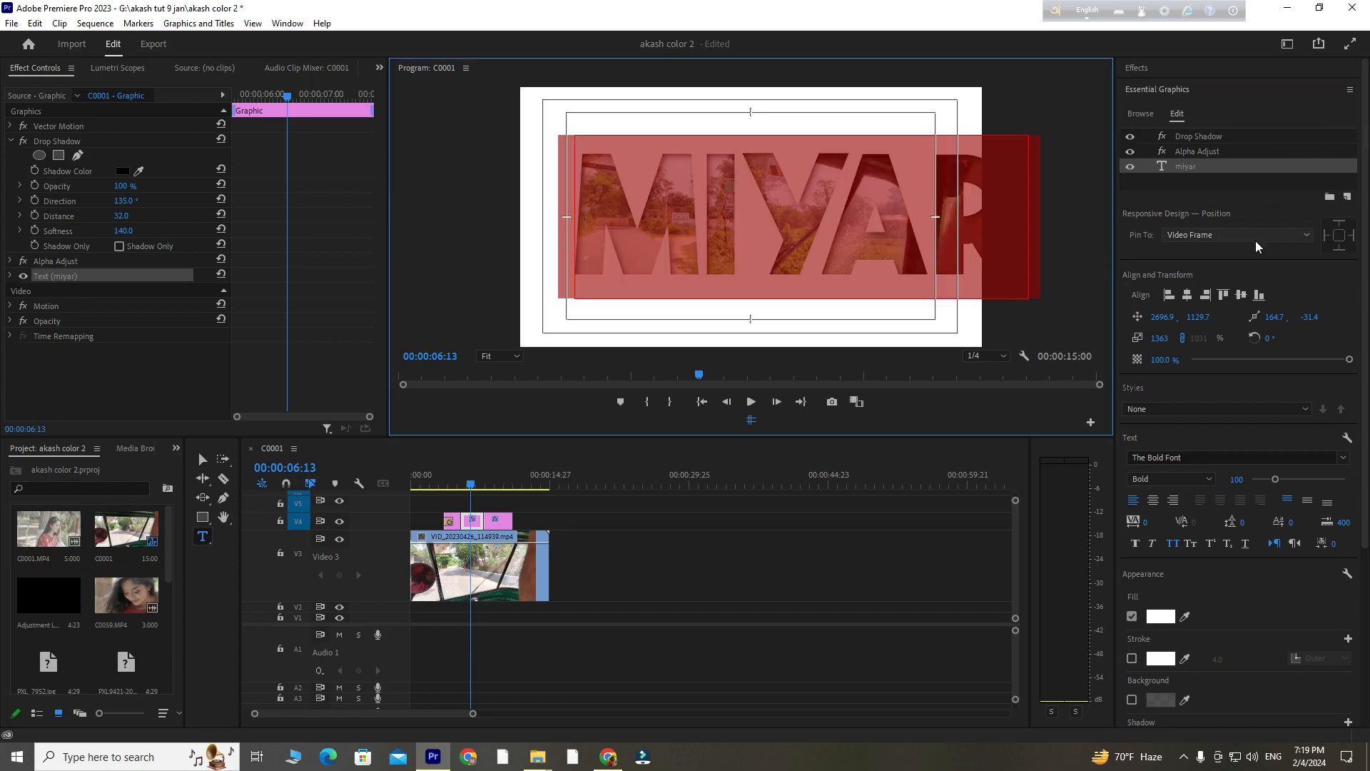
pyautogui.moveTo(1161, 338); pyautogui.dragTo(1057, 339)
pyautogui.click(1187, 295)
pyautogui.click(1241, 295)
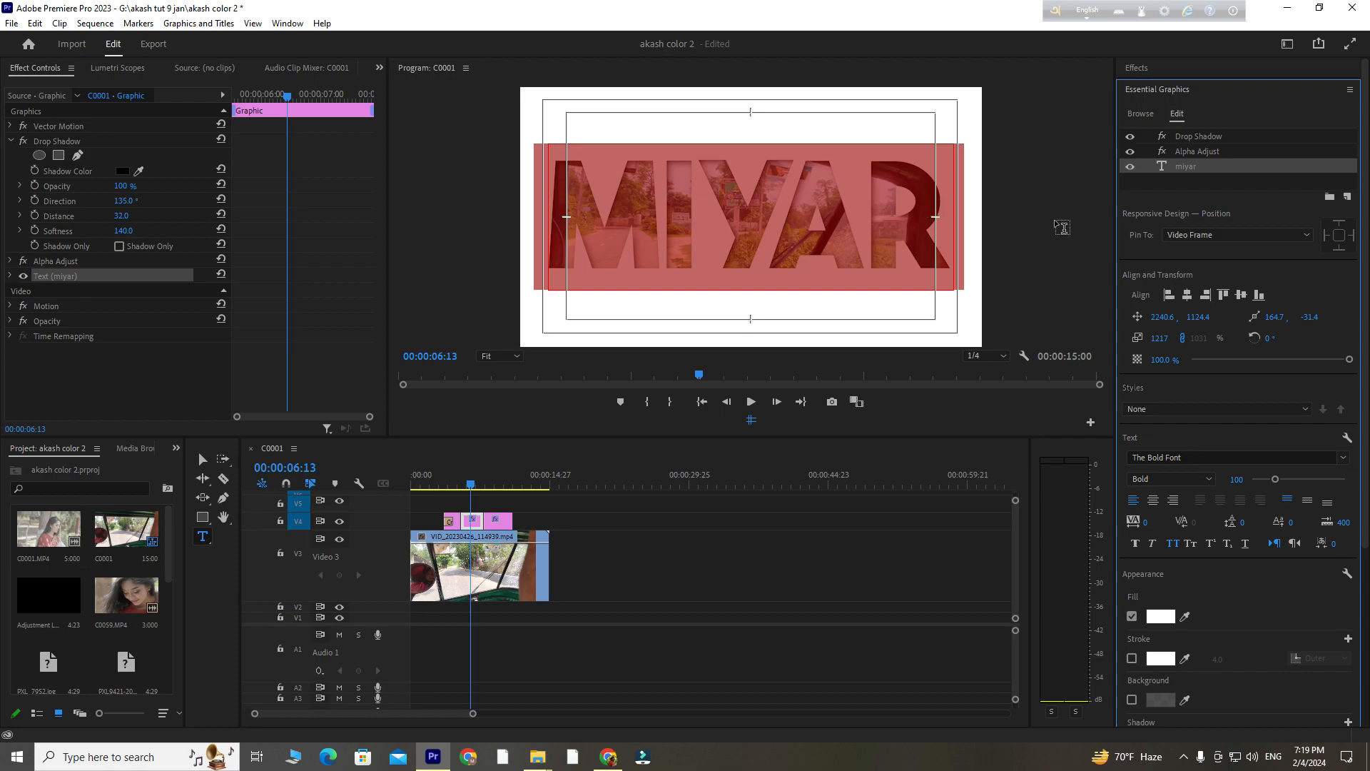
# Fine-tune the second title's scale to 1199 and realign the text to the frame center.
pyautogui.moveTo(1161, 338); pyautogui.dragTo(1212, 338)
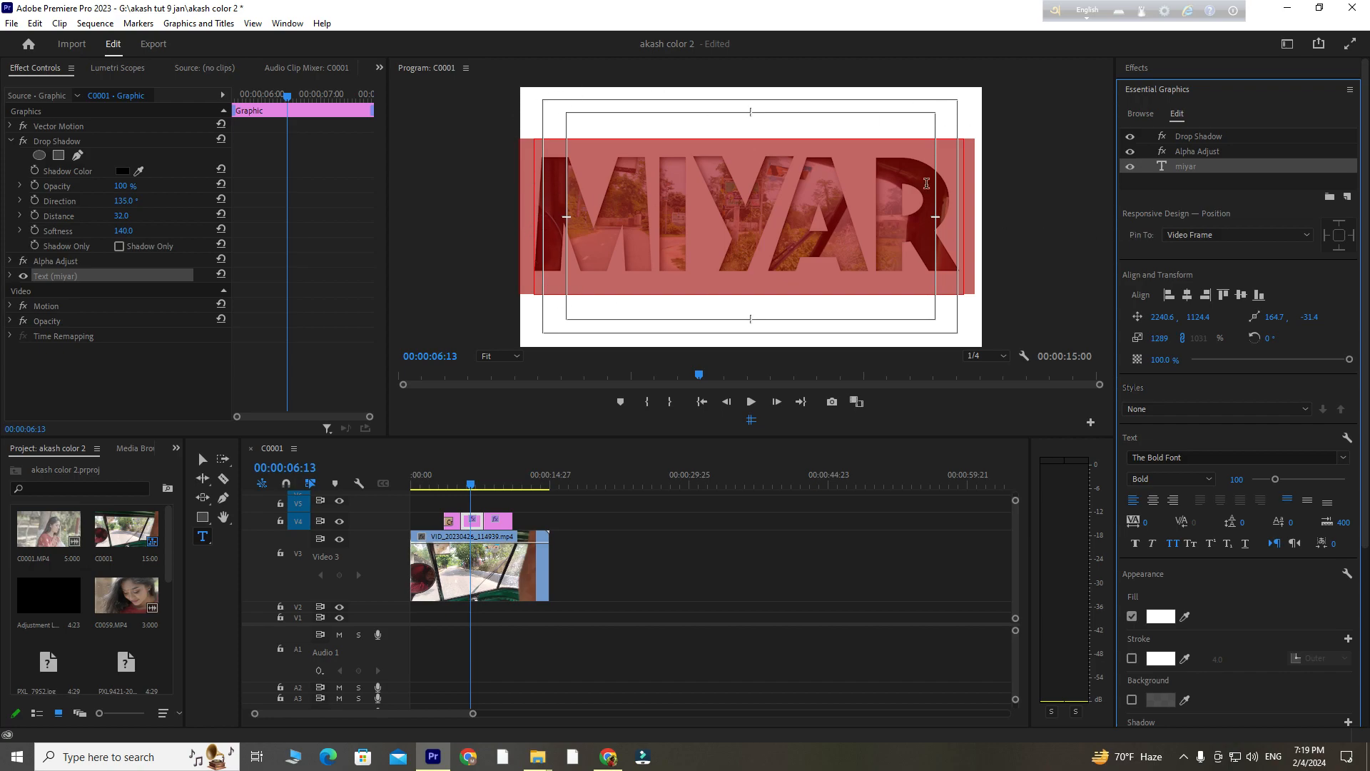
pyautogui.click(1241, 296)
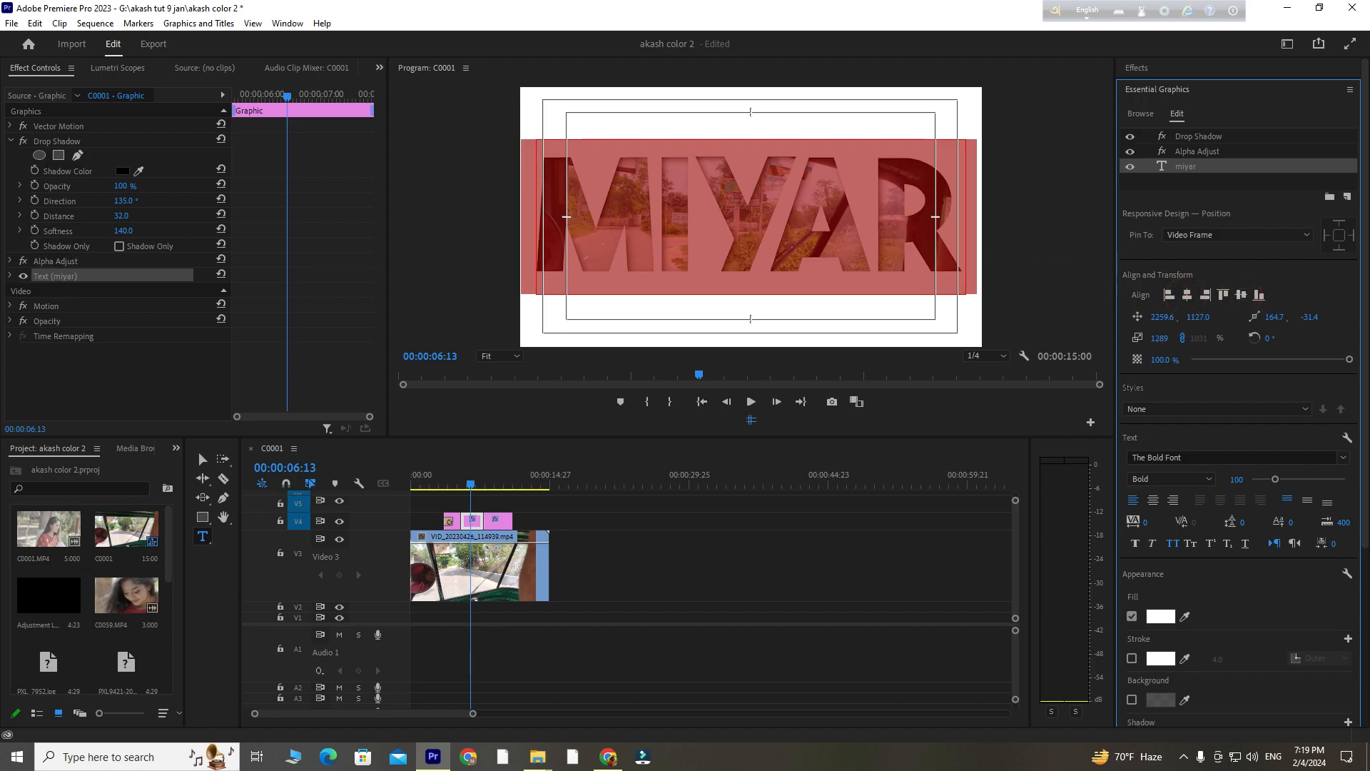
pyautogui.moveTo(1162, 339); pyautogui.dragTo(1127, 339)
pyautogui.click(1188, 296)
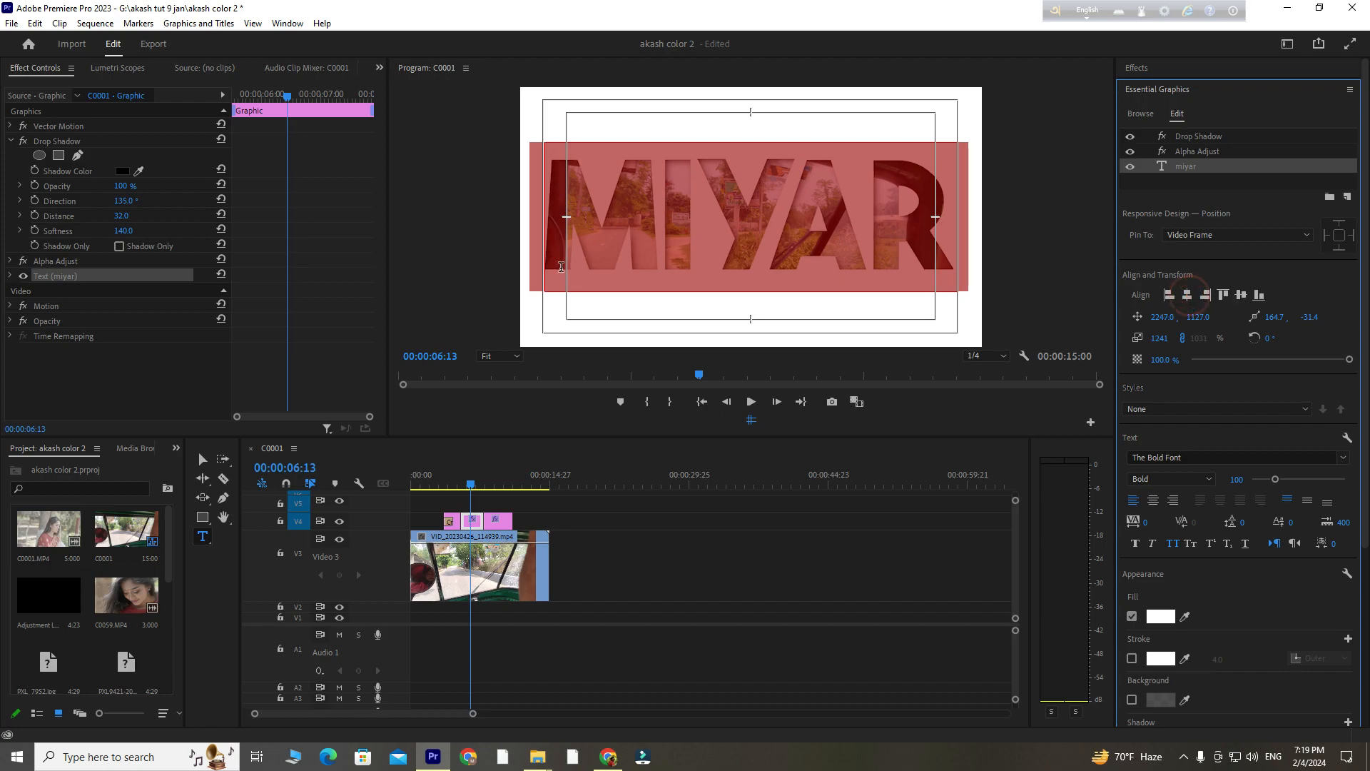
pyautogui.click(1186, 294)
pyautogui.click(1241, 295)
pyautogui.moveTo(1159, 340); pyautogui.dragTo(1131, 340)
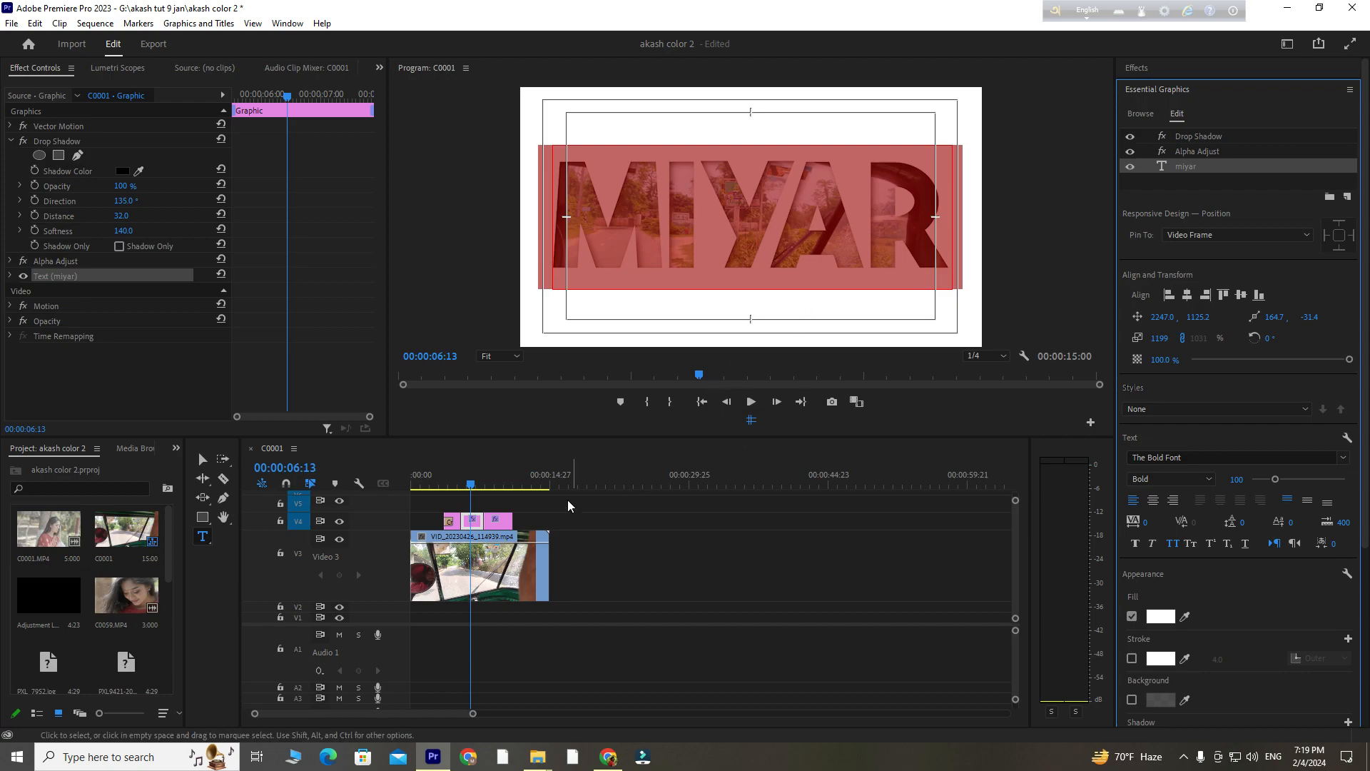
# Play the sequence from before the first title through to 00:00:07:03 in the second title.
pyautogui.click(442, 474)
pyautogui.press('space')
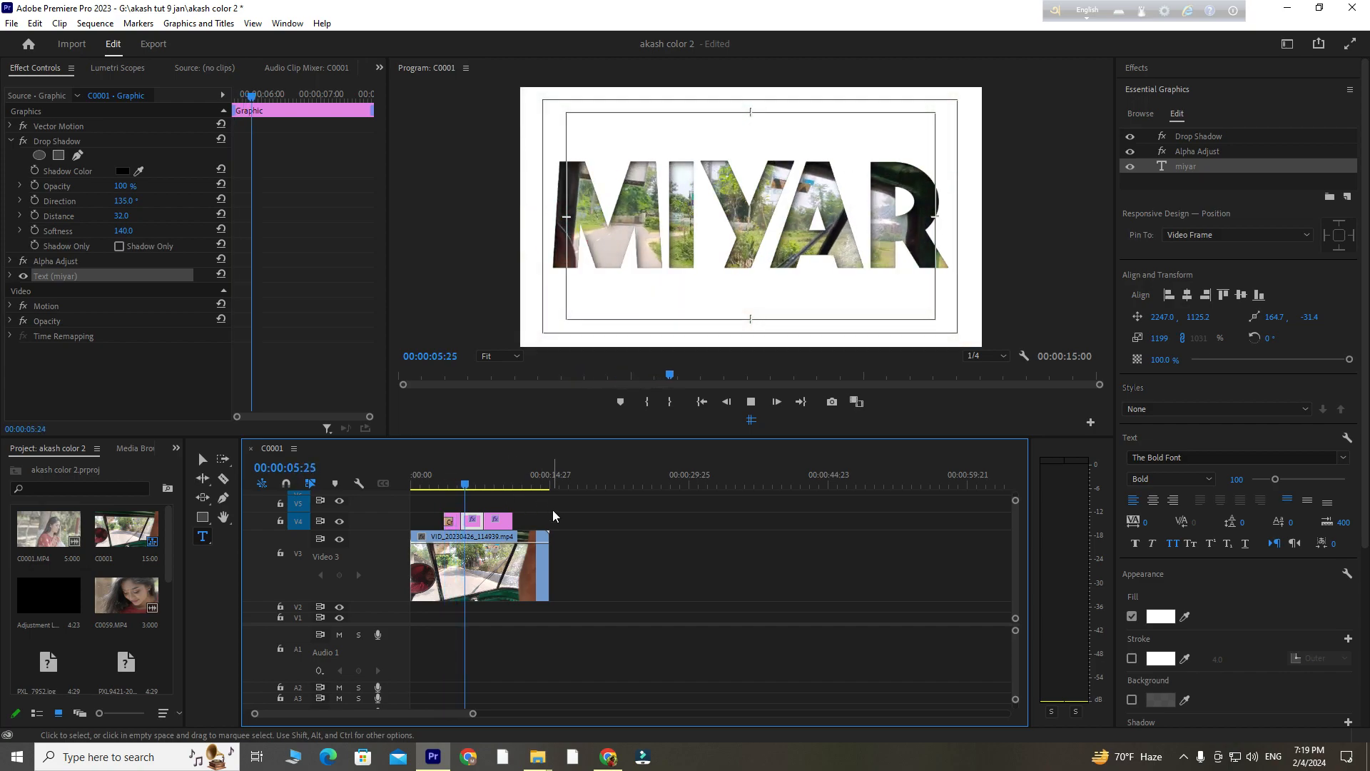
pyautogui.press('space')
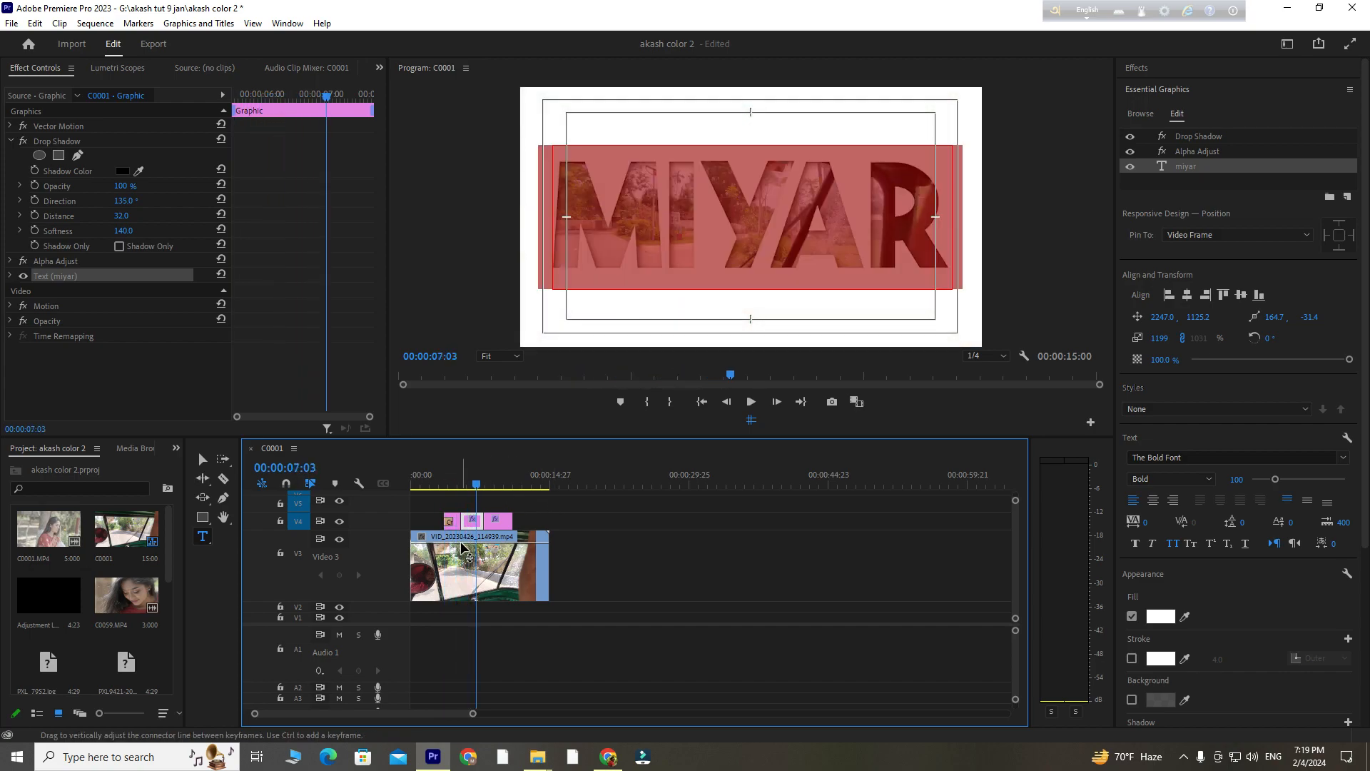
# Shorten the first title and its Cross Dissolve to 10 frames, and close the gap to the second title.
pyautogui.scroll(3, 468, 539)
pyautogui.scroll(-1, 600, 521)
pyautogui.scroll(3, 468, 515)
pyautogui.scroll(2, 468, 514)
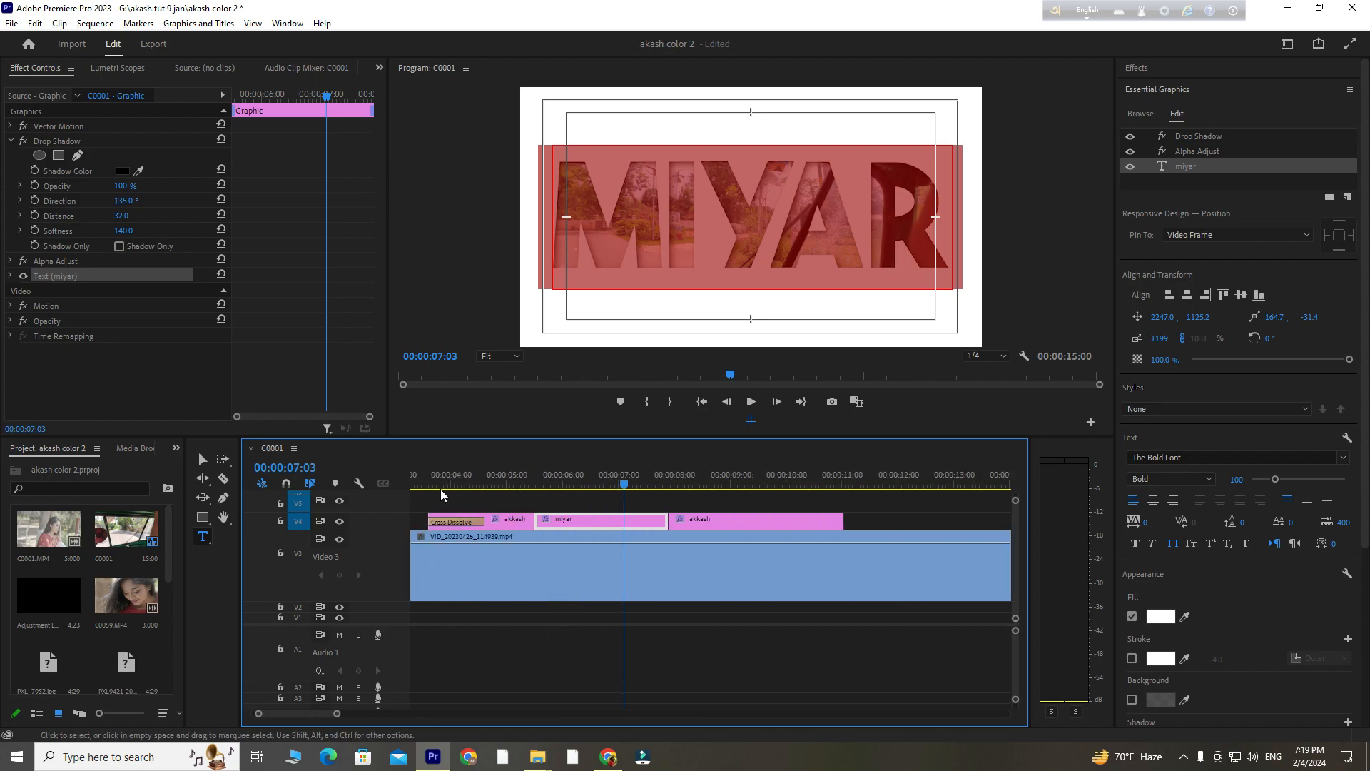
pyautogui.click(428, 479)
pyautogui.scroll(3, 503, 509)
pyautogui.press('space')
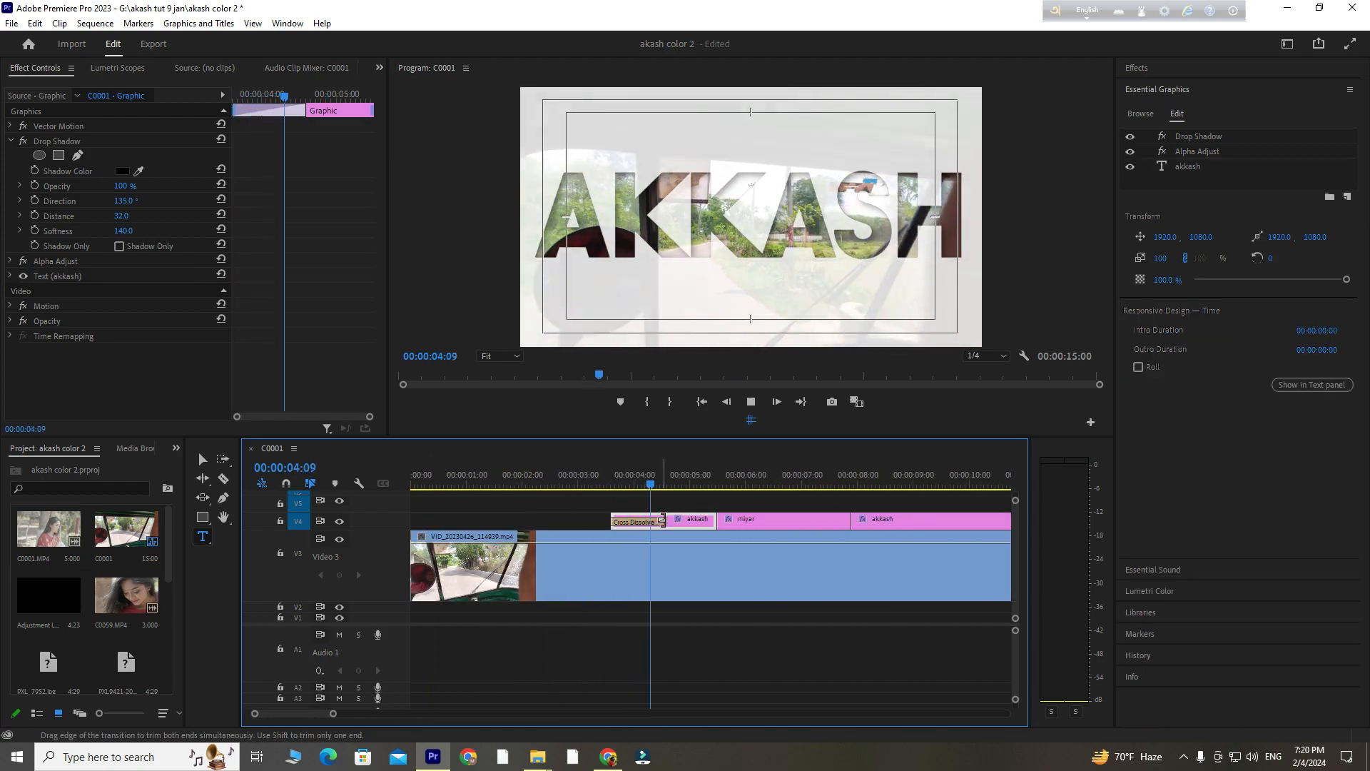
pyautogui.moveTo(715, 519); pyautogui.dragTo(631, 522)
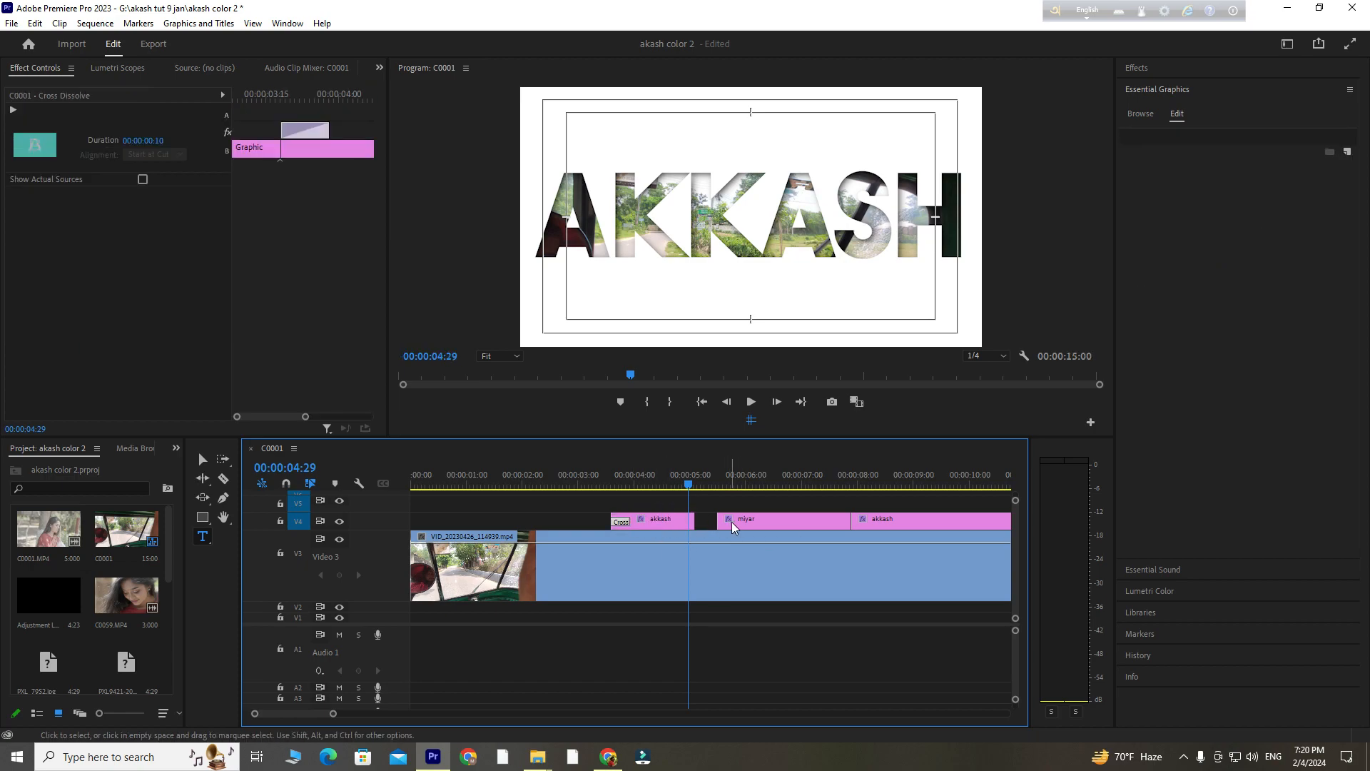
pyautogui.moveTo(733, 527); pyautogui.dragTo(708, 526)
# Trim the second title's end to about 00:00:06:03 and move the third title directly against it.
pyautogui.press('space')
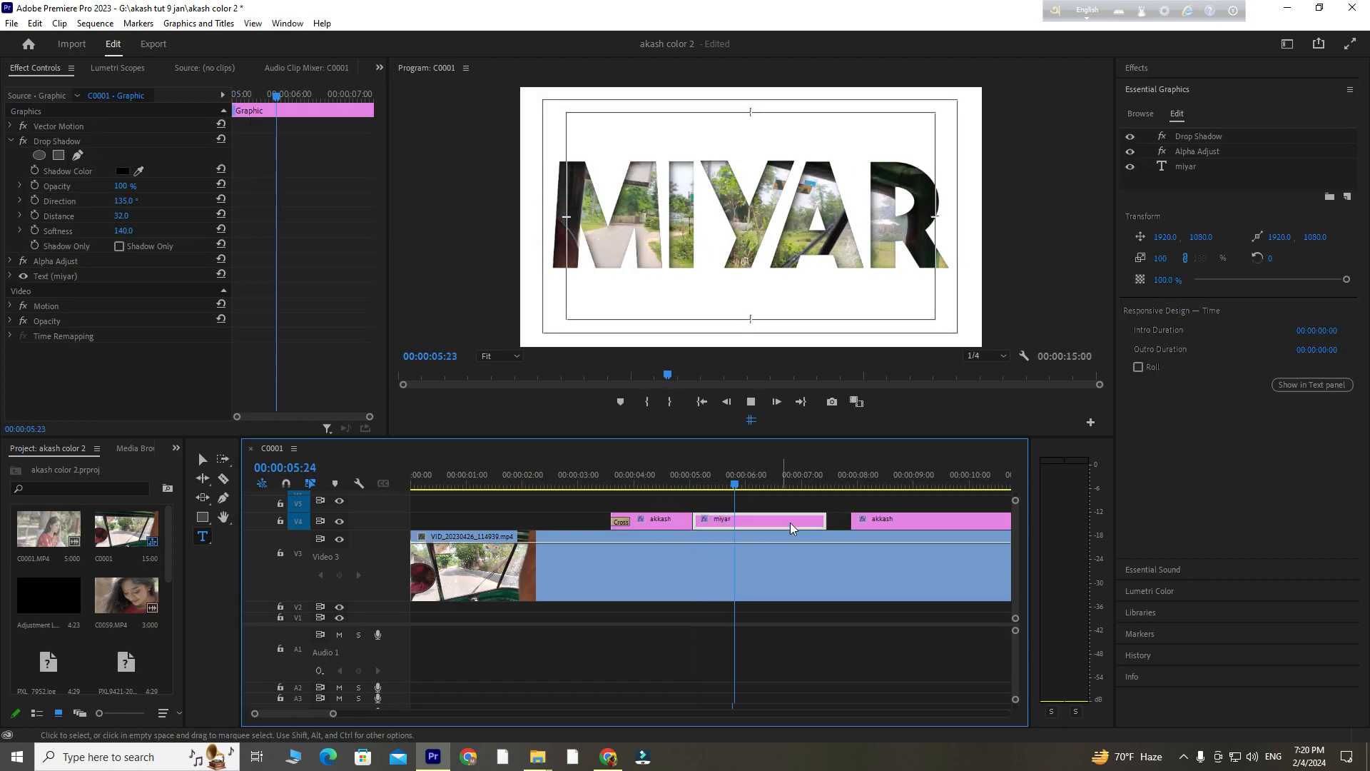
pyautogui.moveTo(825, 520); pyautogui.dragTo(747, 520)
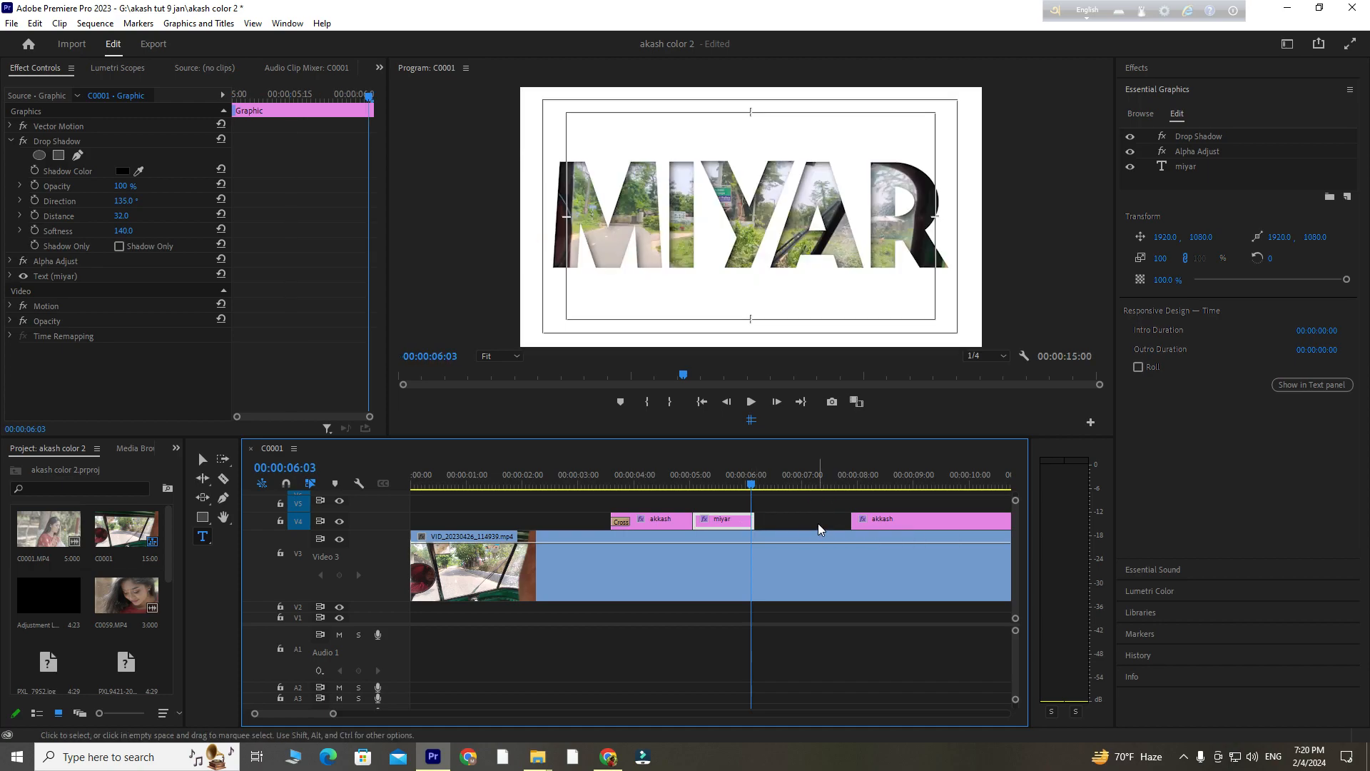
pyautogui.moveTo(881, 520); pyautogui.dragTo(781, 524)
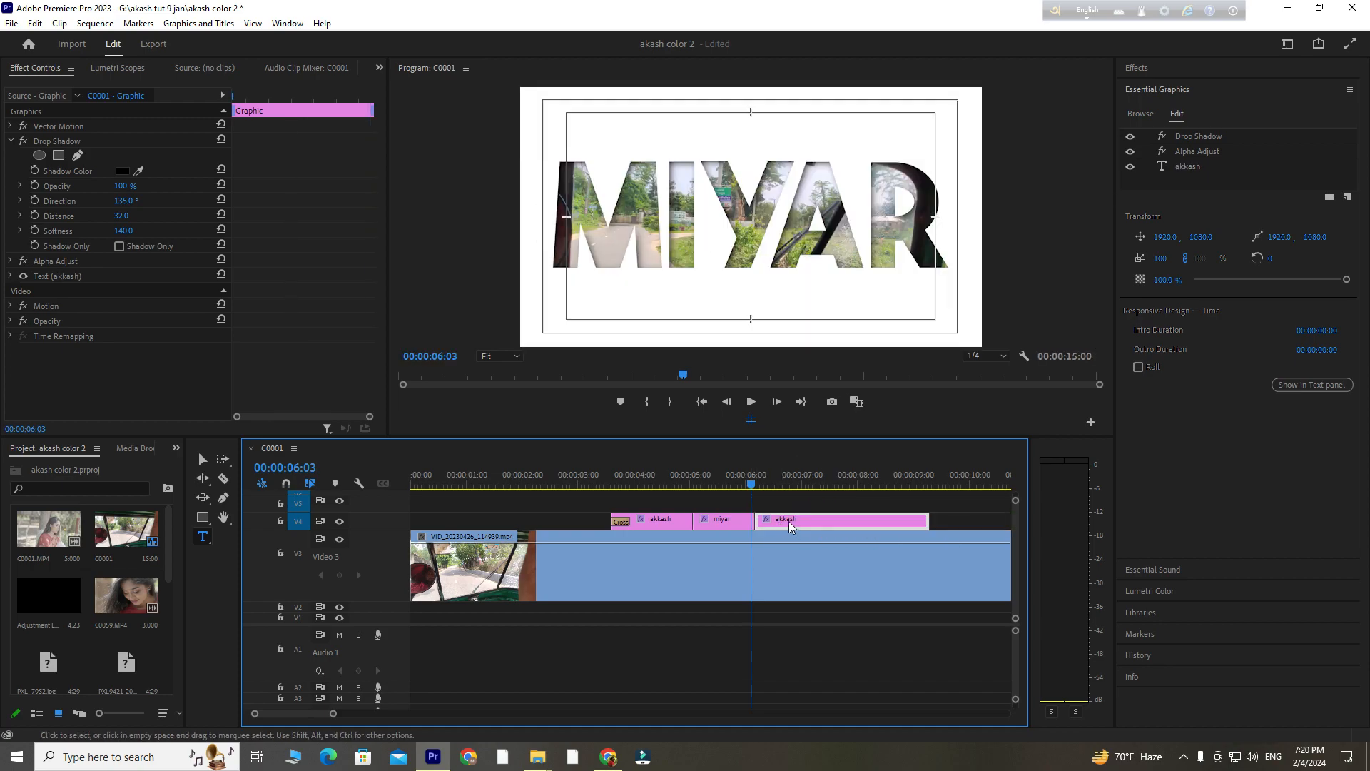
# Replace the third title's text with another name at 00:00:06:23.
pyautogui.press('space')
pyautogui.press('space')
pyautogui.click(788, 260)
pyautogui.doubleClick(787, 260)
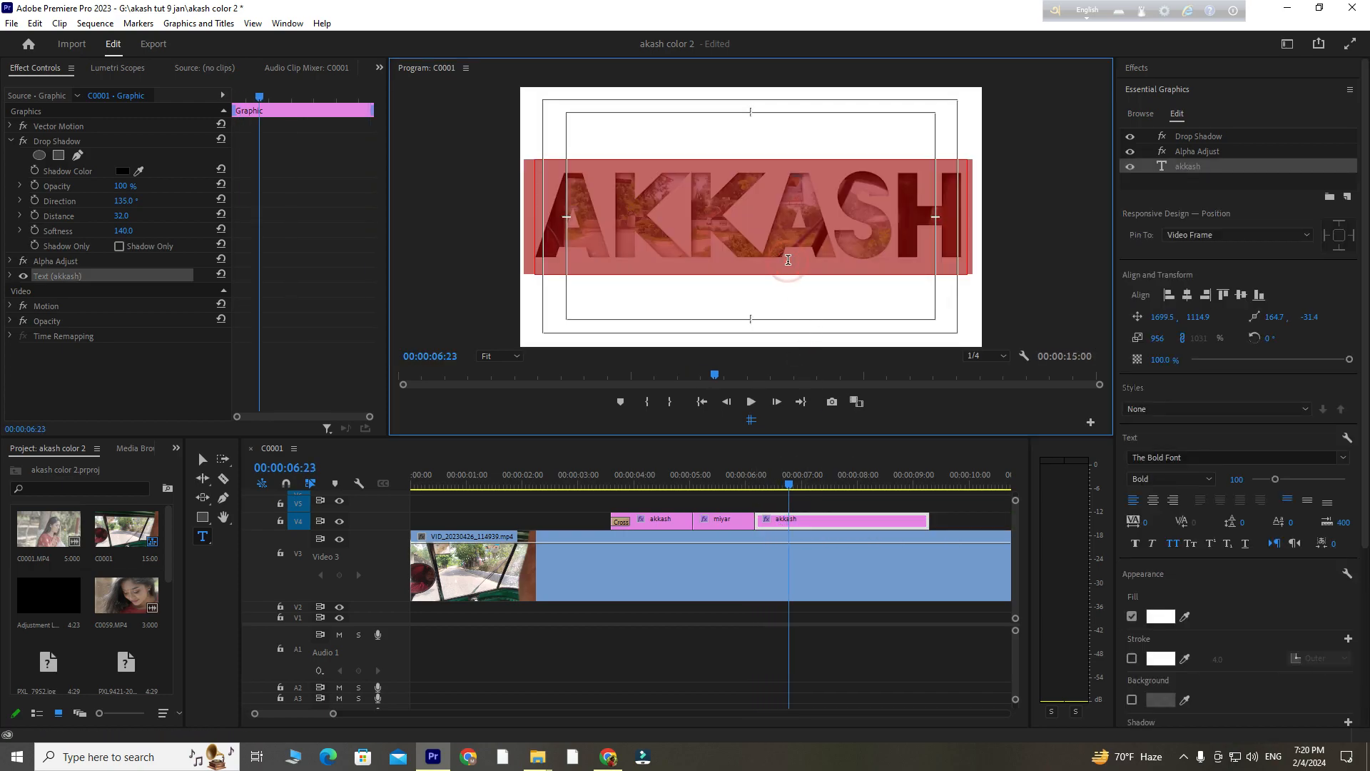
pyautogui.write('biya')
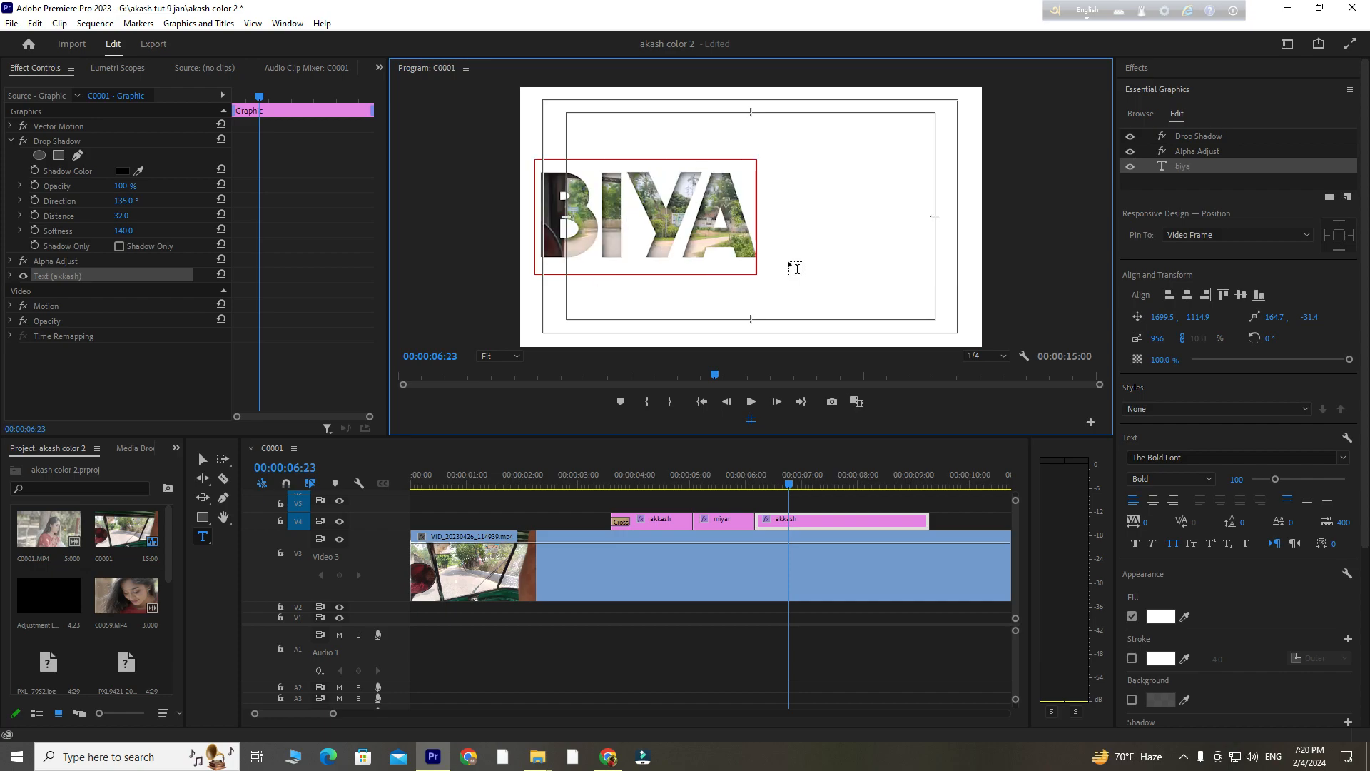
# Enlarge the third title's text to a scale of 1356 and centre it horizontally and vertically in the frame.
pyautogui.click(1187, 294)
pyautogui.click(1223, 294)
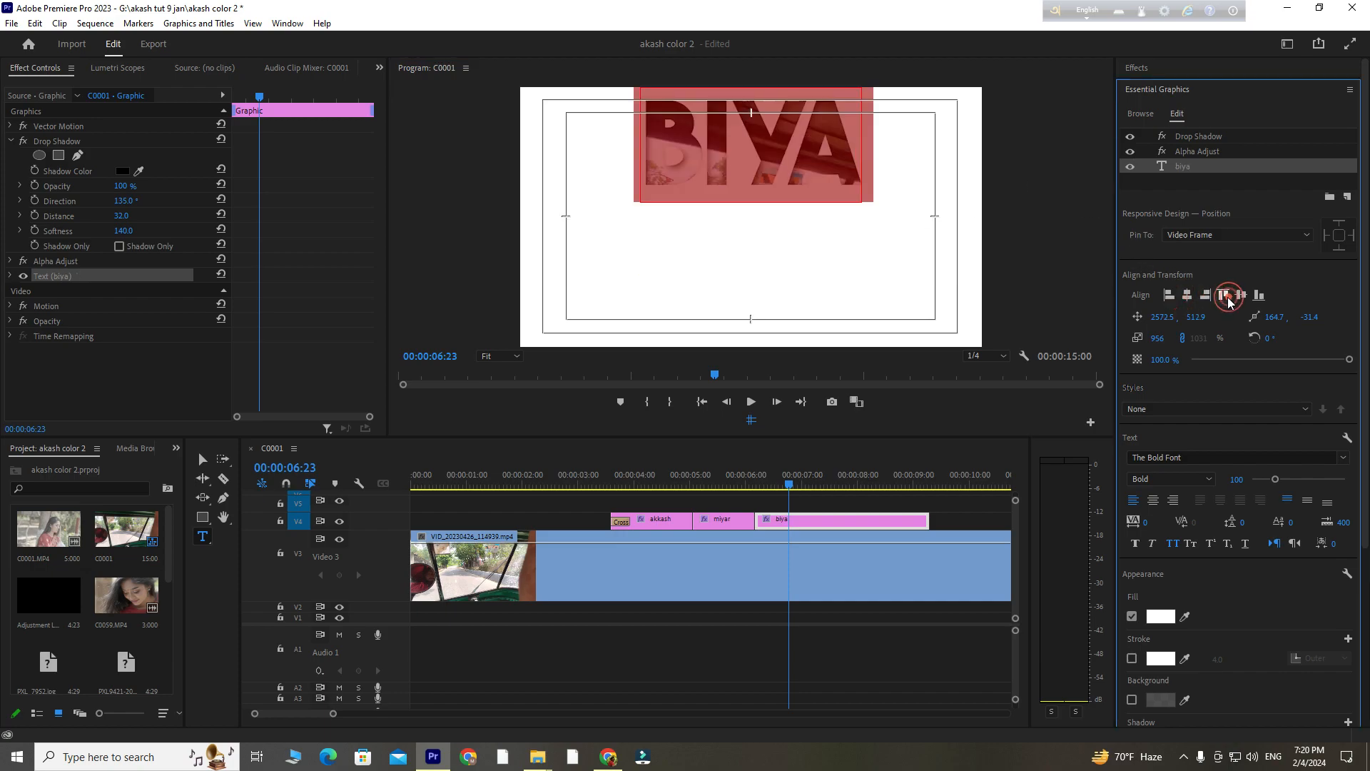
pyautogui.click(1241, 295)
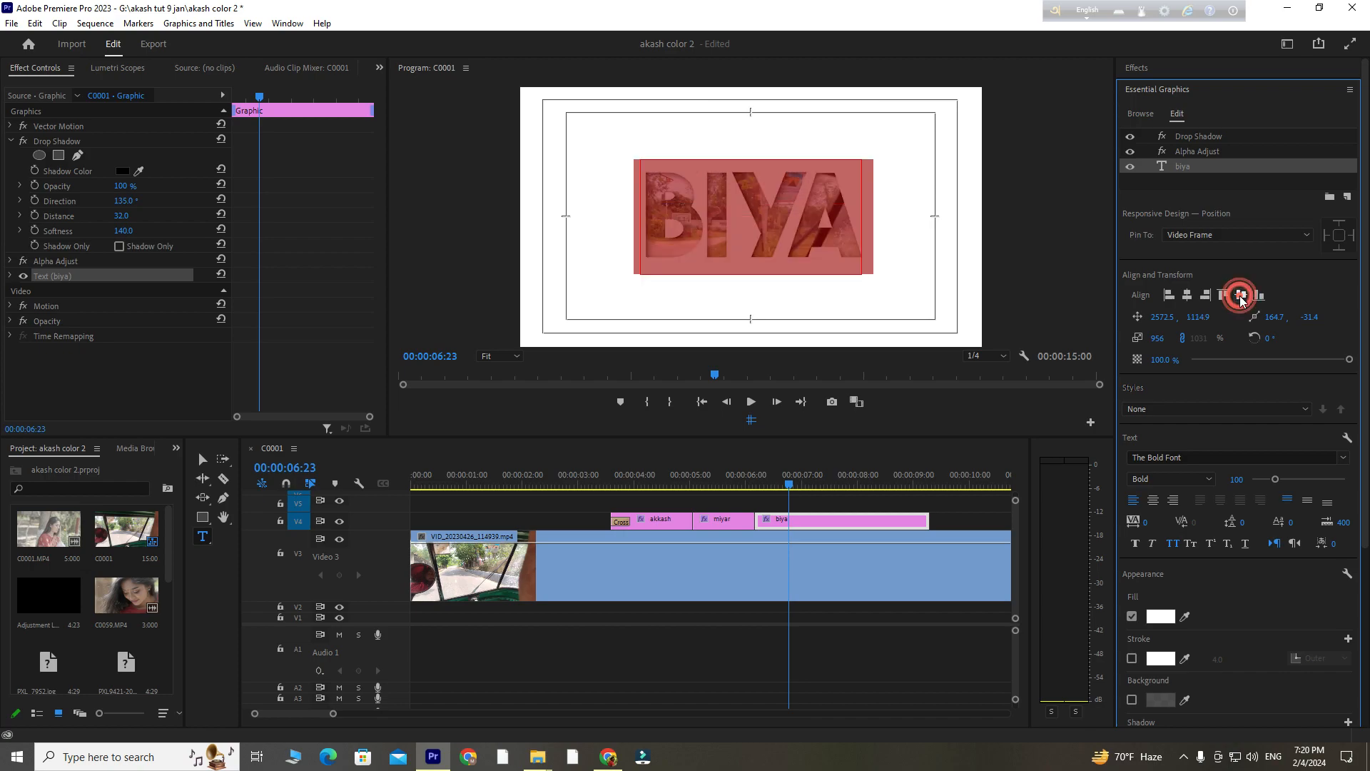
pyautogui.moveTo(1157, 339)
pyautogui.mouseDown()
pyautogui.moveTo(1192, 338)
pyautogui.moveTo(1154, 329)
pyautogui.mouseUp()
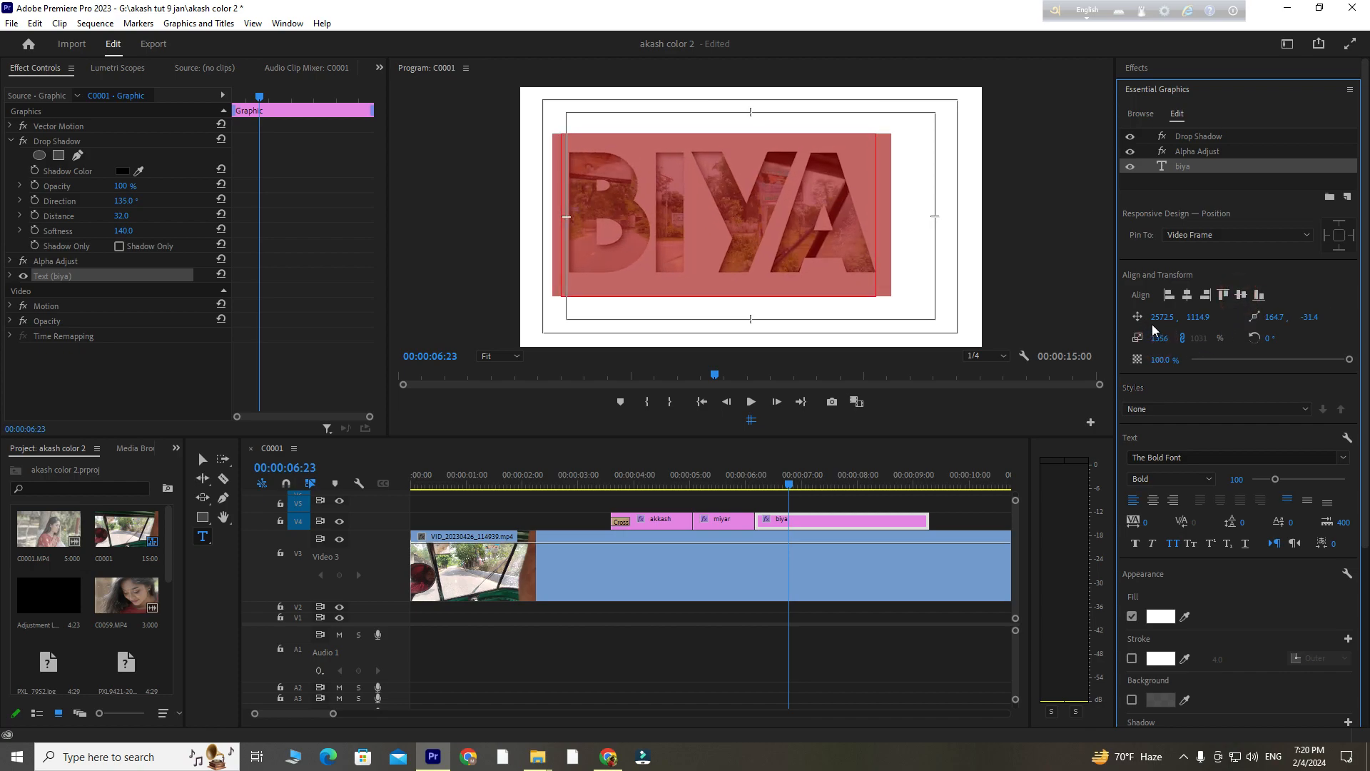
pyautogui.click(1187, 295)
pyautogui.click(1241, 295)
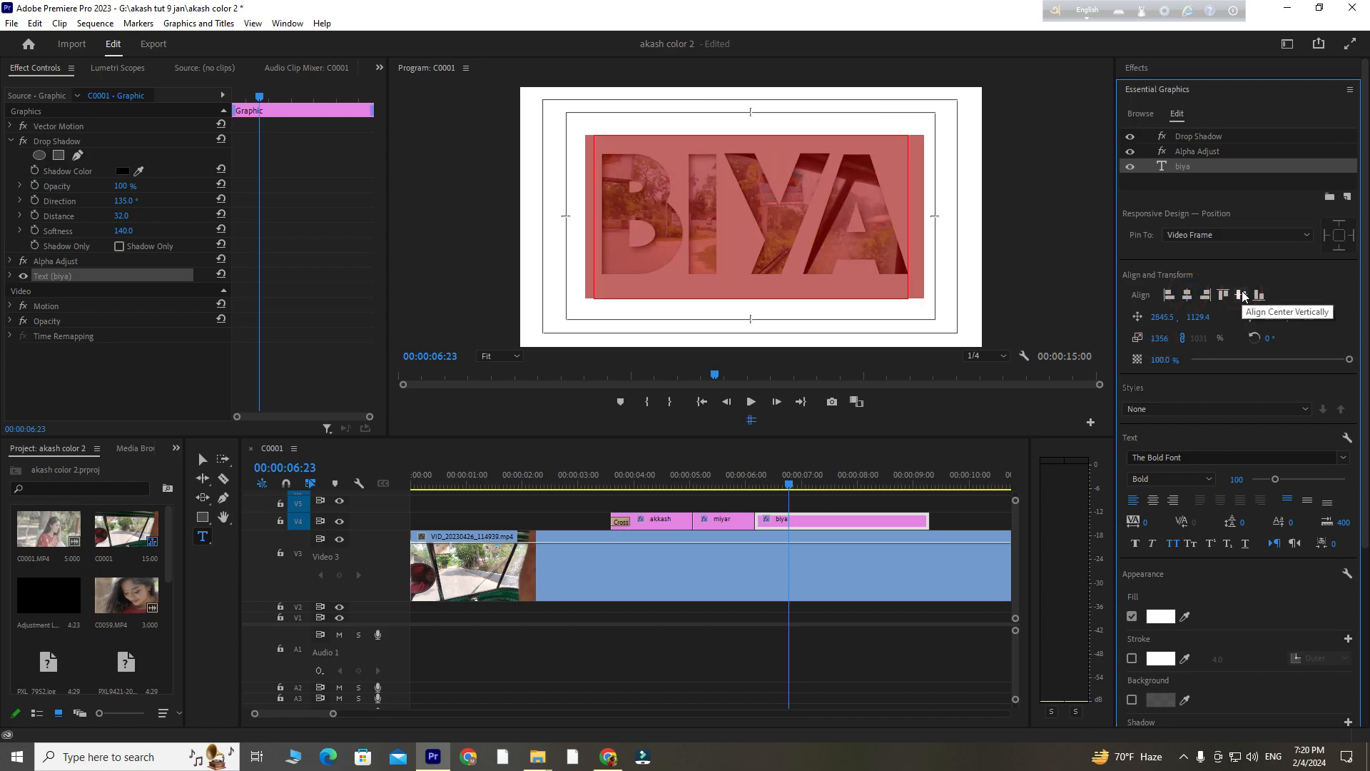
# Shorten the second title to end at 00:00:05:24, move the third title against it and trim its end to about 00:00:06:19.
pyautogui.click(649, 480)
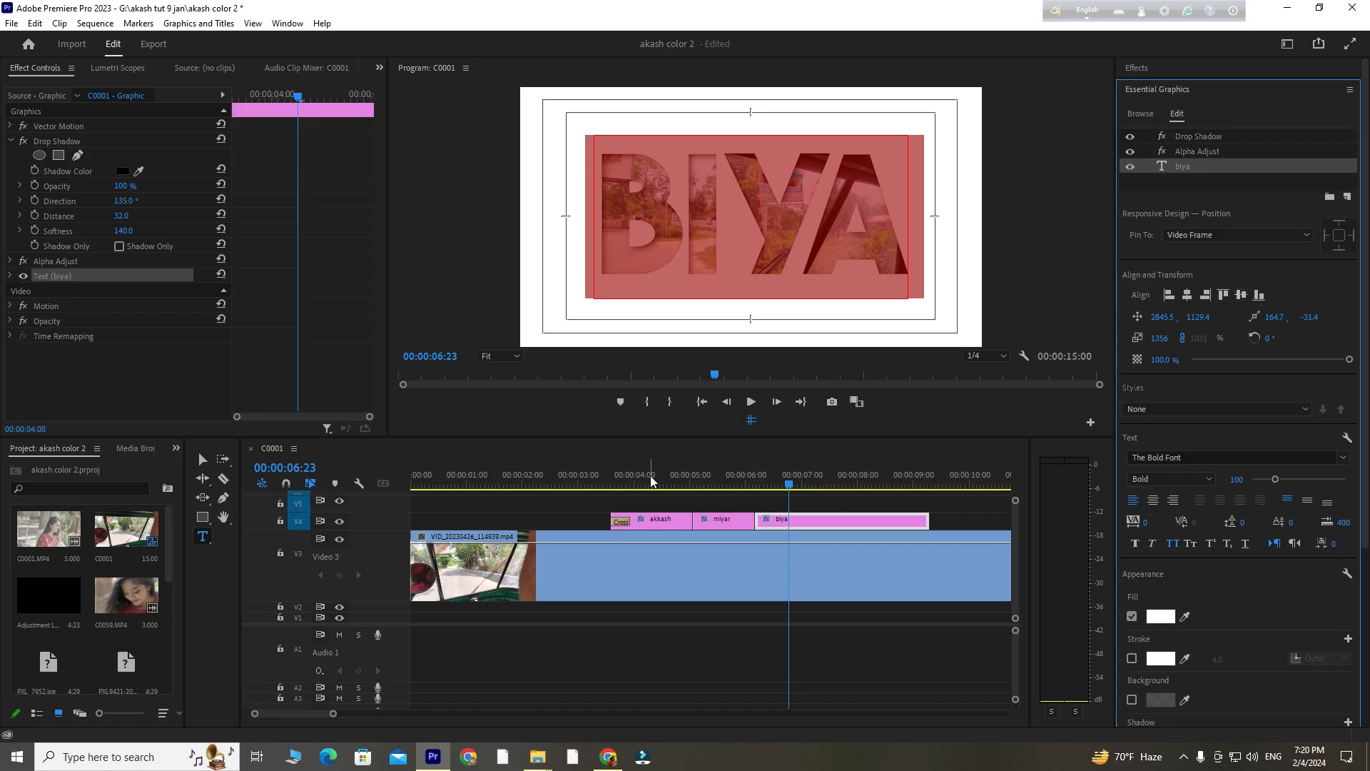
pyautogui.press('space')
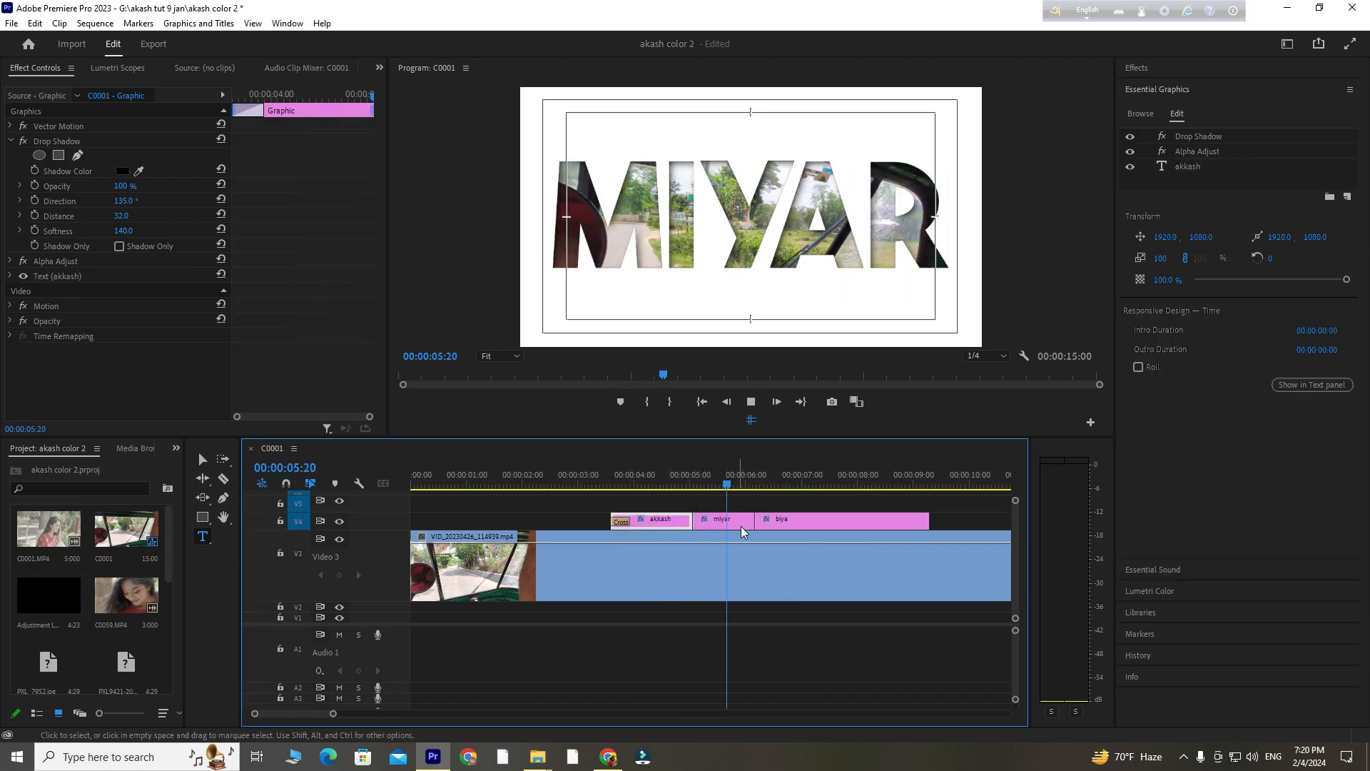
pyautogui.moveTo(750, 526); pyautogui.dragTo(734, 525)
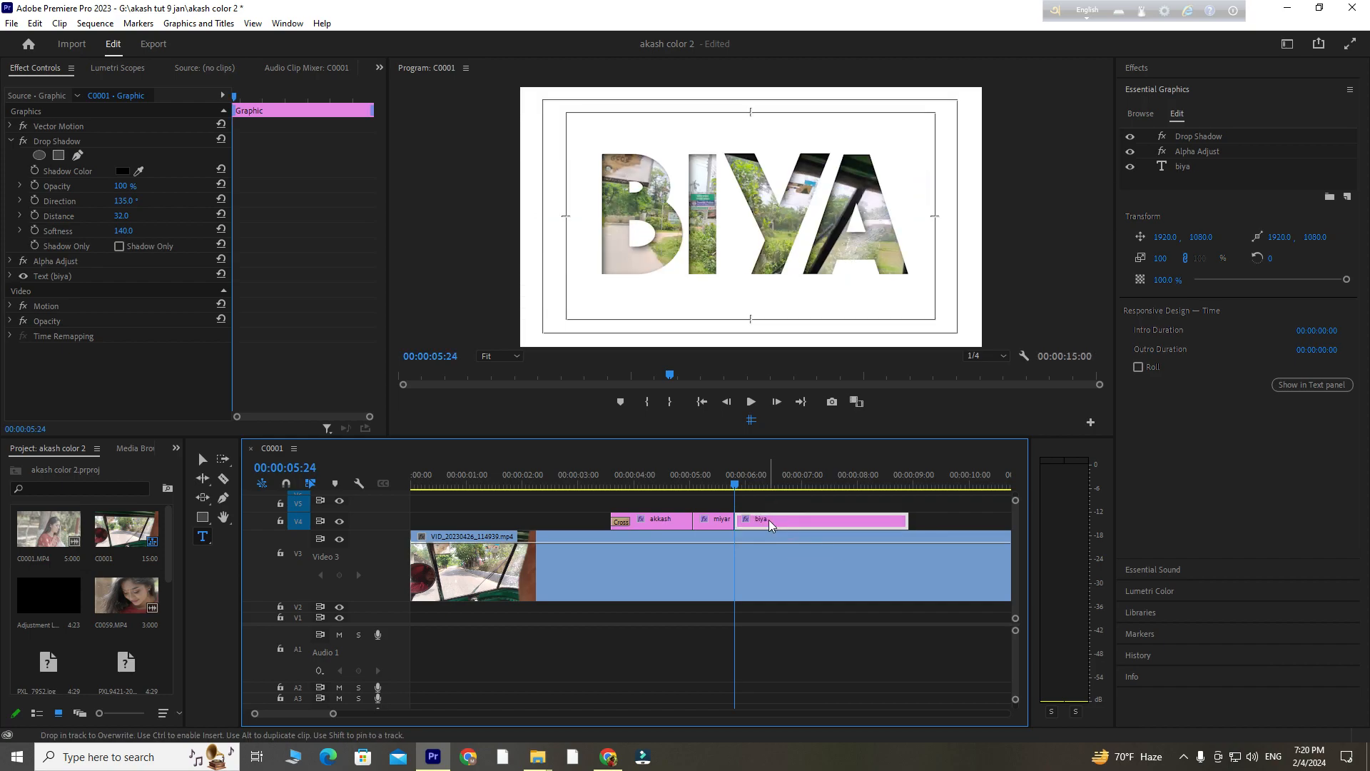
pyautogui.moveTo(904, 525); pyautogui.dragTo(782, 526)
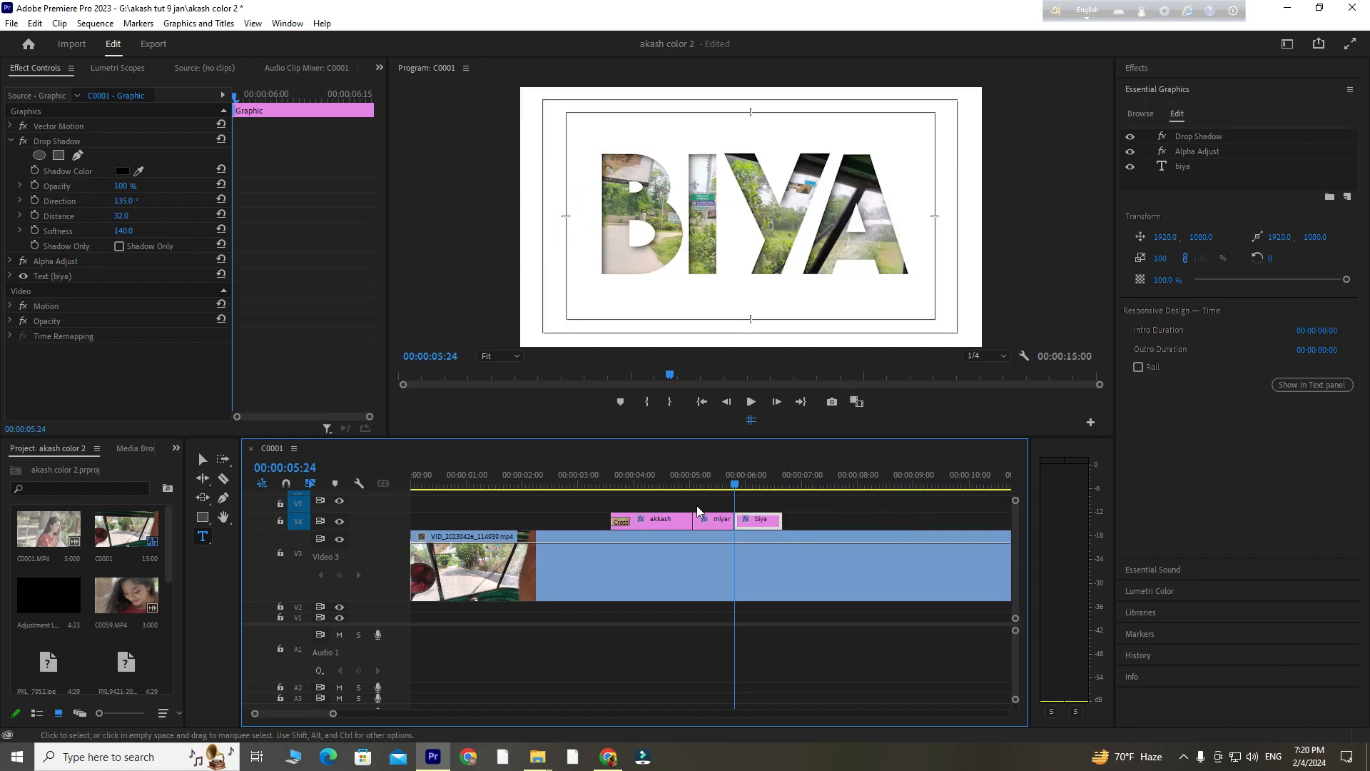
# Play the sequence from just before the first title to past the end of the third title.
pyautogui.click(607, 481)
pyautogui.press('space')
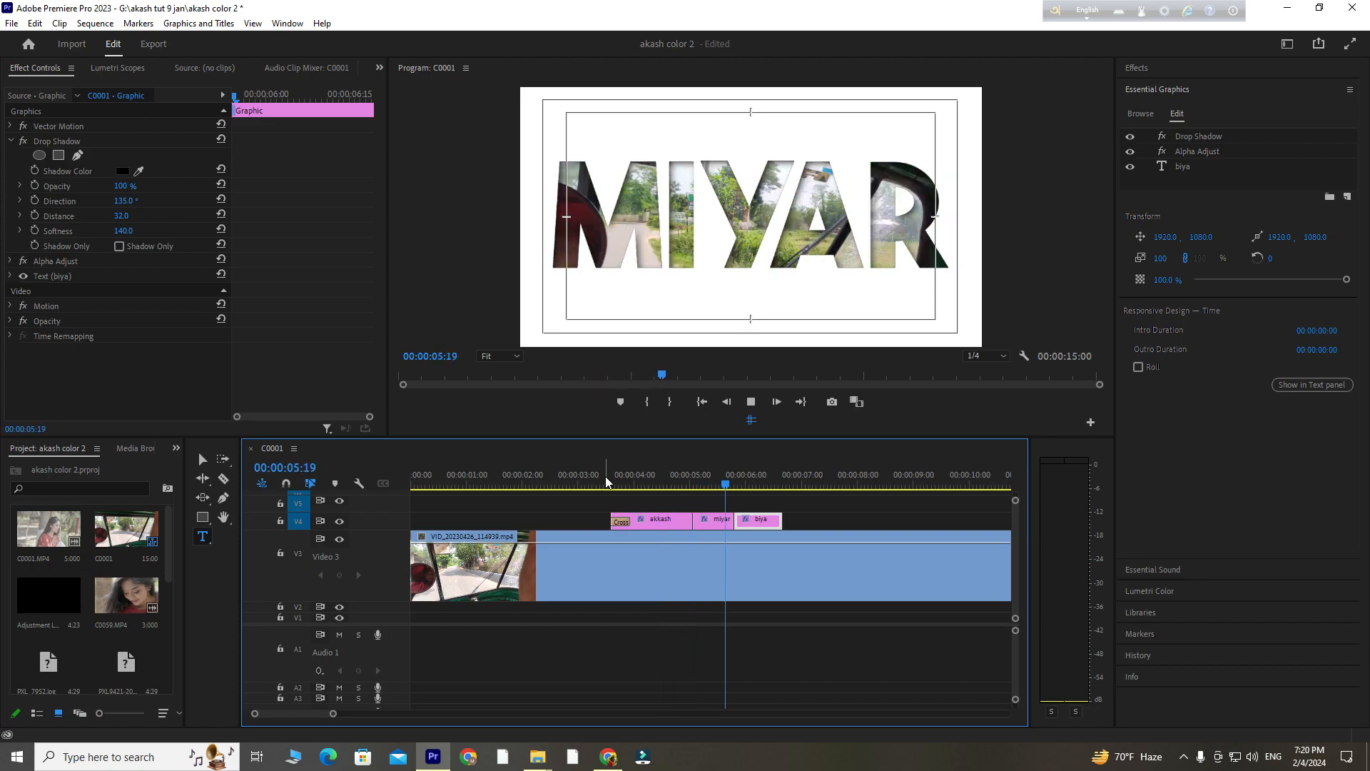
pyautogui.press('space')
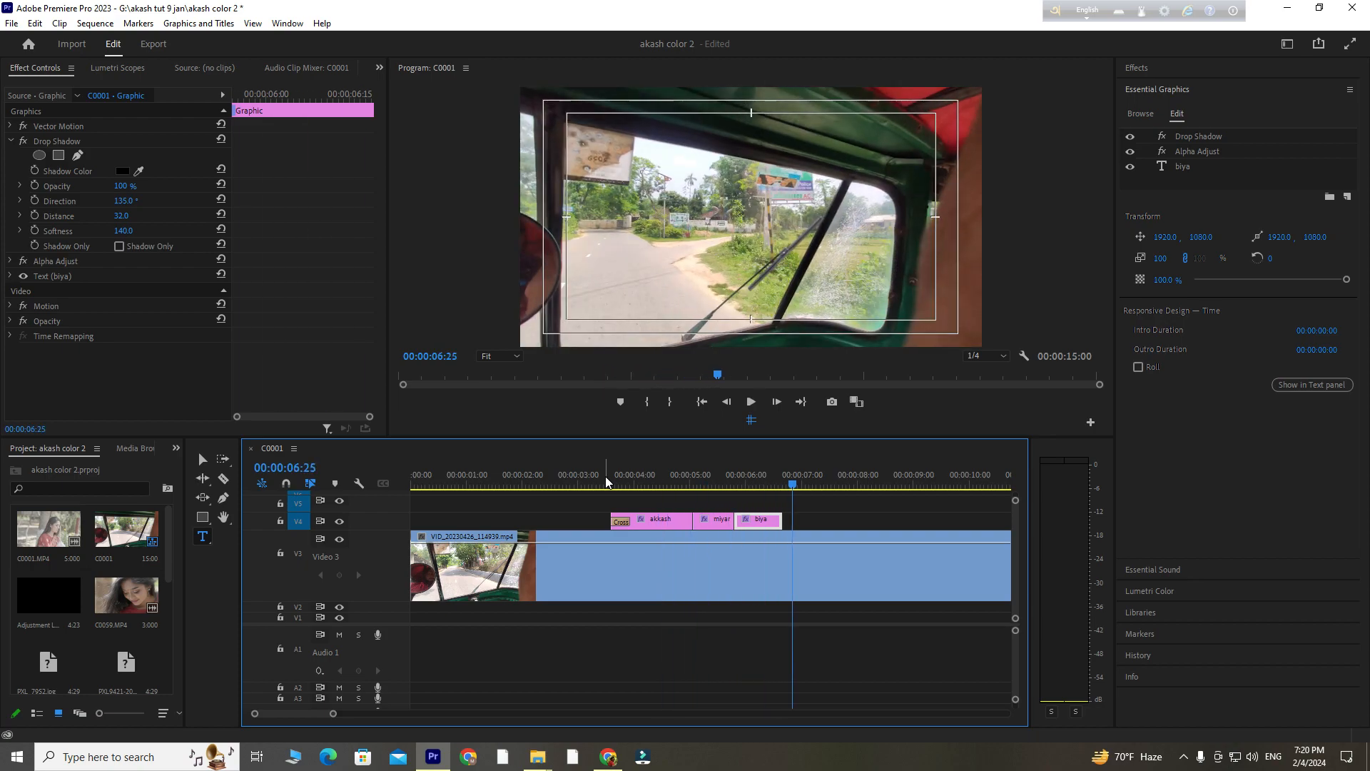
# Split the travel clip at 00:00:06:19 and 00:00:07:08, and delete the piece between the cuts.
pyautogui.click(781, 483)
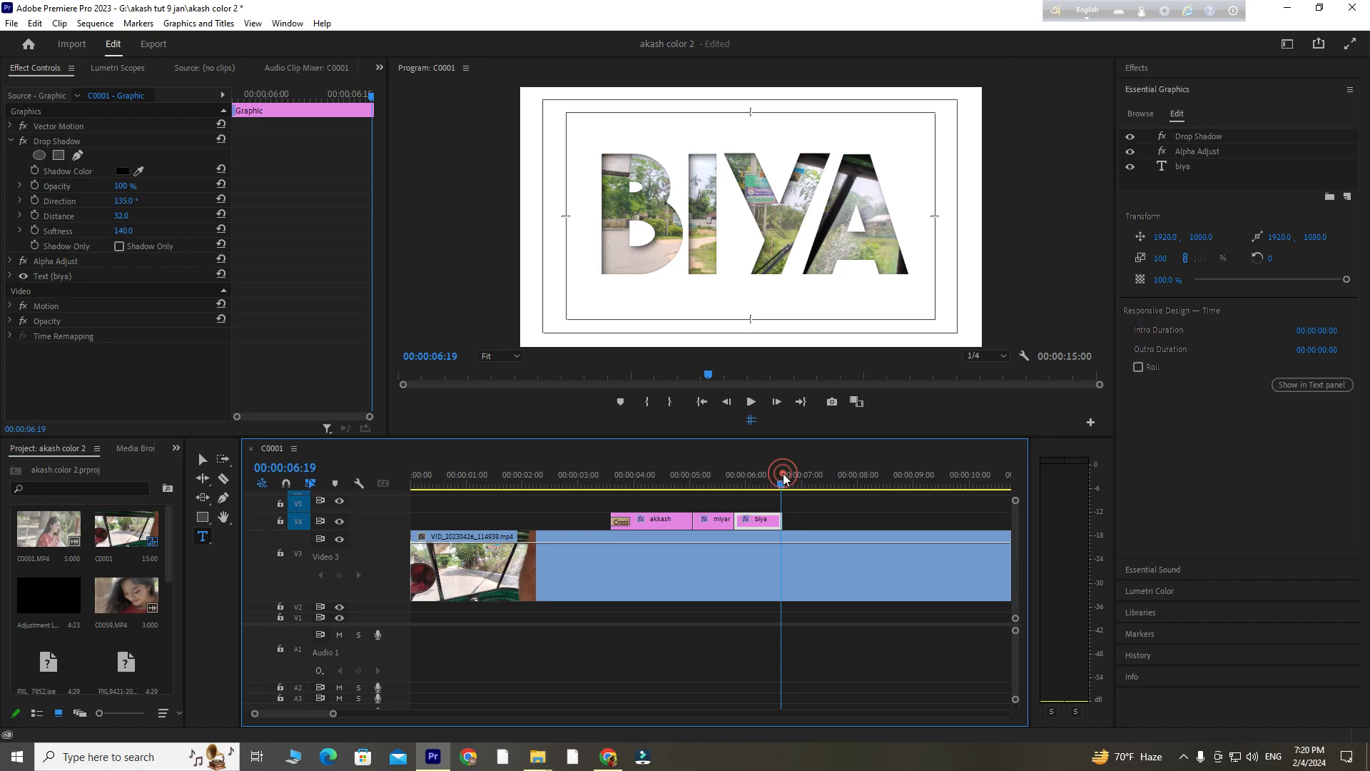
pyautogui.click(223, 478)
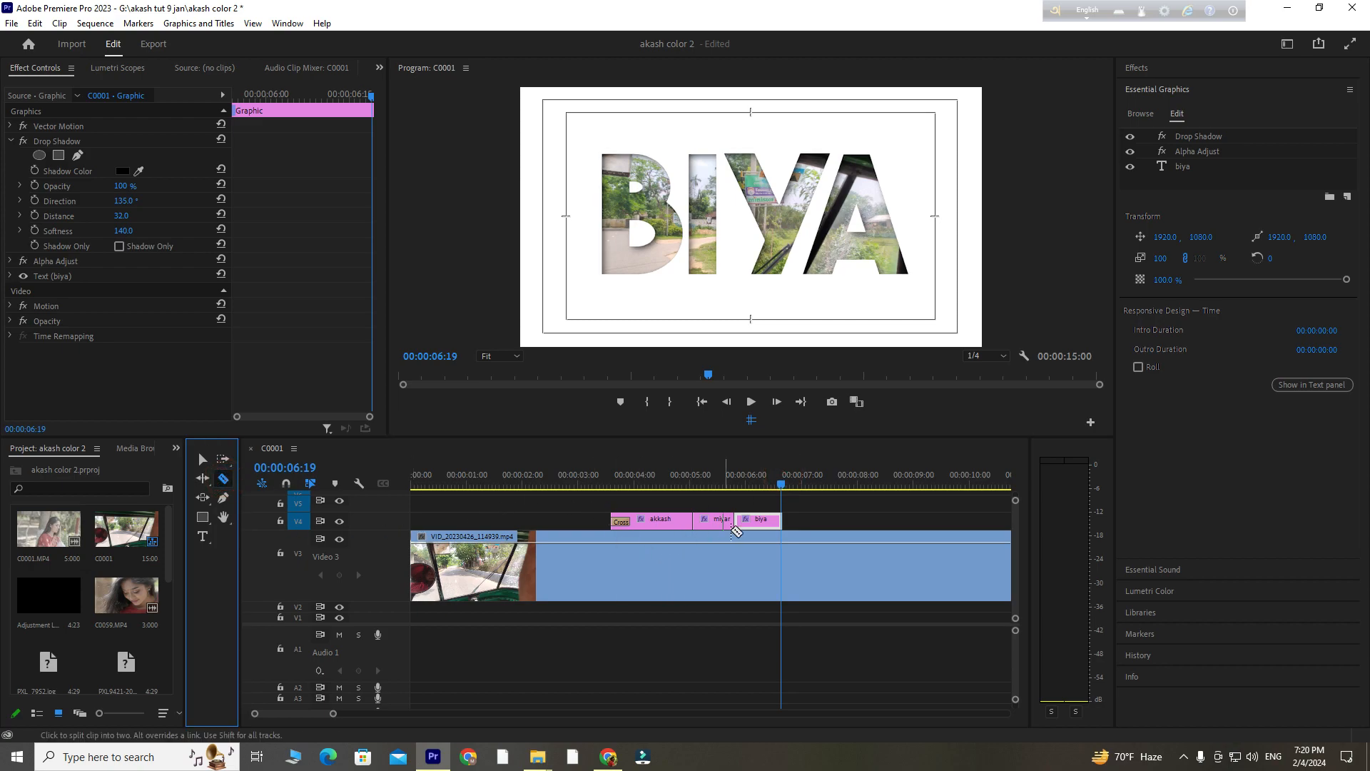
pyautogui.click(781, 564)
pyautogui.click(817, 482)
pyautogui.click(817, 553)
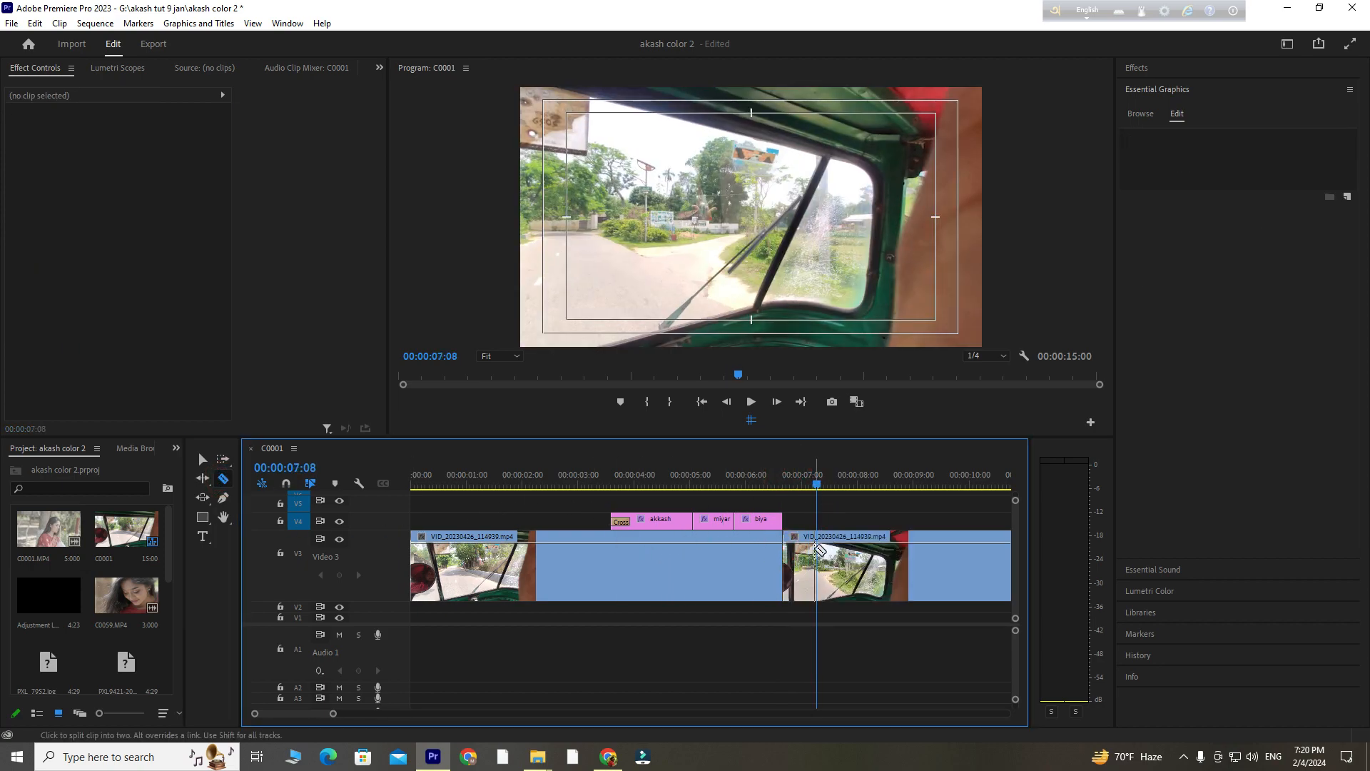
pyautogui.press('v')
pyautogui.click(799, 564)
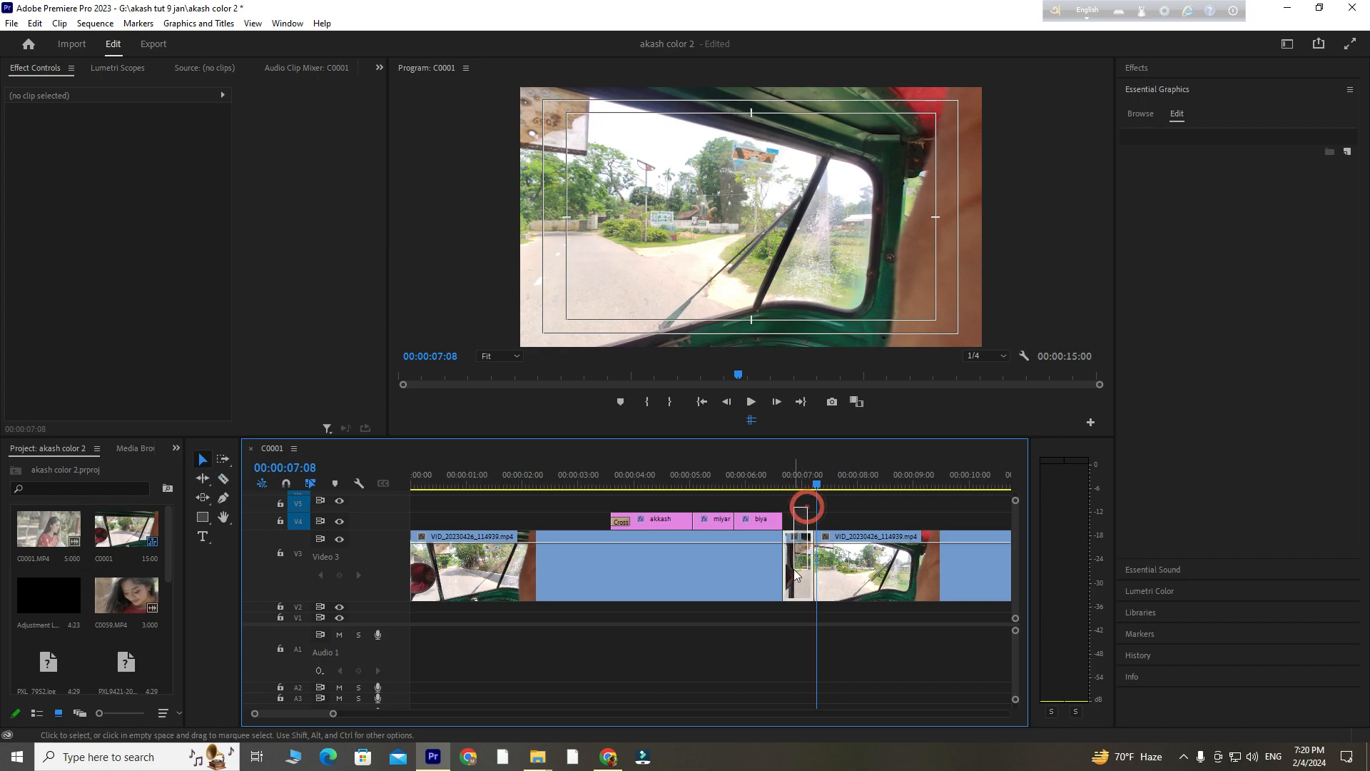
pyautogui.press('Delete')
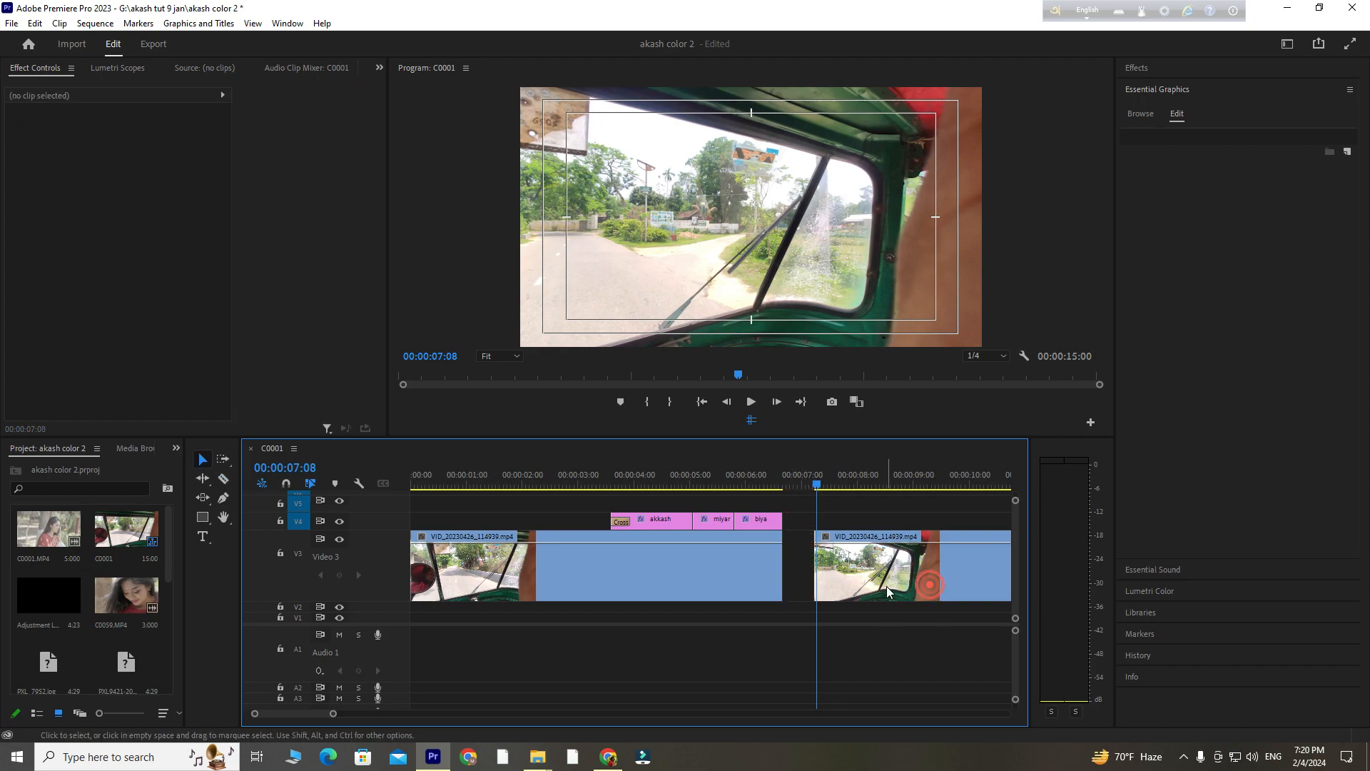
# Move the remaining part of the travel clip to start at about 00:00:07:16, leaving a gap after the titles.
pyautogui.moveTo(854, 575); pyautogui.dragTo(963, 582)
pyautogui.moveTo(826, 483); pyautogui.dragTo(834, 488)
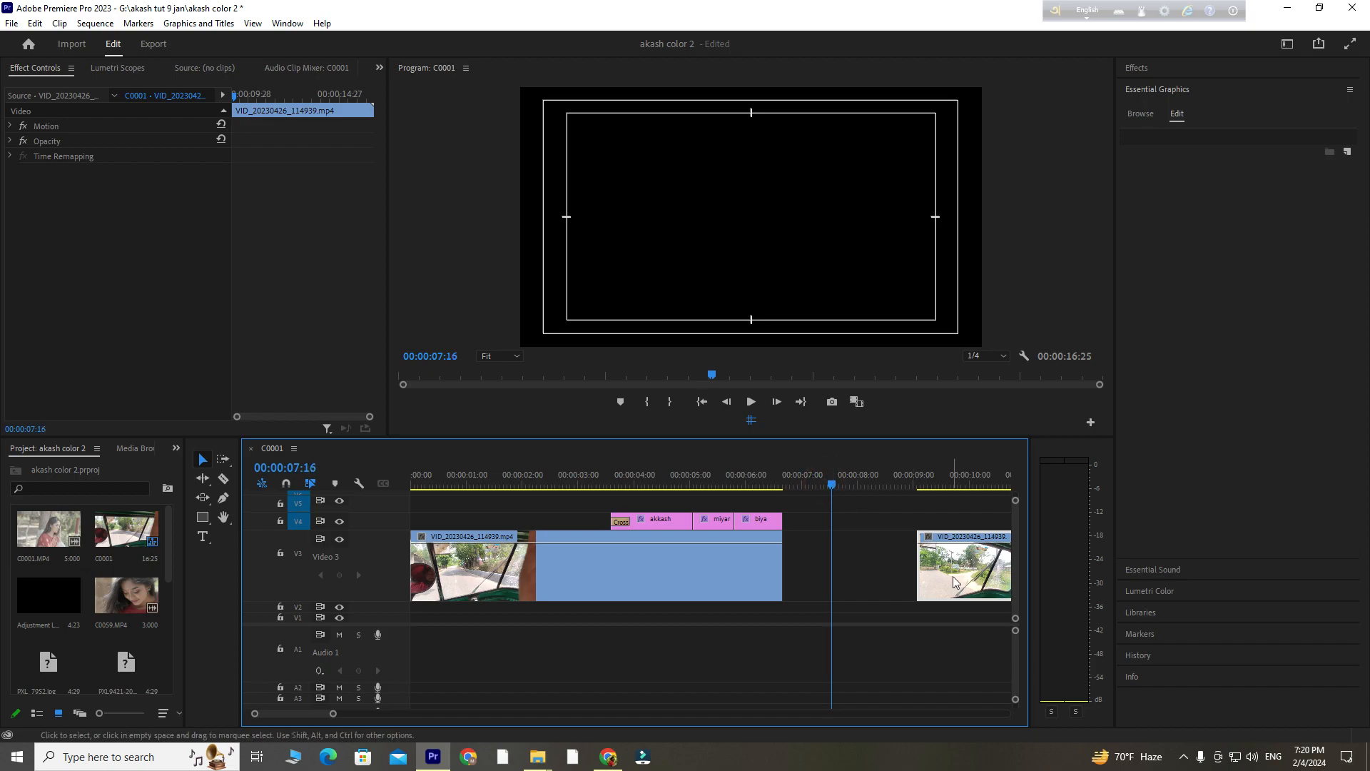
pyautogui.moveTo(963, 581); pyautogui.dragTo(878, 579)
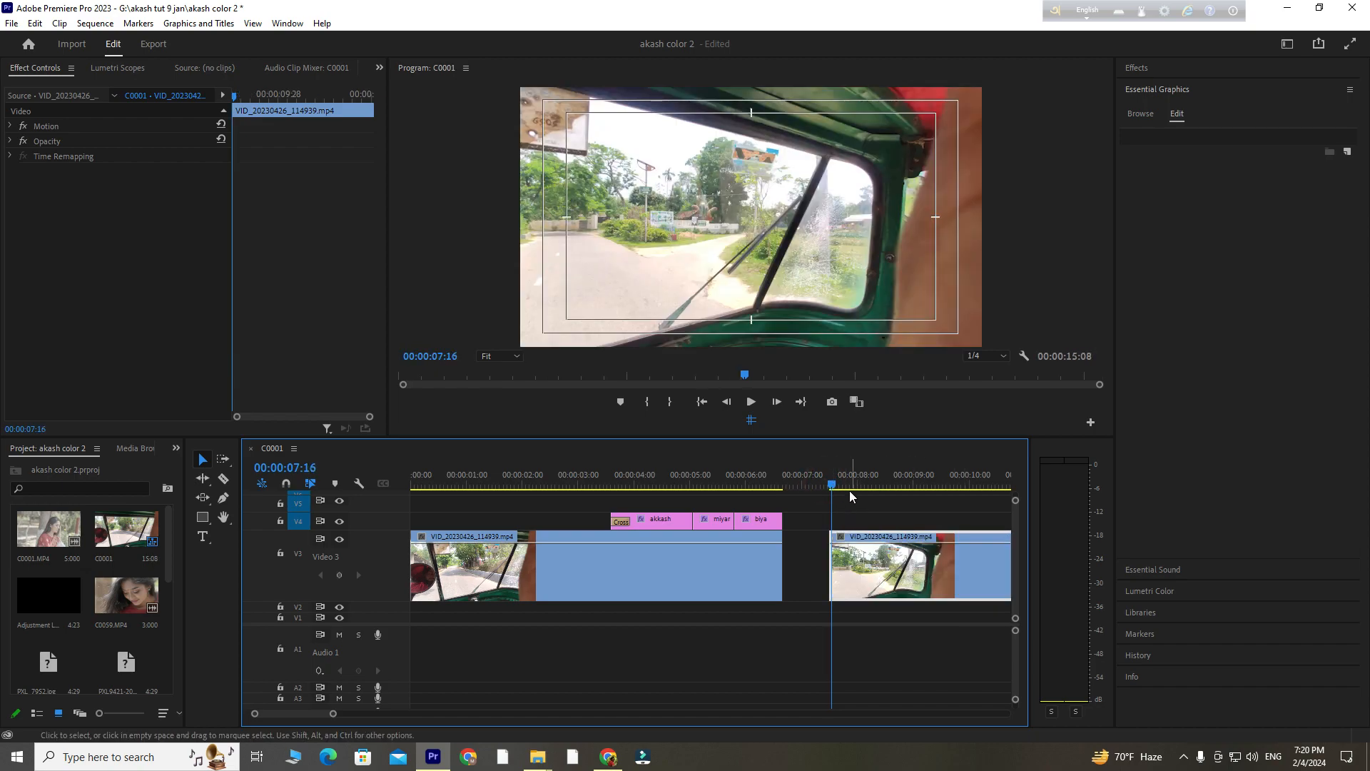
# Play the sequence from its start through all three titles to the gap.
pyautogui.moveTo(832, 485); pyautogui.dragTo(282, 530)
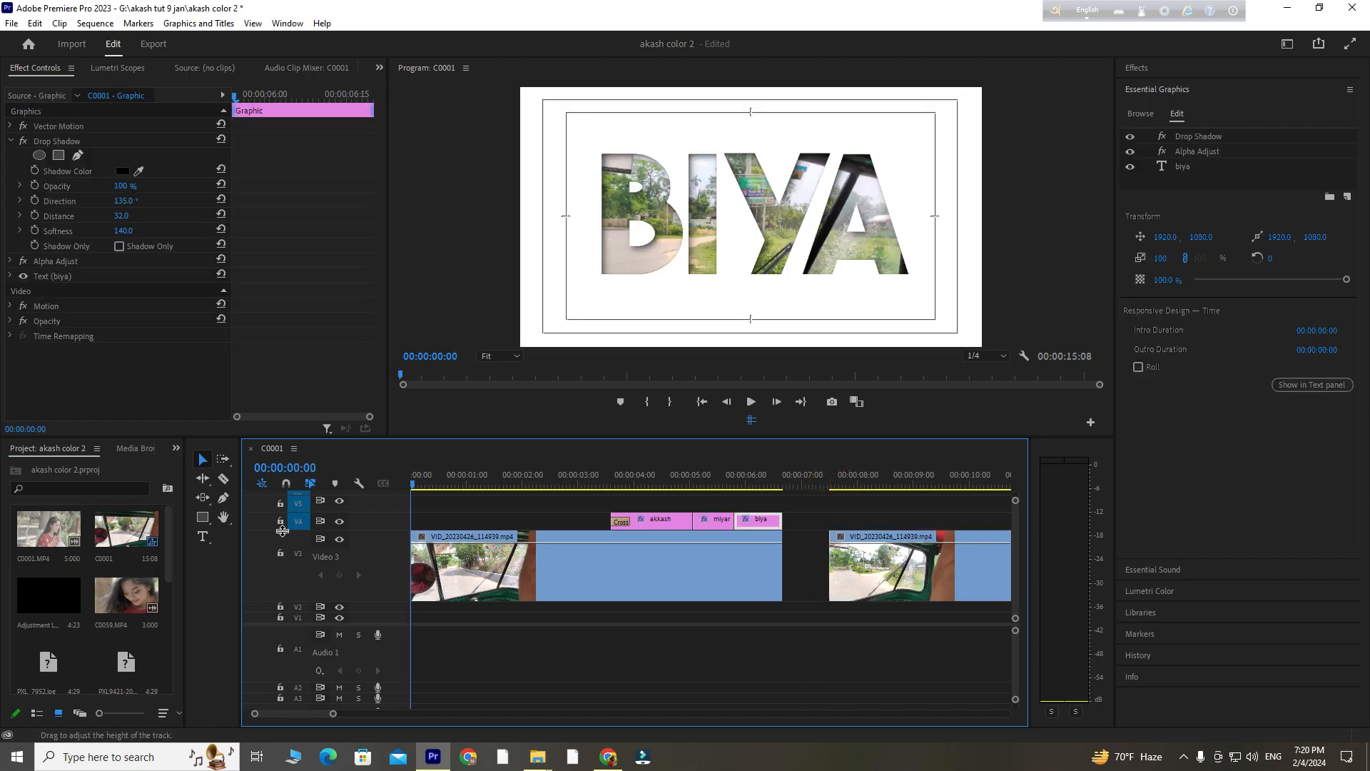
pyautogui.press('space')
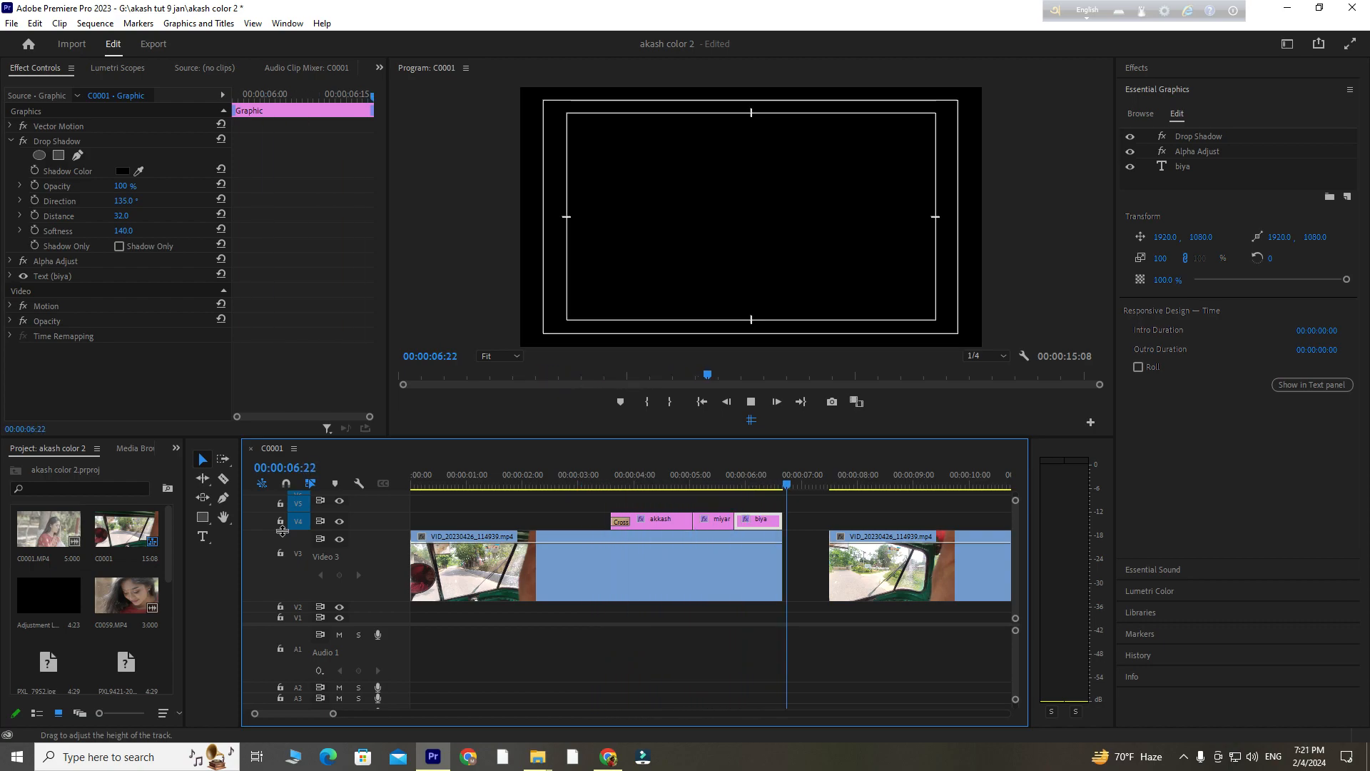
pyautogui.press('space')
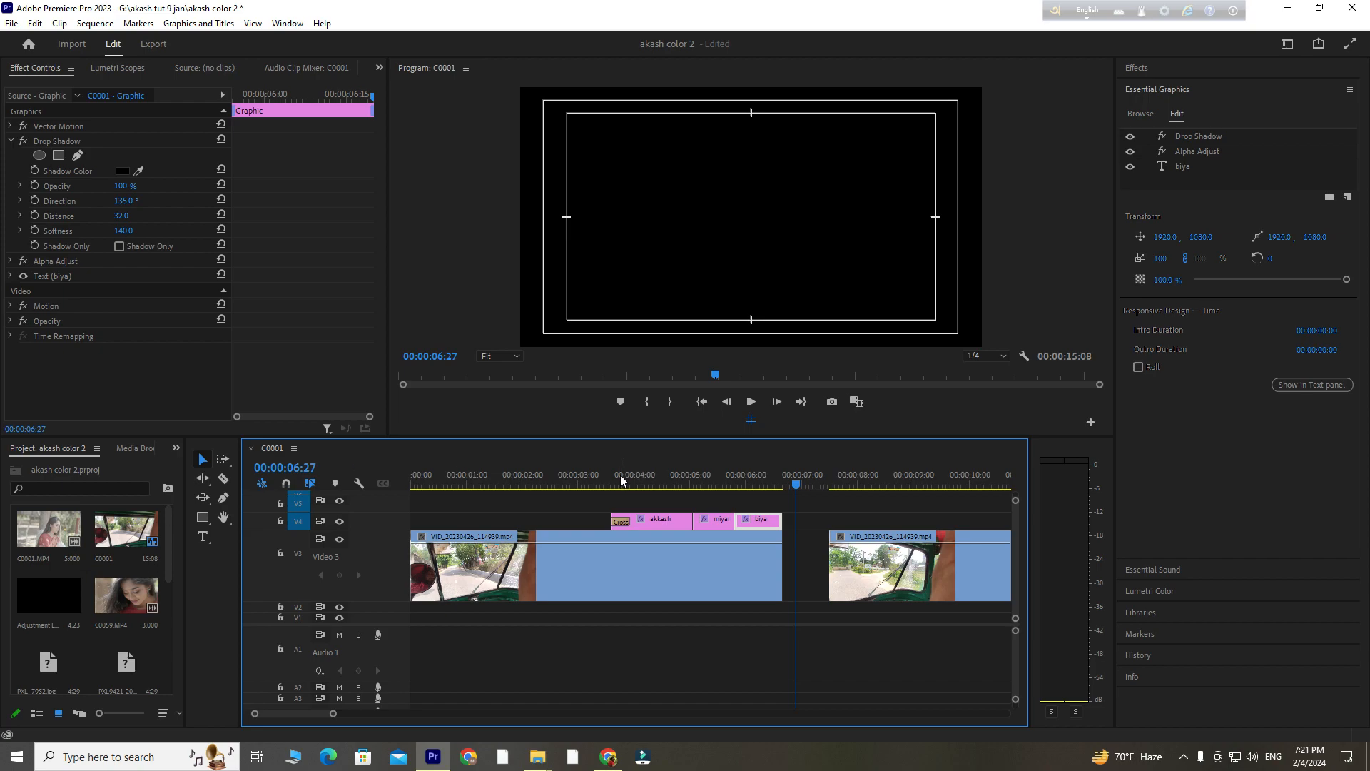
# Record a short voice-over on audio track A2 from the start of the sequence.
pyautogui.click(621, 519)
pyautogui.press('Home')
pyautogui.hotkey('ctrl', 's')
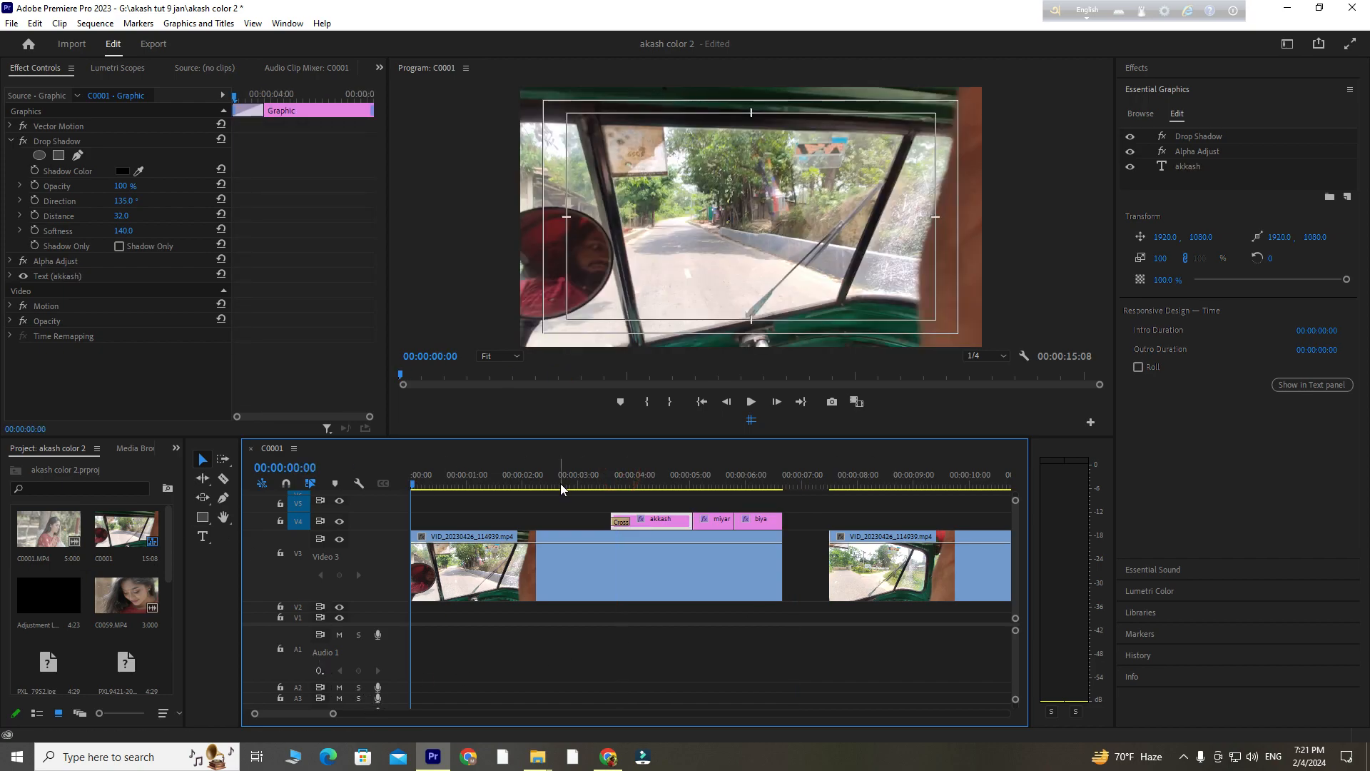
pyautogui.click(378, 688)
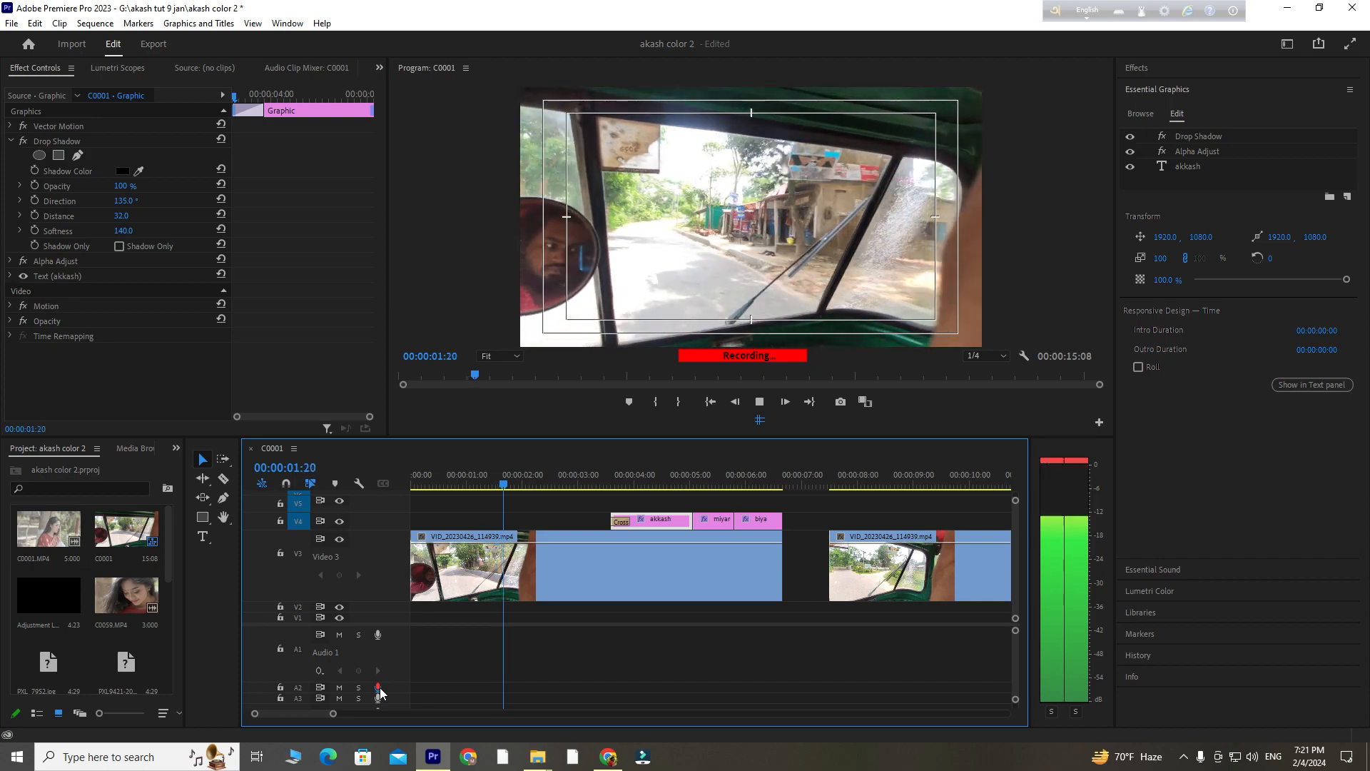
pyautogui.click(379, 689)
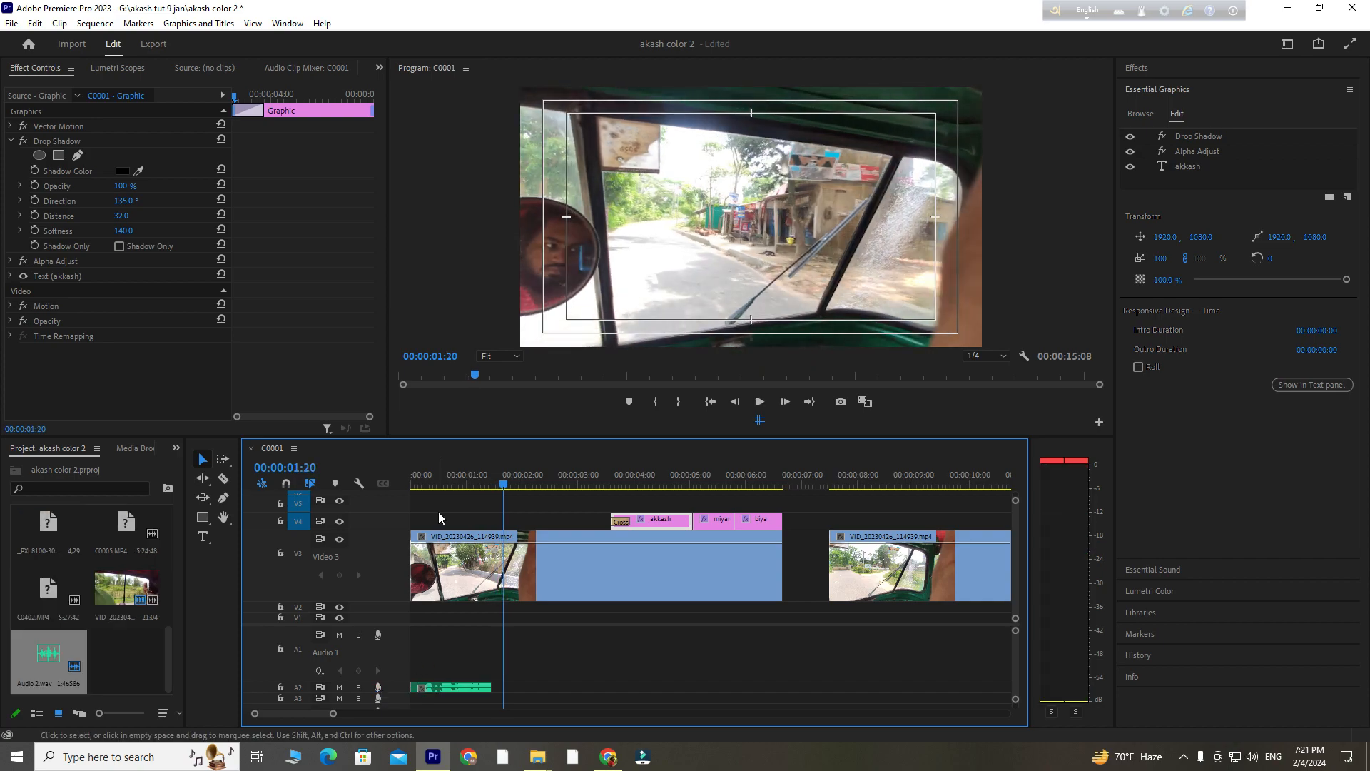
# Play back the recorded voice-over, delete it from track A2 and return the playhead to the sequence start.
pyautogui.moveTo(435, 485); pyautogui.dragTo(412, 486)
pyautogui.press('space')
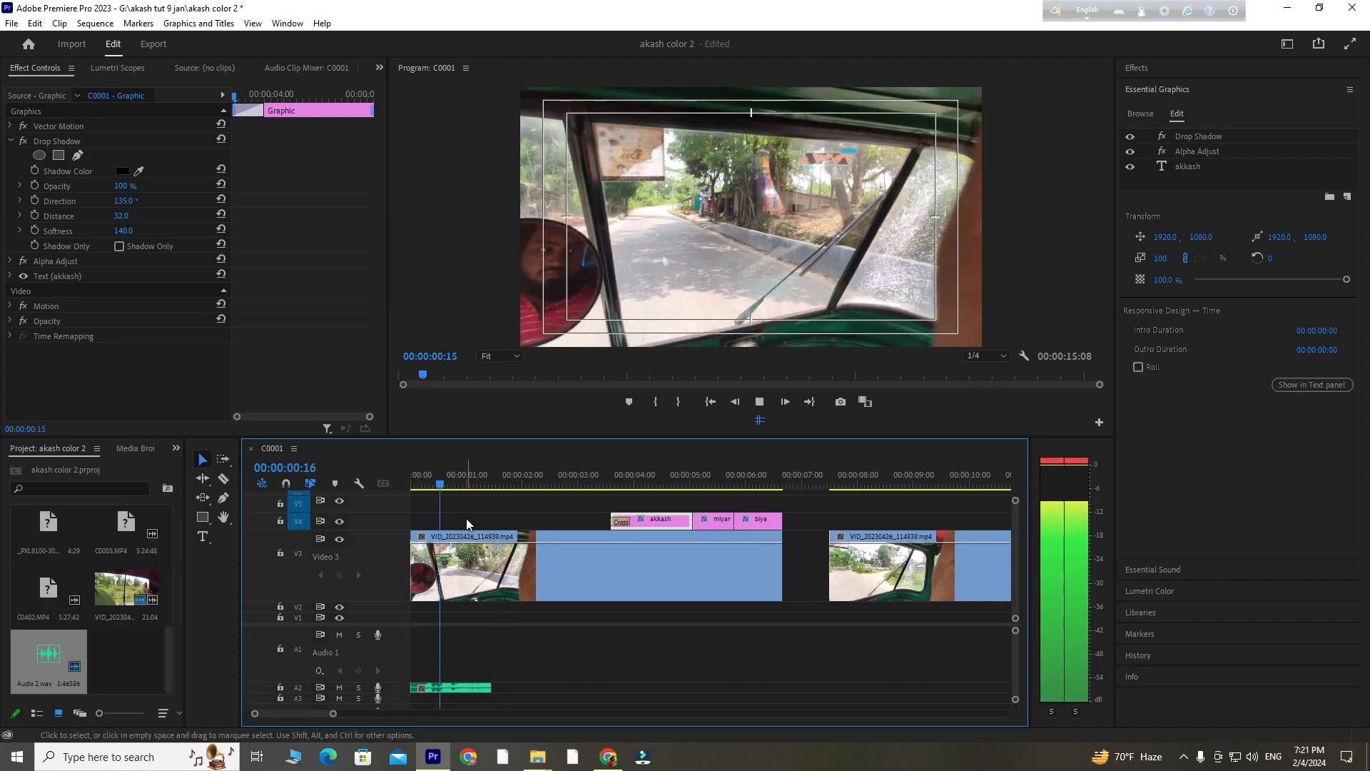
pyautogui.press('space')
pyautogui.click(464, 687)
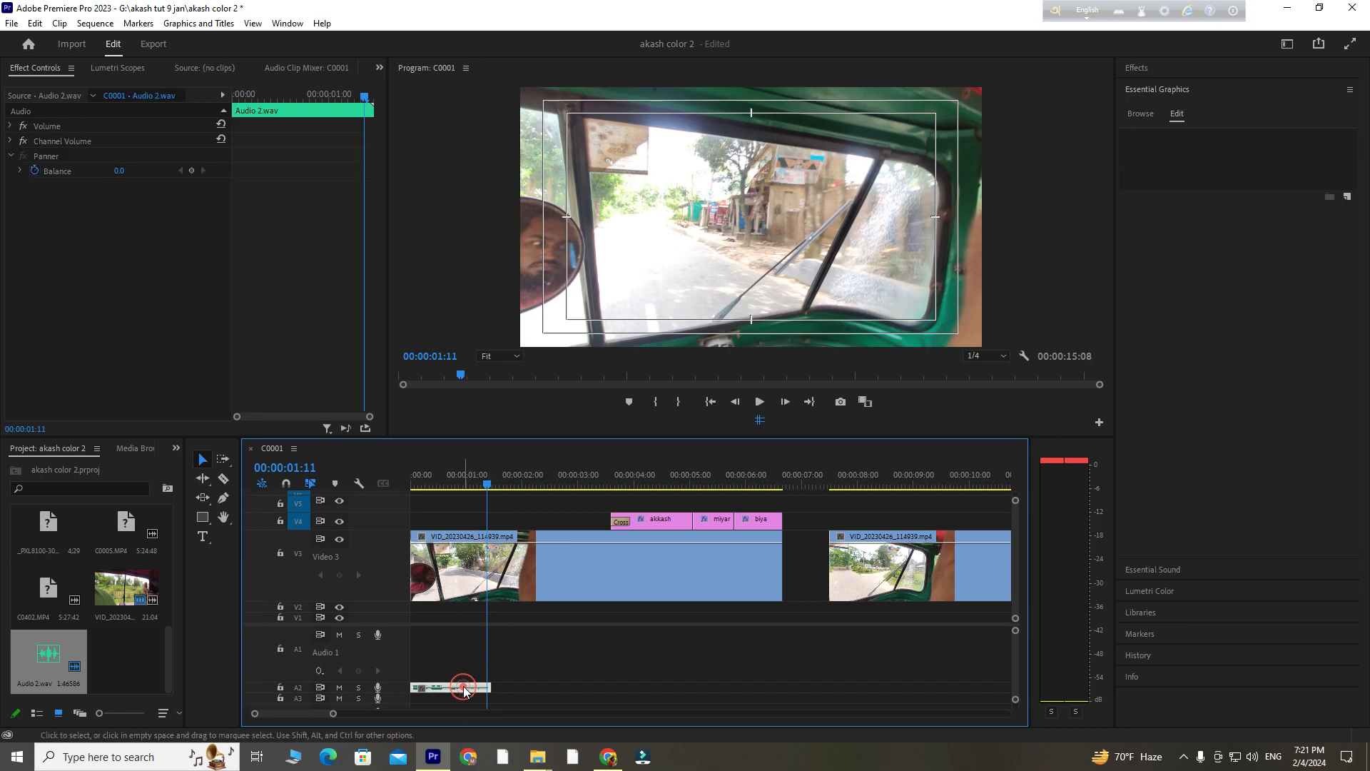
pyautogui.press('Delete')
pyautogui.moveTo(485, 489); pyautogui.dragTo(436, 535)
pyautogui.press('Home')
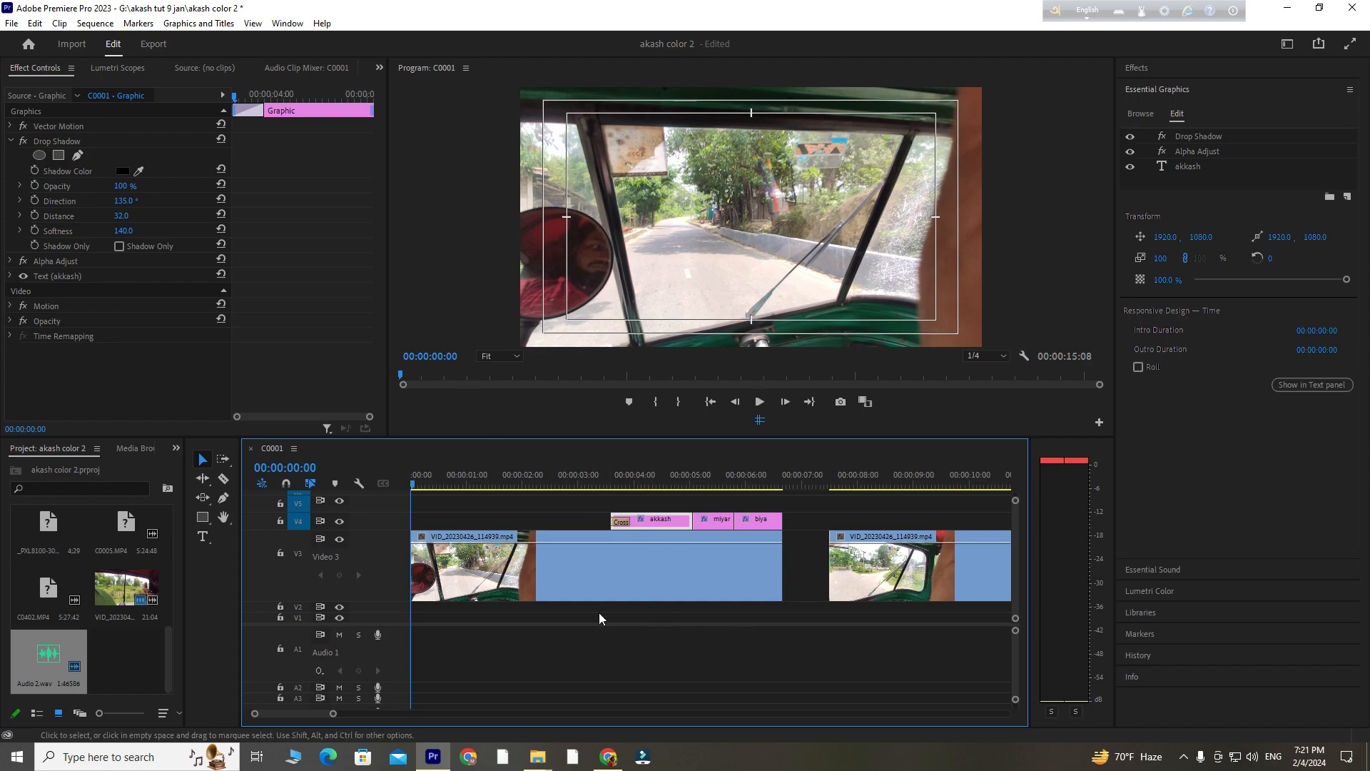
# Scrub through the sequence to review the name titles, and return to its start.
pyautogui.moveTo(442, 486); pyautogui.dragTo(353, 514)
pyautogui.moveTo(603, 484); pyautogui.dragTo(312, 500)
pyautogui.click(760, 401)
pyautogui.click(759, 402)
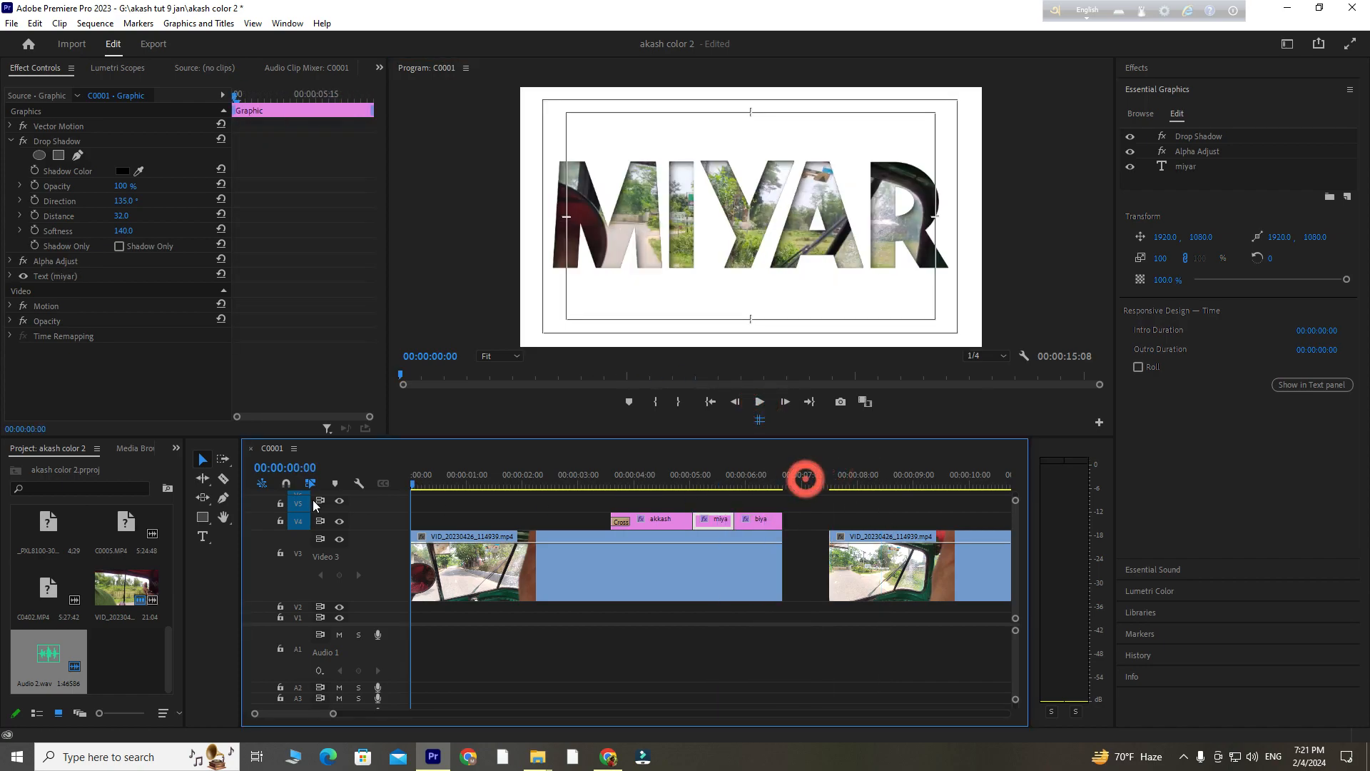
# Toggle the first title's Drop Shadow off and on at 00:00:04:15 to compare the look.
pyautogui.moveTo(646, 475); pyautogui.dragTo(664, 482)
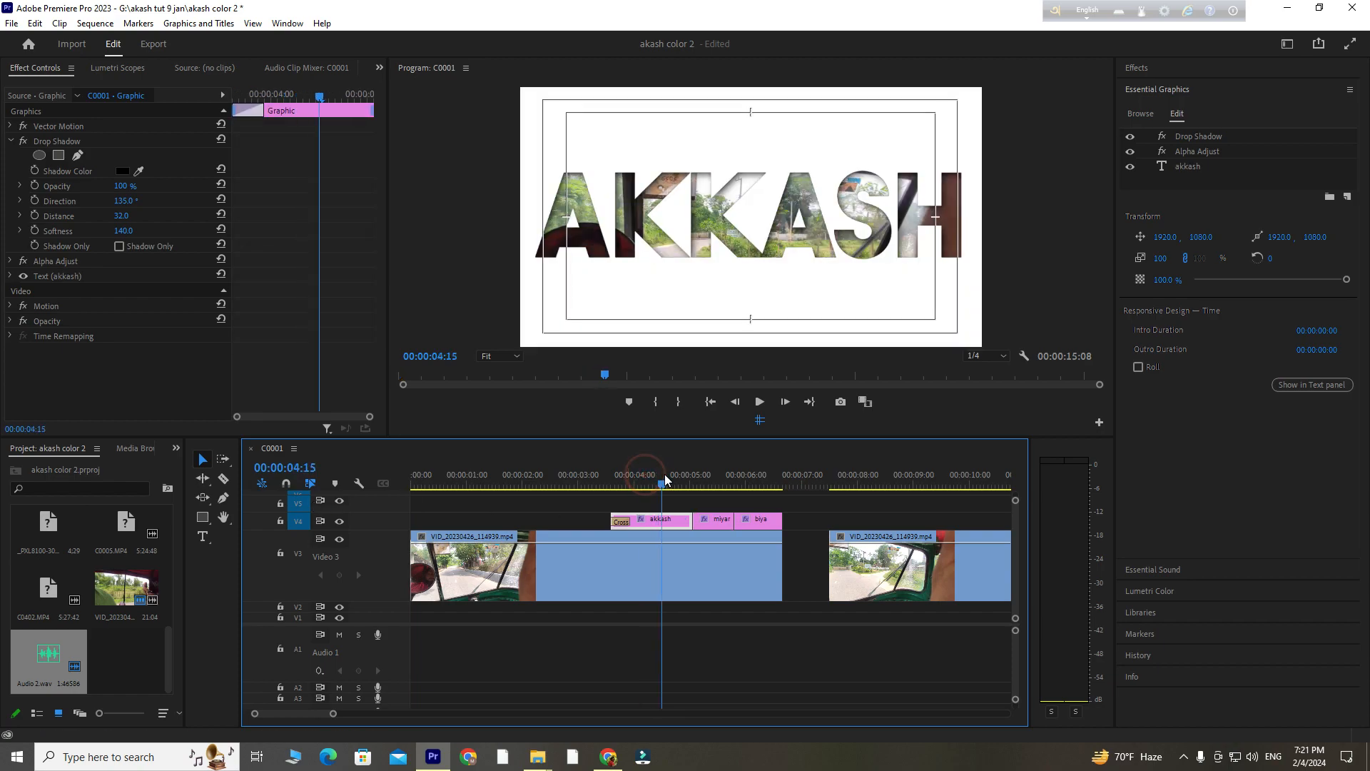
pyautogui.click(297, 25)
pyautogui.click(516, 7)
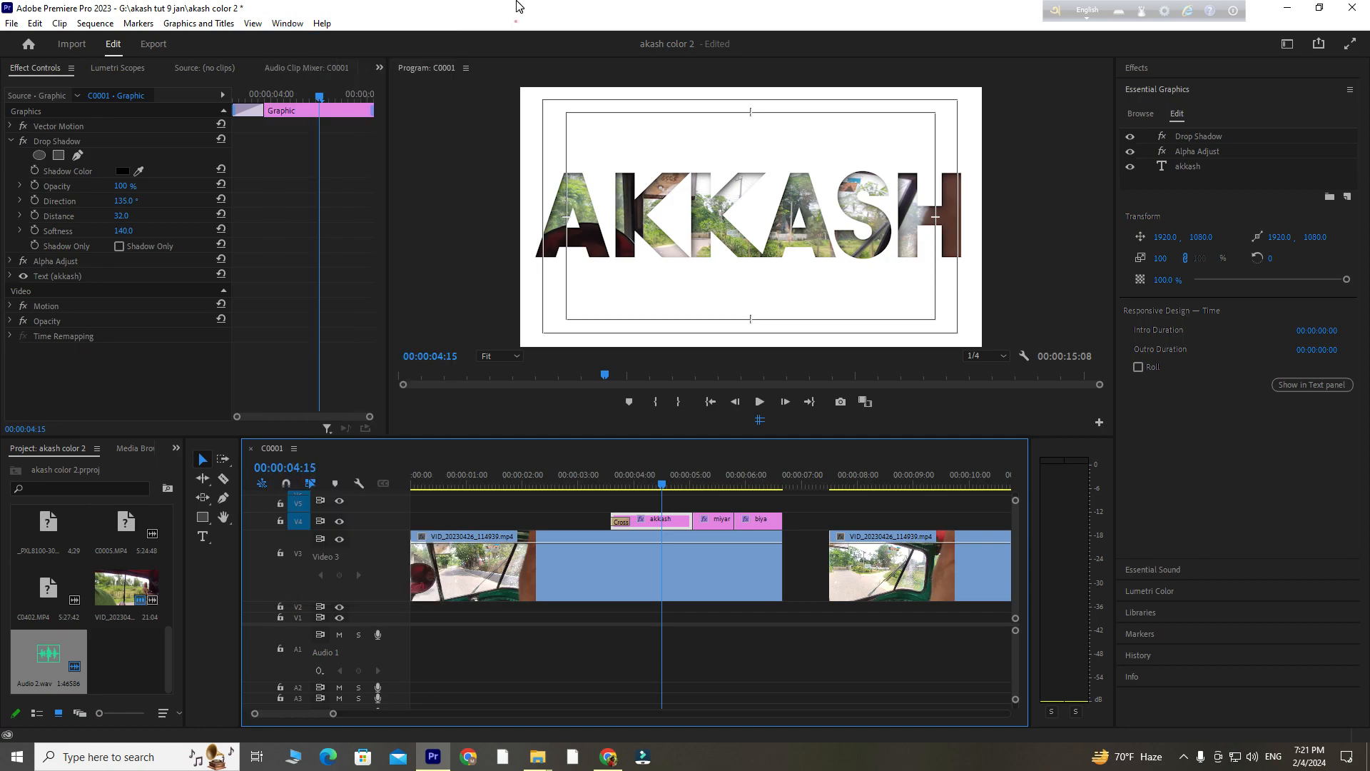
pyautogui.click(1216, 137)
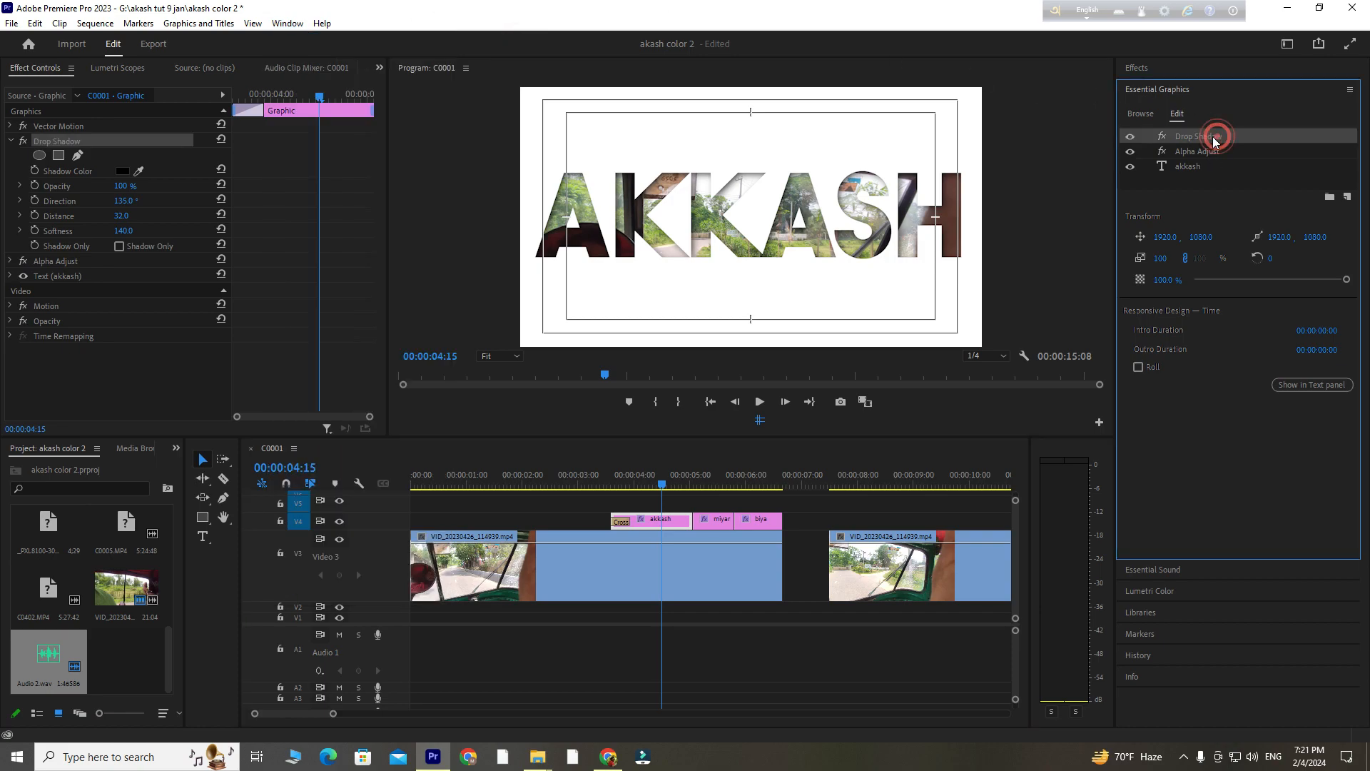
pyautogui.click(1130, 138)
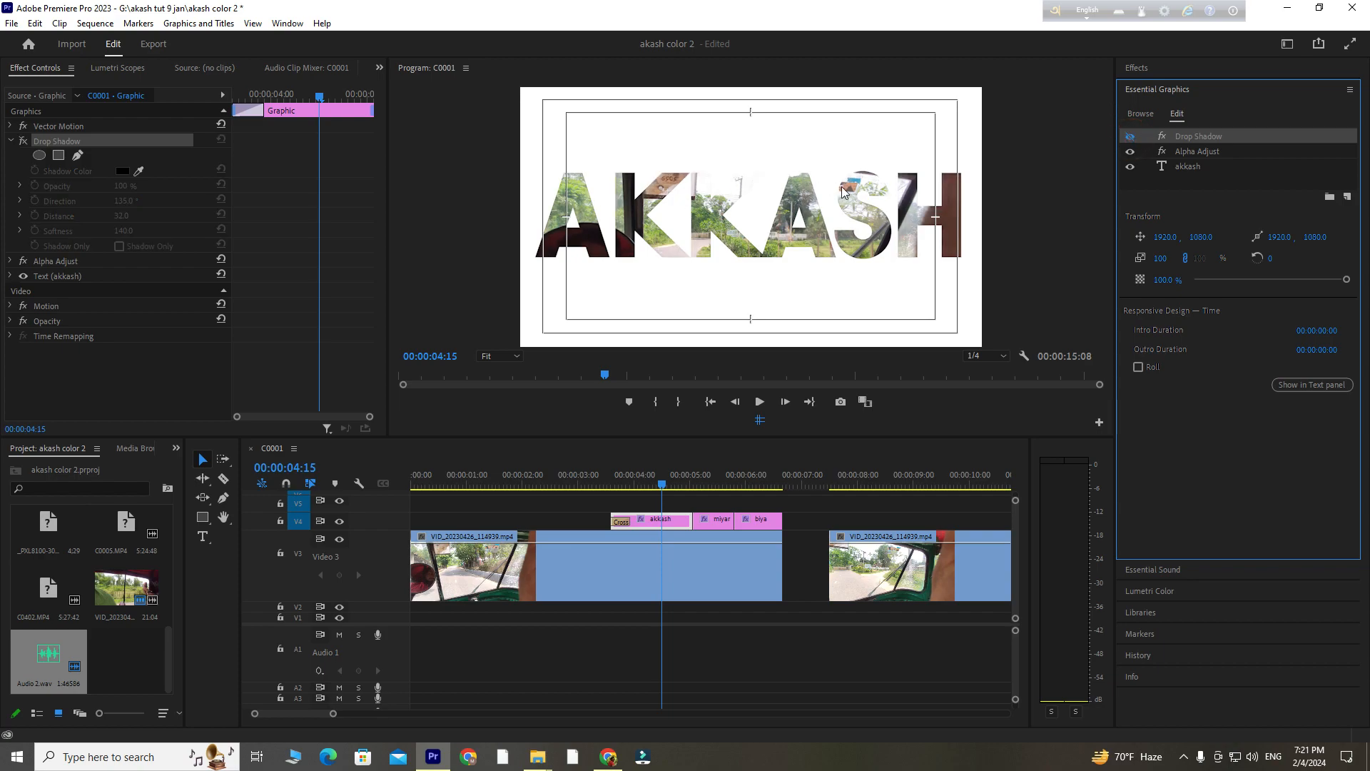
pyautogui.click(1131, 137)
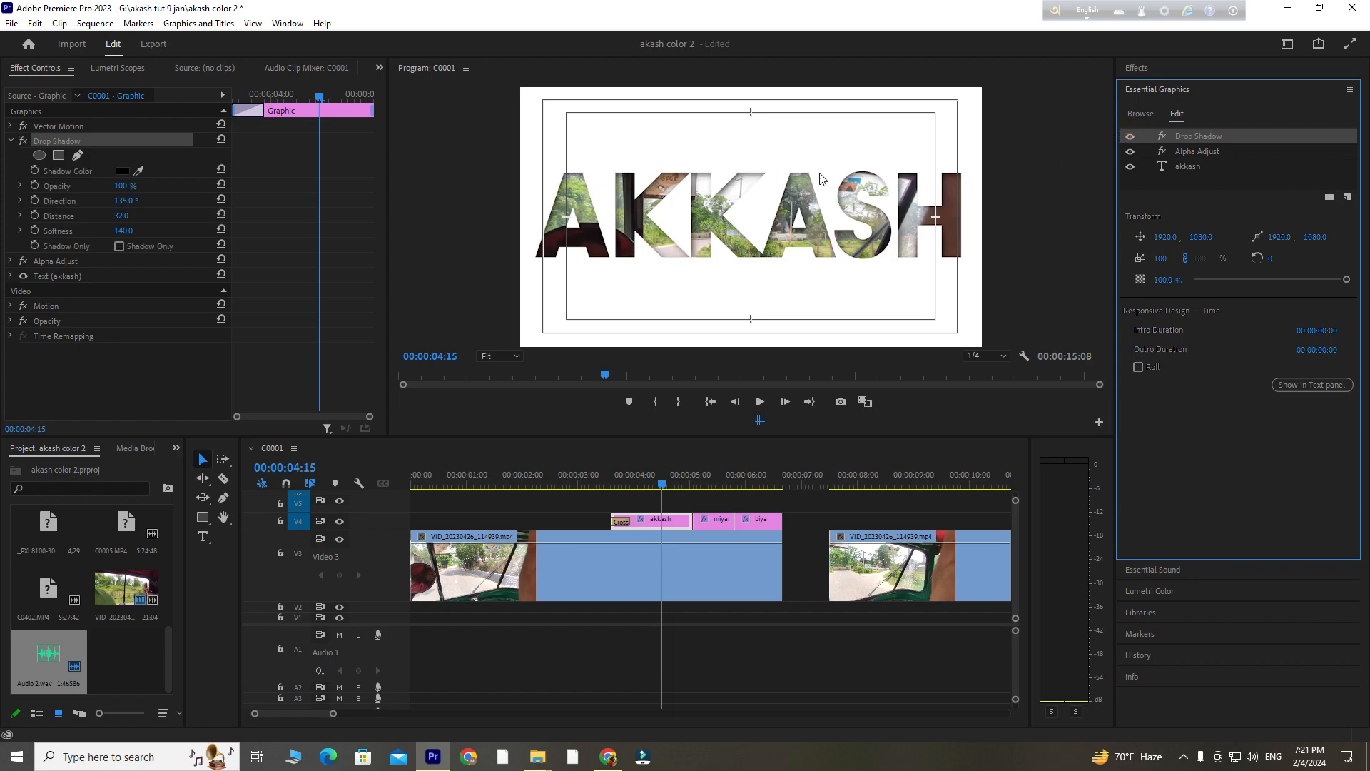
# Set the first title's Drop Shadow to direction 89°, distance 27 and softness 212, and enable Shadow Only.
pyautogui.moveTo(126, 201); pyautogui.dragTo(121, 231)
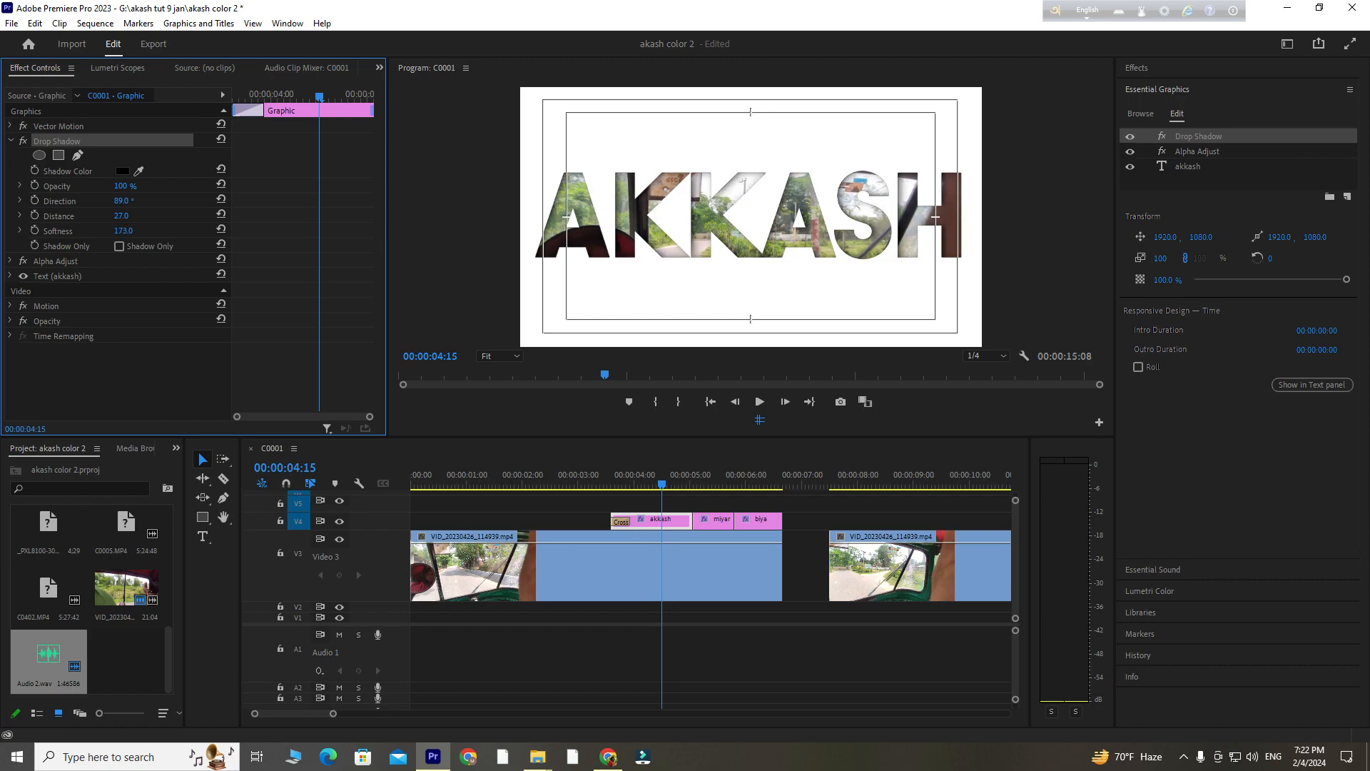
pyautogui.click(120, 247)
pyautogui.click(119, 246)
pyautogui.click(119, 246)
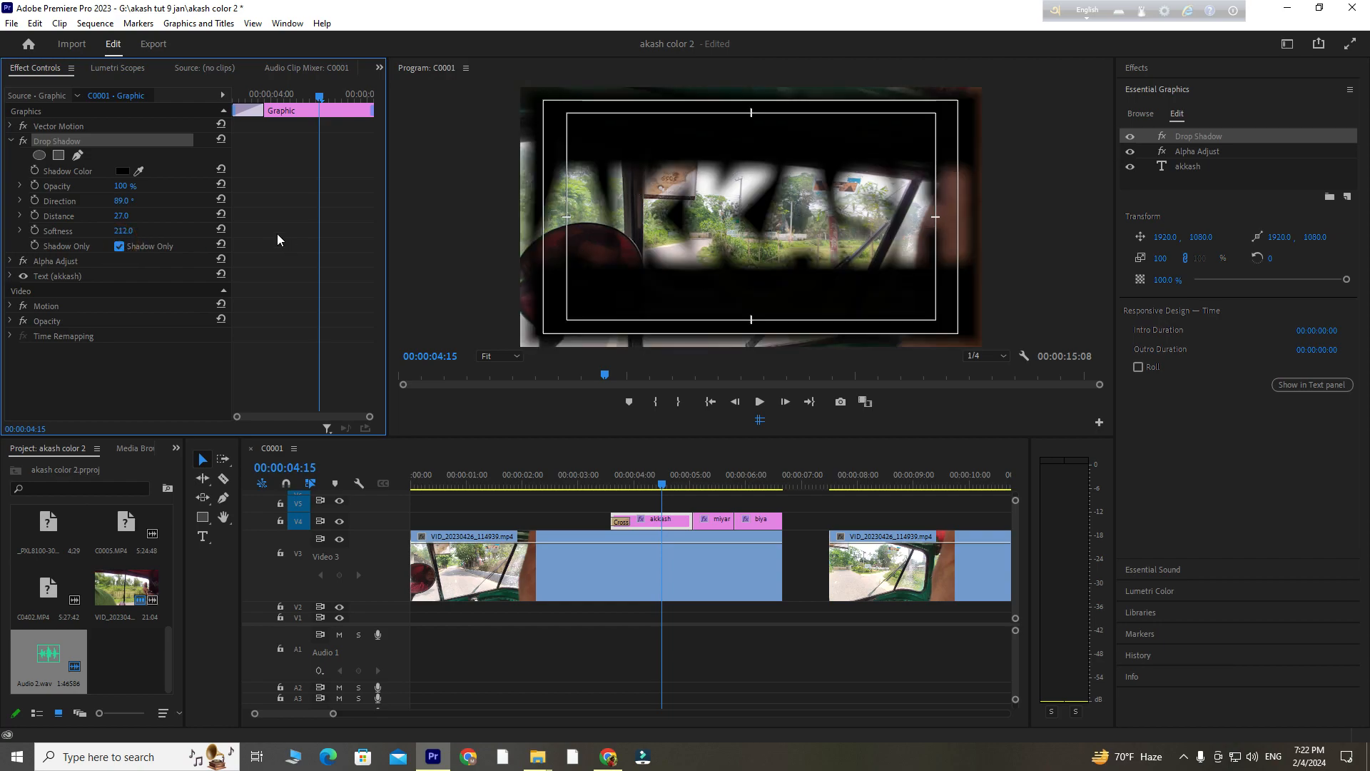
# Change the first title's shadow colour to a light red and keep the shadow opacity at 100%.
pyautogui.click(123, 171)
pyautogui.click(625, 371)
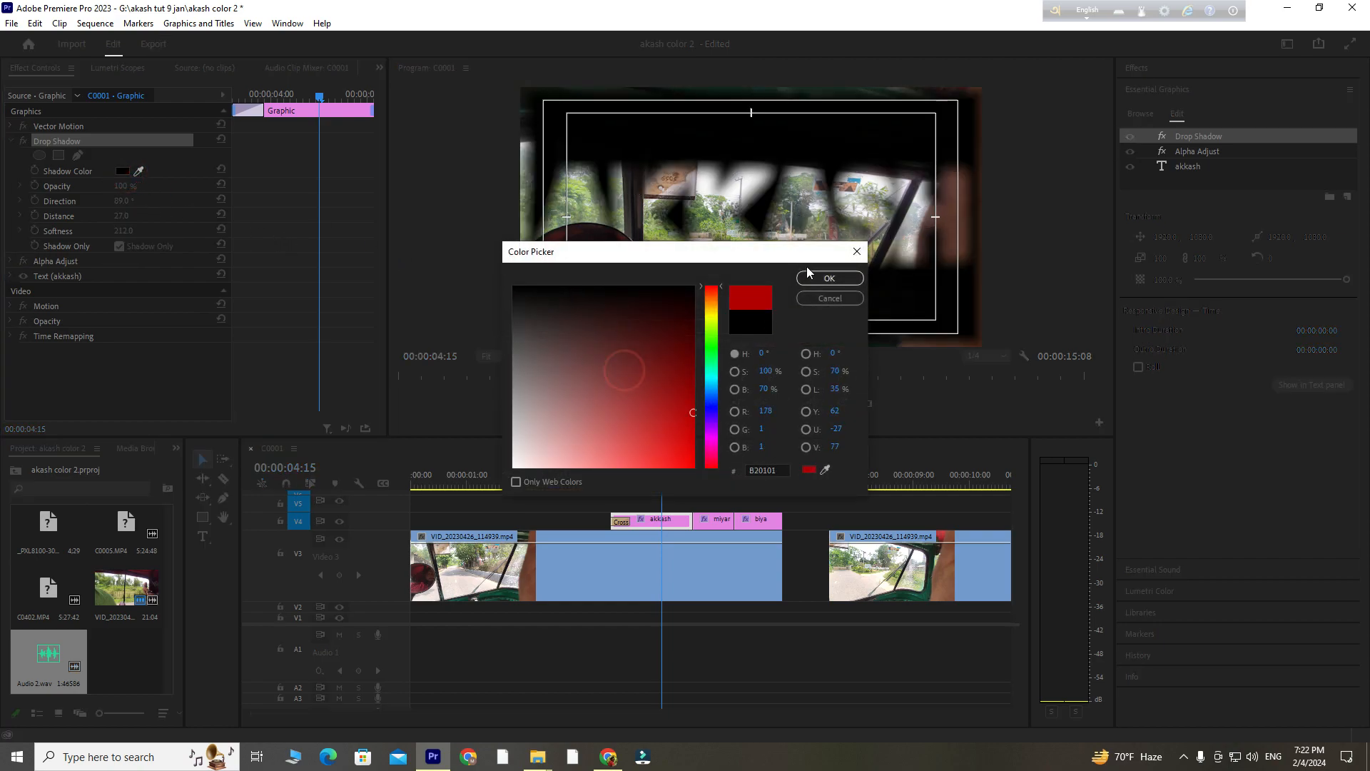
pyautogui.click(606, 433)
pyautogui.click(824, 278)
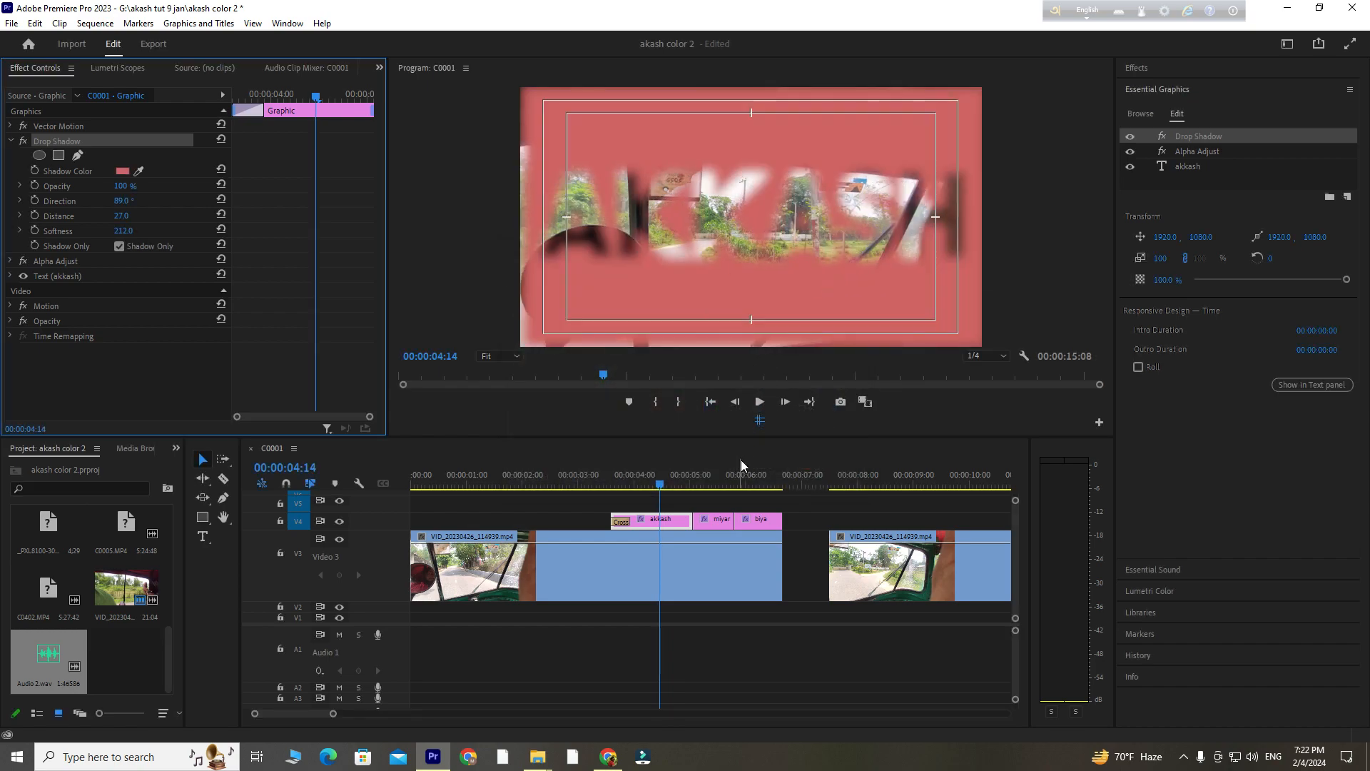
pyautogui.moveTo(126, 186); pyautogui.dragTo(483, 200)
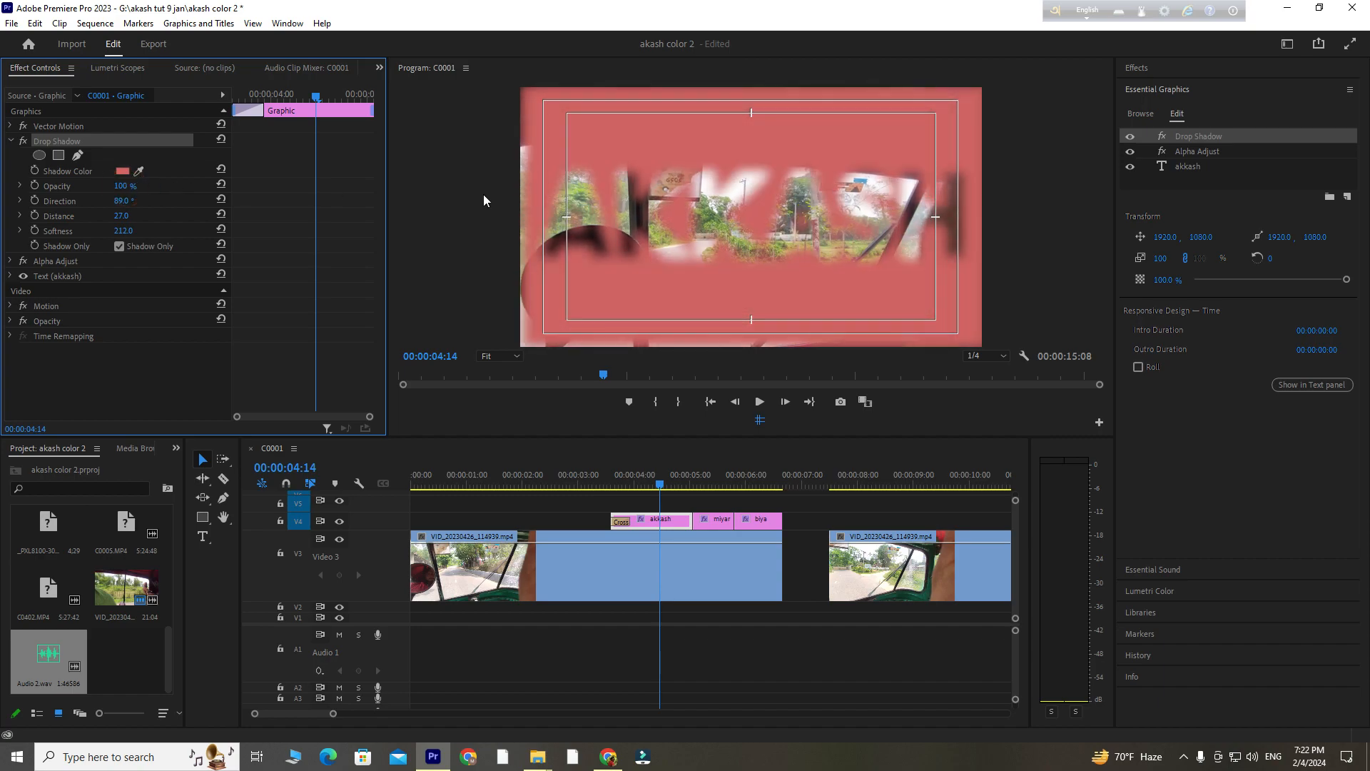
pyautogui.click(1183, 756)
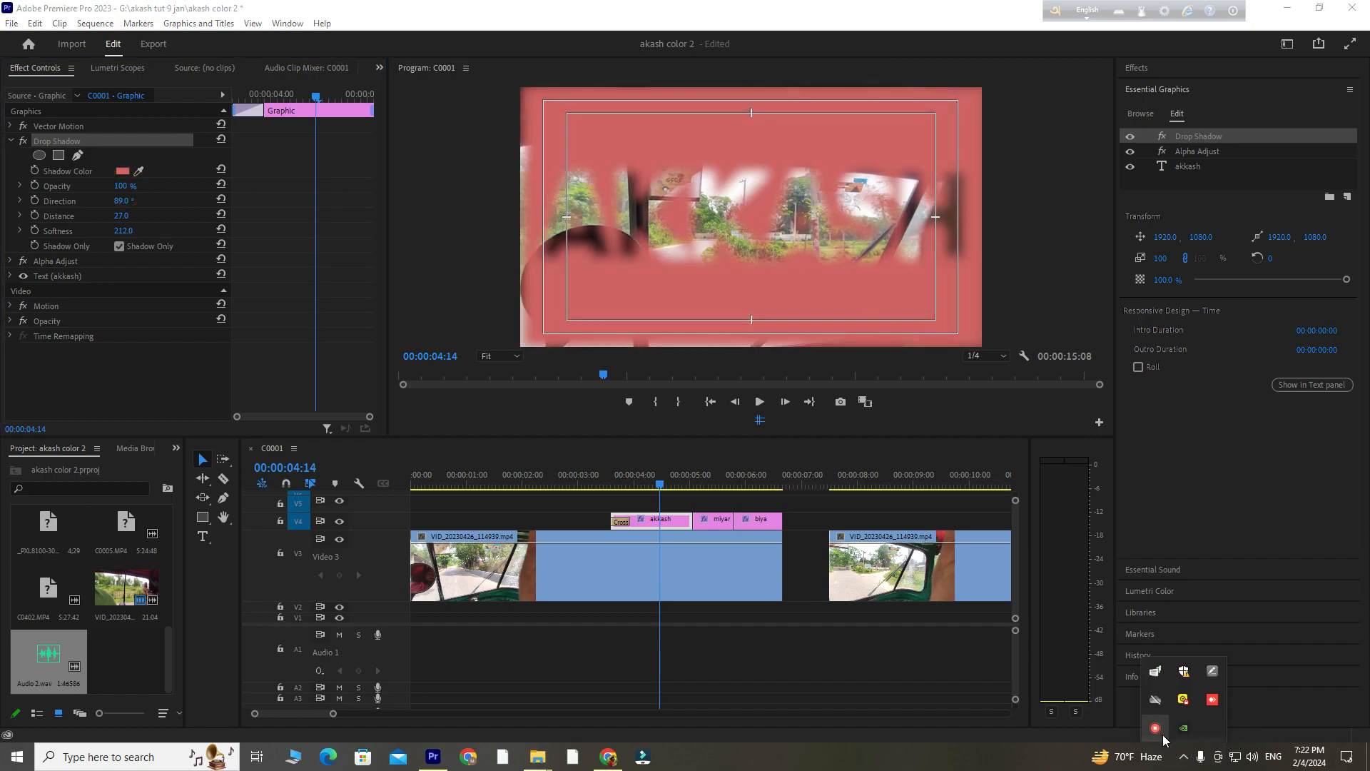
pyautogui.rightClick(1161, 734)
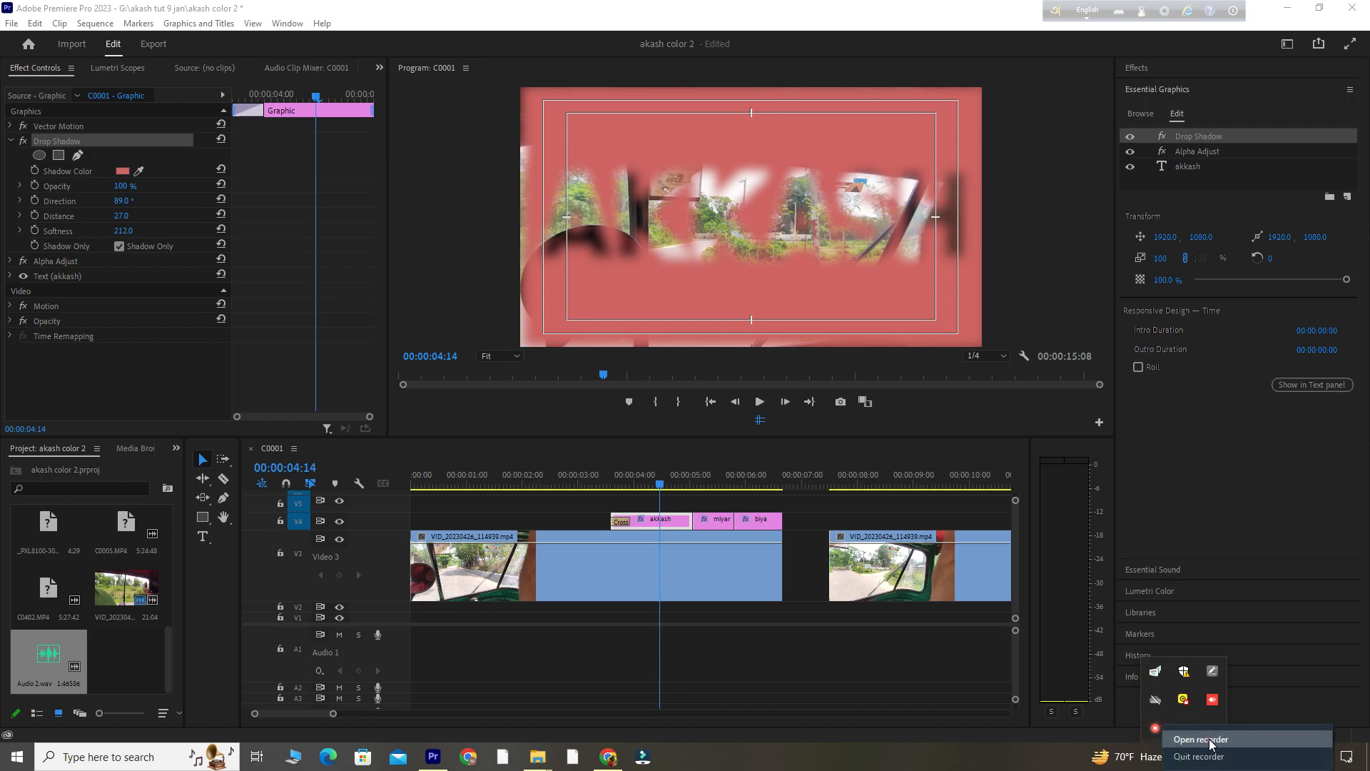
pyautogui.click(1209, 737)
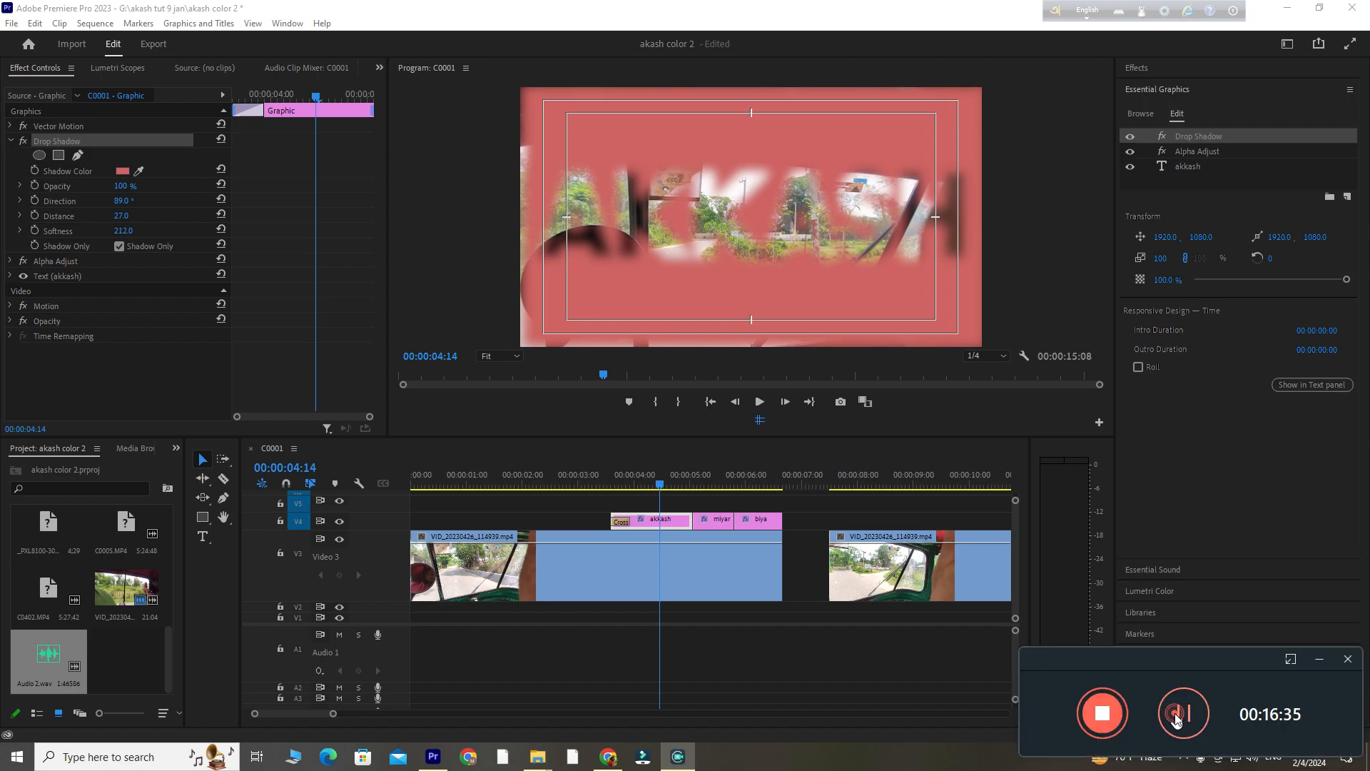